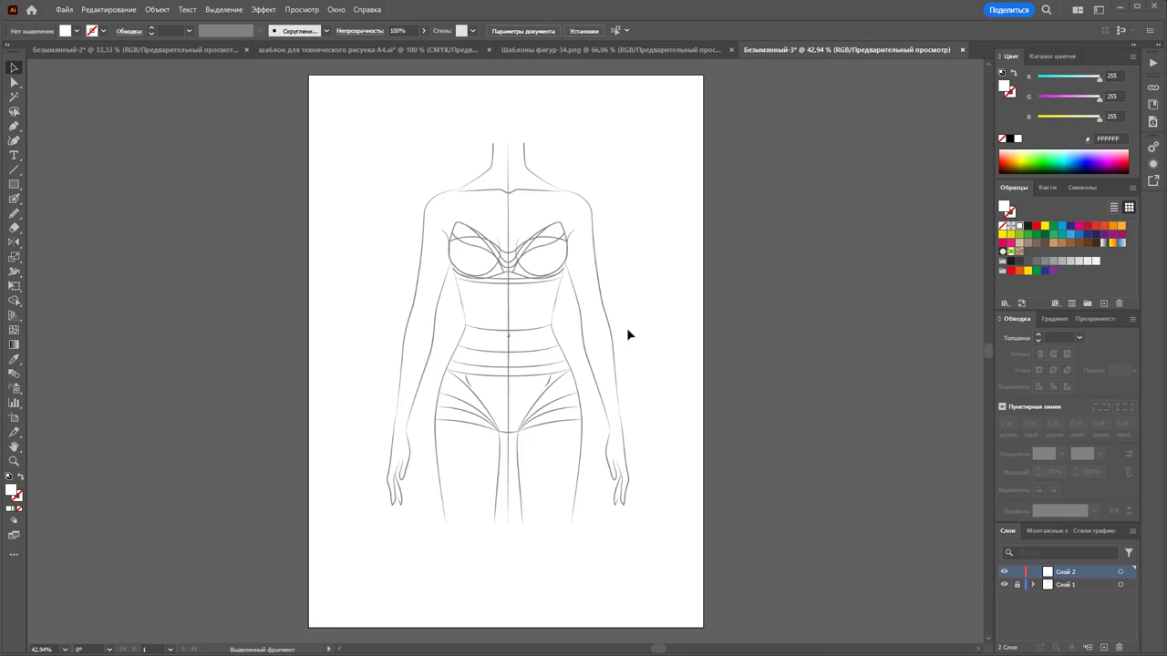
Zoom in to about 98% on the croquis template's torso for drawing the camisole
click(18, 462)
click(520, 236)
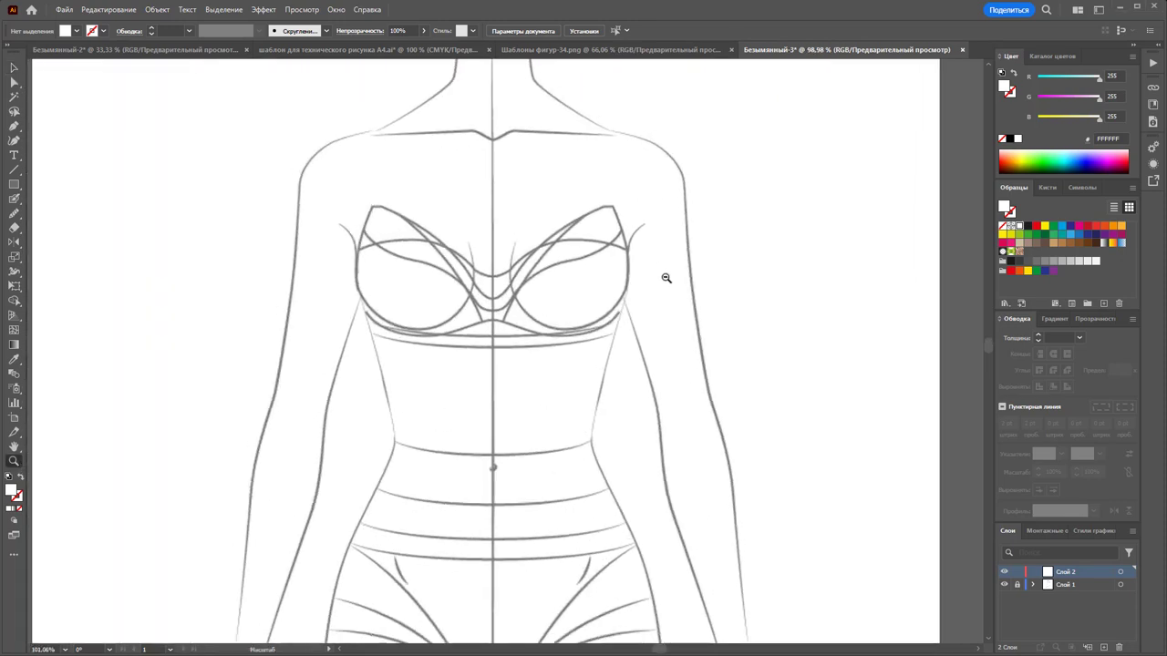
scroll(669, 271, up, 2)
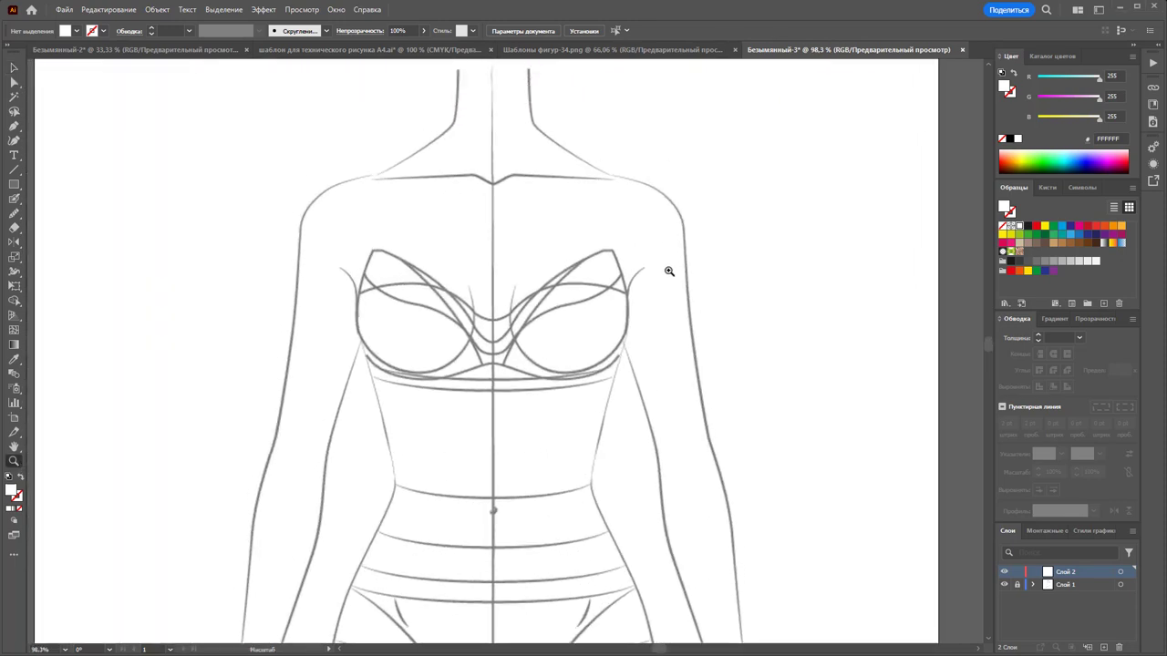
click(13, 128)
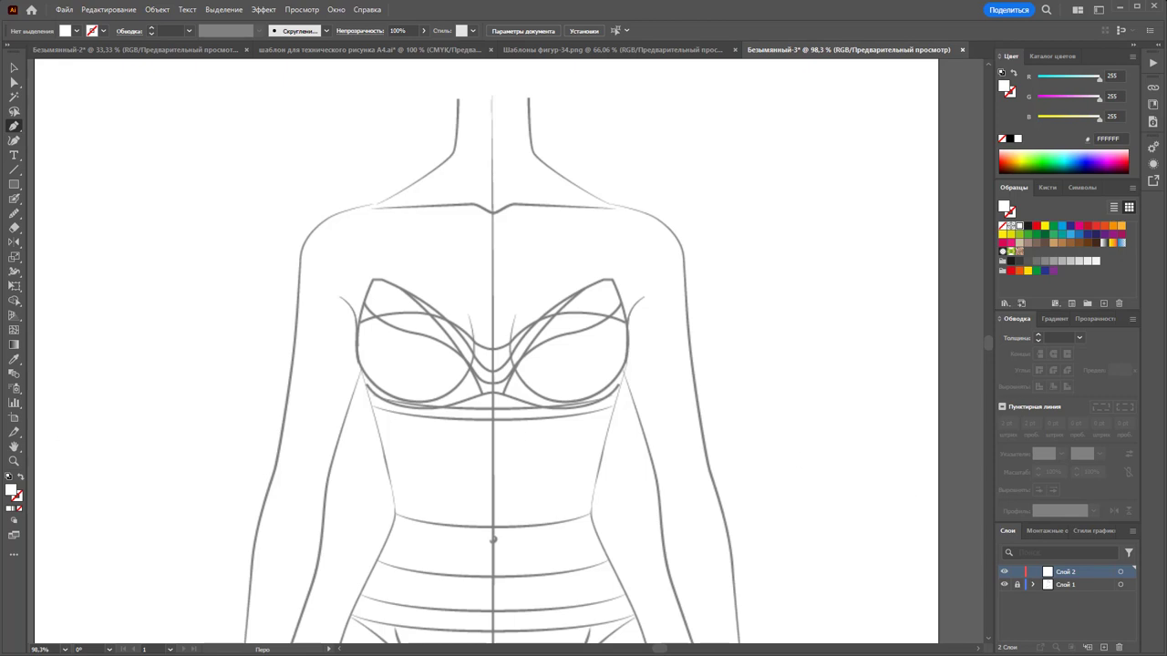
With no fill and a near-black stroke, pen the bust-centre, strap-top, underarm and bust-side points
click(18, 508)
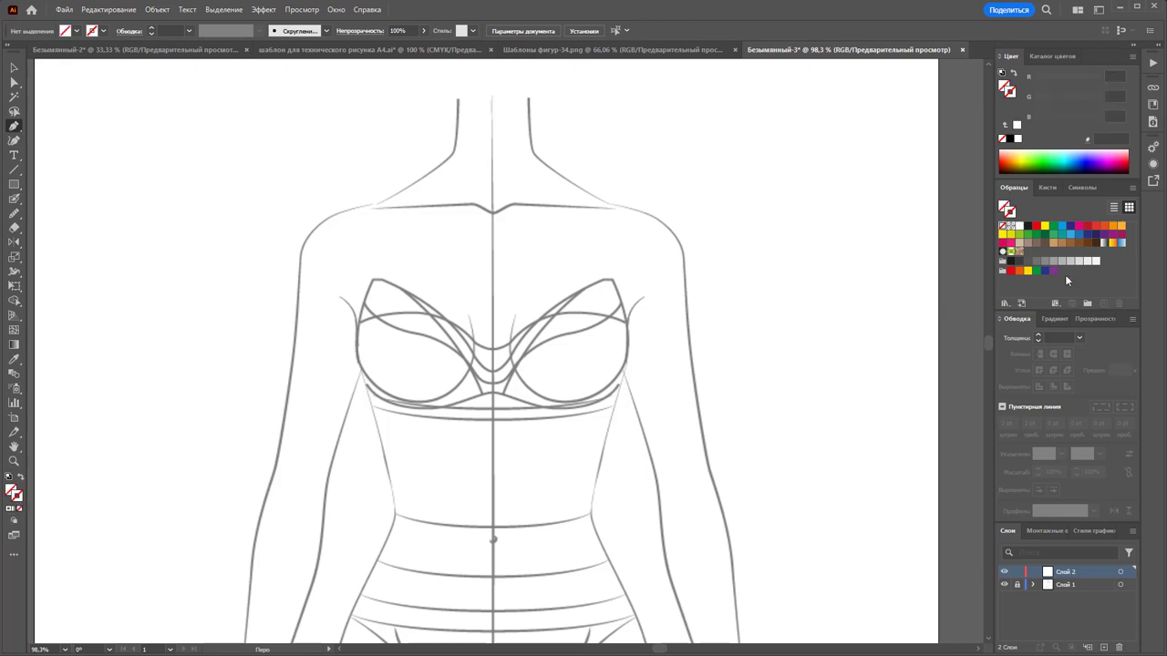
click(1027, 227)
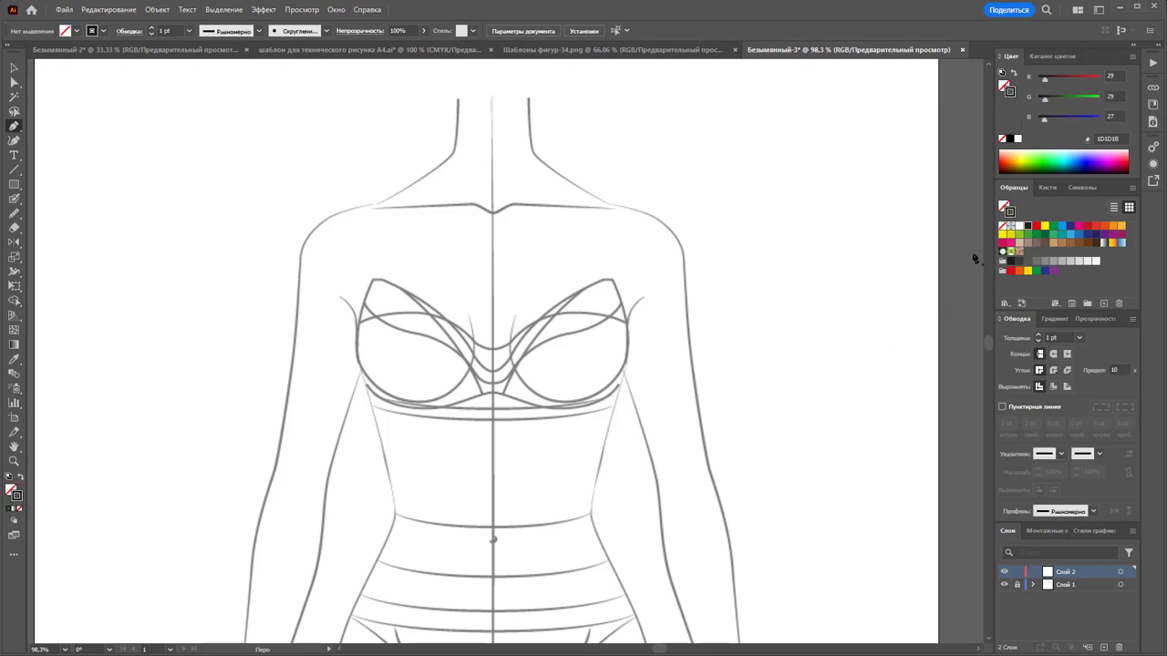
click(492, 348)
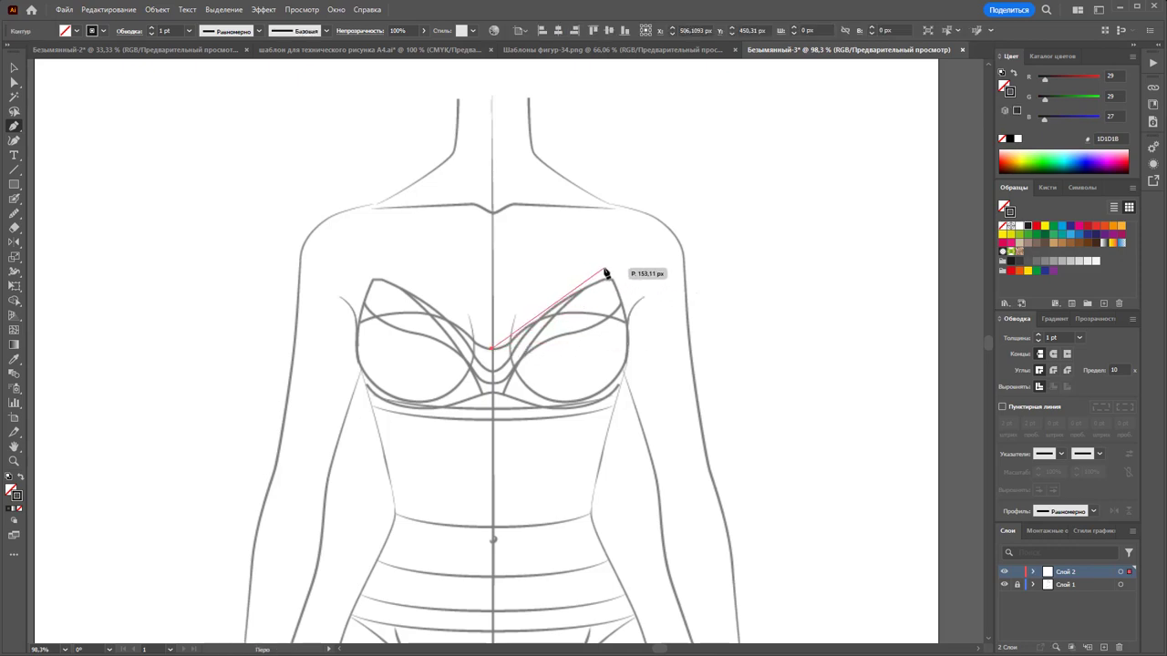
click(605, 269)
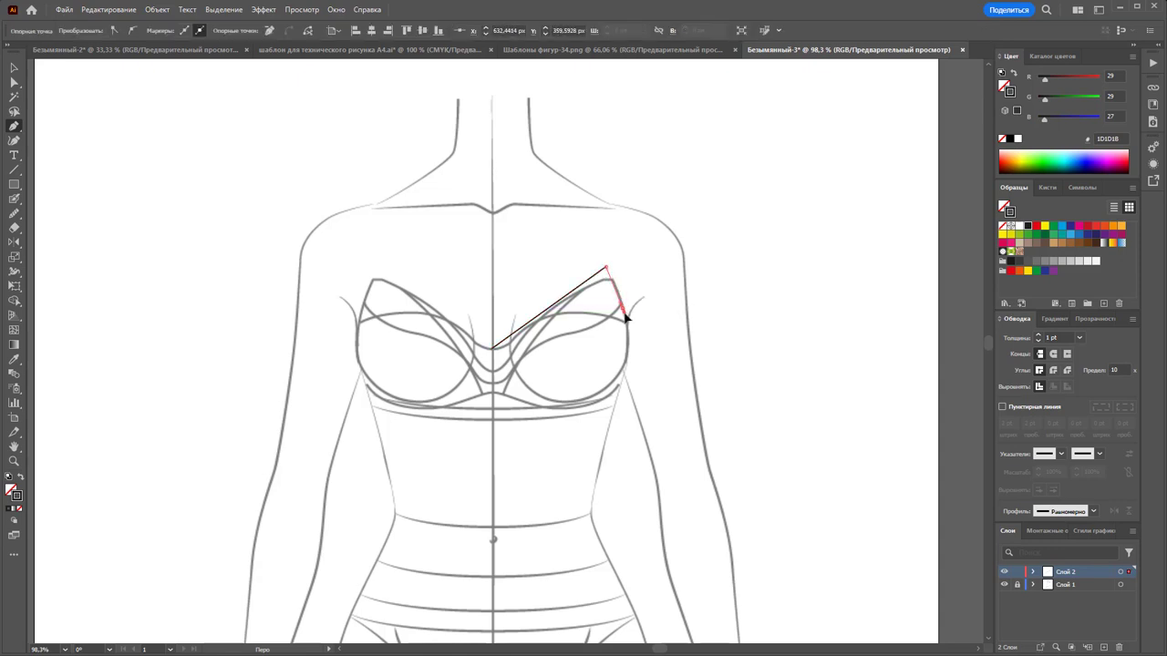
click(623, 311)
click(629, 326)
Run the side seam down to the hem and pencil a wavy hem back to centre front
click(635, 519)
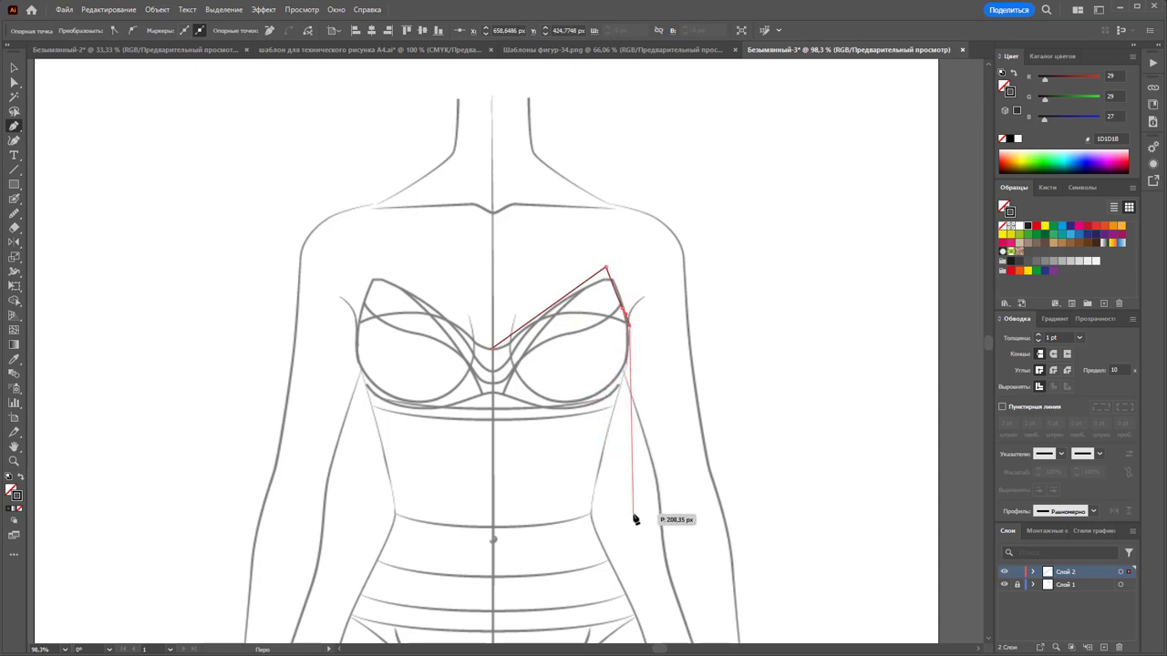
click(633, 515)
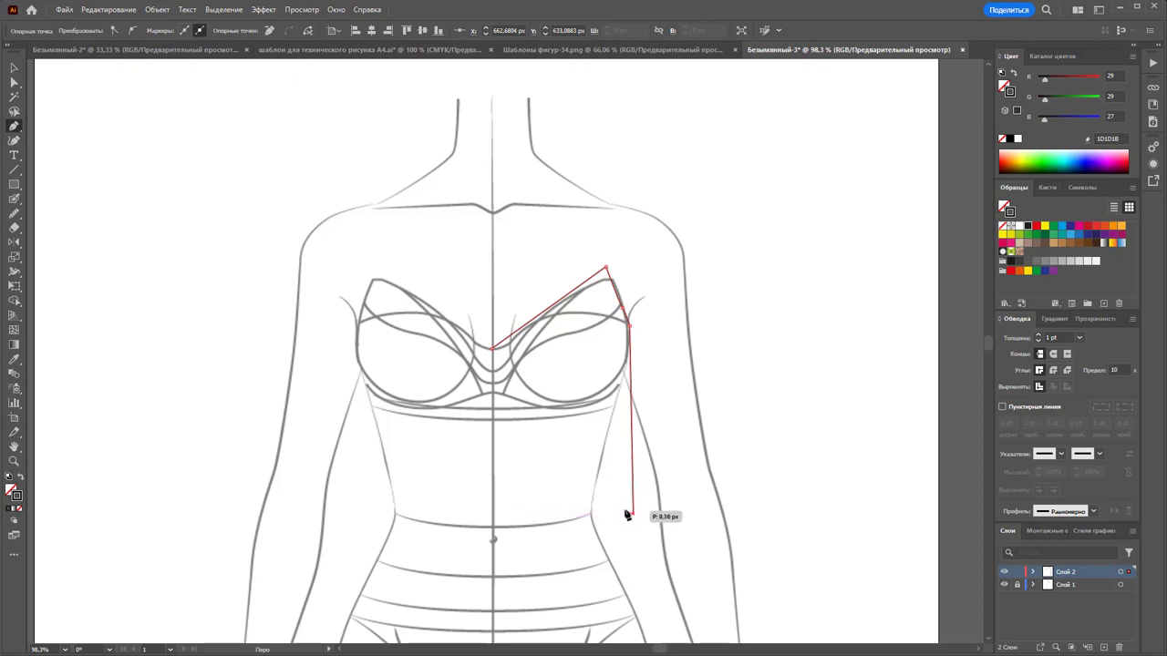
click(621, 517)
key(Escape)
mouse_move(615, 518)
mouse_down()
mouse_move(499, 533)
mouse_move(492, 352)
mouse_up()
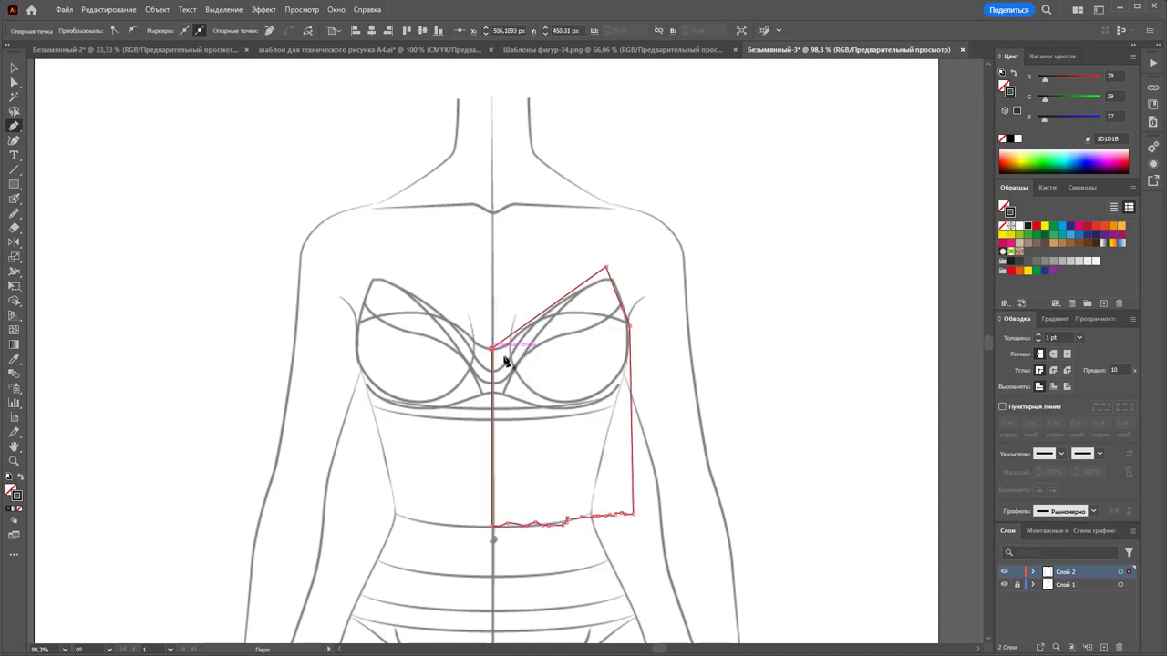
Fill the half-camisole outline with white
click(13, 67)
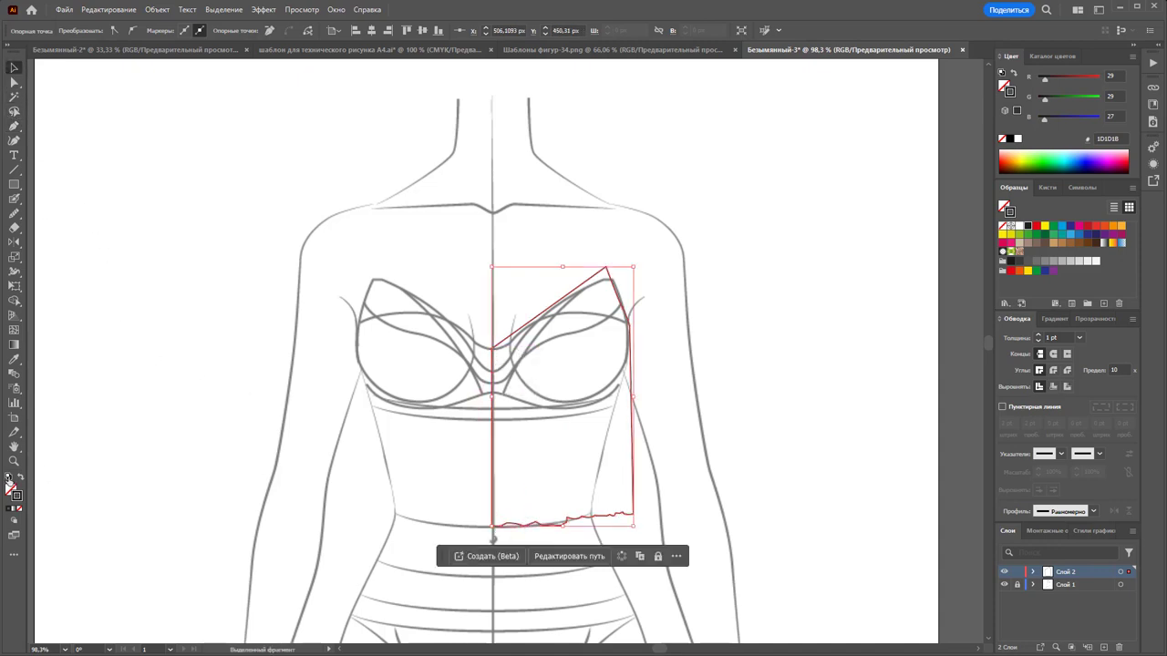
click(11, 488)
click(1019, 225)
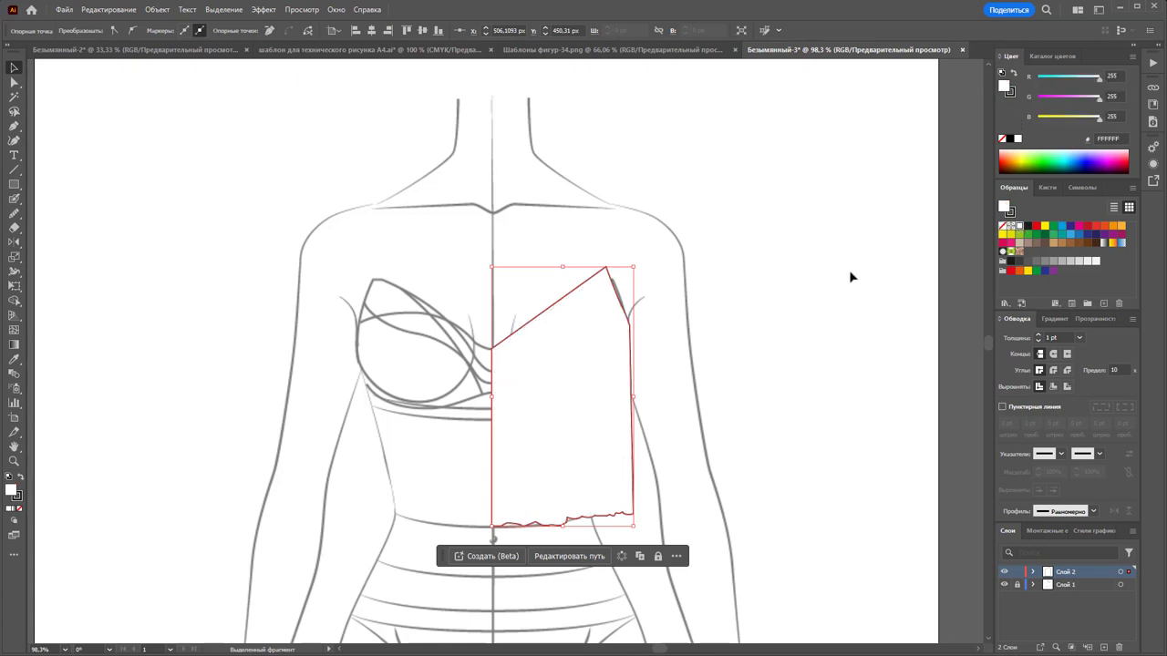
click(797, 267)
click(595, 289)
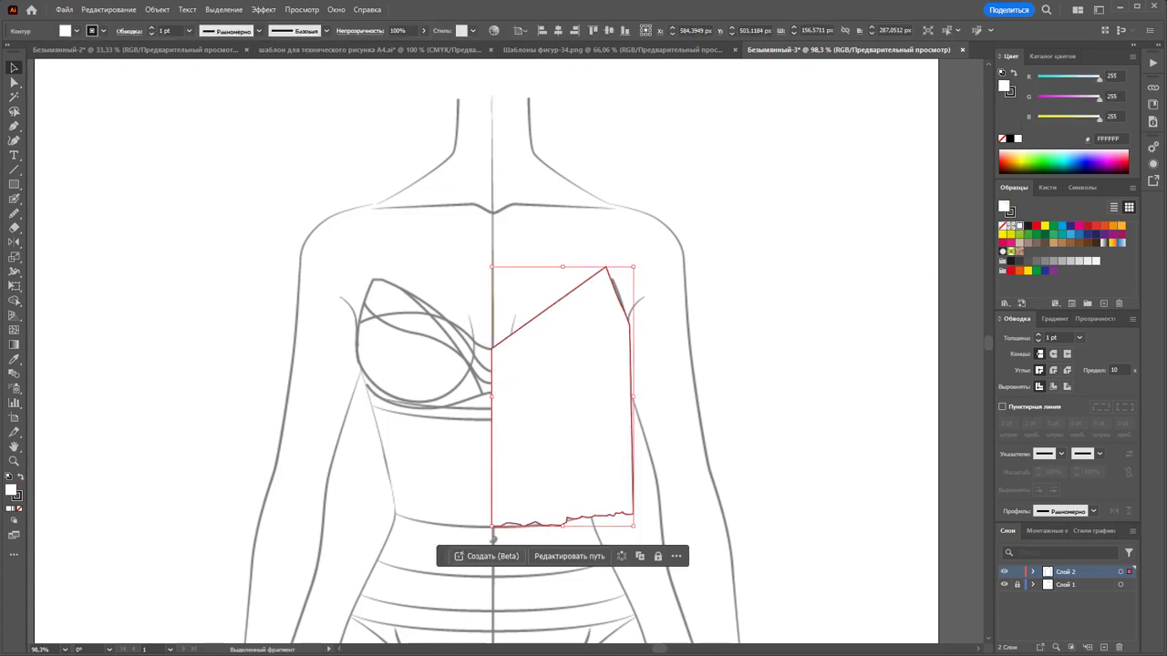
Using the torn-off Anchor Point tool, smooth the strap-top corner and curve the neckline from centre
click(14, 126)
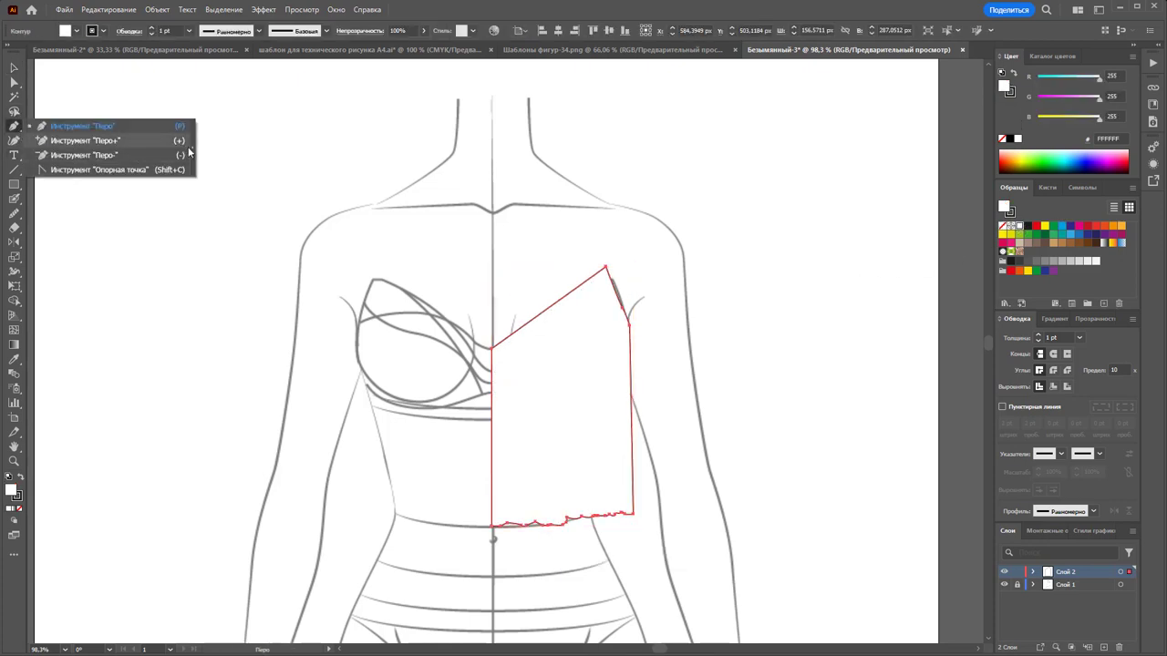
click(188, 152)
drag(56, 136, 98, 83)
click(129, 105)
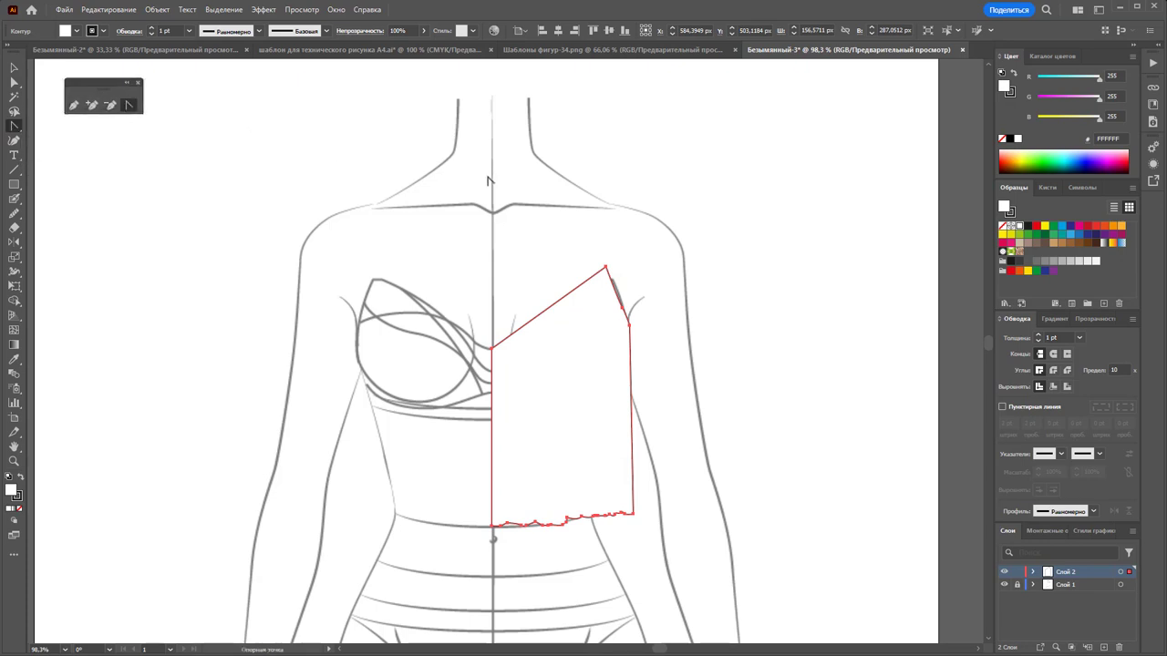
mouse_move(606, 268)
mouse_down()
mouse_move(625, 230)
mouse_move(645, 222)
mouse_up()
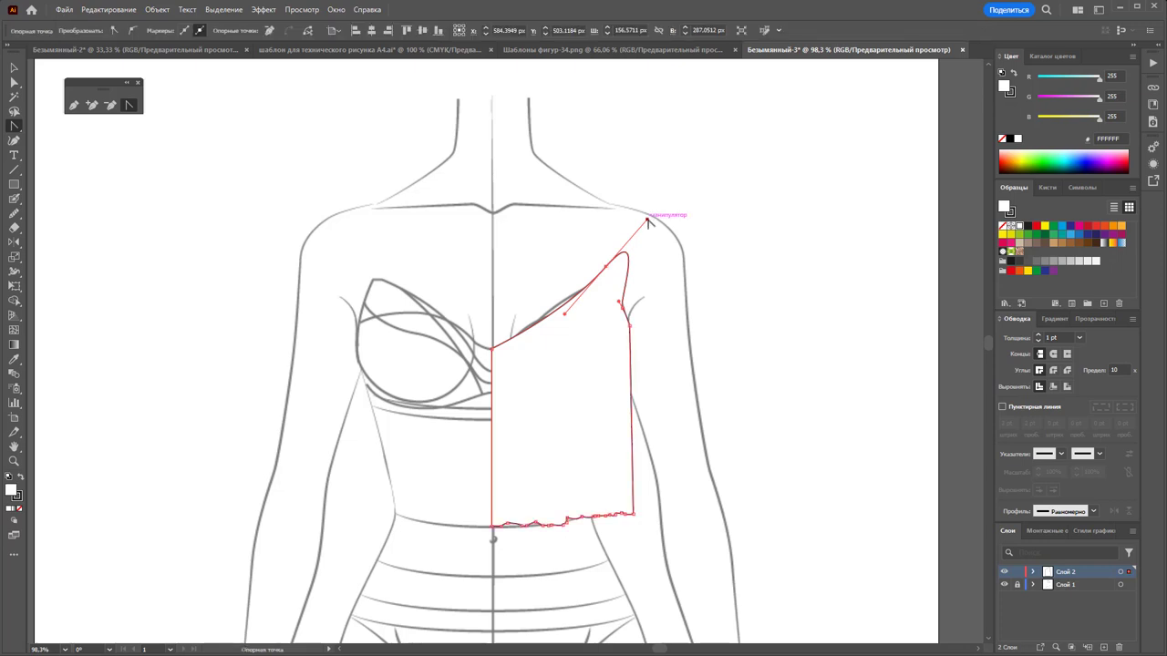
mouse_move(566, 315)
mouse_down()
mouse_move(515, 360)
mouse_move(516, 347)
mouse_up()
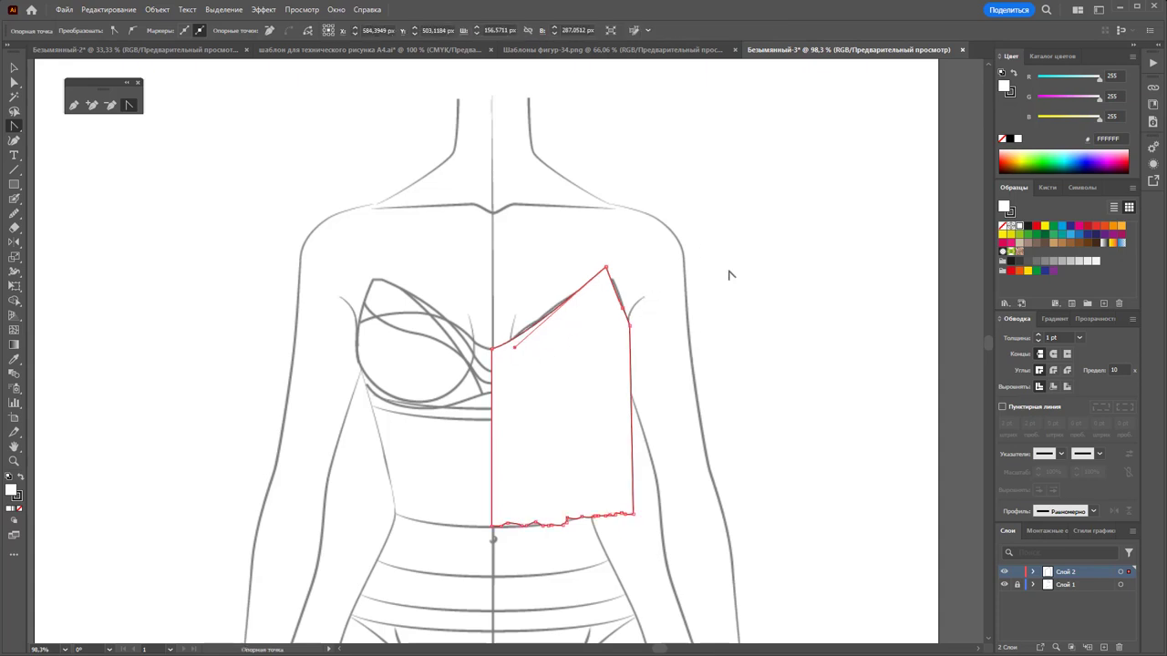
click(625, 310)
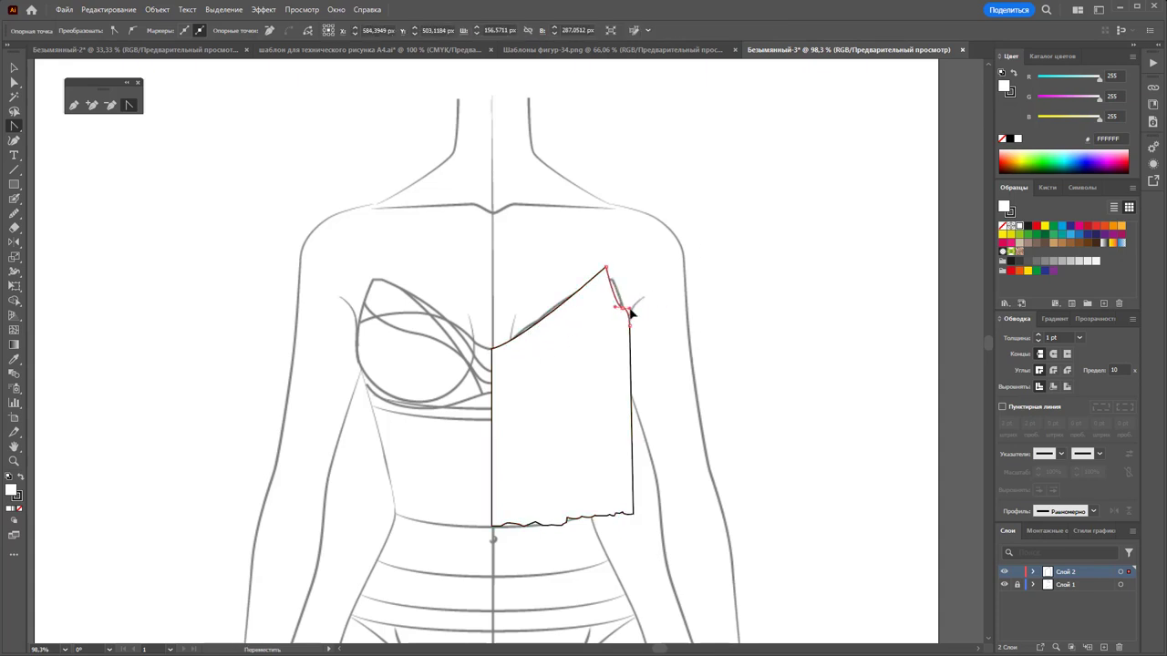
click(628, 321)
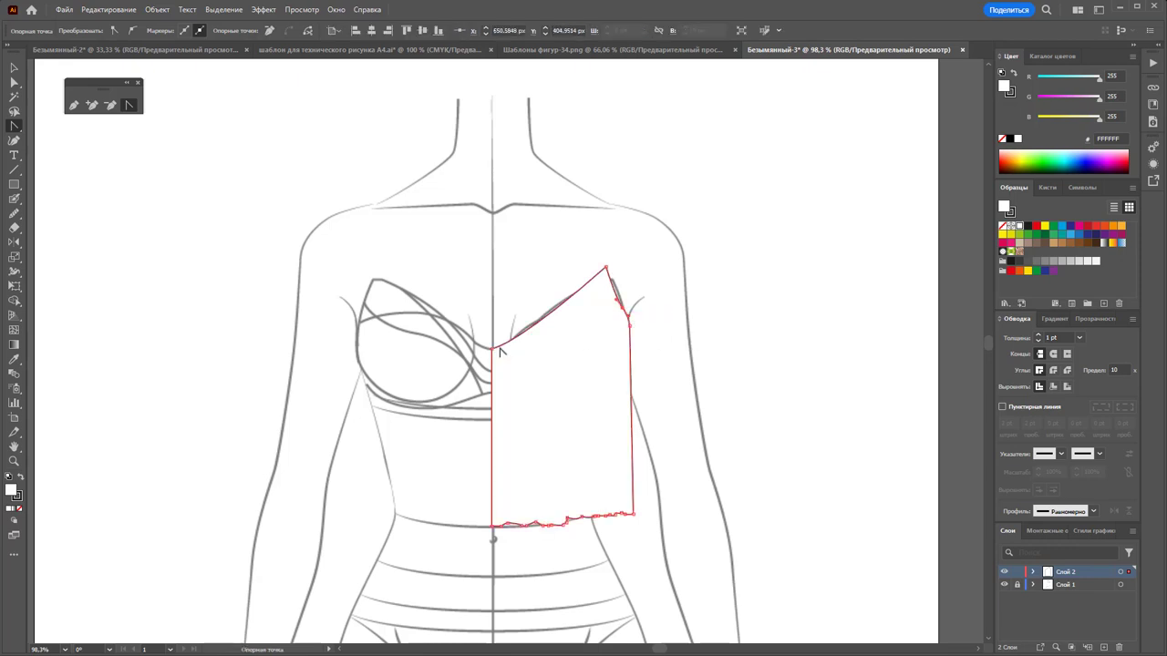
click(13, 82)
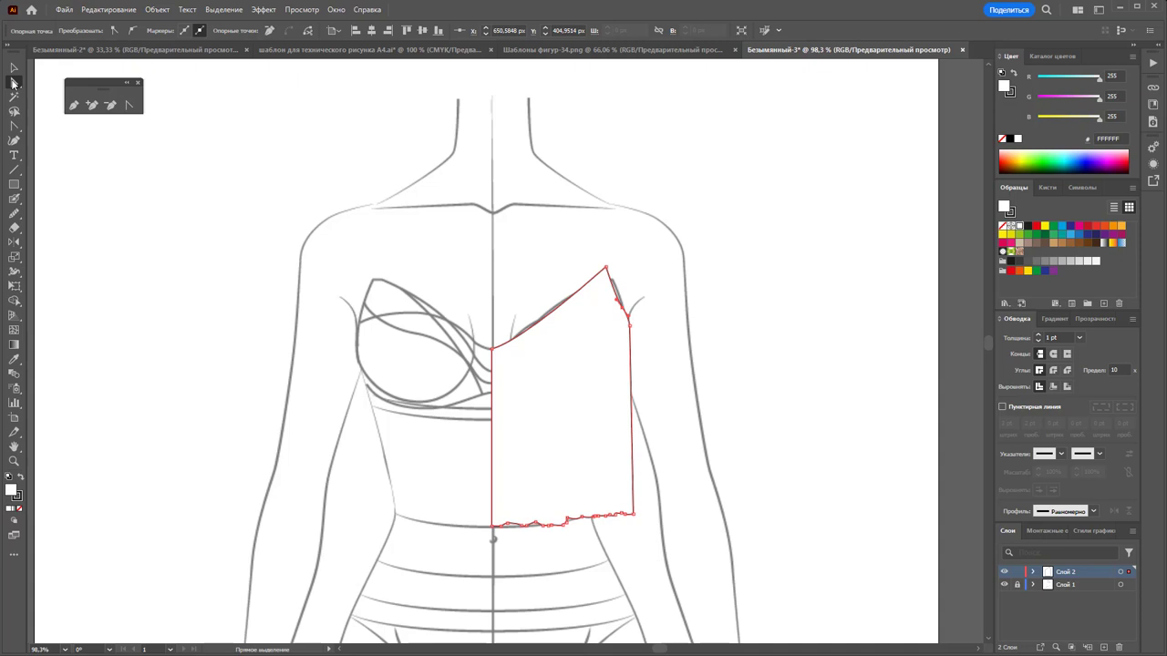
Select the wavy hem's anchor points and nudge them upward
click(696, 528)
drag(679, 535, 451, 489)
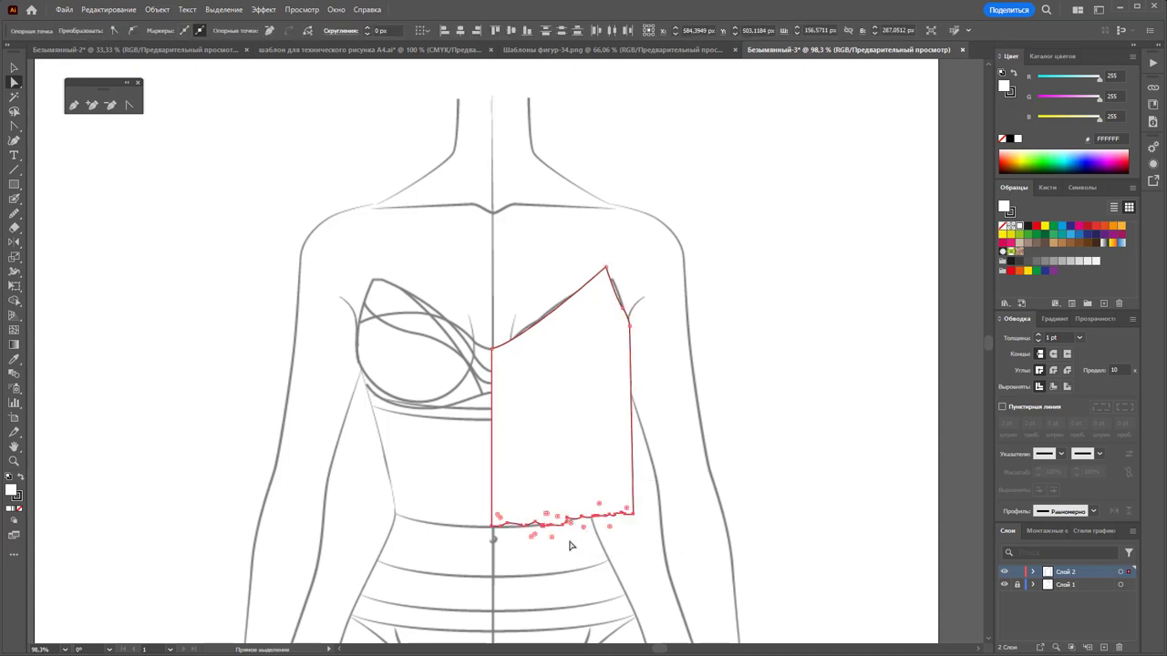
key(Up)
key(Up)
key(Up)
key(Up)
key(Up)
key(Up)
key(Up)
key(Up)
key(Up)
key(Up)
key(Up)
key(Up)
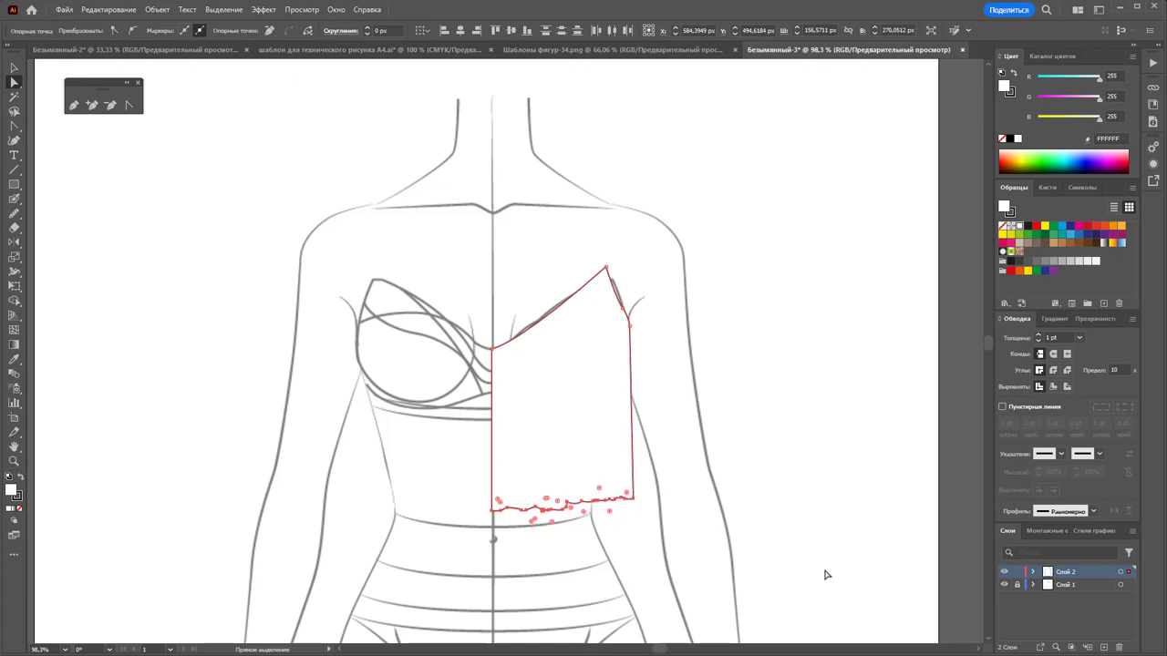
Try smoothing the hem, then undo twice to keep its wavy gathered shape
click(16, 215)
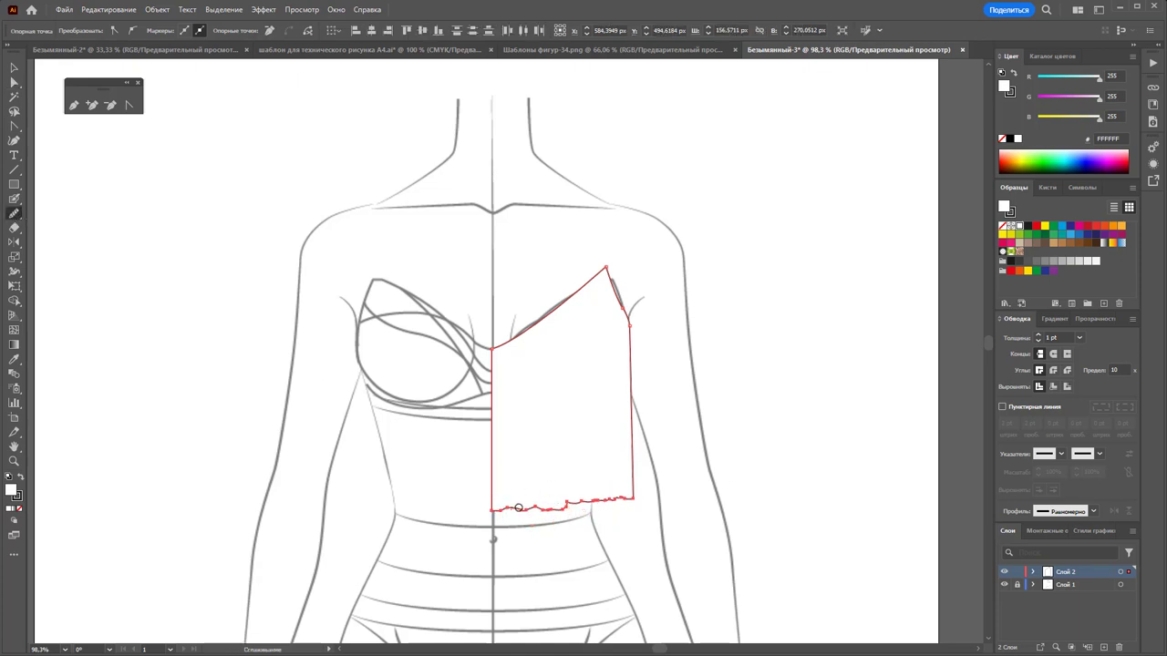
mouse_move(518, 508)
mouse_down()
mouse_move(629, 500)
mouse_move(518, 513)
mouse_up()
key(ctrl+z)
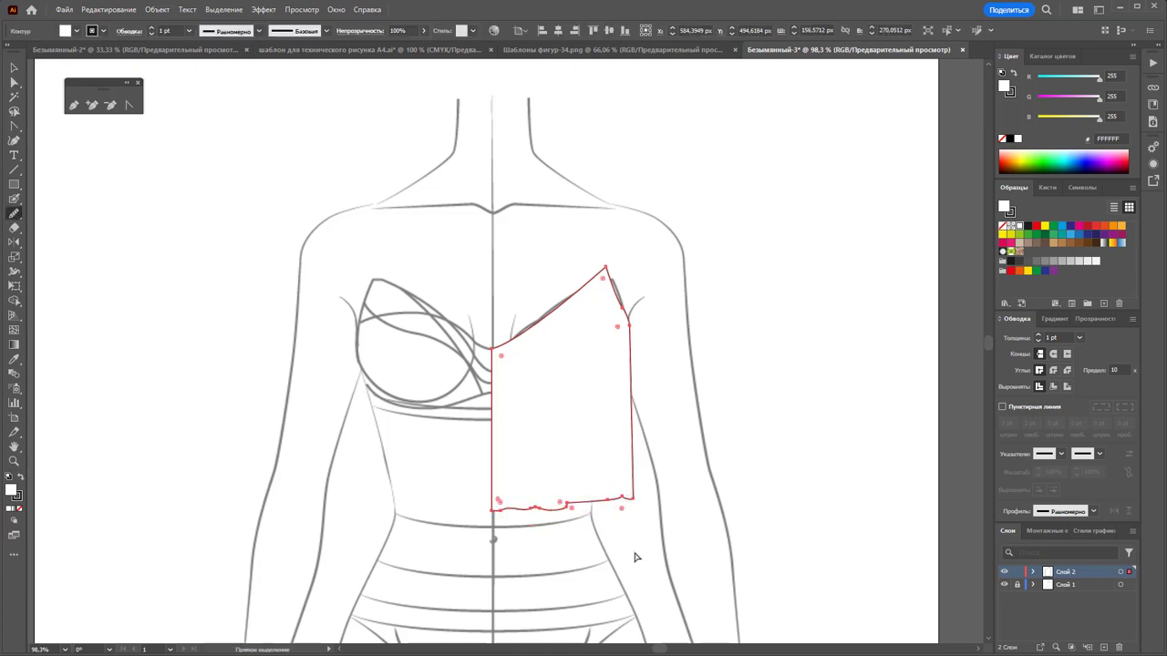
key(ctrl+z)
click(14, 69)
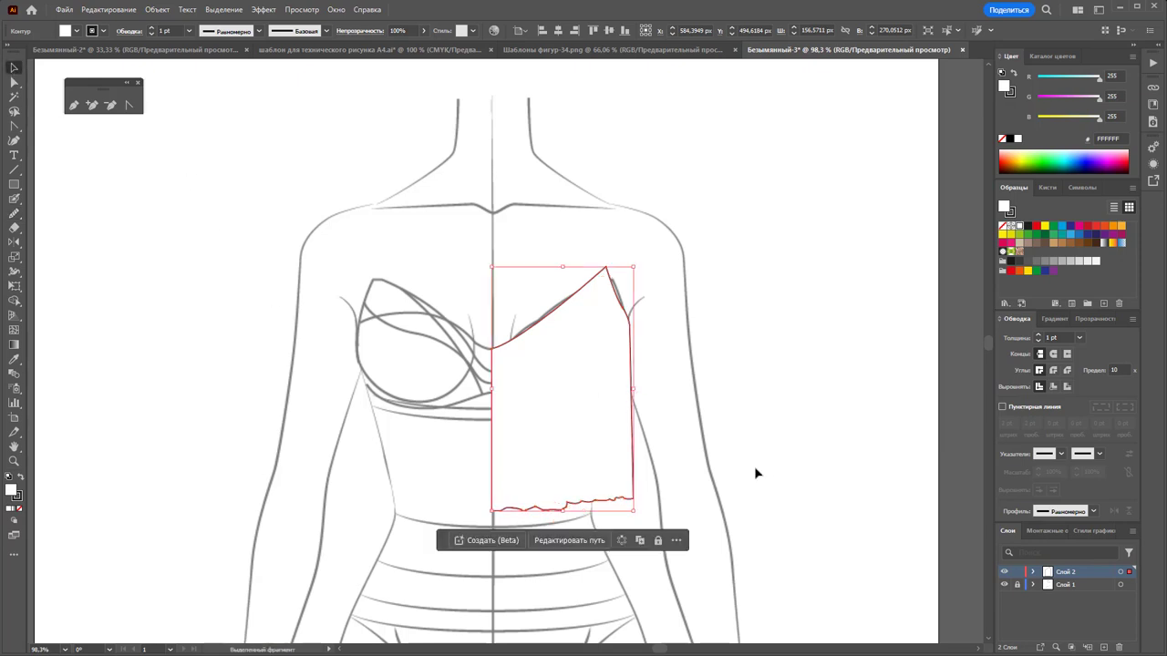
click(694, 483)
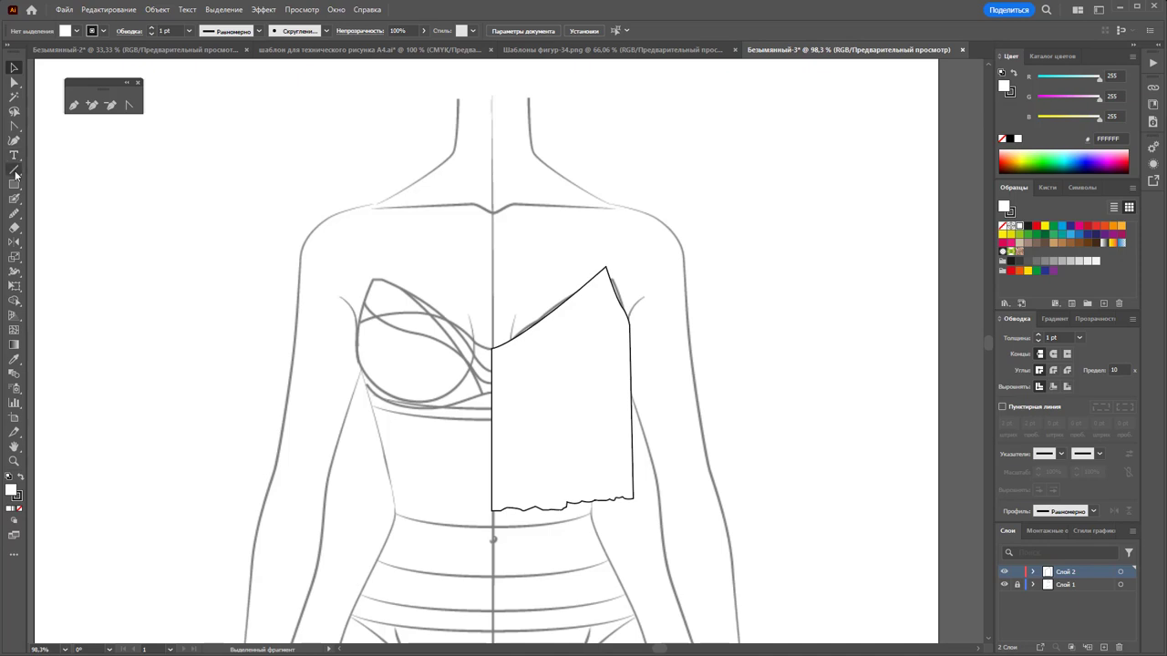
Draw a closed thin strap from the bodice's strap point up to the shoulder
click(15, 141)
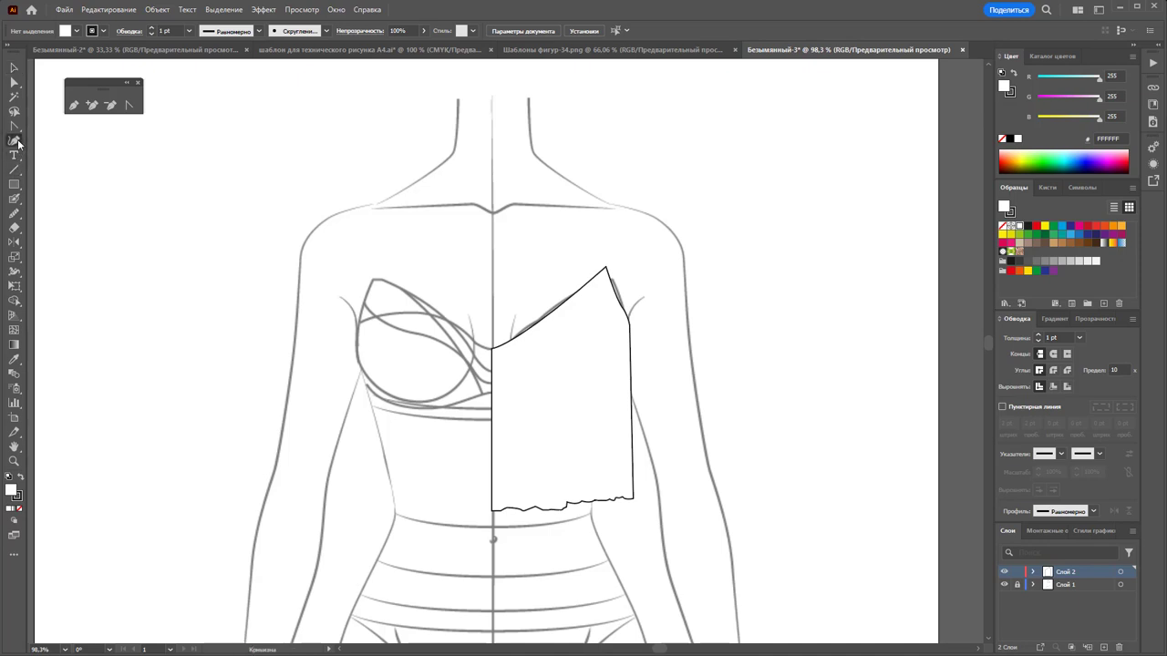
click(73, 105)
click(607, 267)
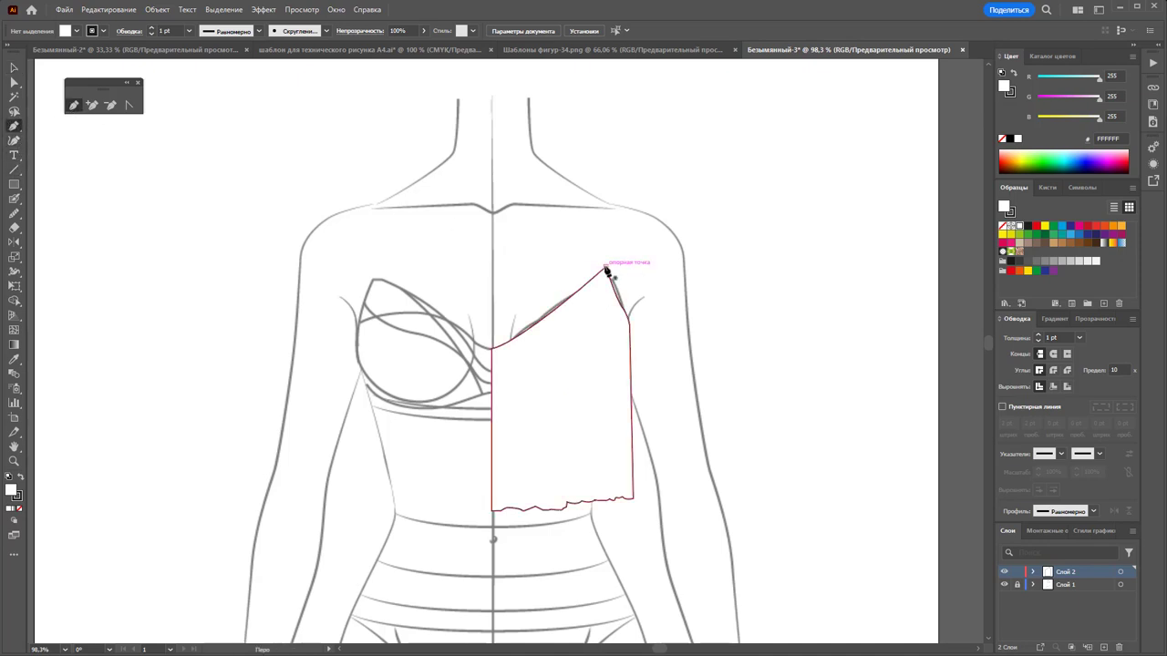
click(612, 207)
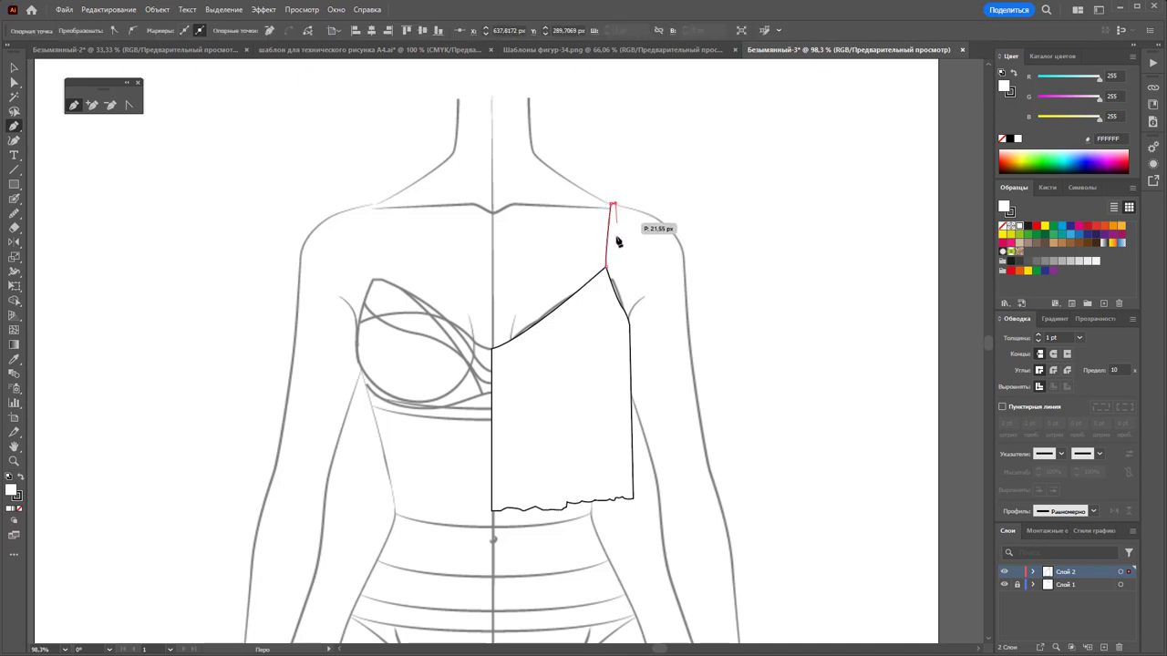
click(607, 268)
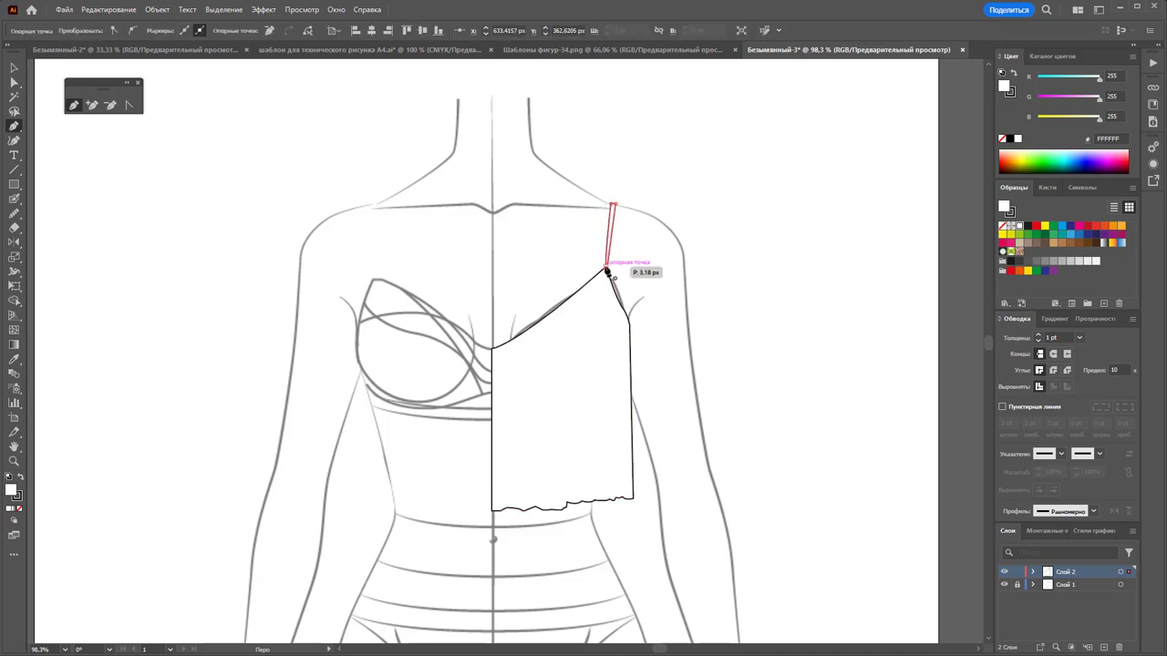
Zoom in on the bodice and strap and adjust the strap's top anchor at the shoulder
click(15, 463)
scroll(727, 470, down, 2)
drag(574, 345, 688, 318)
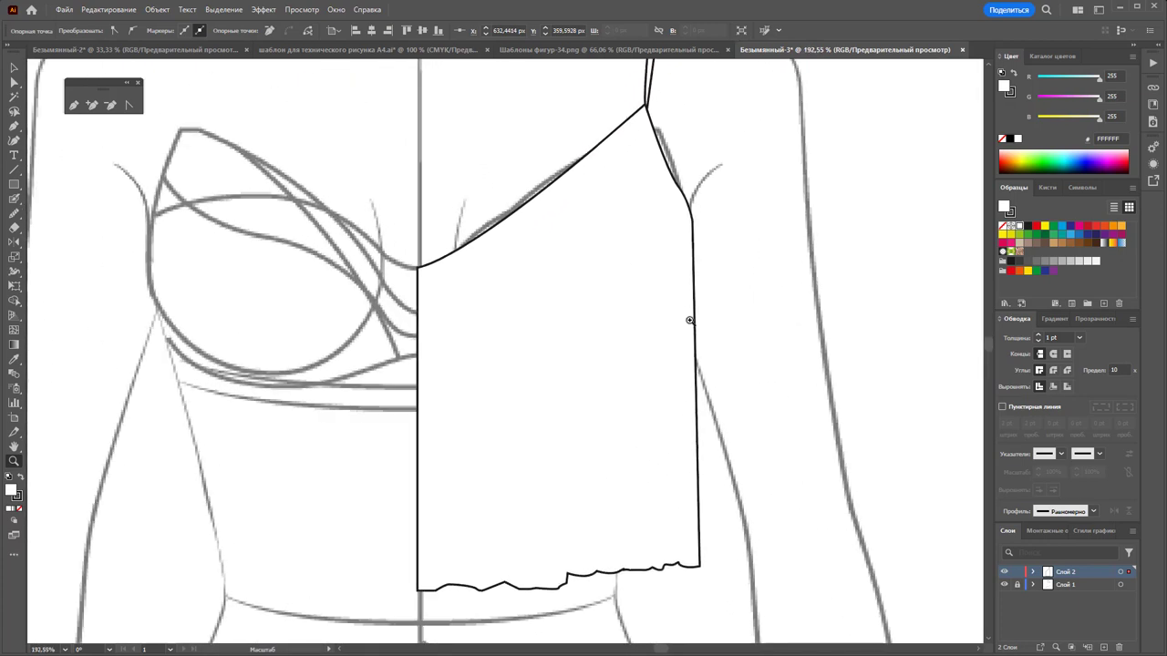
scroll(693, 318, up, 2)
scroll(679, 310, up, 2)
key(a)
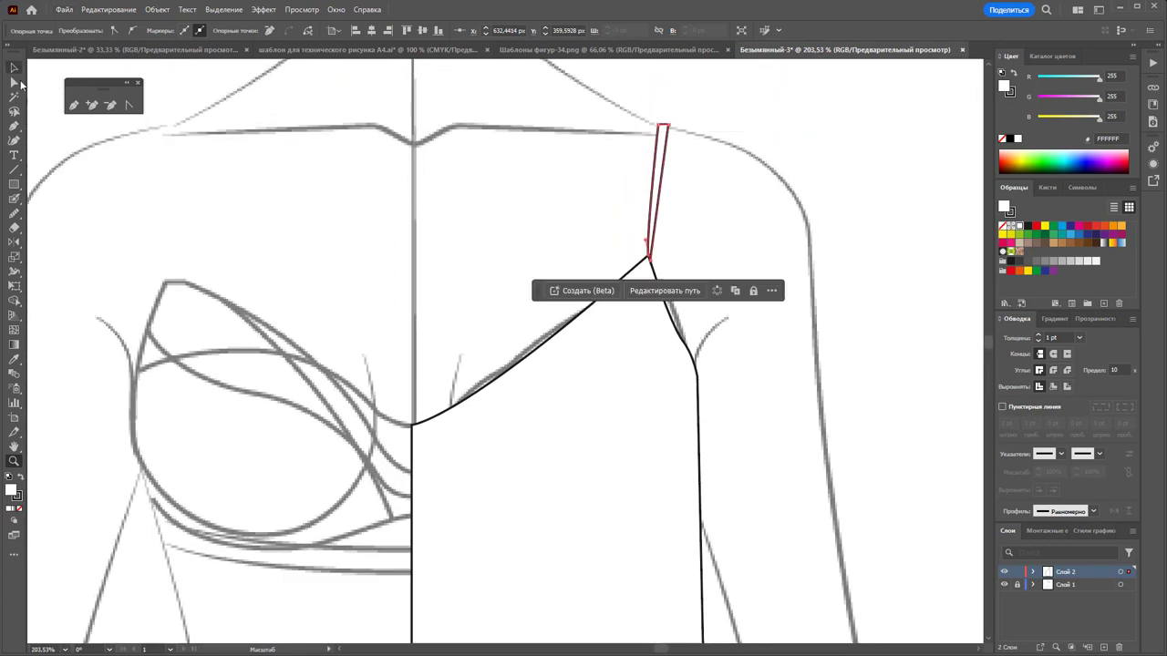
click(664, 125)
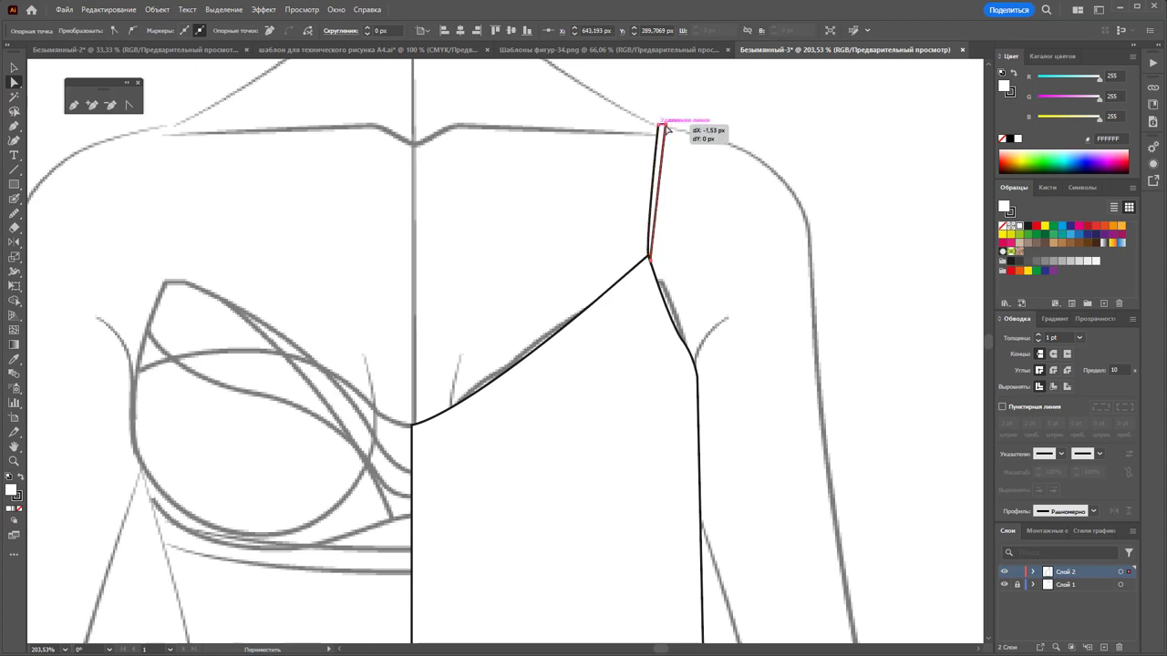
click(74, 104)
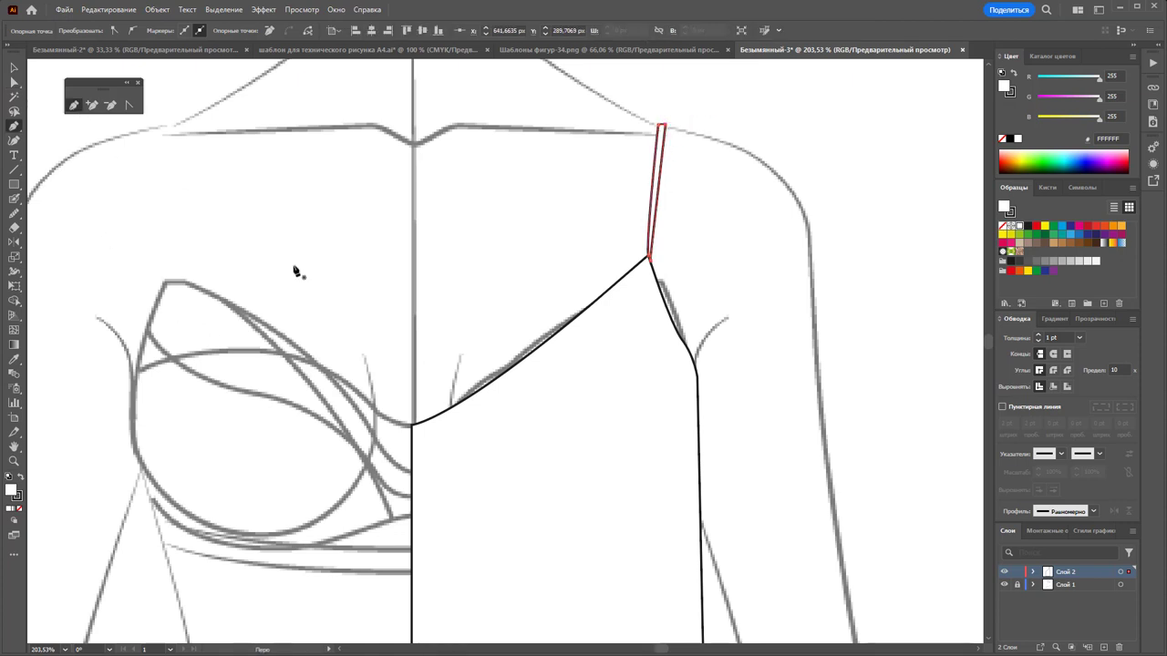
Draw a curved line parallel to the neckline, from centre front to the strap base
click(412, 426)
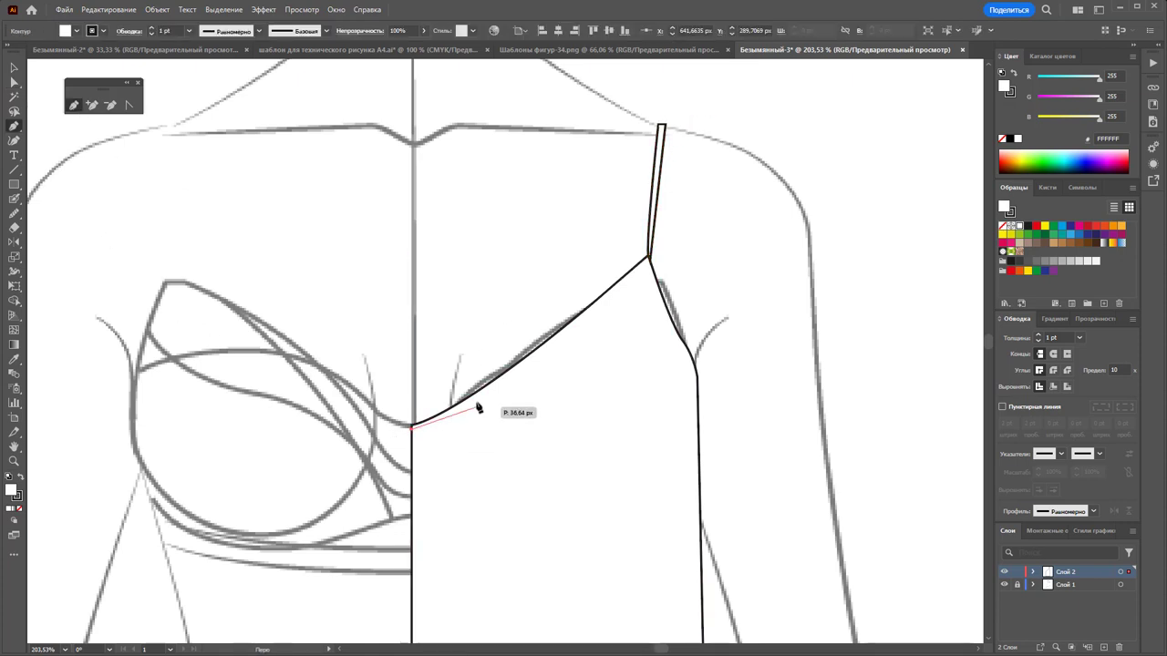
drag(514, 372, 576, 322)
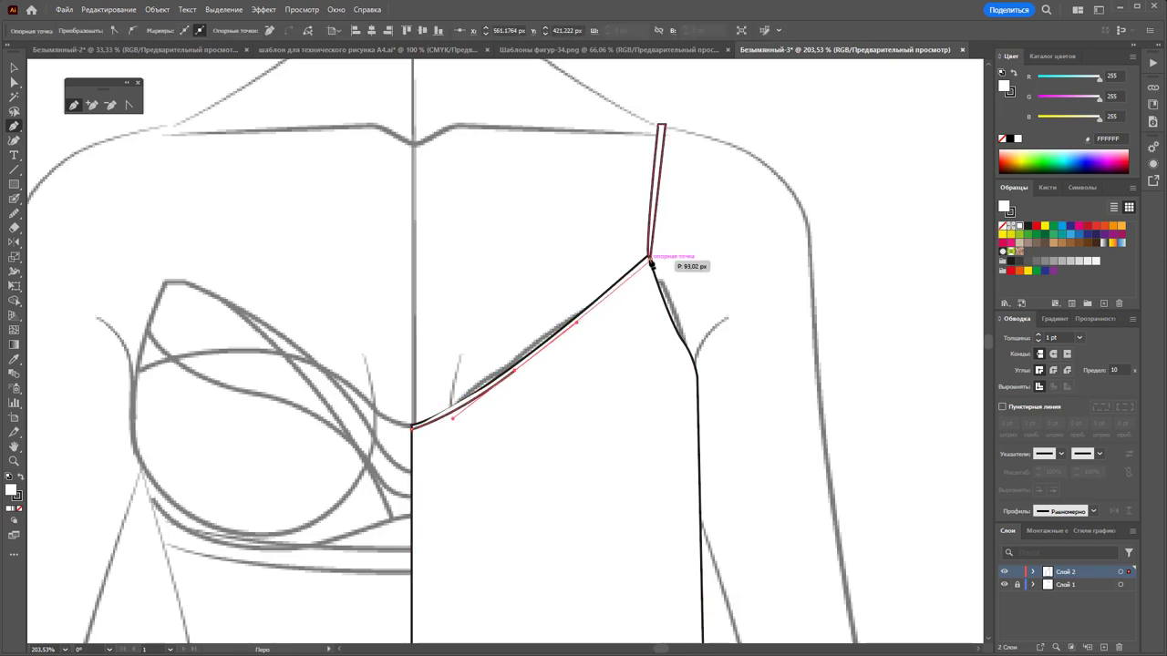
click(651, 261)
key(ctrl+shift+a)
key(v)
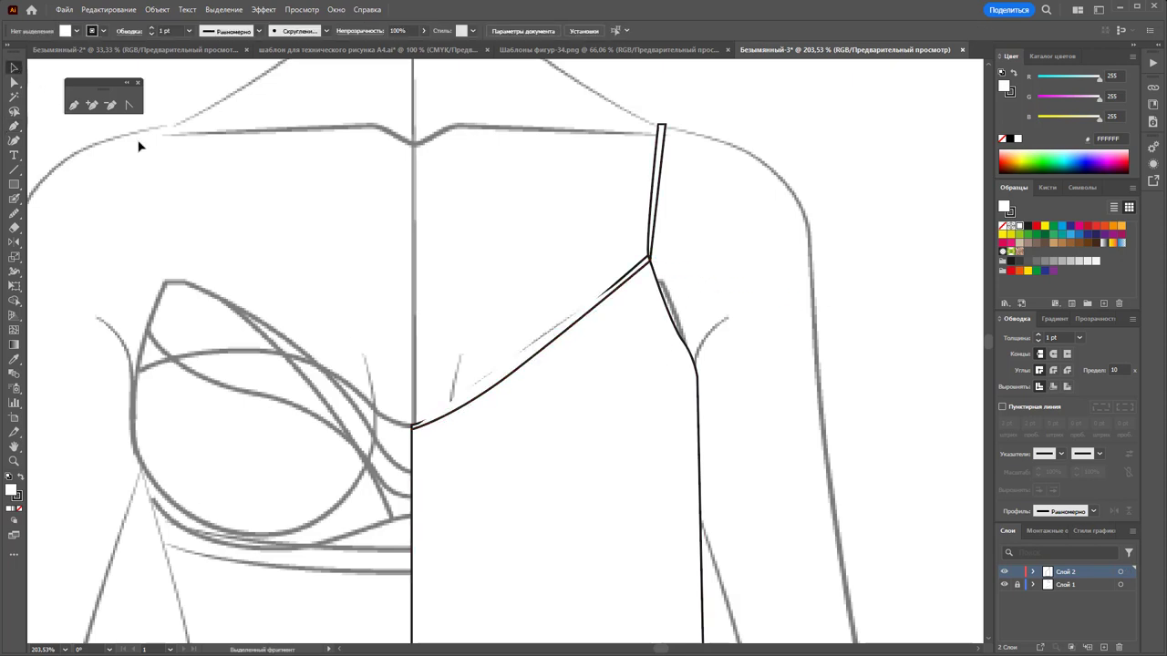
click(557, 334)
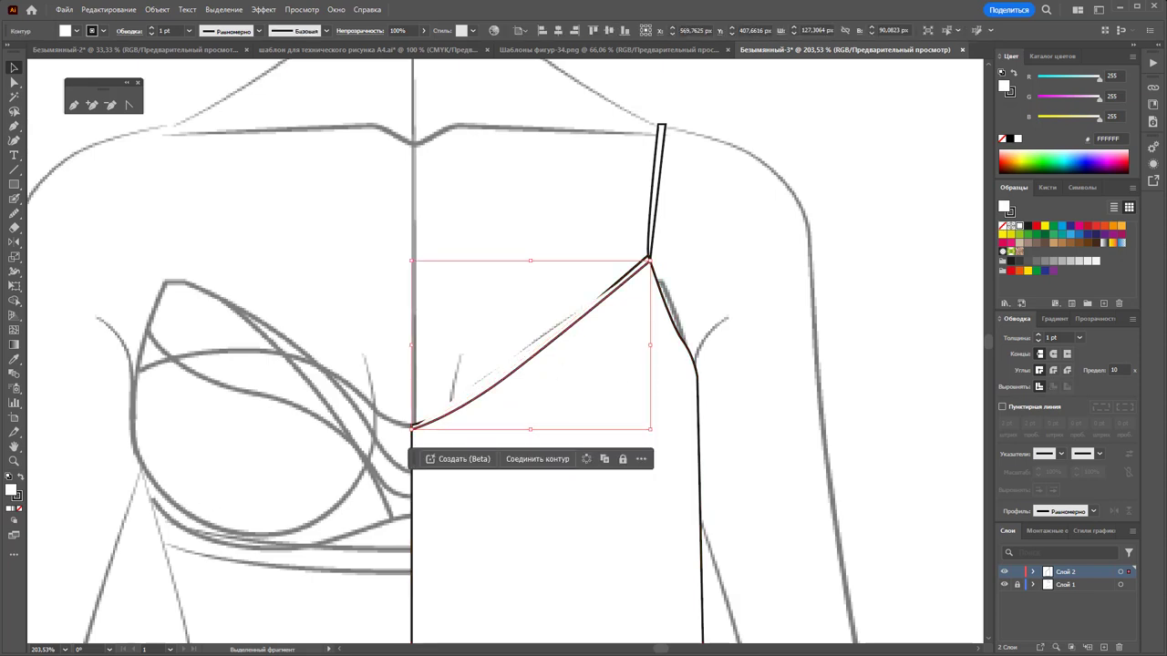
click(20, 510)
click(542, 539)
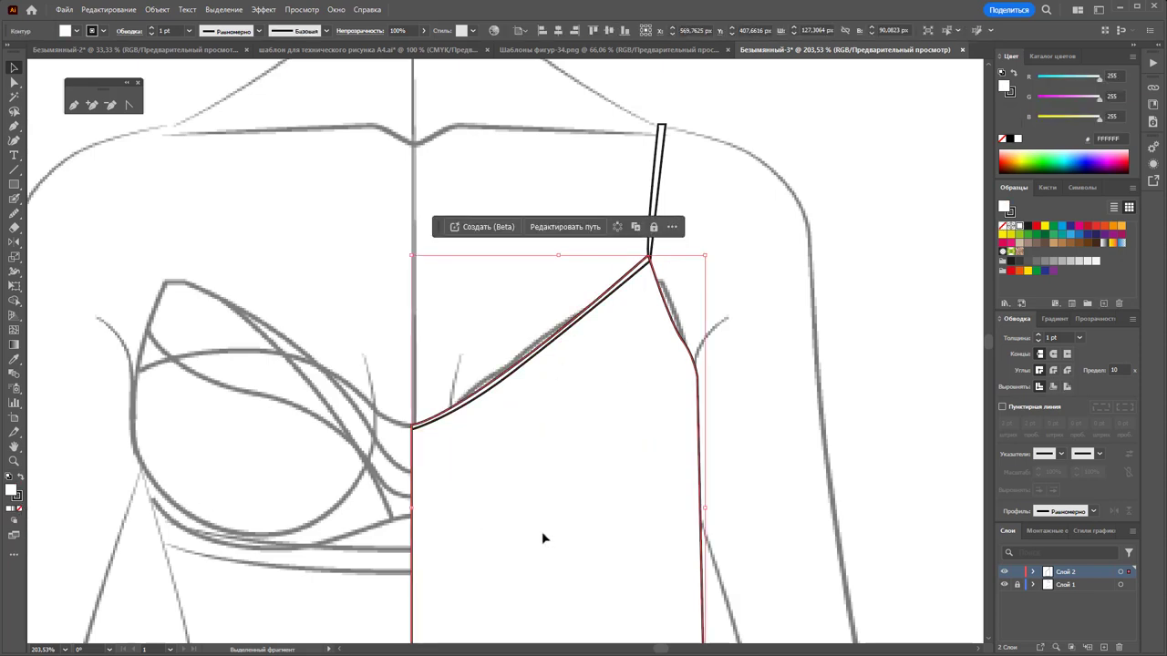
Draw a line along the armhole from the strap base to the side seam
scroll(855, 388, down, 2)
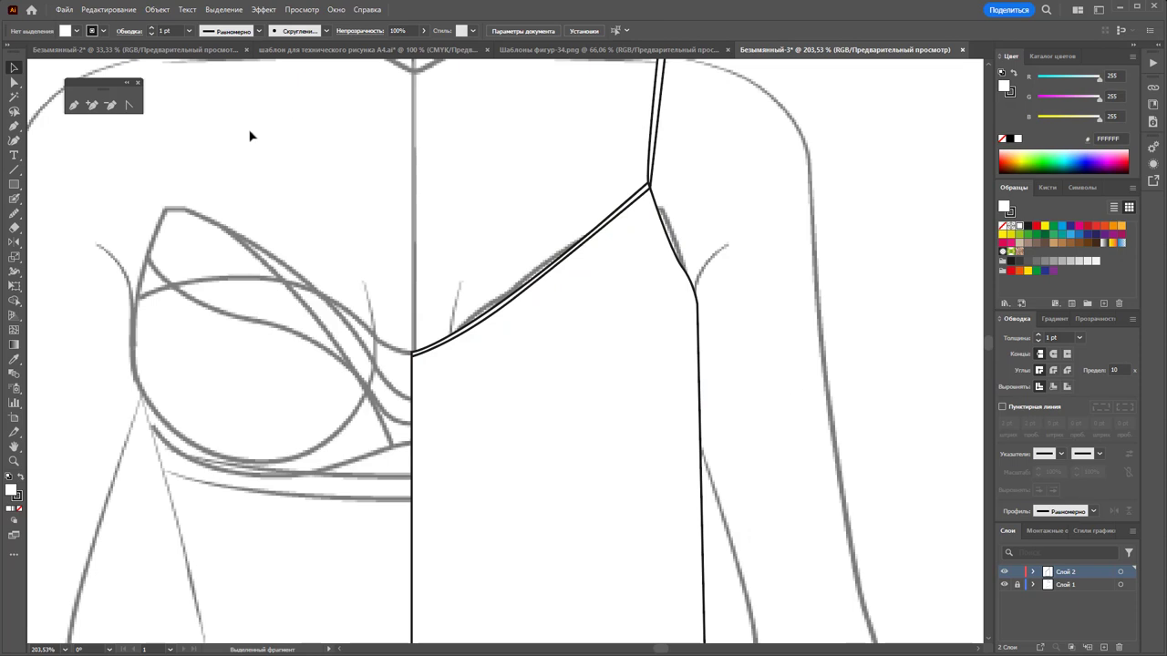
click(75, 104)
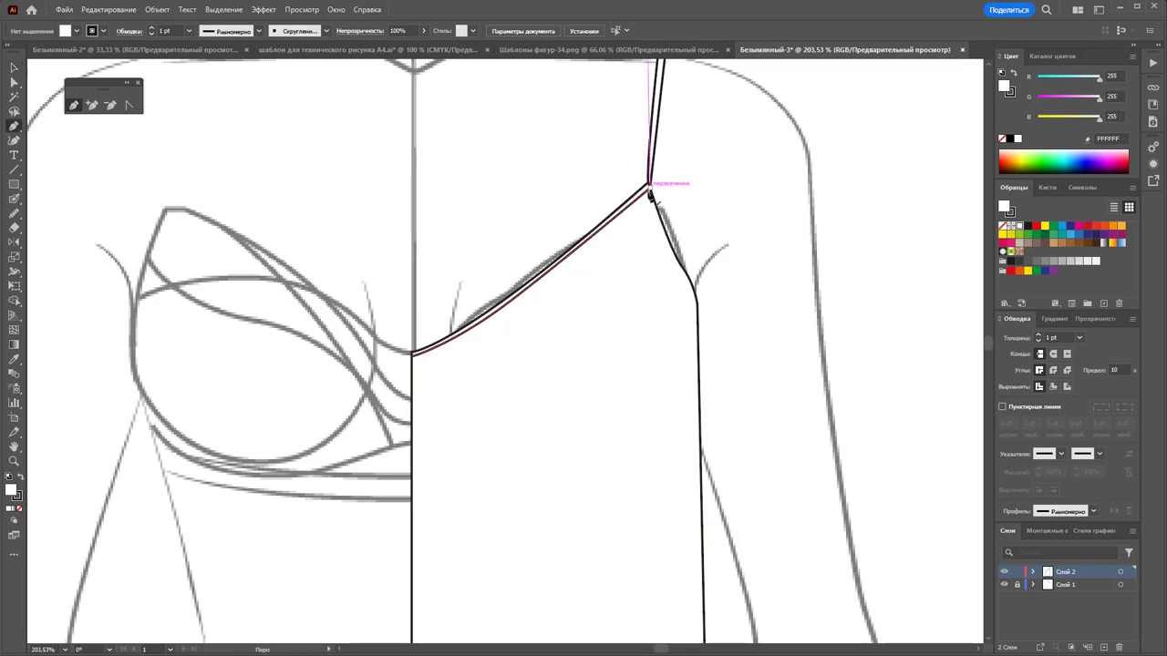
click(648, 190)
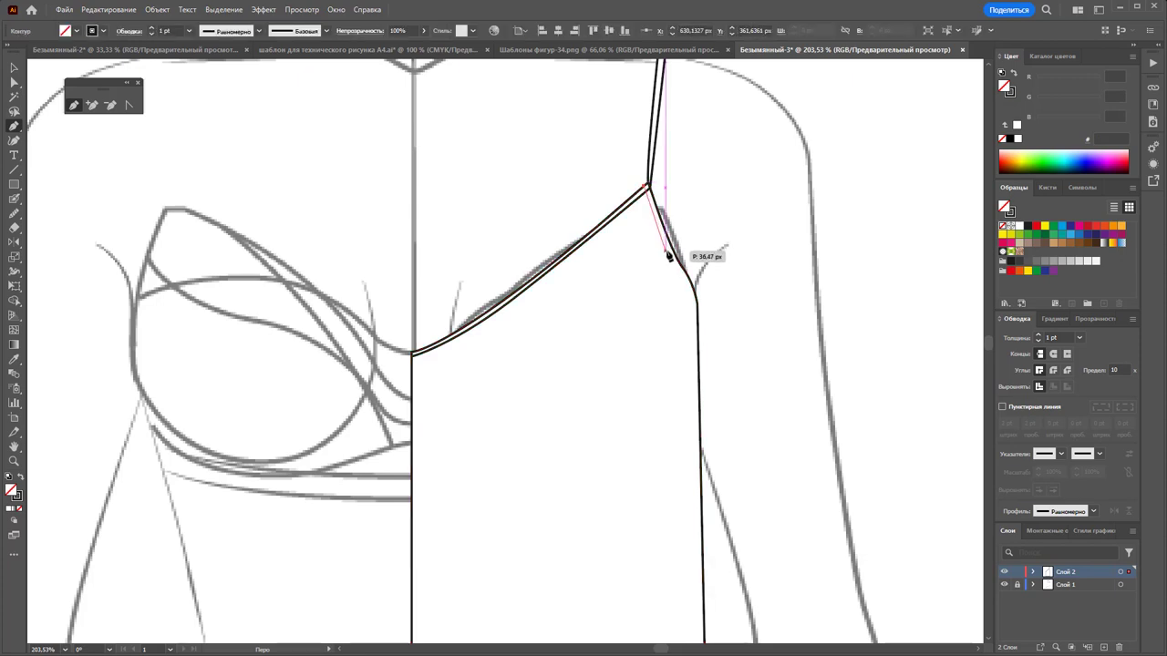
click(697, 302)
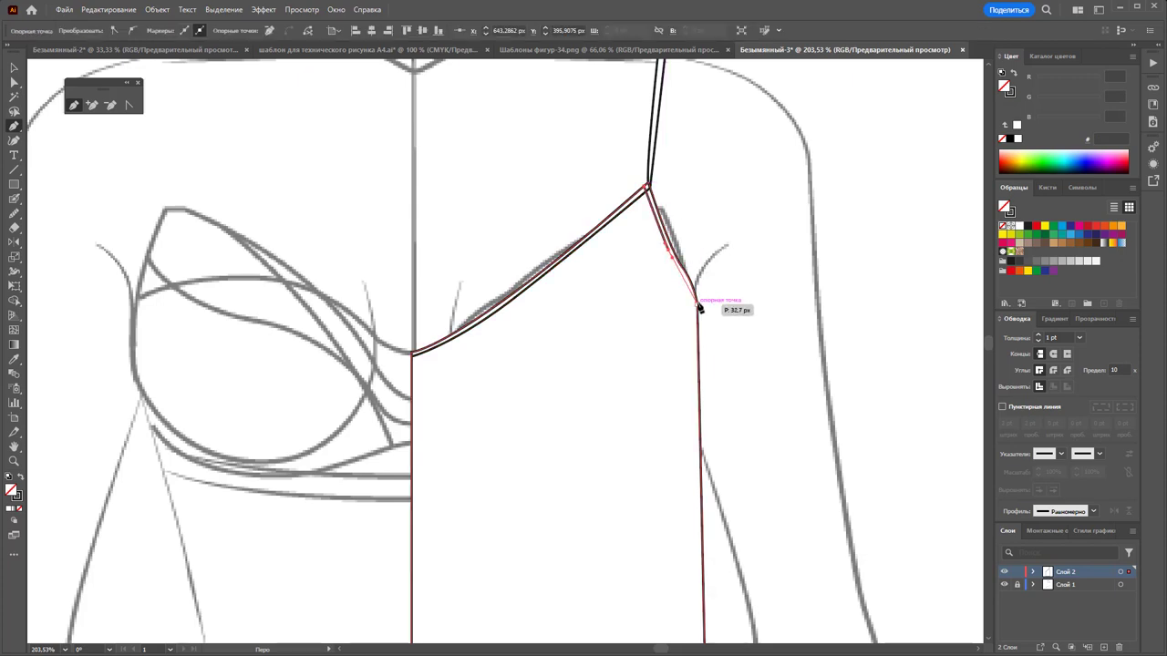
ctrl+click(754, 317)
Zoom in on the hem and trace a second wavy line just above it, centre front to side seam
scroll(729, 328, down, 2)
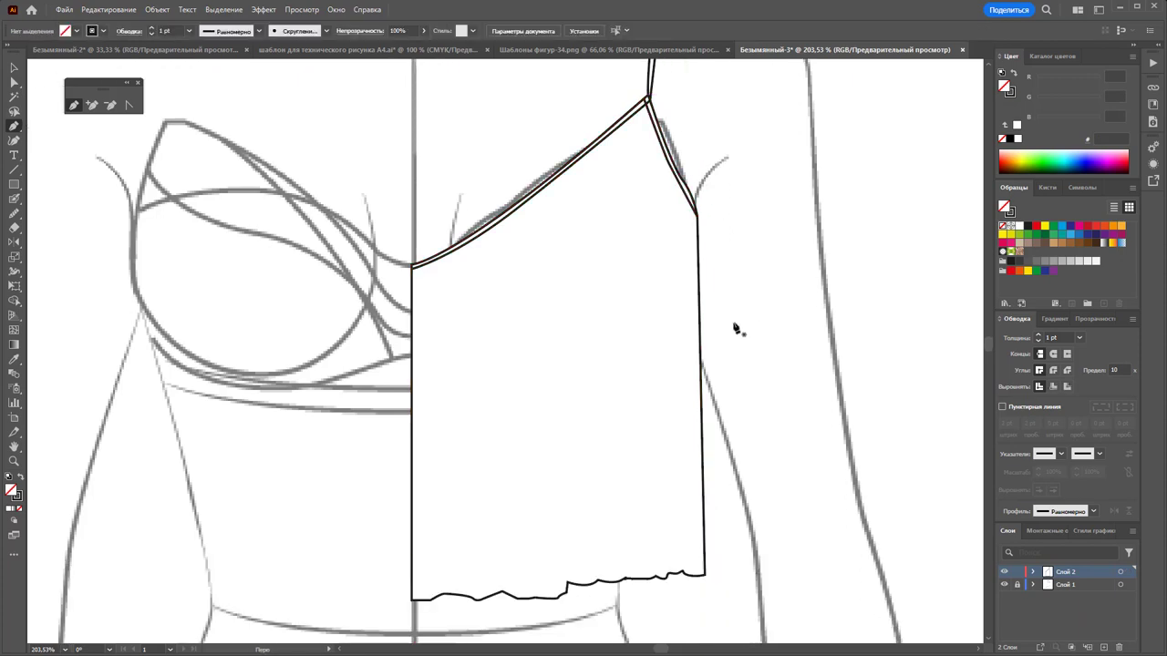
scroll(733, 328, down, 1)
scroll(734, 329, down, 1)
scroll(734, 328, down, 2)
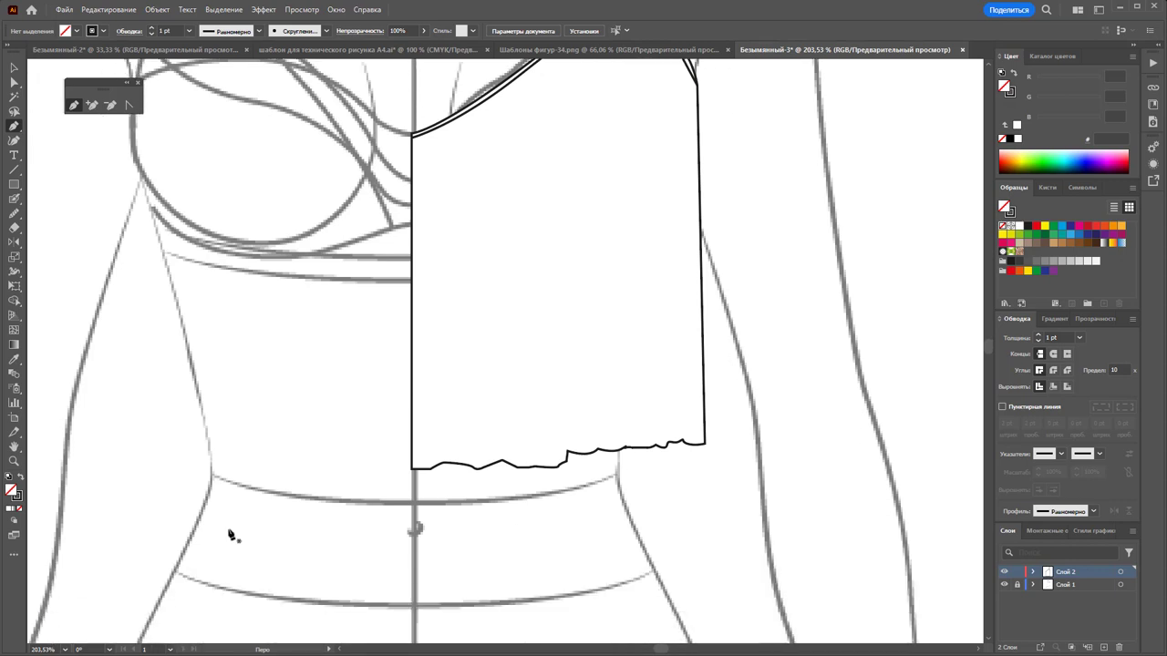
click(14, 463)
drag(608, 503, 766, 444)
click(74, 105)
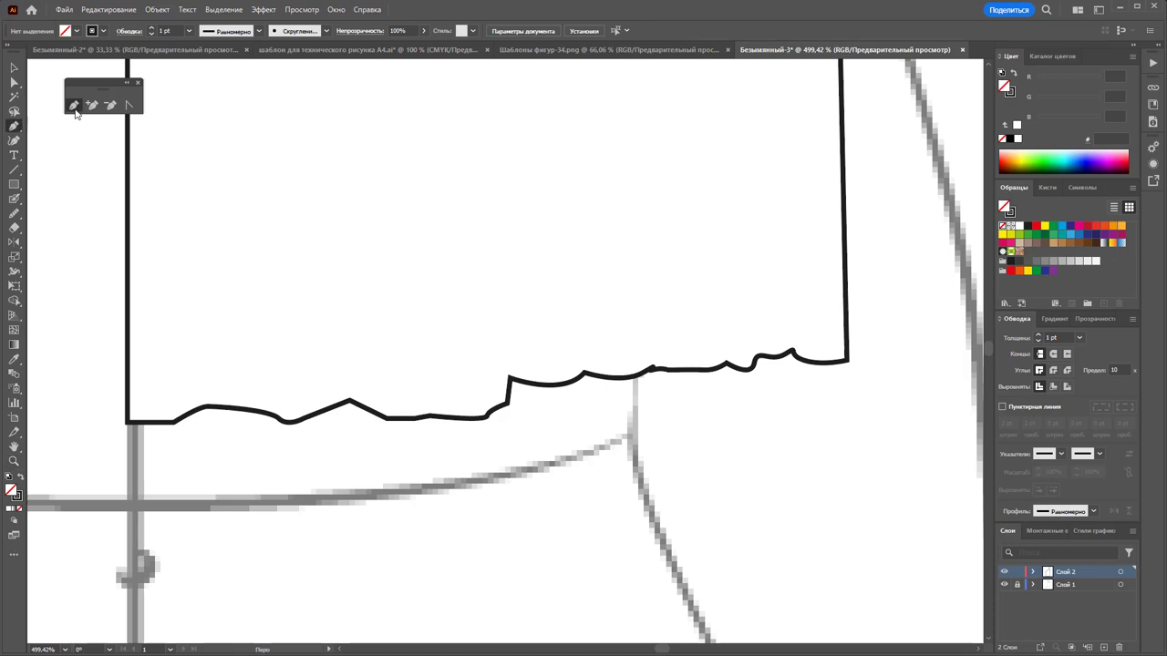
click(128, 415)
click(166, 419)
click(195, 402)
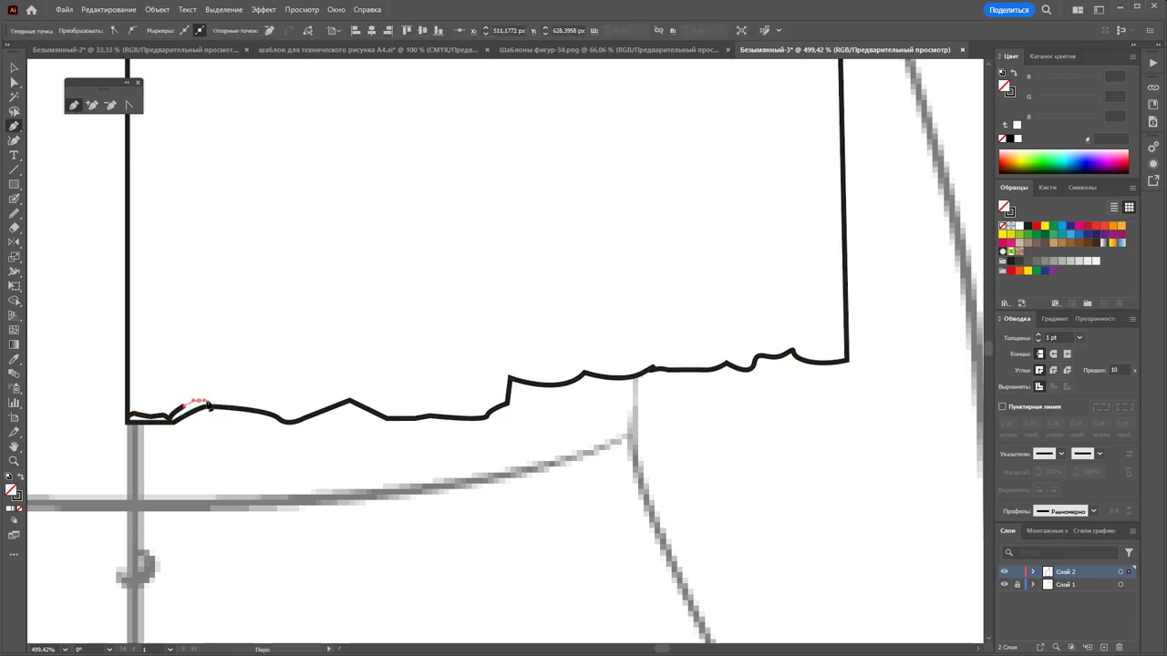
click(236, 398)
click(278, 408)
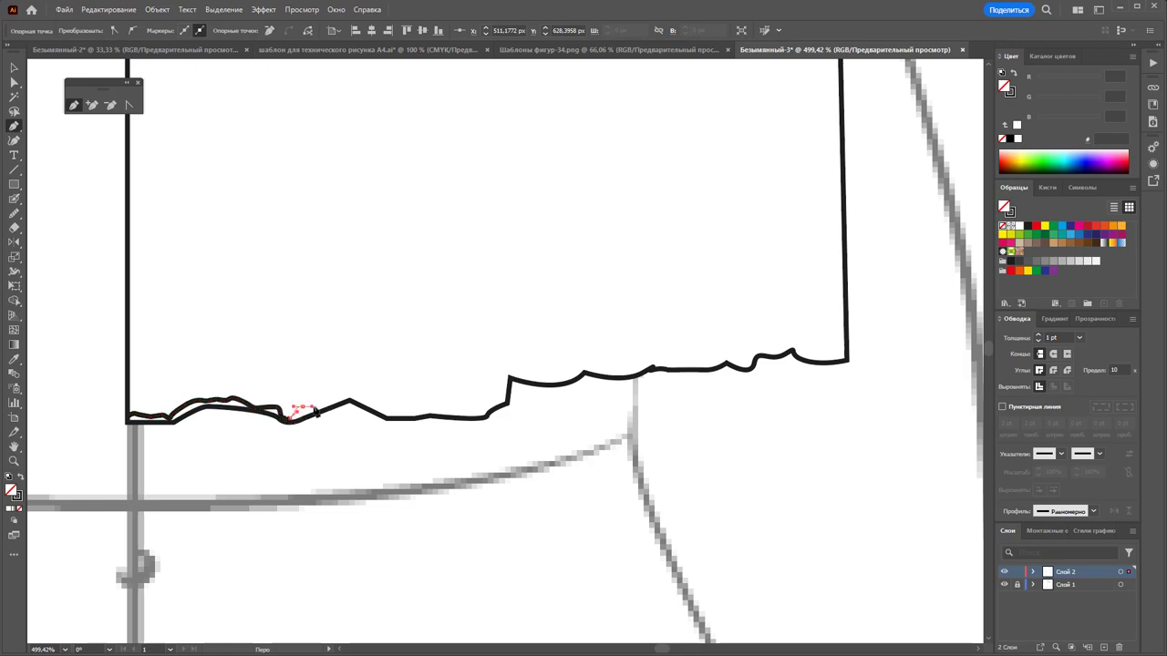
mouse_move(315, 413)
mouse_down()
mouse_move(444, 417)
mouse_move(498, 409)
mouse_move(544, 378)
mouse_move(670, 365)
mouse_up()
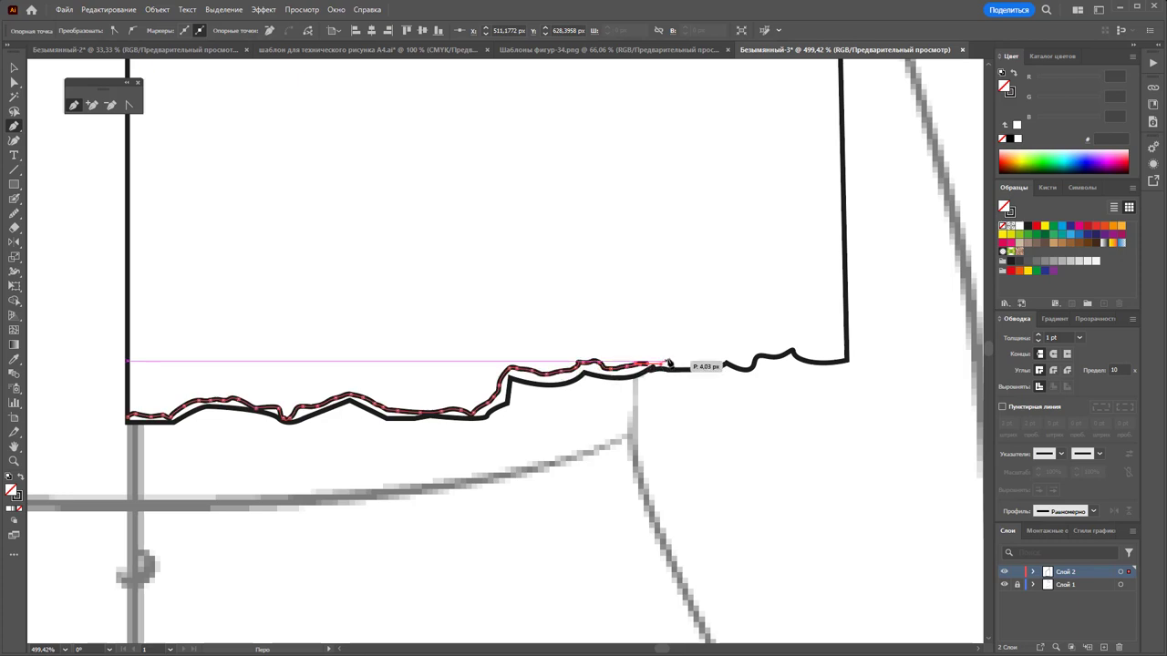
mouse_move(670, 365)
mouse_down()
mouse_move(848, 358)
mouse_move(870, 396)
mouse_up()
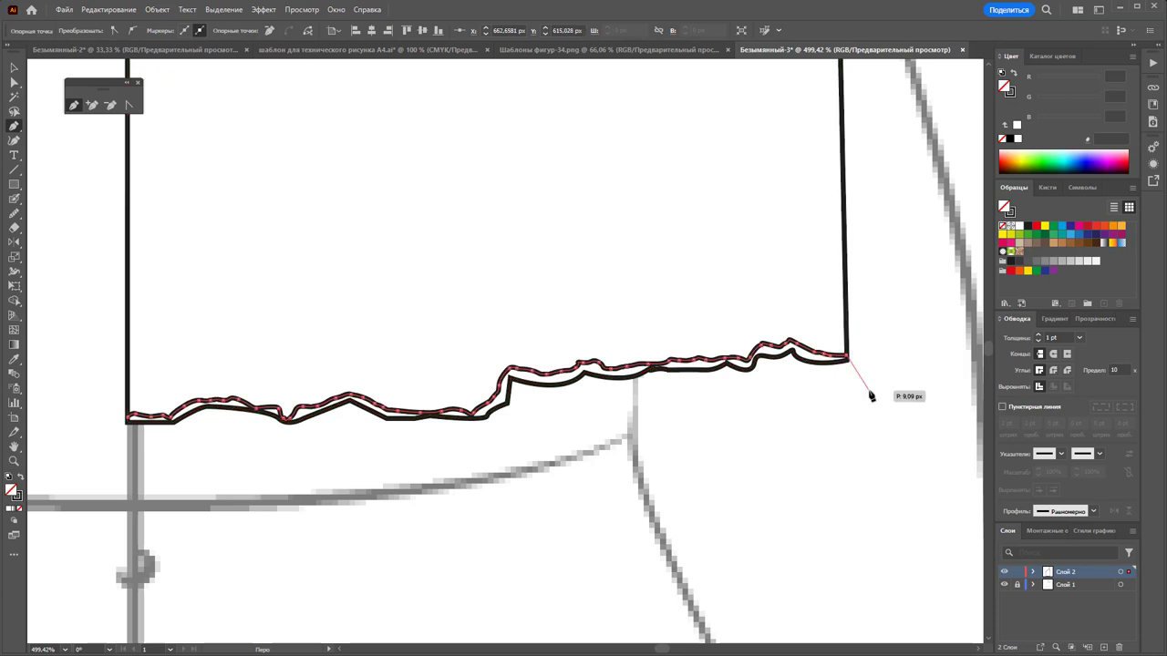
key(ctrl+shift+a)
scroll(876, 388, down, 2)
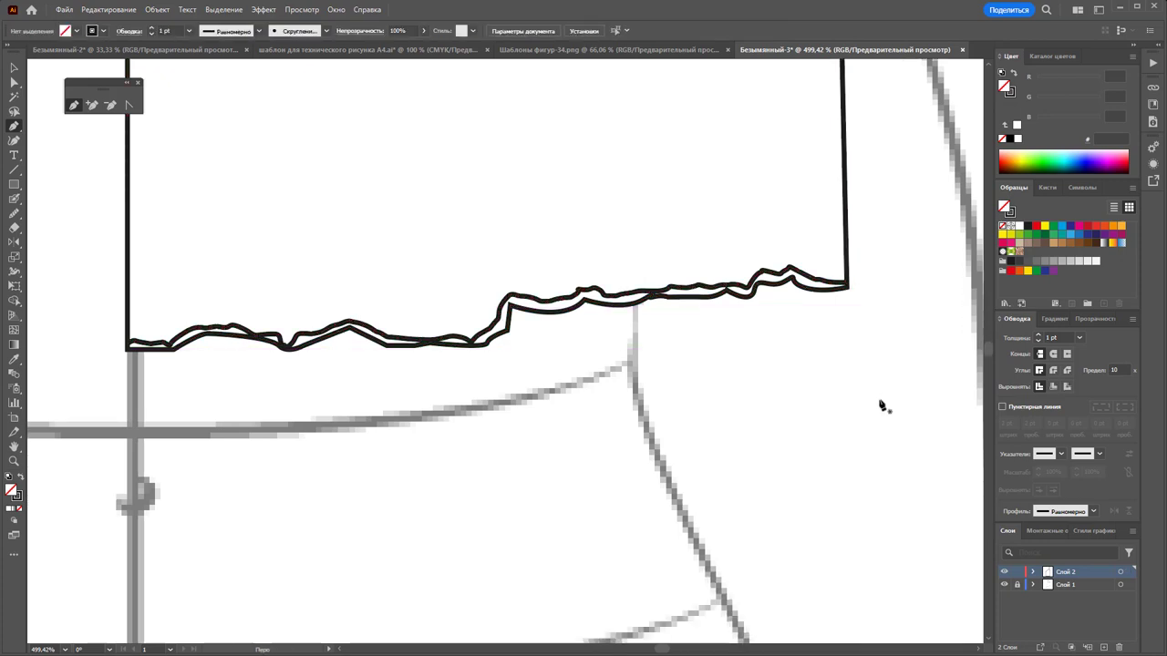
Outline the flounce panel beneath the band with a wavy gathered lower edge
drag(847, 288, 910, 480)
scroll(851, 310, down, 2)
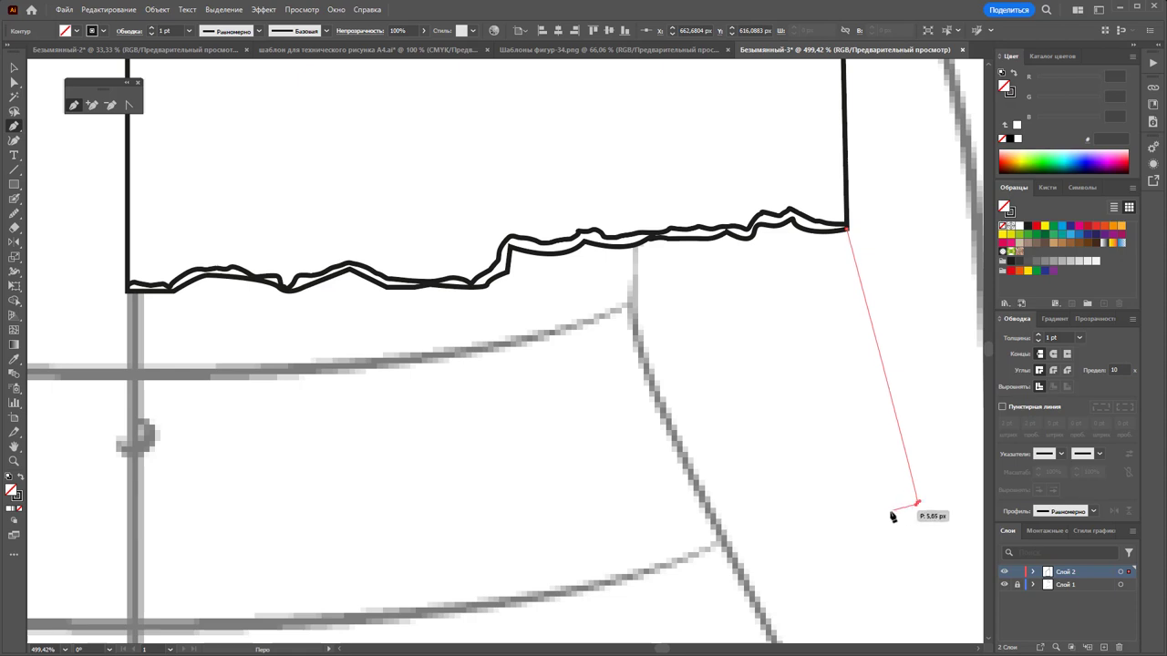
mouse_move(909, 481)
mouse_down()
mouse_move(820, 522)
mouse_move(737, 532)
mouse_move(690, 522)
mouse_move(501, 568)
mouse_up()
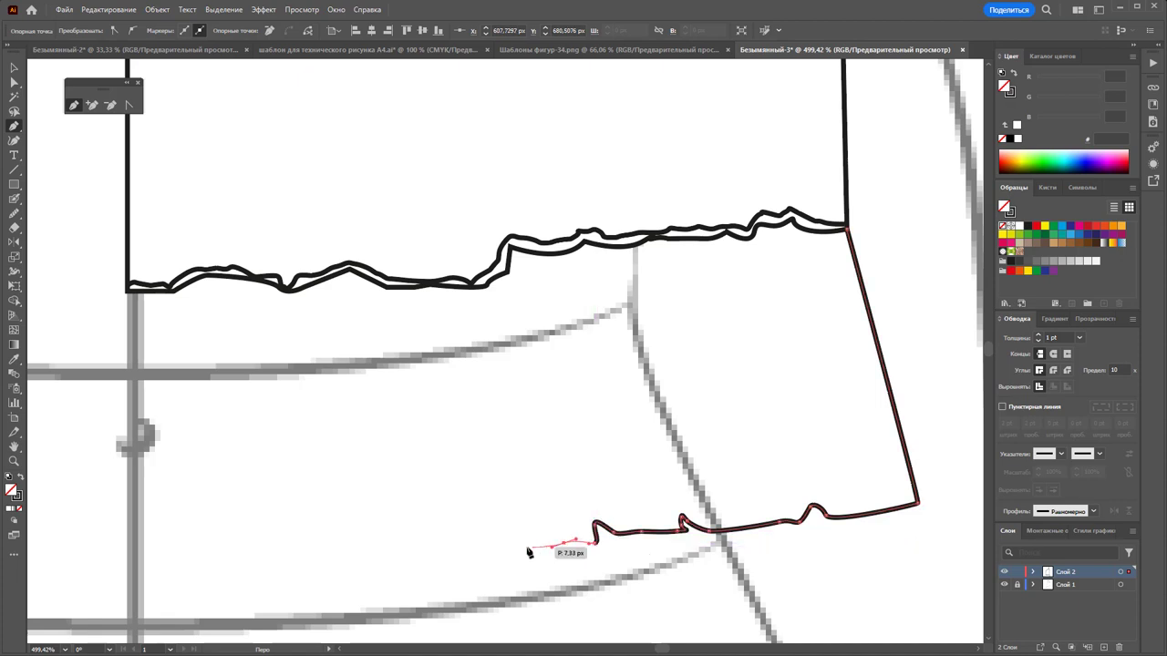
mouse_move(500, 569)
mouse_down()
mouse_move(477, 552)
mouse_move(417, 571)
mouse_move(136, 596)
mouse_up()
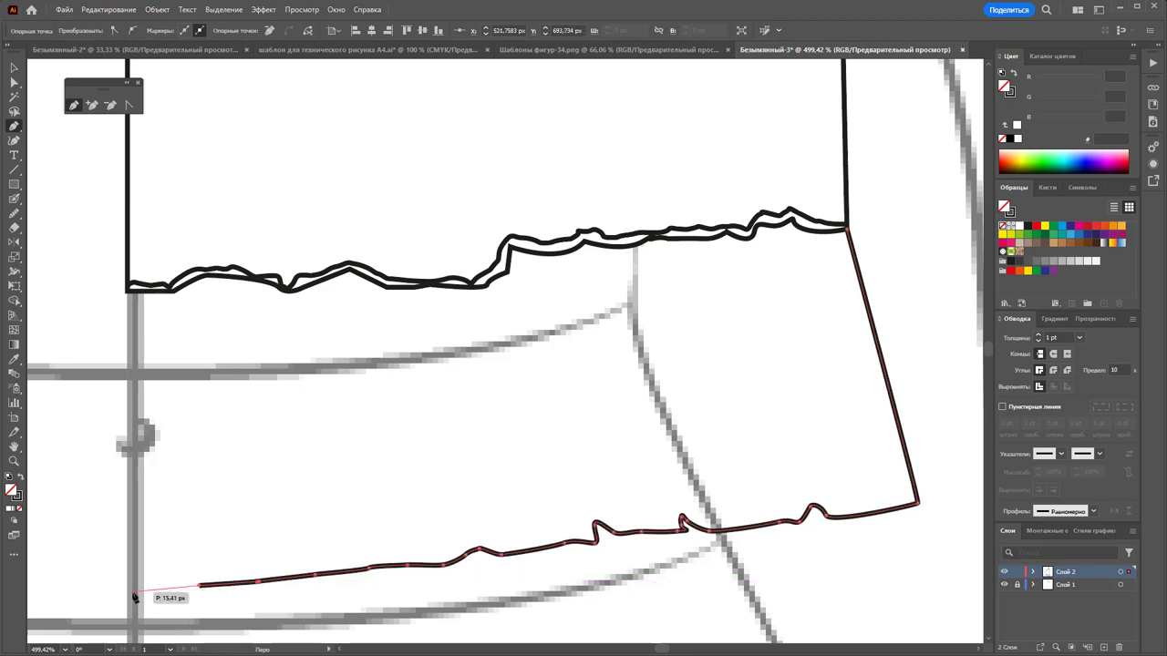
click(128, 590)
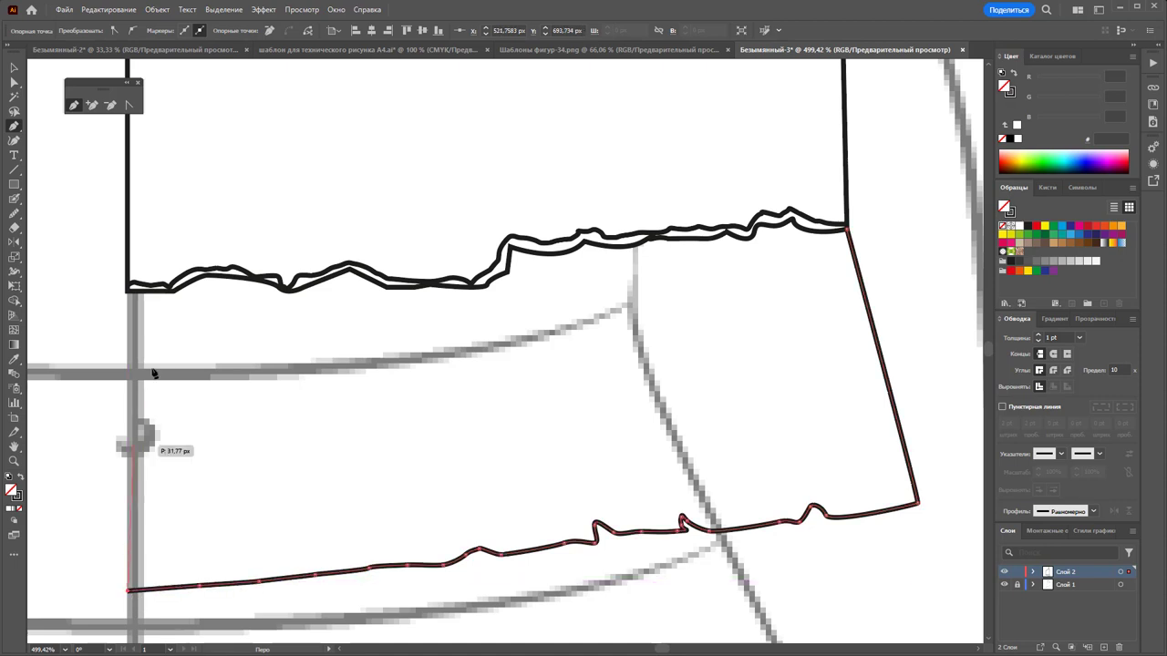
click(127, 291)
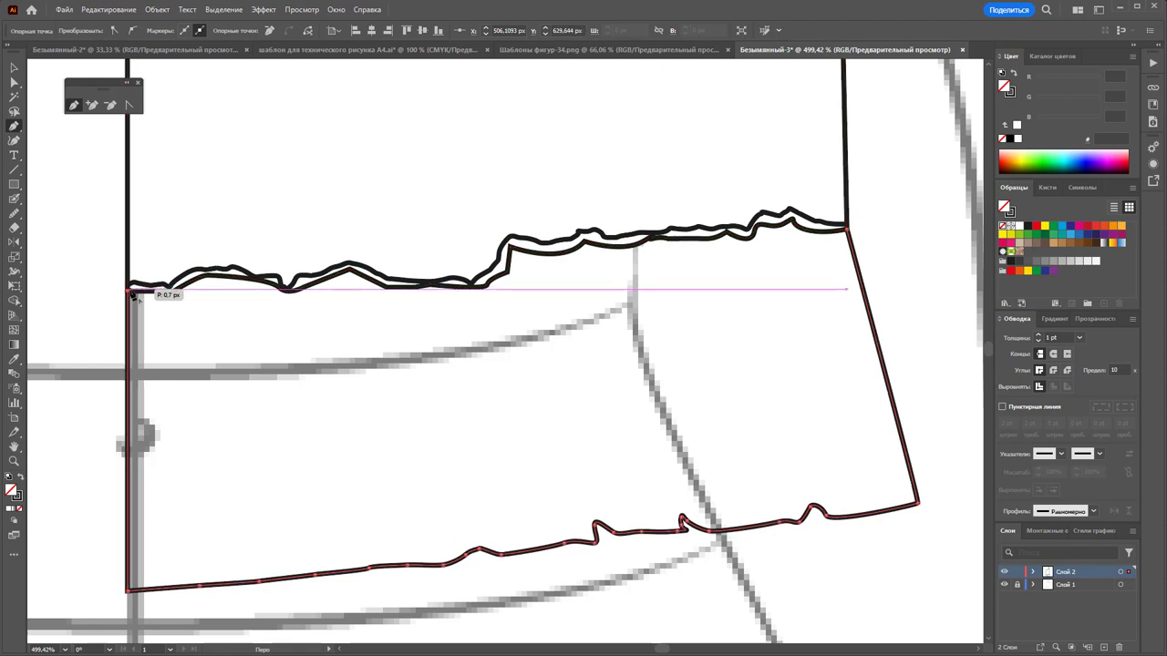
drag(140, 185, 232, 171)
click(740, 137)
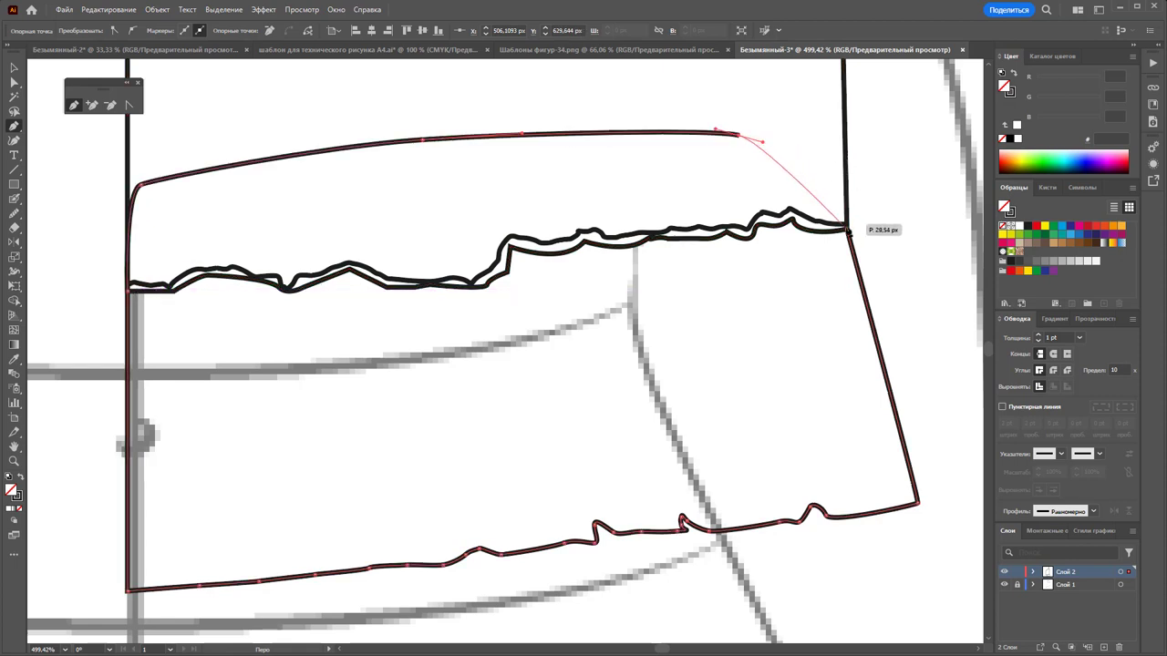
click(846, 226)
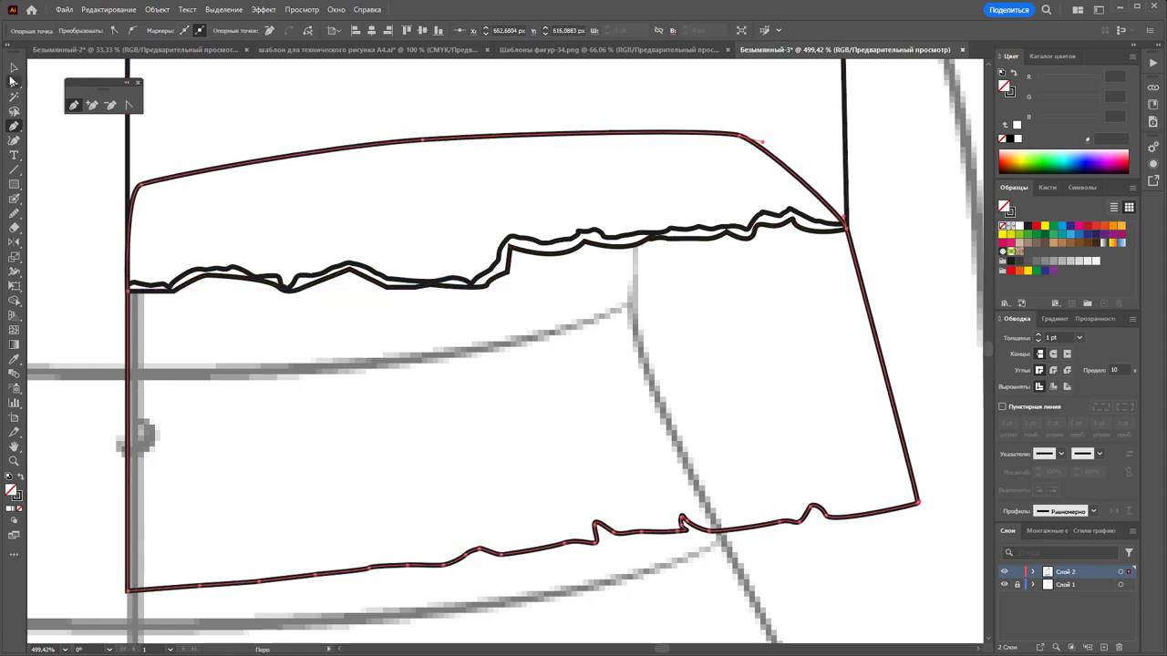
Select the flounce outline, the wavy band path and the whole drawing group
click(13, 68)
click(107, 254)
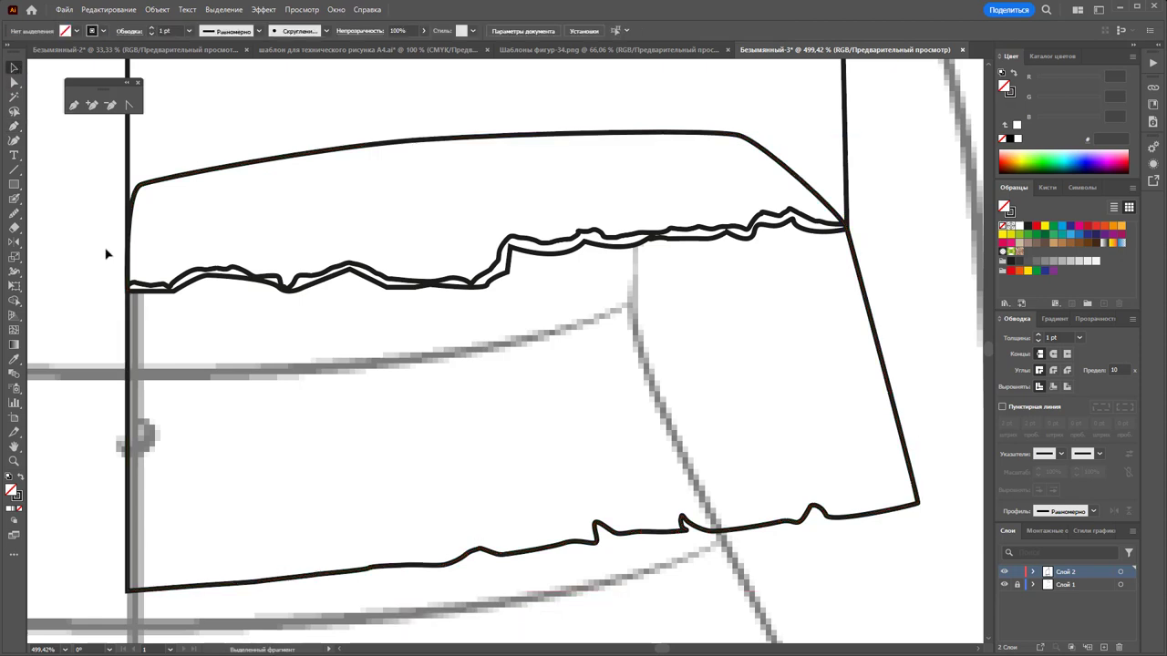
click(130, 168)
click(131, 152)
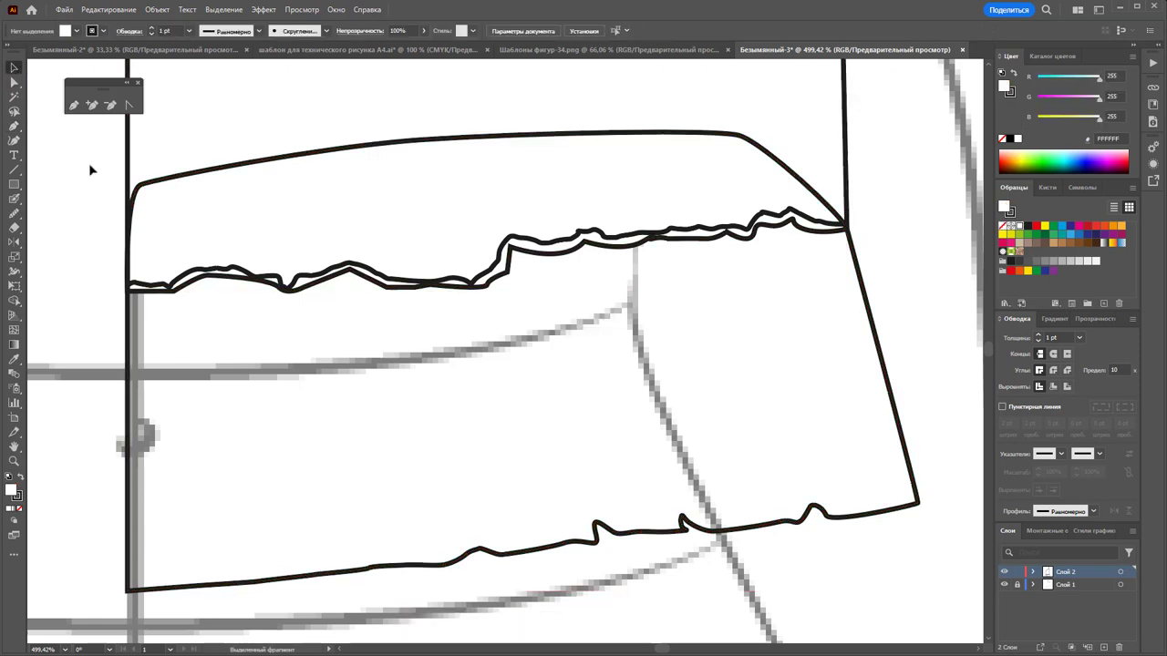
mouse_move(91, 170)
mouse_down()
mouse_move(152, 213)
mouse_move(926, 233)
mouse_up()
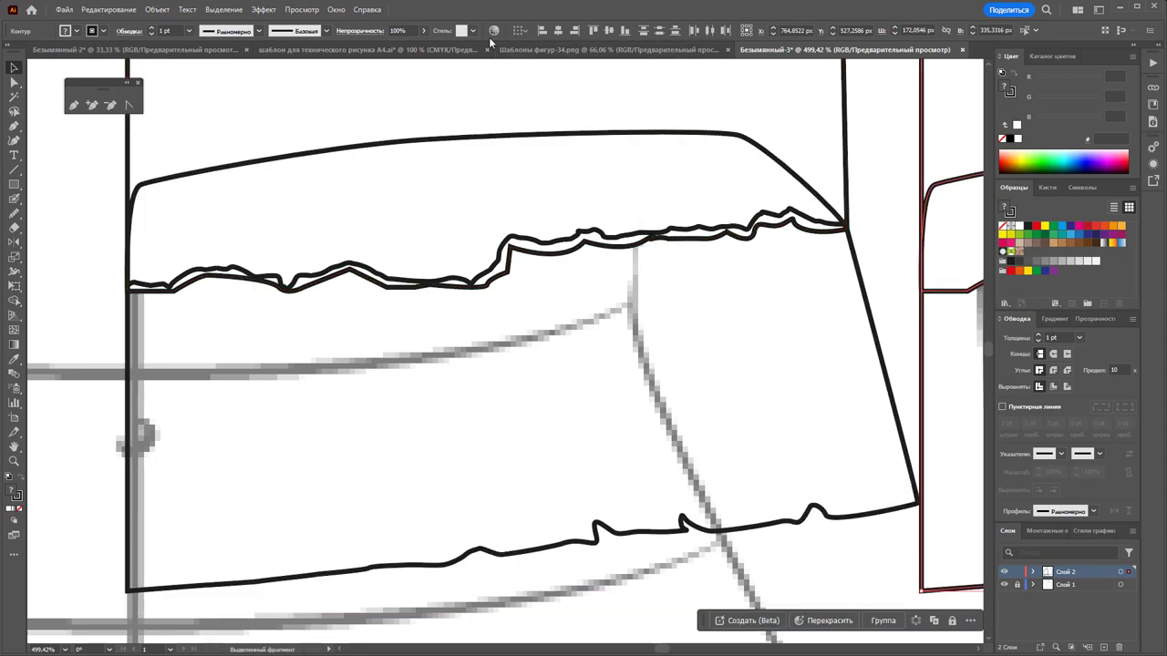
Open the Pathfinder panel and ungroup the selected drawing pieces
click(336, 10)
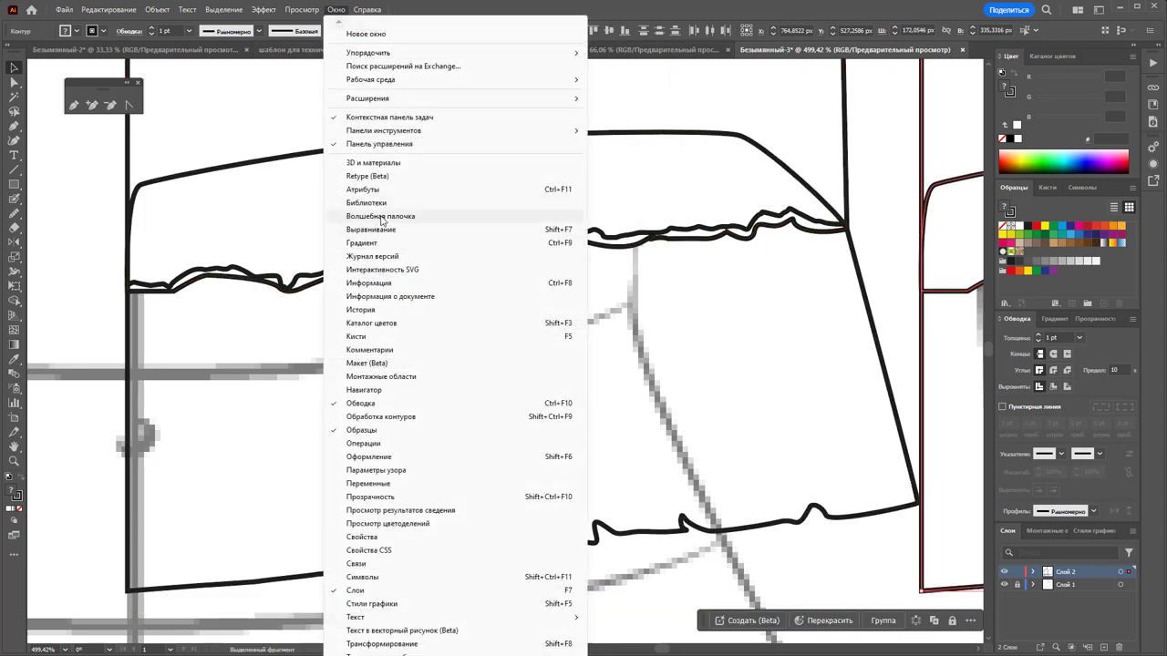
click(381, 417)
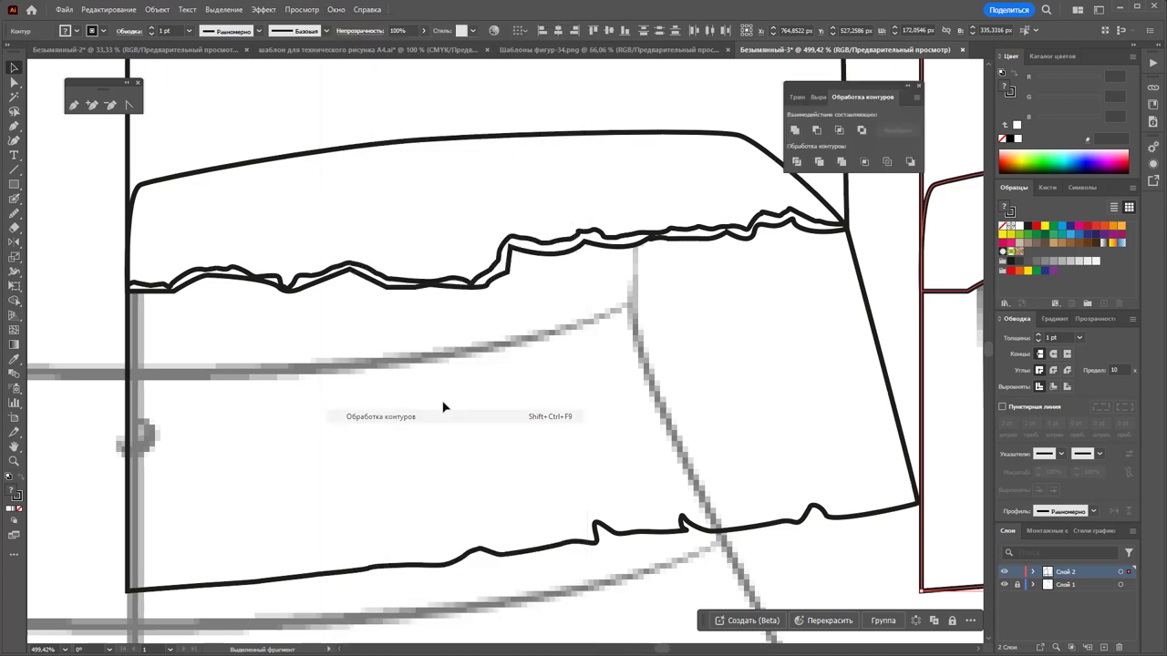
right_click(898, 235)
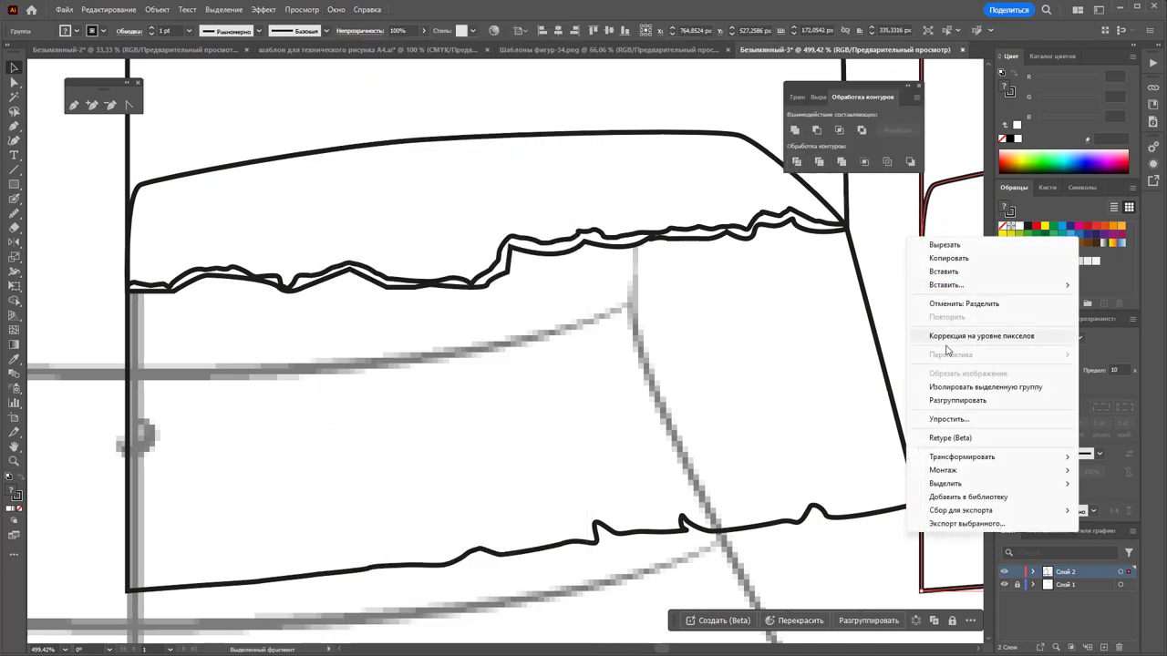
click(948, 406)
Delete the leftover white piece, stray segment and old outline; move the flounce back under the band
click(893, 219)
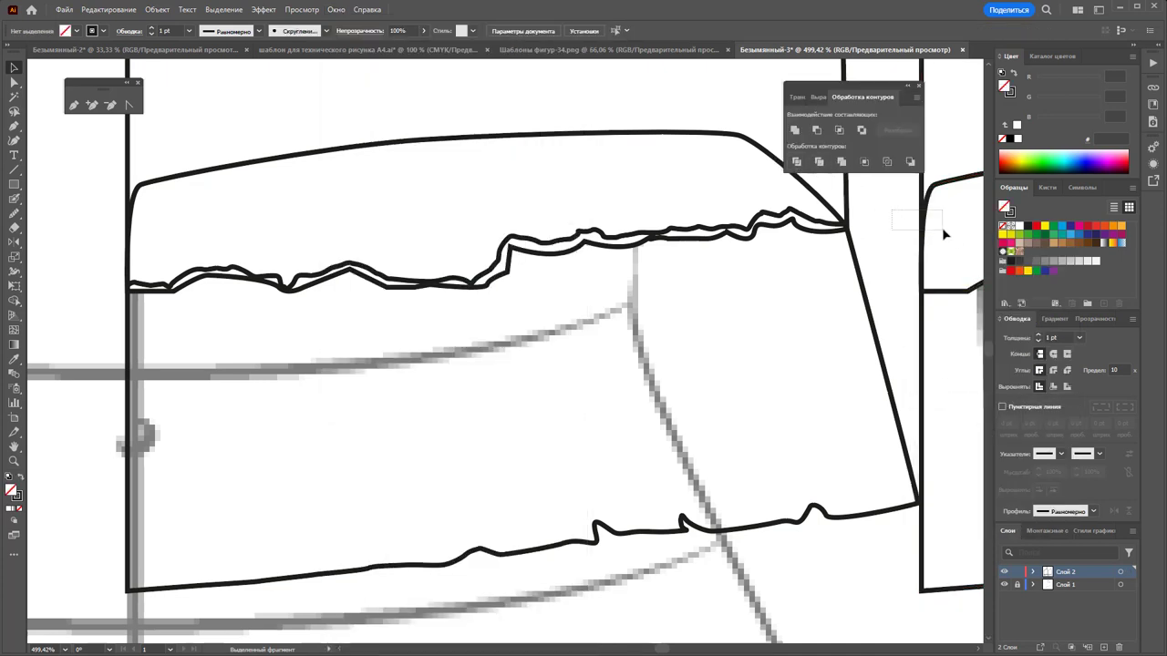
drag(944, 233, 942, 227)
key(Delete)
click(921, 270)
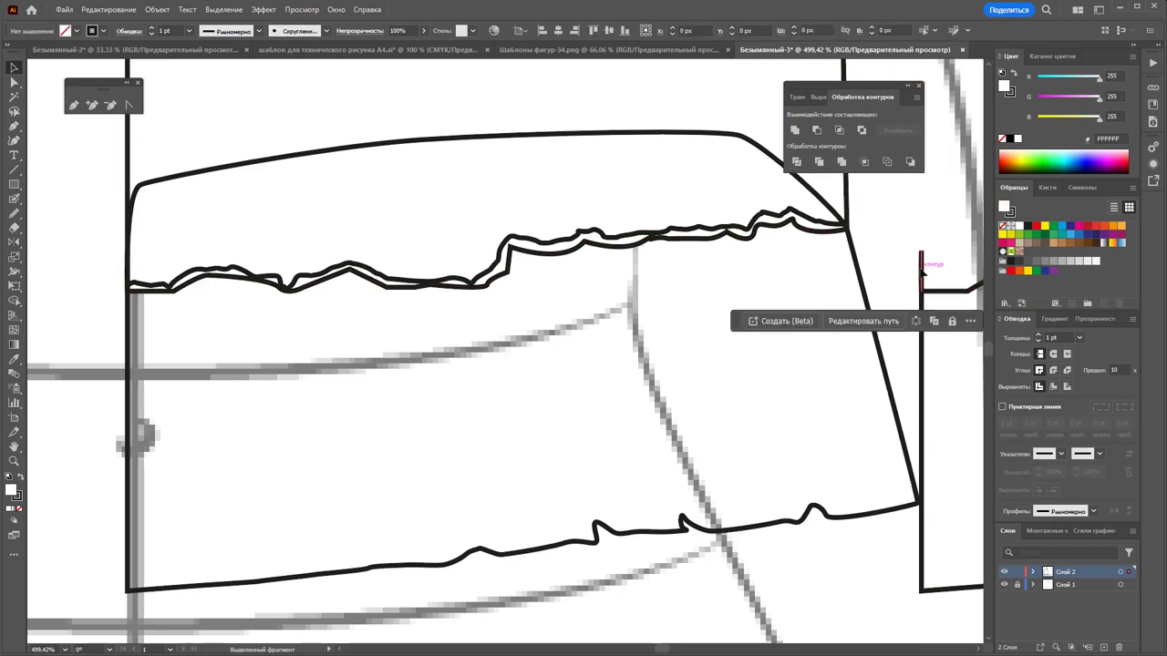
key(Delete)
drag(889, 280, 822, 334)
key(Delete)
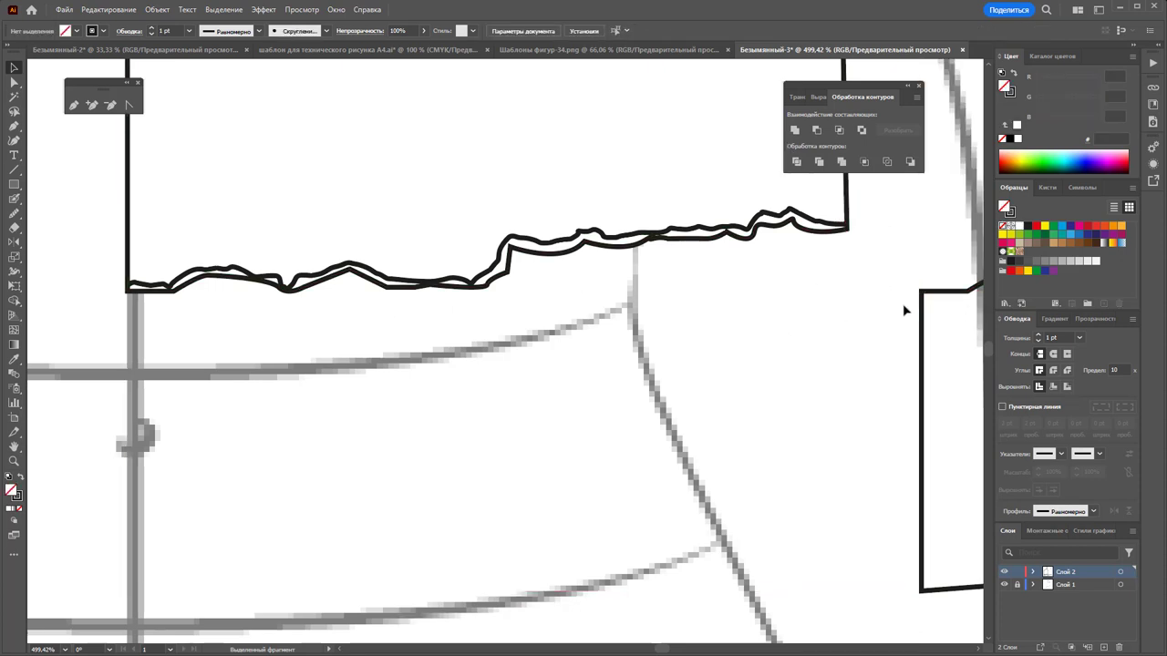
drag(918, 324, 132, 335)
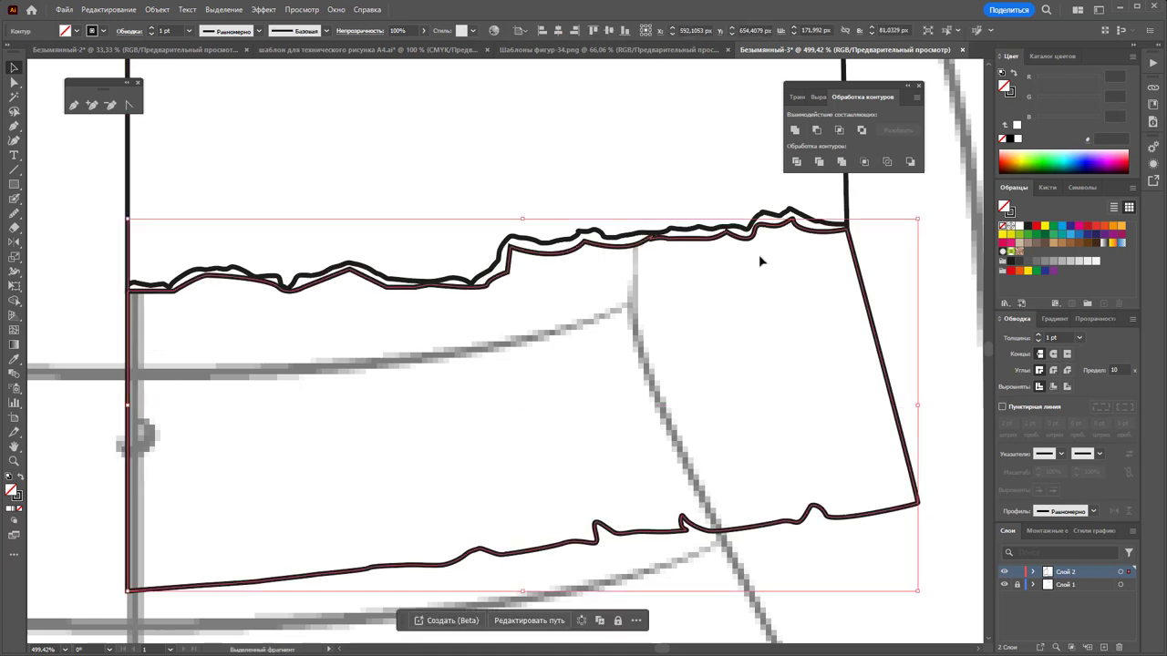
click(889, 249)
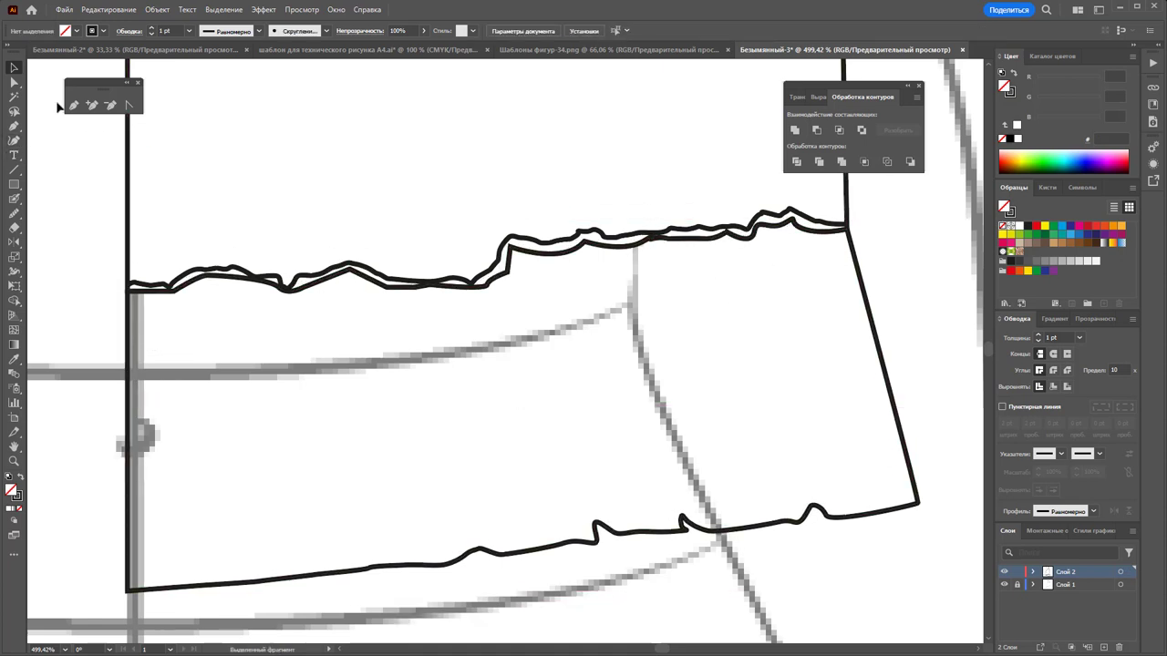
Draw three fold lines rising from the flounce's right-hand hem toward the band
click(594, 526)
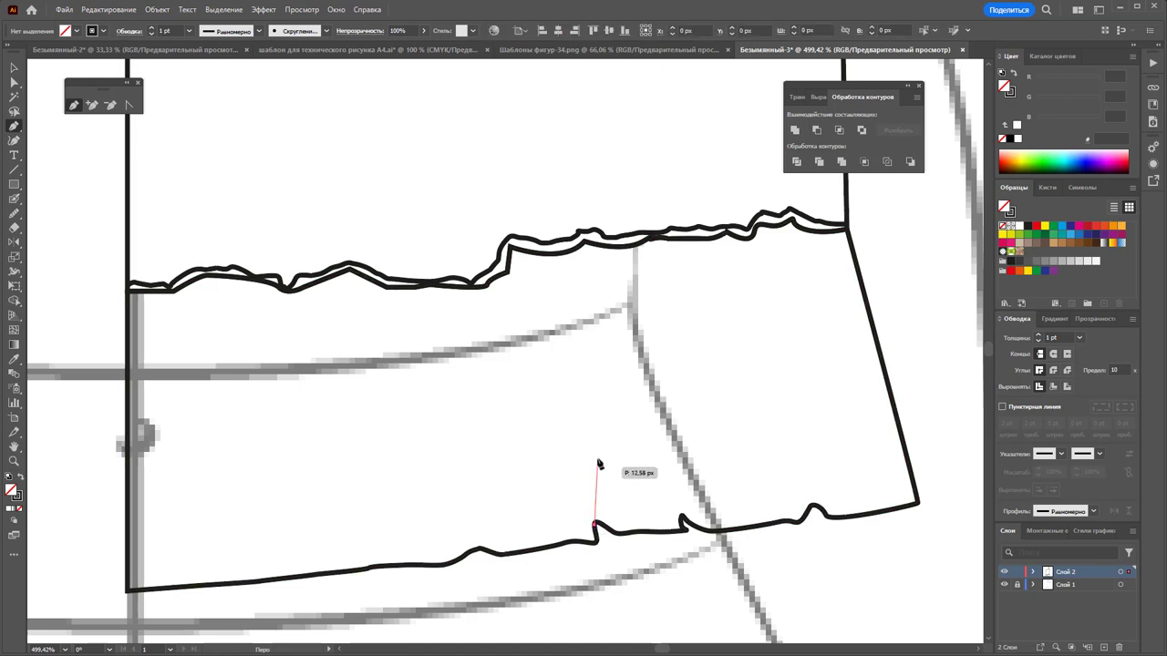
click(558, 272)
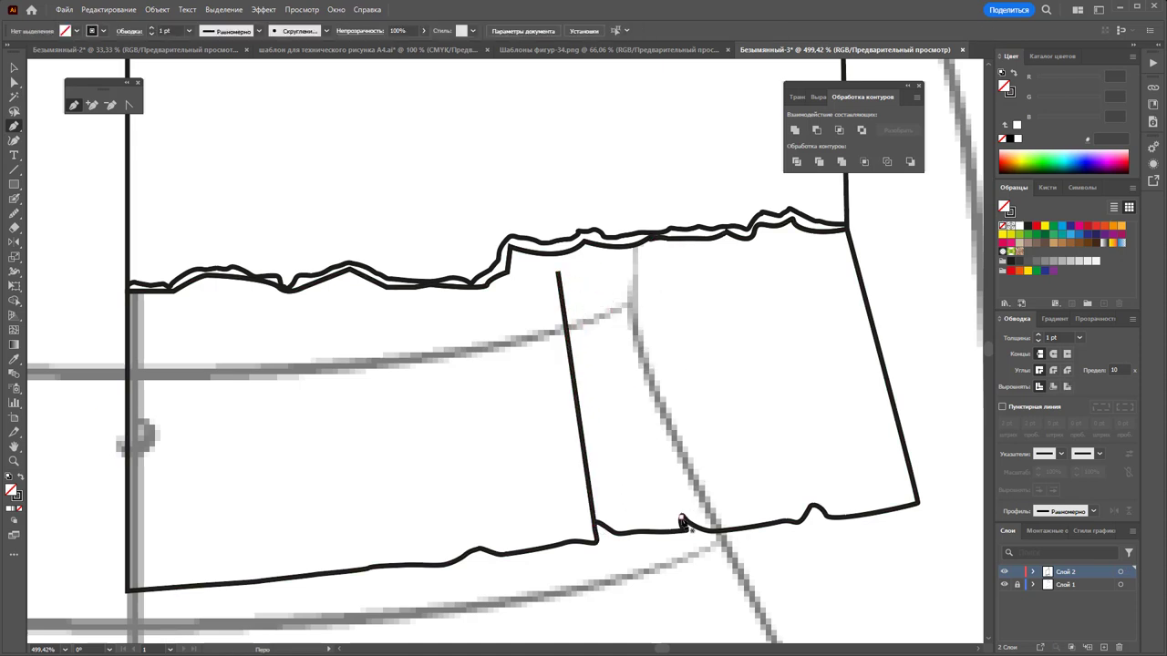
click(681, 522)
click(628, 272)
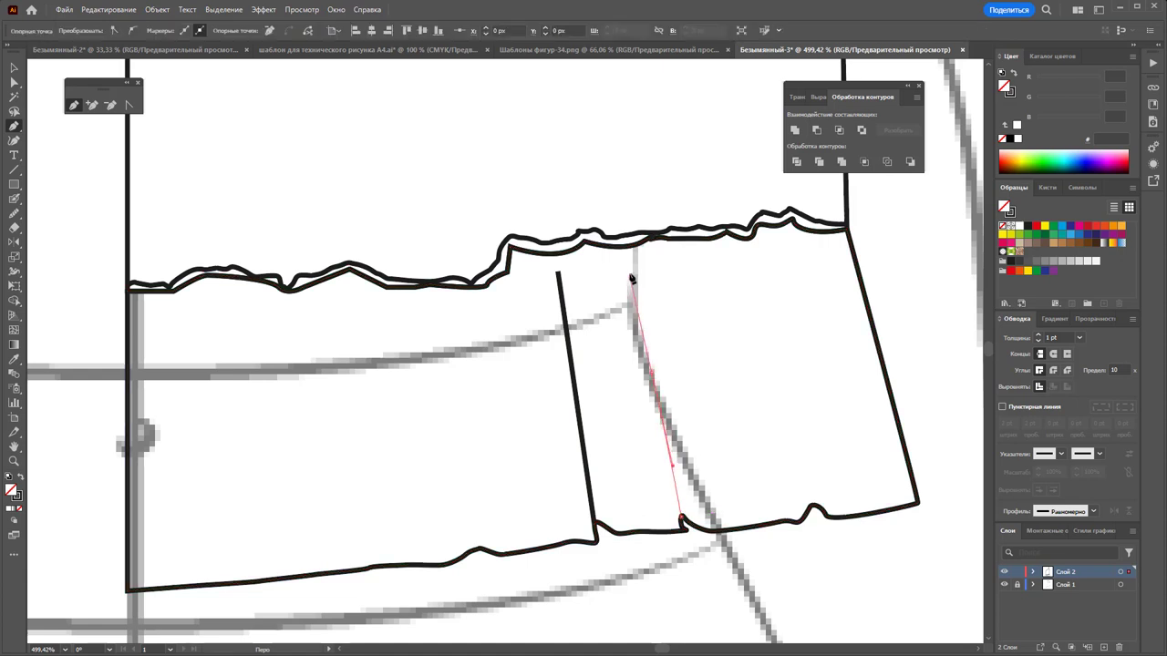
click(811, 504)
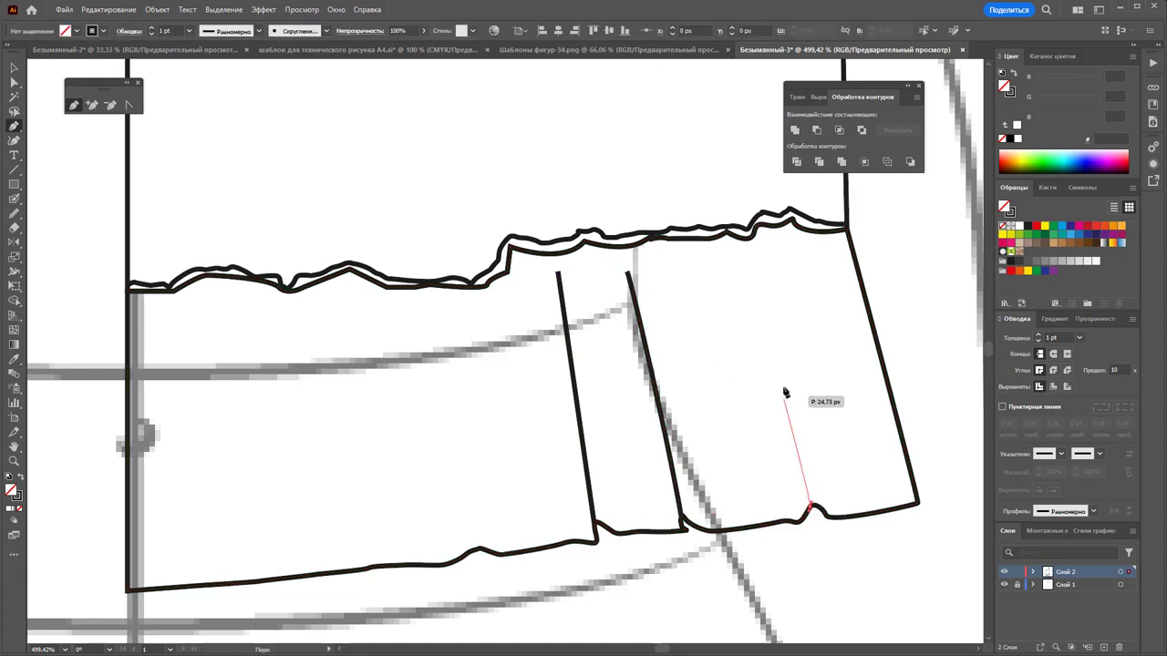
drag(751, 276, 784, 290)
ctrl+click(745, 415)
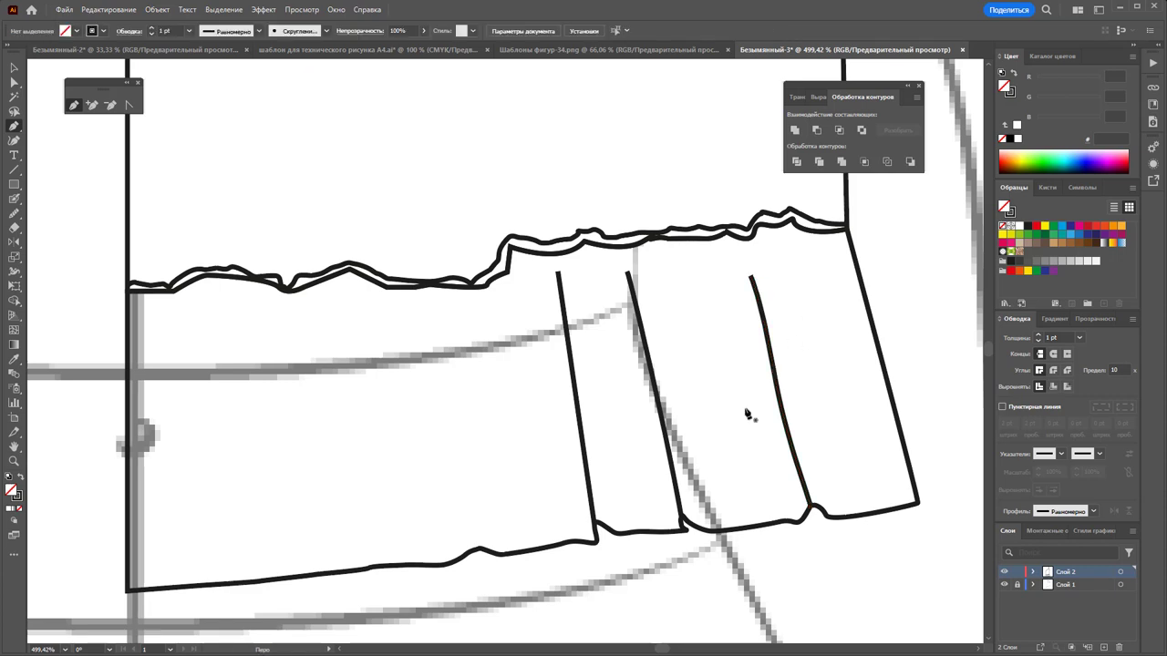
Add three more fold lines on the left side of the hem, including a short one
click(477, 548)
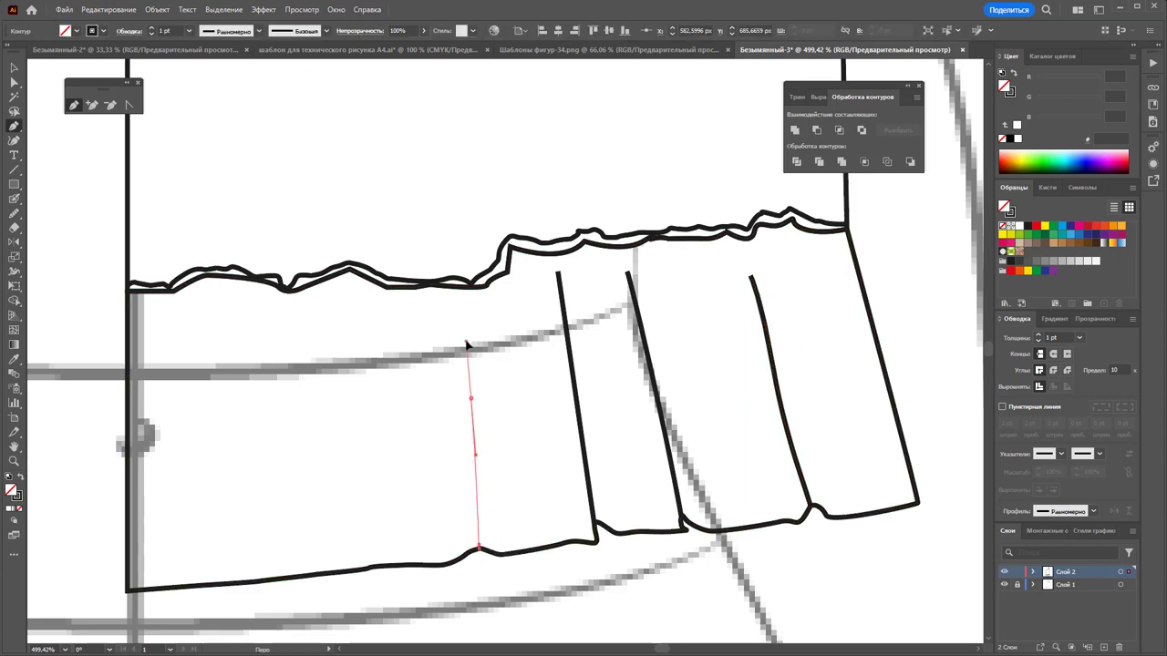
ctrl+click(409, 510)
click(364, 570)
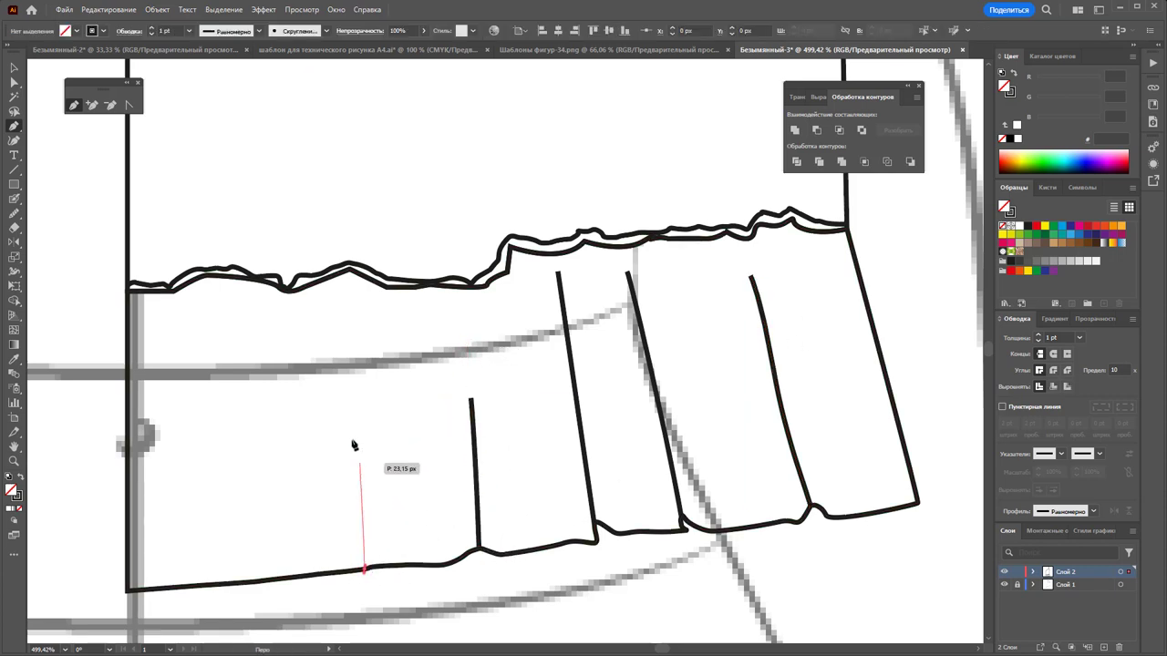
click(346, 322)
ctrl+click(383, 356)
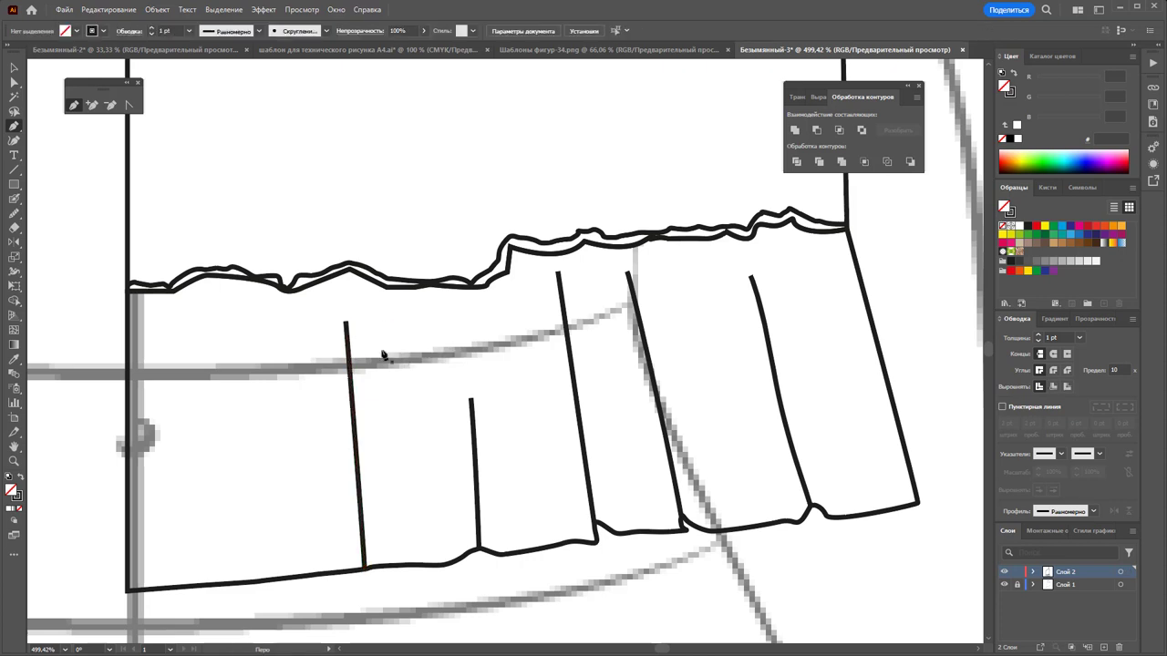
click(217, 581)
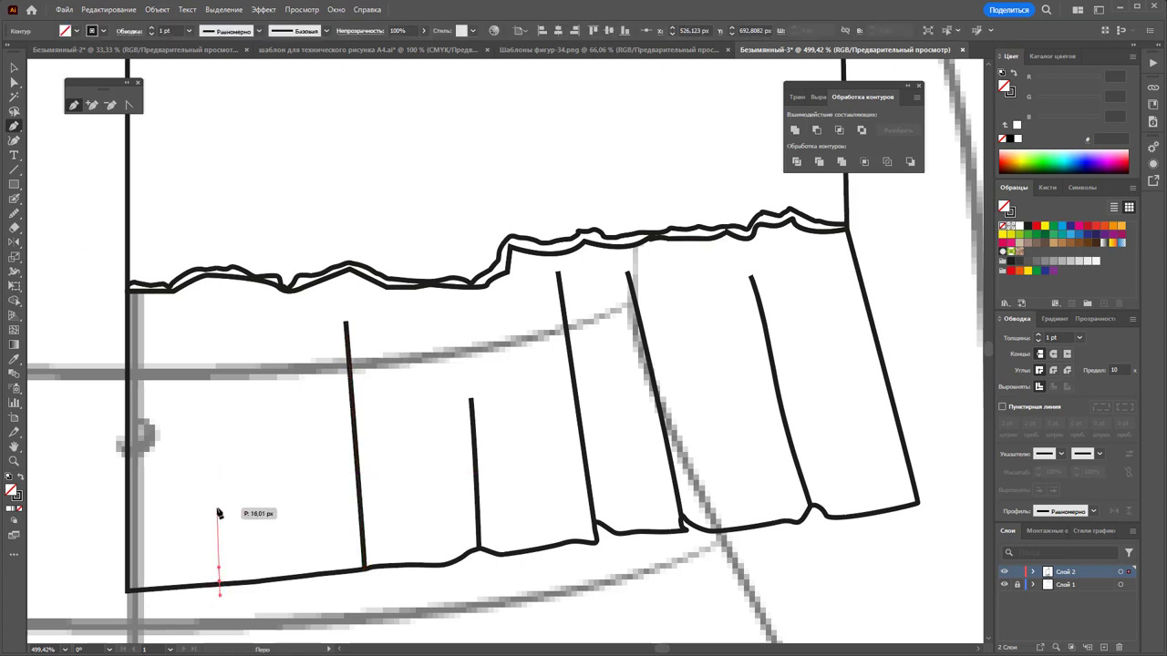
click(216, 507)
ctrl+click(312, 571)
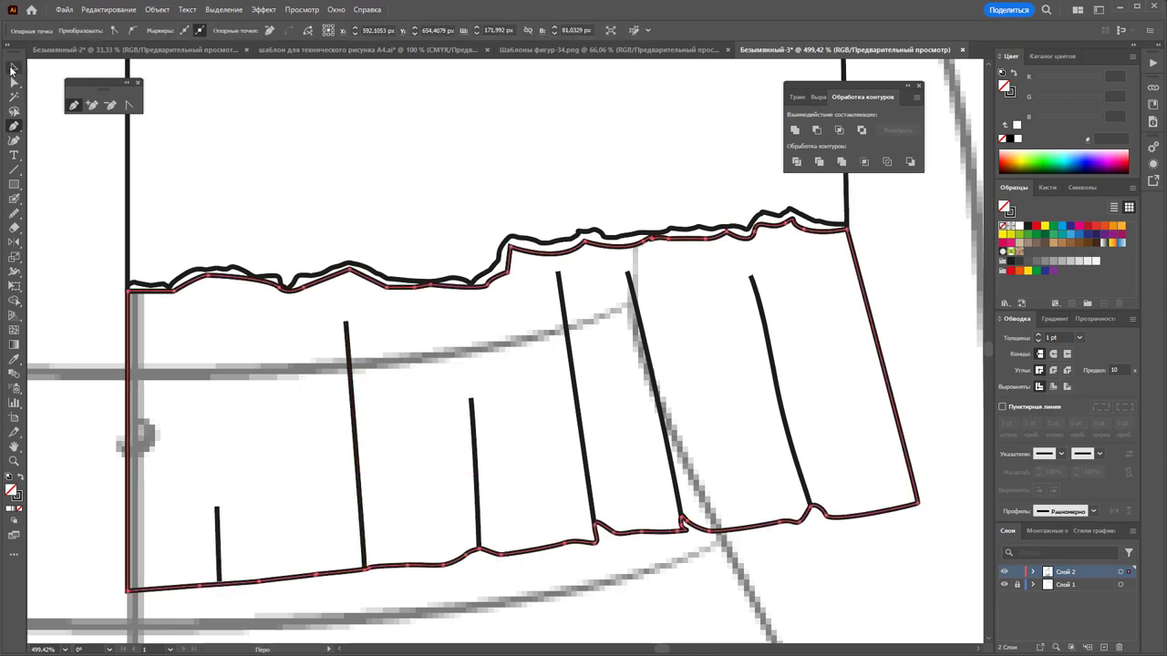
Select all six fold lines together
click(14, 67)
click(217, 547)
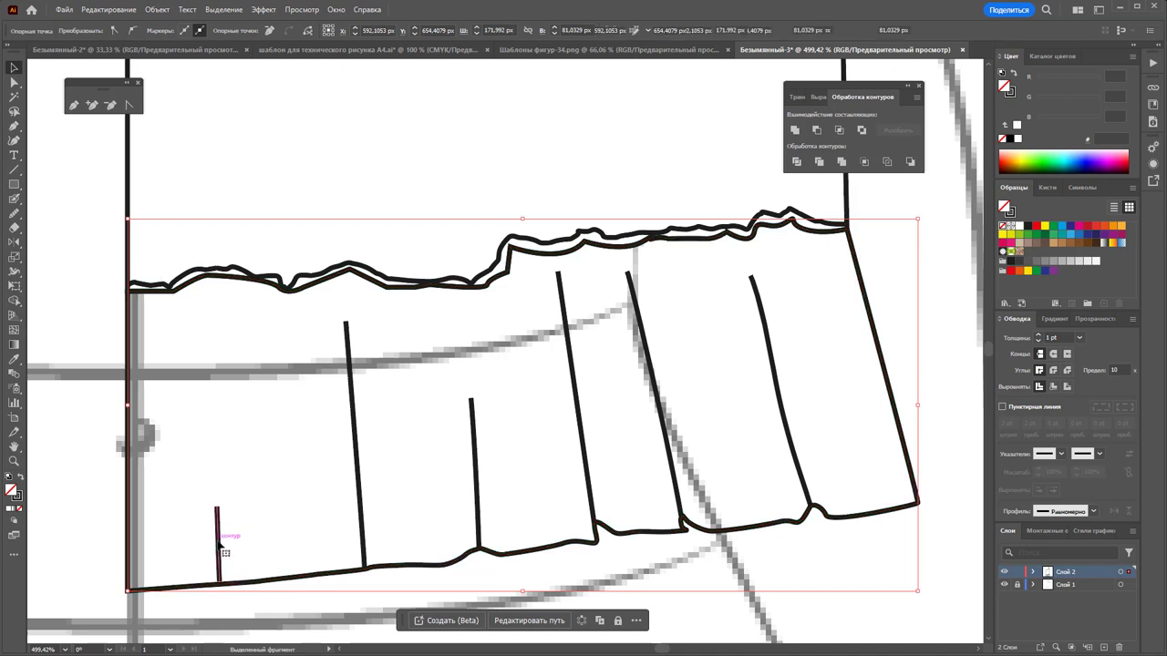
shift+click(362, 490)
shift+click(475, 471)
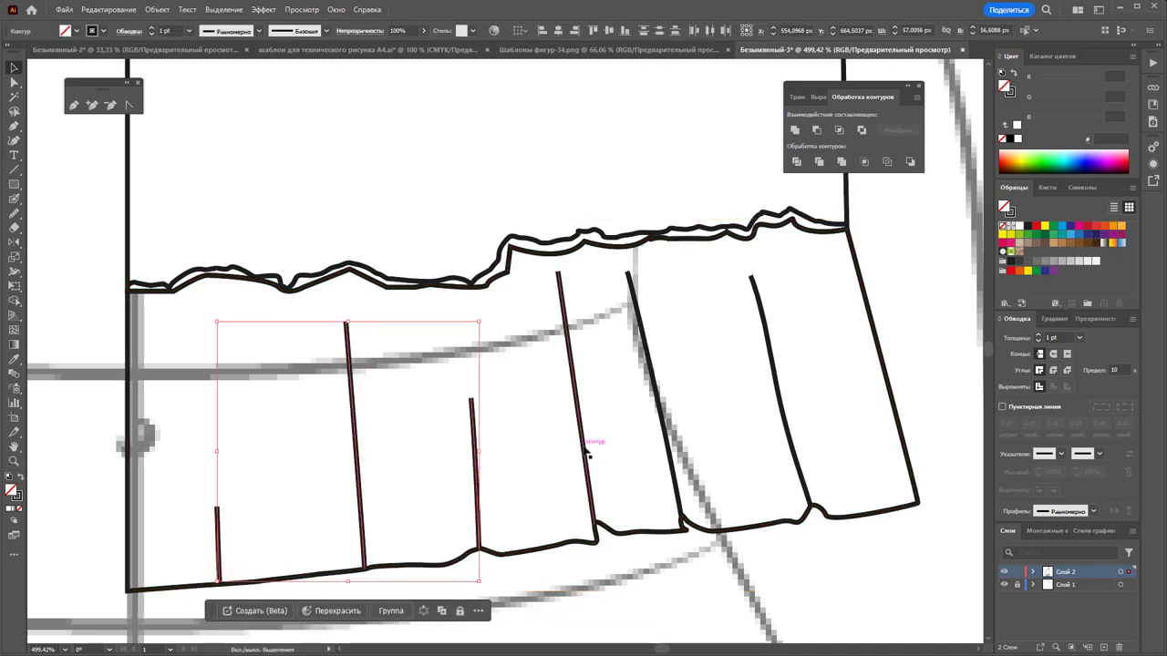
shift+click(587, 451)
shift+click(672, 471)
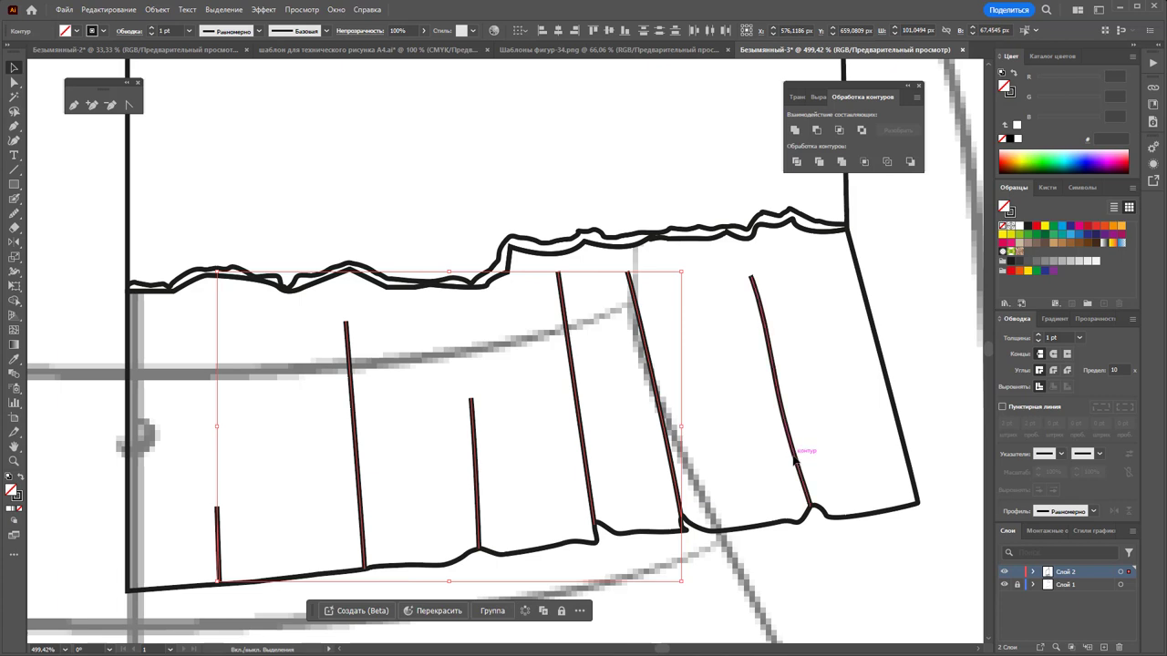
shift+click(795, 461)
Give the fold lines a 0.75 pt stroke with the triangular tapered width profile
click(1078, 337)
click(1096, 383)
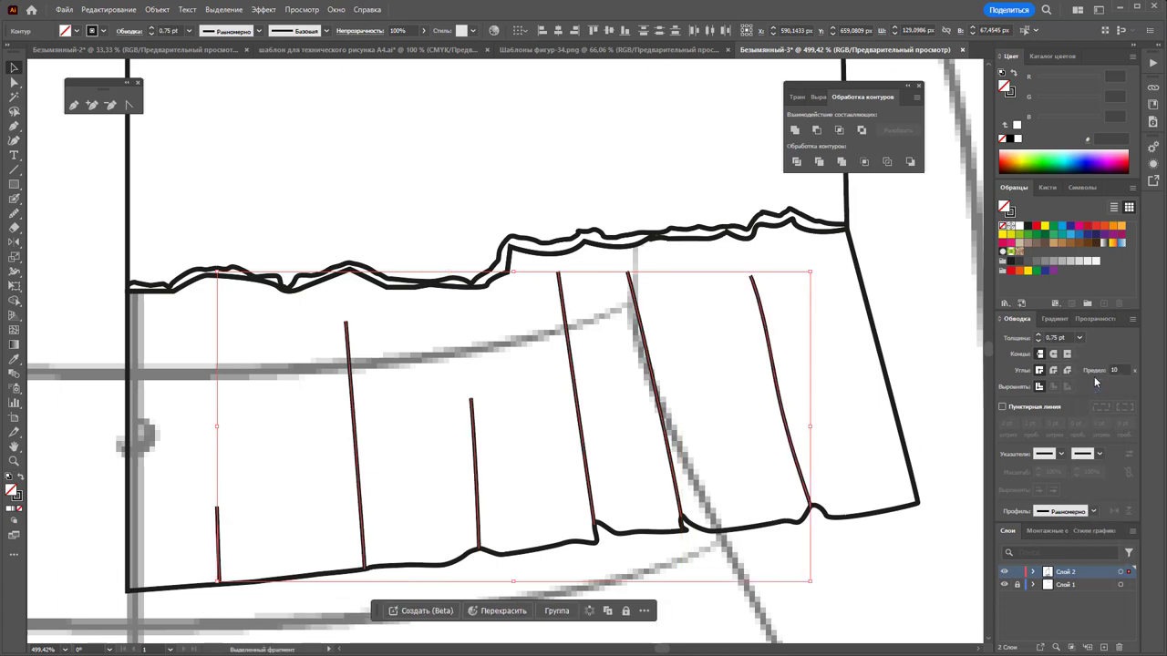
click(1095, 512)
click(1057, 625)
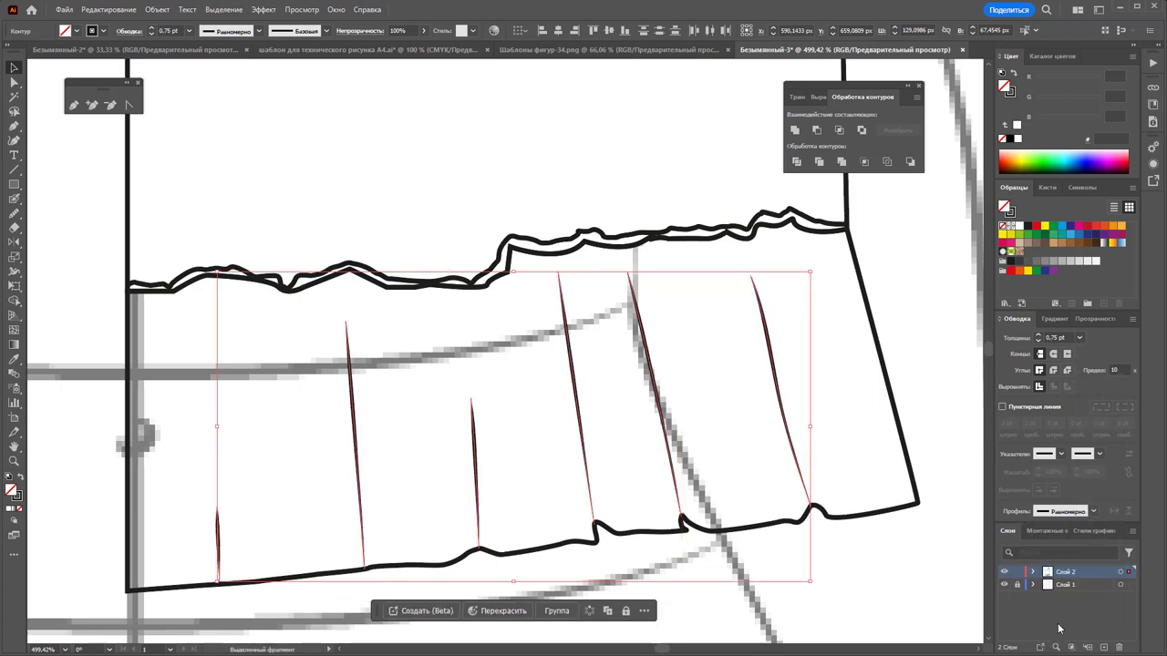
click(1095, 512)
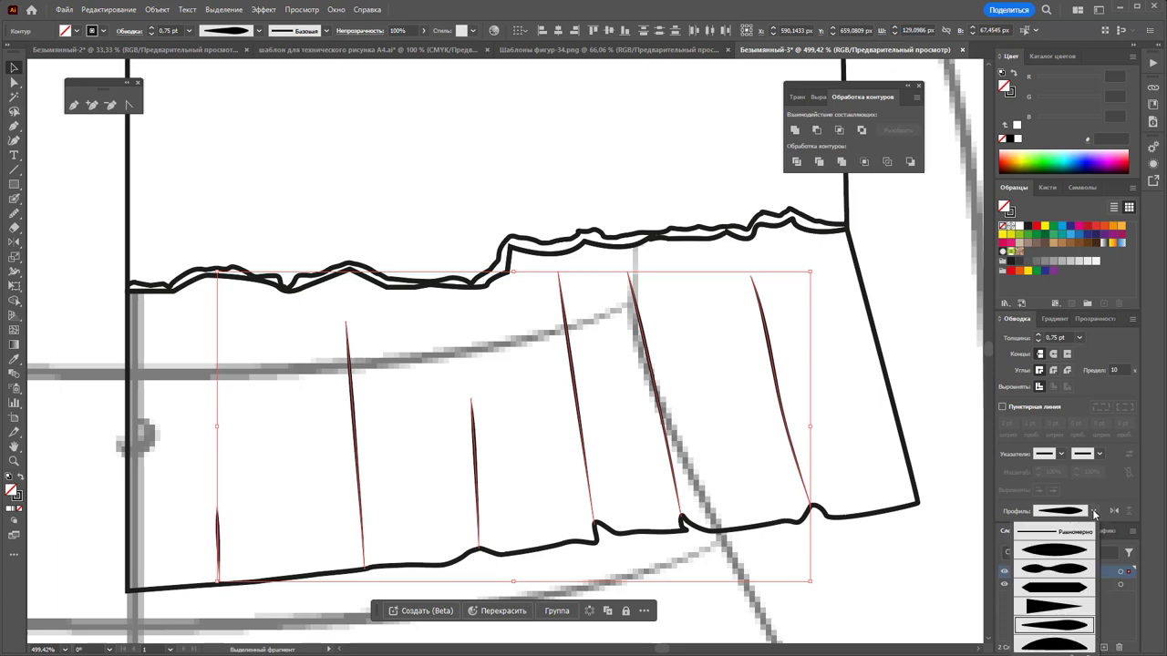
click(1072, 605)
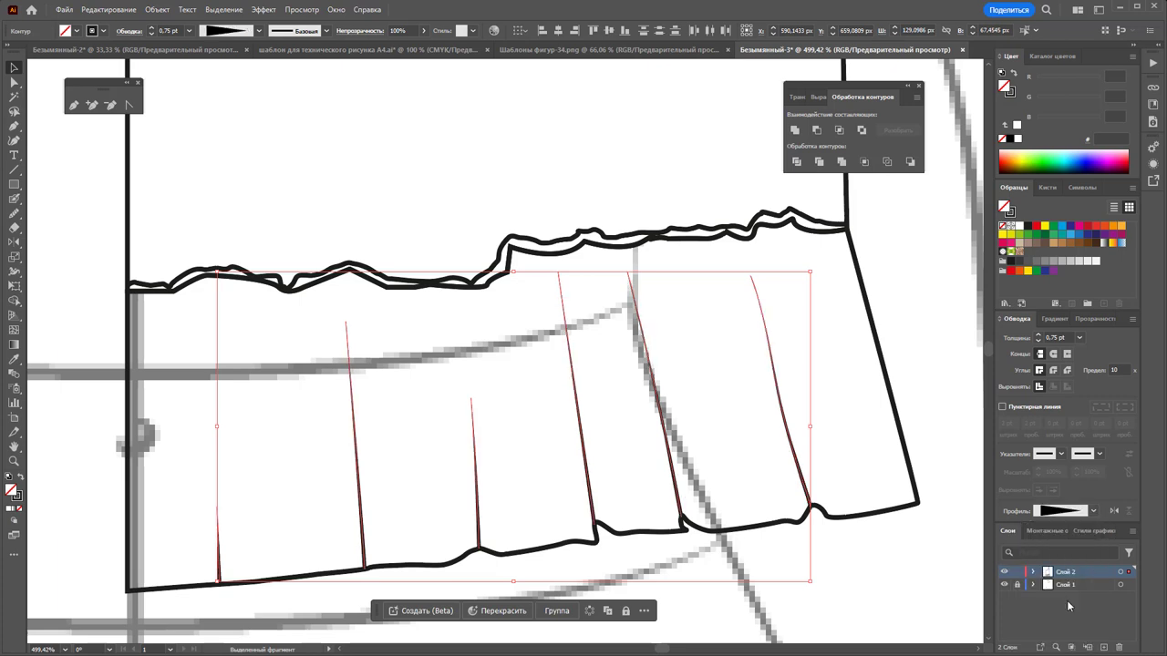
click(753, 569)
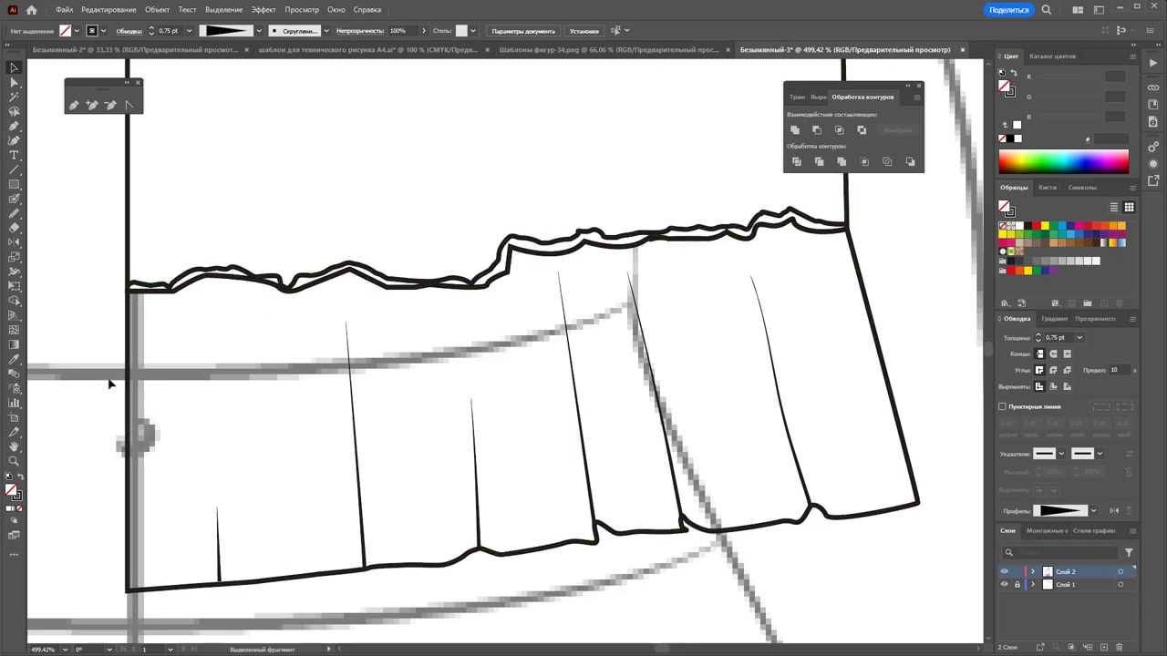
Zoom into the band's left end and draw two curved gather lines down from the seam
drag(256, 314, 284, 336)
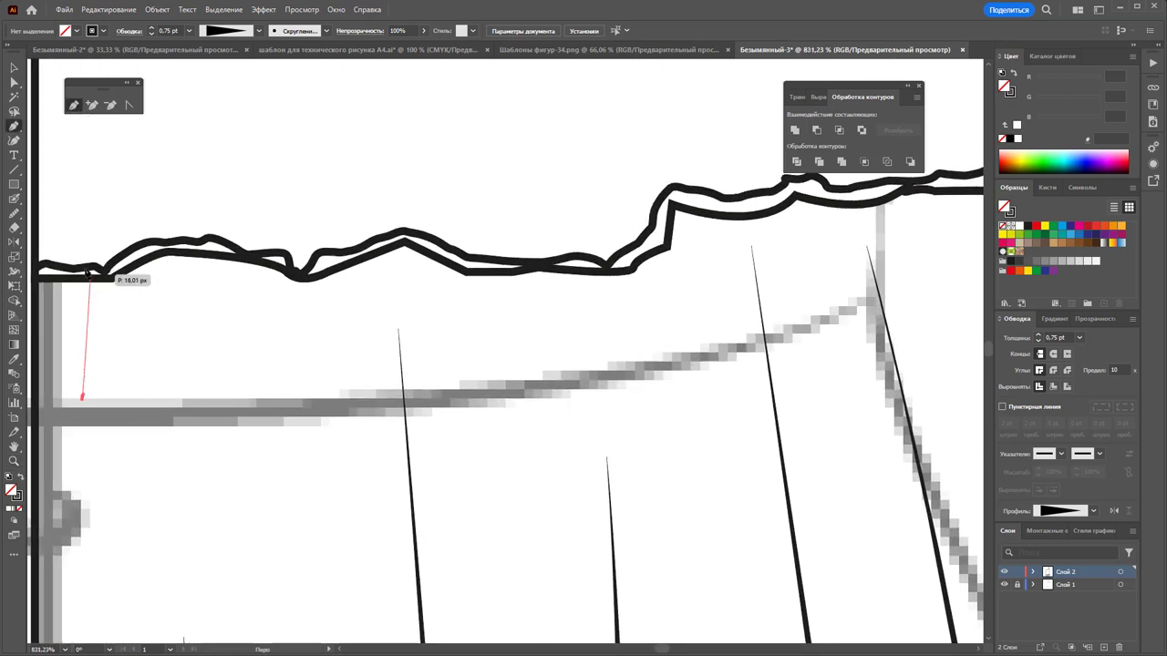
click(88, 274)
click(93, 326)
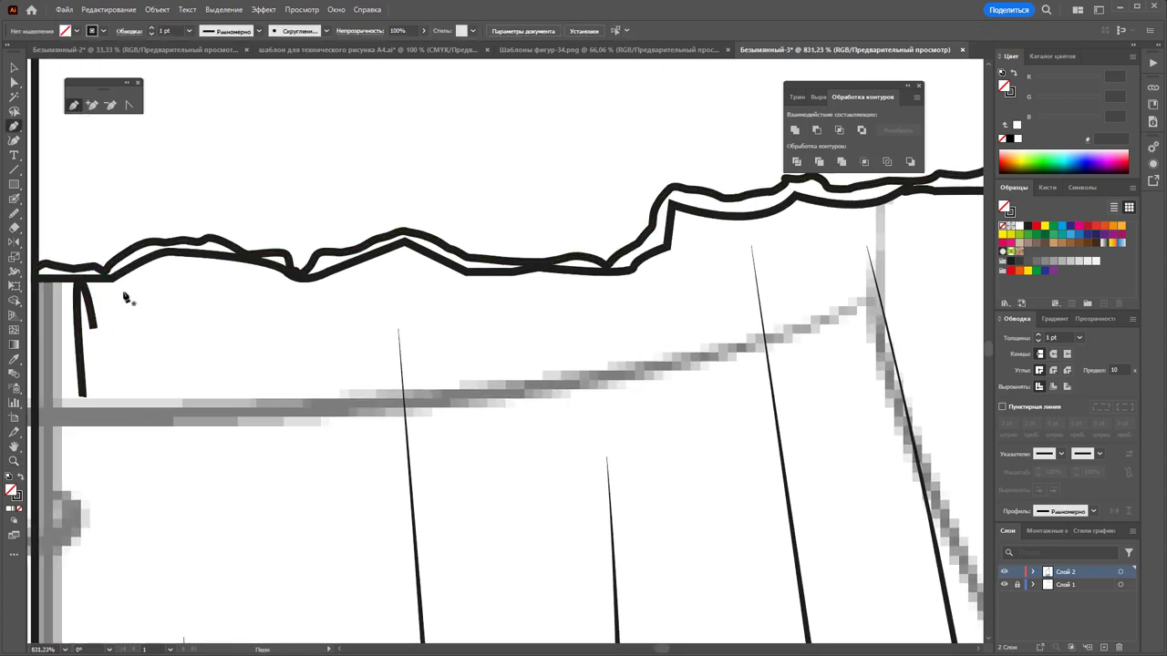
drag(122, 473, 162, 295)
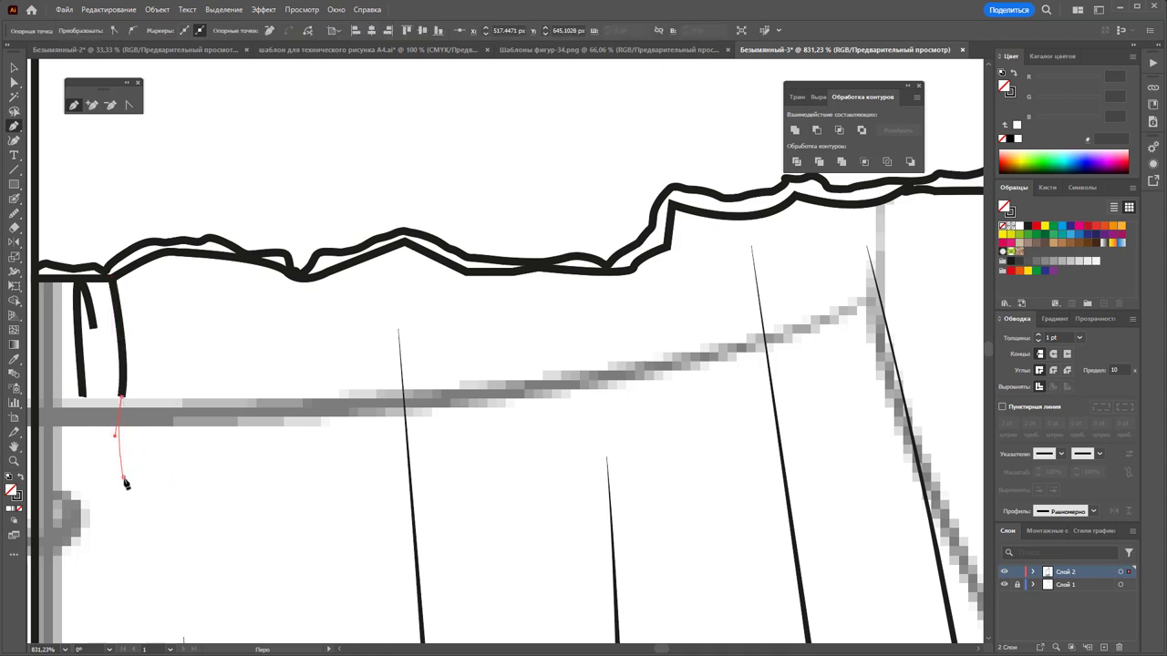
key(Escape)
click(151, 262)
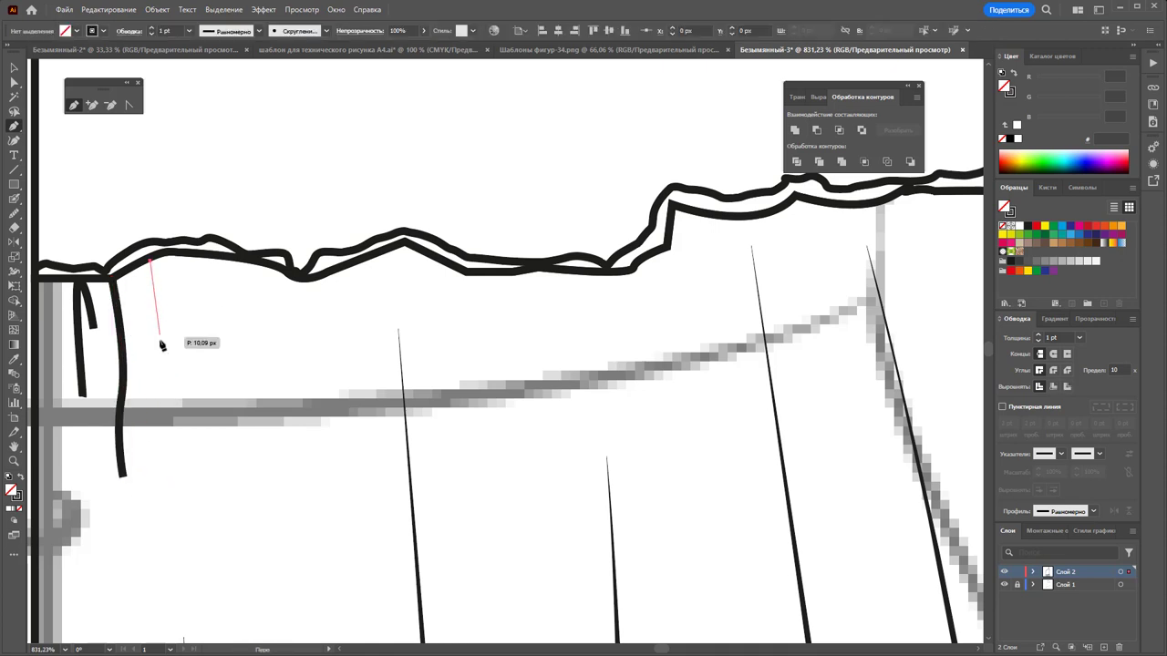
drag(158, 360, 205, 471)
key(Escape)
Add further curved gather lines hanging below the seam on the left side
click(192, 258)
key(Escape)
click(240, 261)
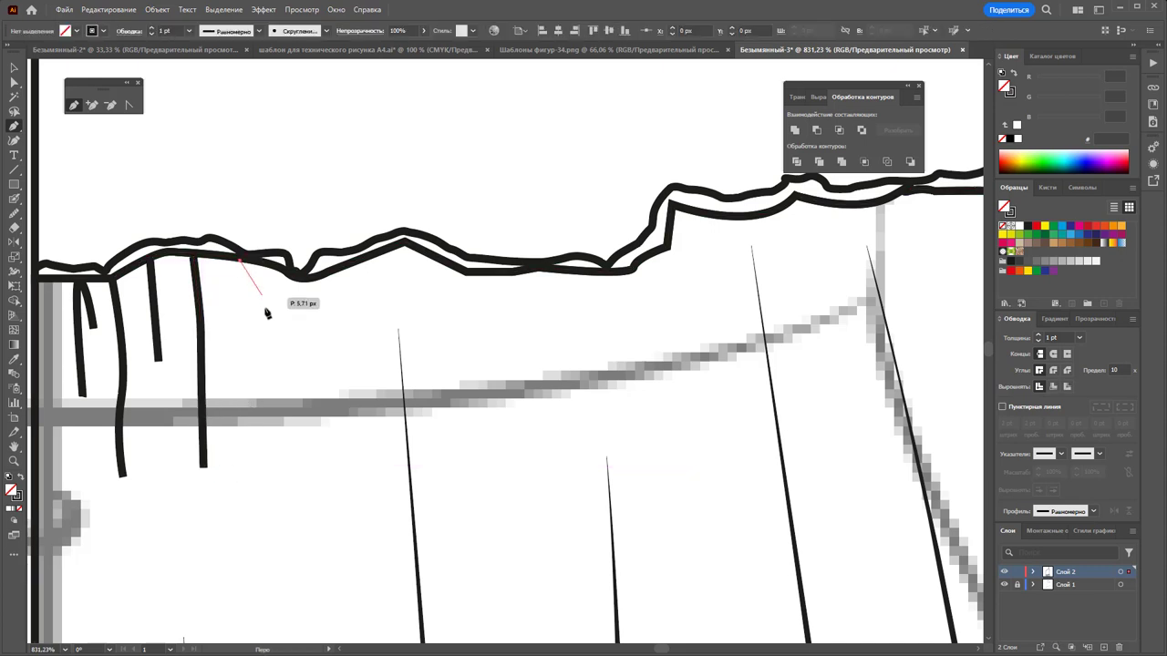
drag(263, 314, 263, 333)
click(263, 355)
click(263, 391)
key(Escape)
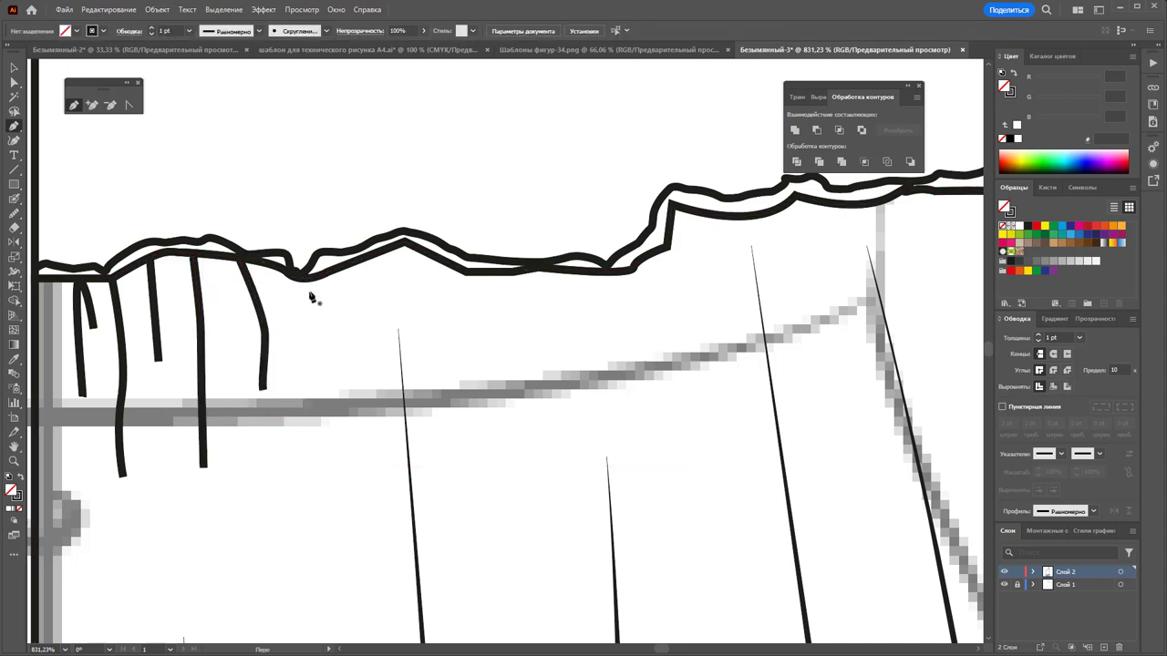
Draw two longer gather lines from the seam ridge toward the lower guide
click(305, 278)
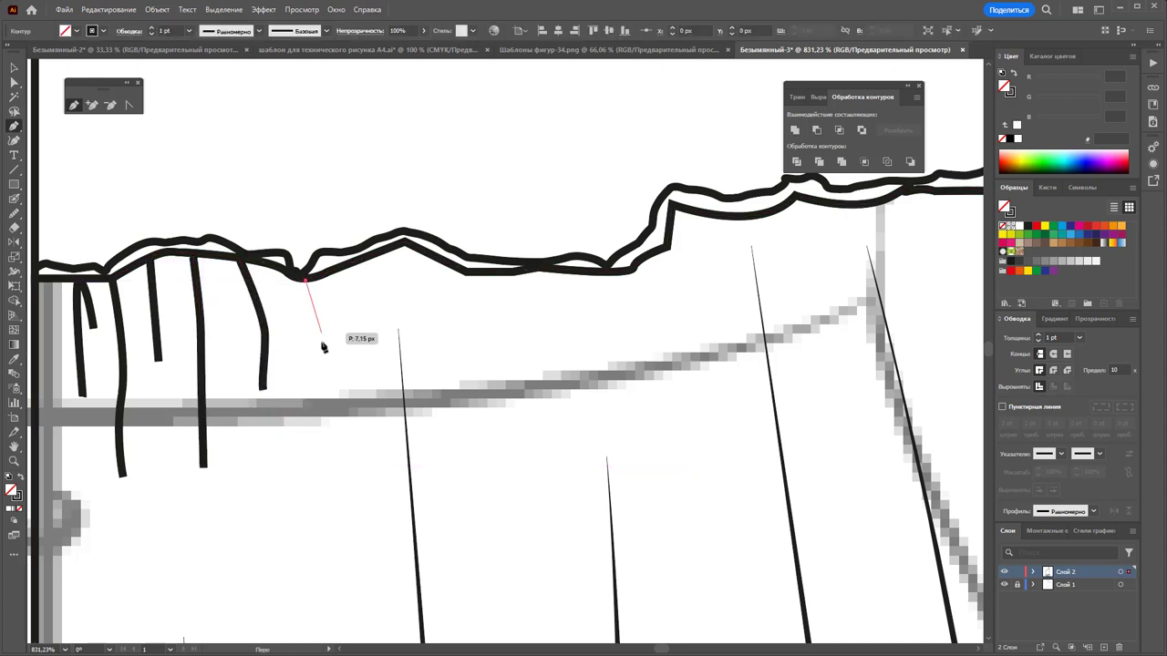
click(323, 492)
key(Escape)
click(404, 244)
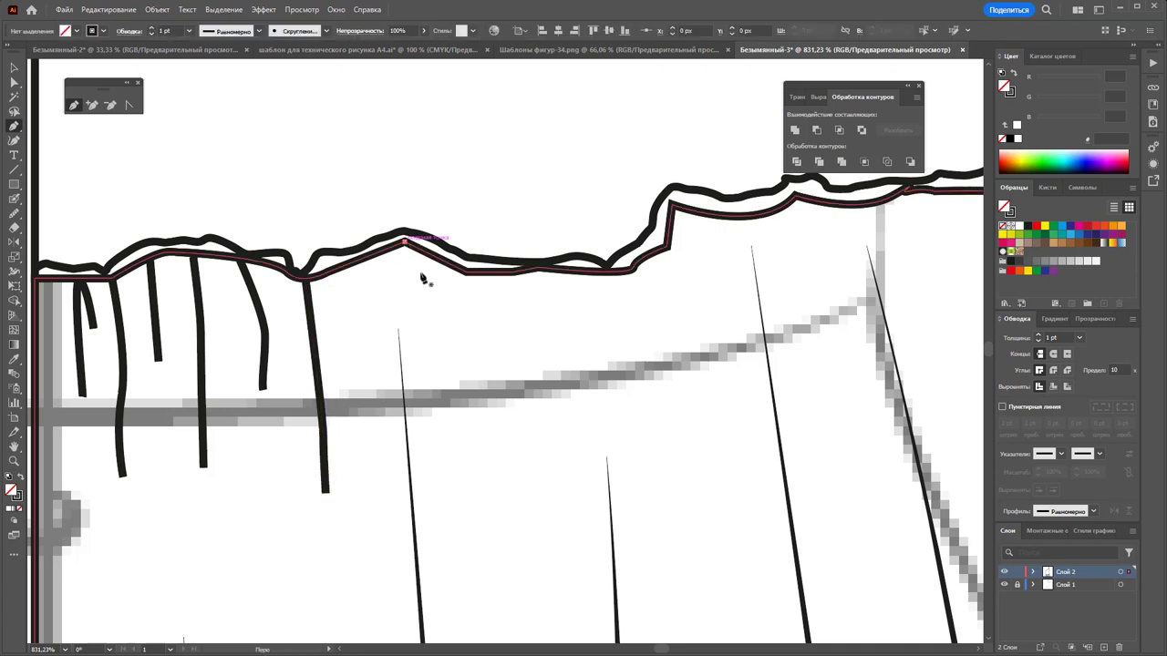
drag(427, 342, 426, 369)
click(424, 434)
key(Escape)
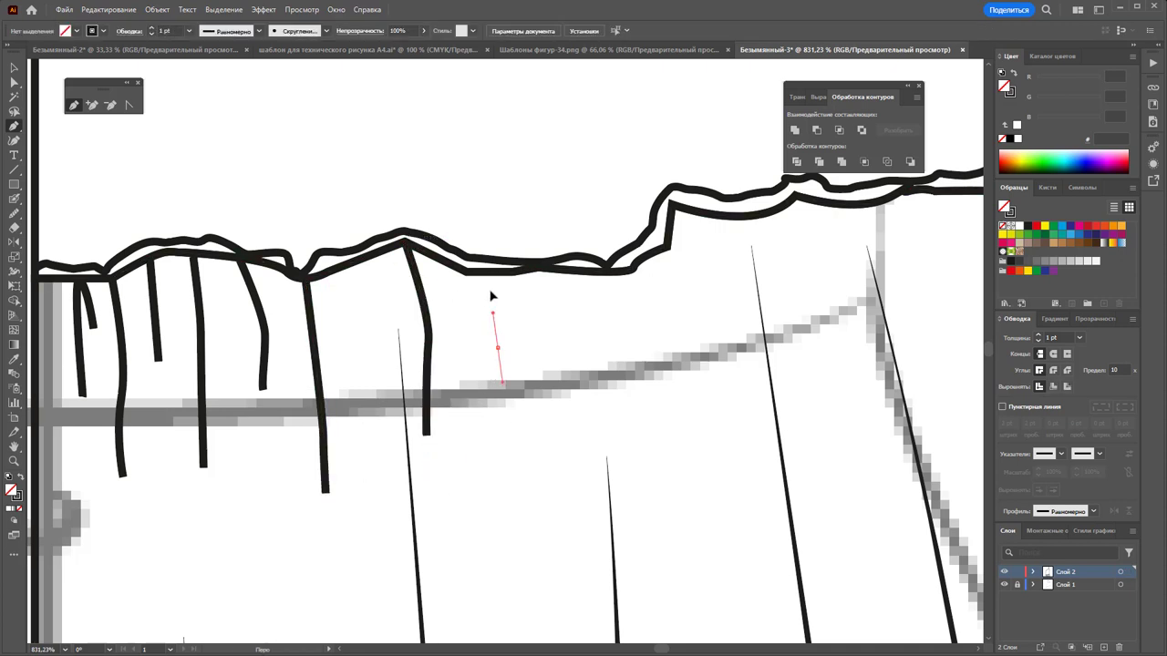
Draw another gather line and a looped fold hanging from the middle of the seam
drag(499, 270, 497, 346)
click(510, 392)
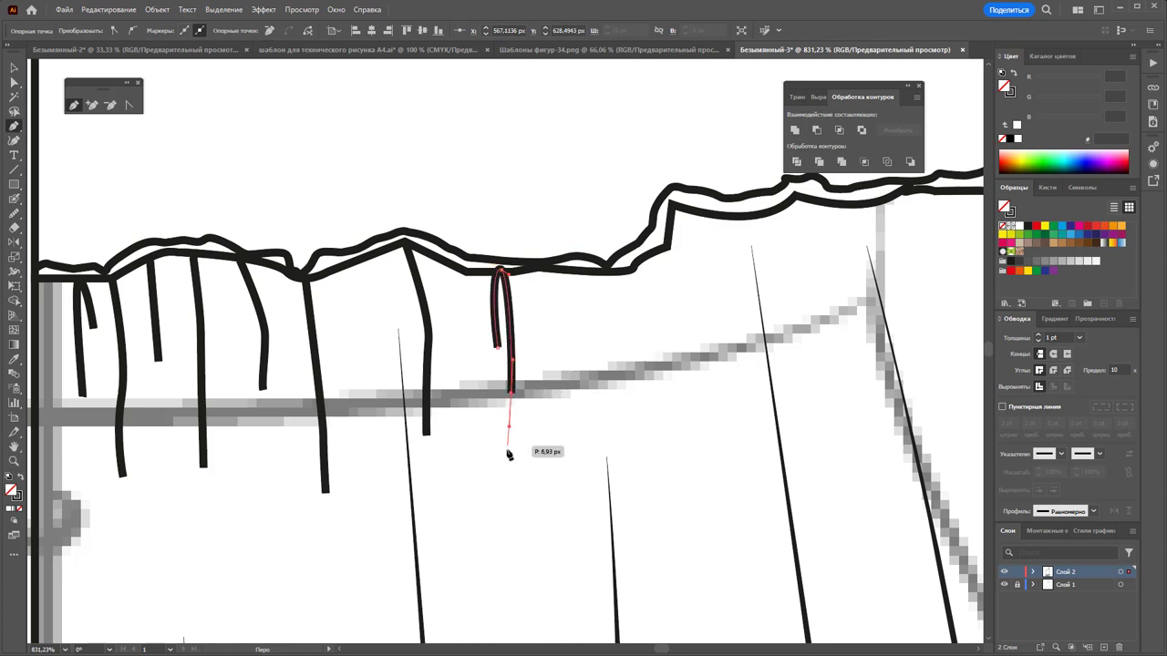
key(Escape)
click(573, 394)
drag(563, 273, 576, 282)
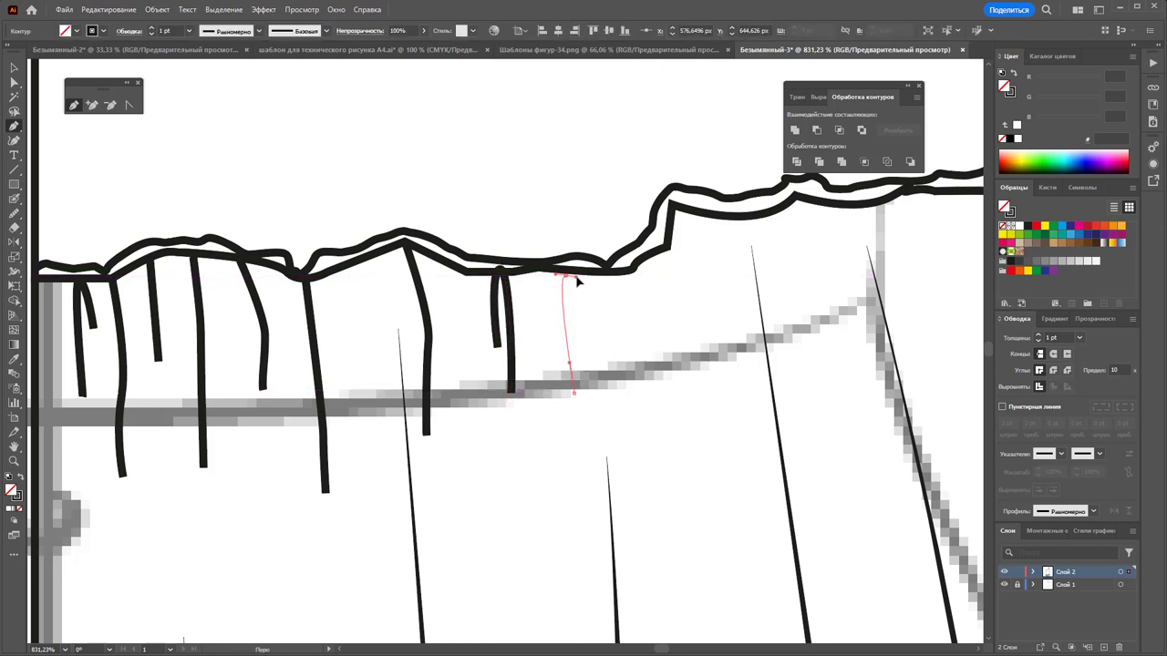
click(588, 301)
ctrl+click(674, 376)
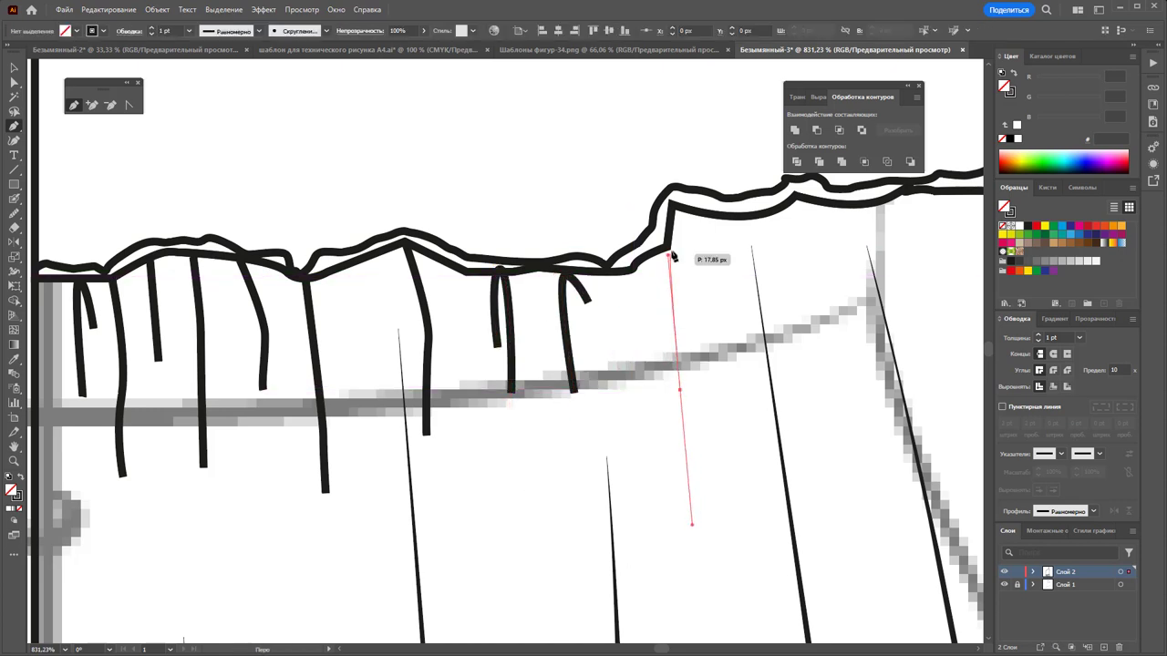
Add looped folds under the raised seam, then zoom out to 400%
drag(662, 293, 669, 257)
click(668, 245)
click(650, 305)
ctrl+click(635, 402)
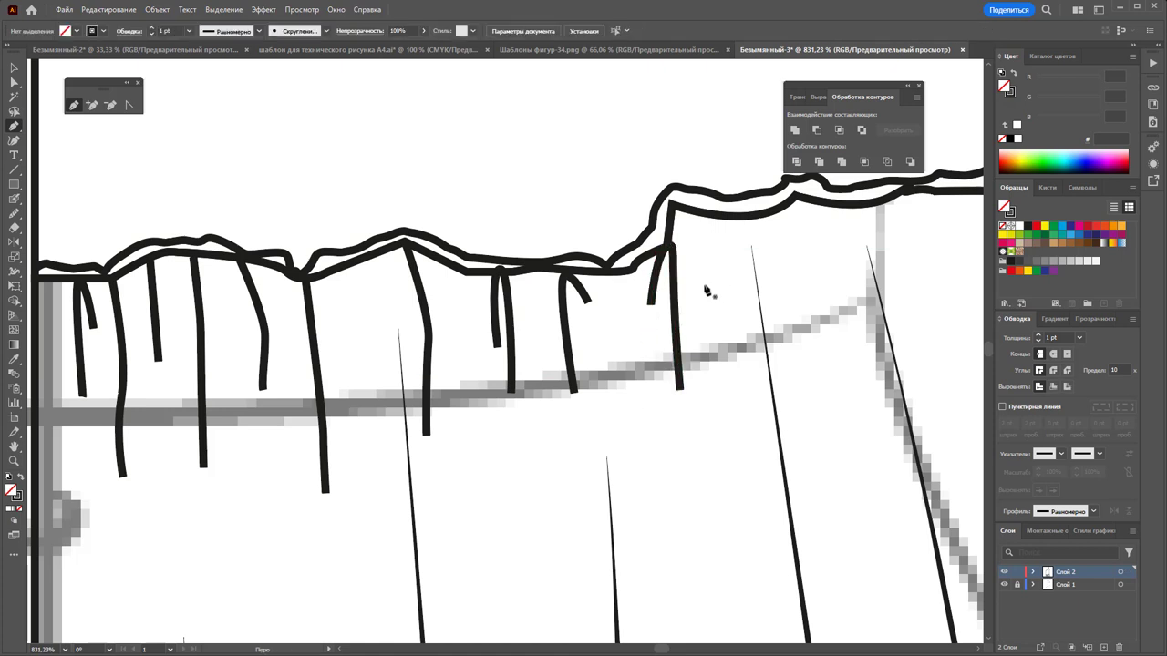
click(718, 324)
mouse_move(703, 220)
mouse_down()
mouse_move(730, 228)
mouse_move(742, 292)
mouse_up()
drag(748, 243, 755, 260)
ctrl+click(786, 335)
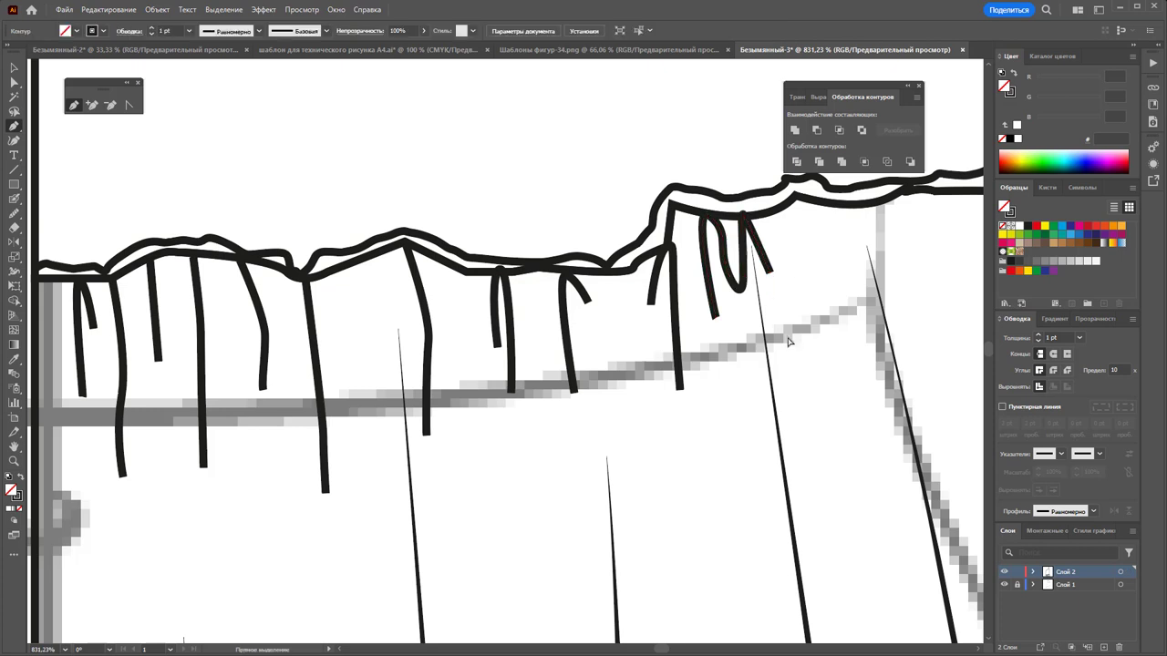
key(z)
alt+click(775, 317)
alt+click(456, 372)
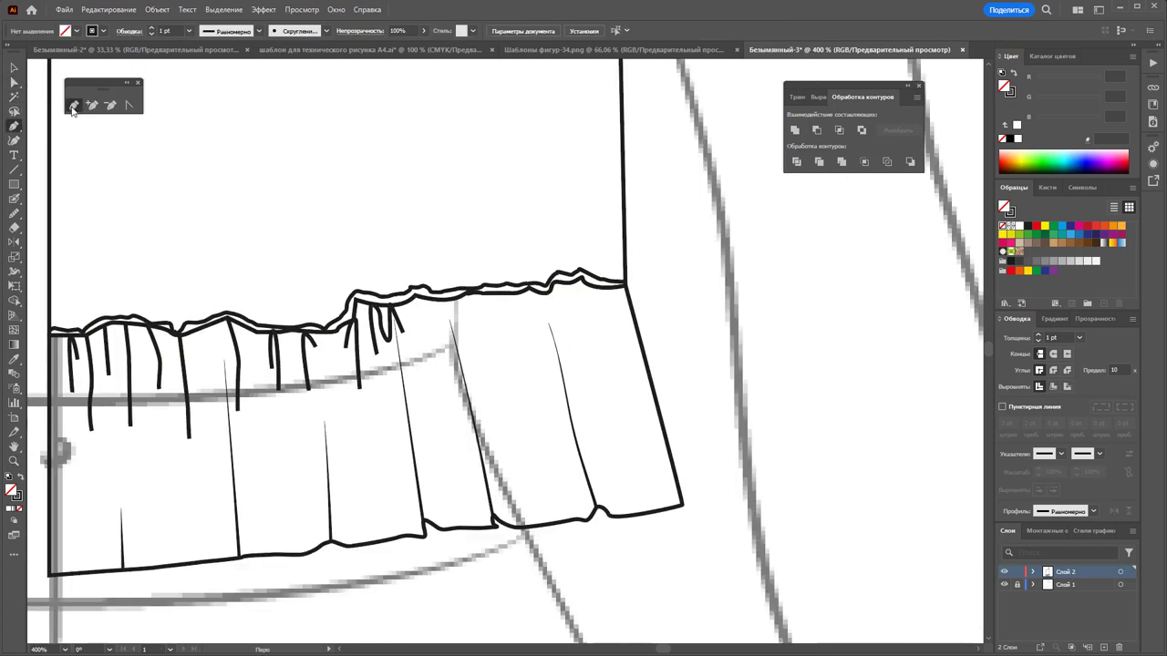
Draw a small arched fold and three short gather lines below the seam's right part
click(435, 330)
drag(440, 300, 447, 301)
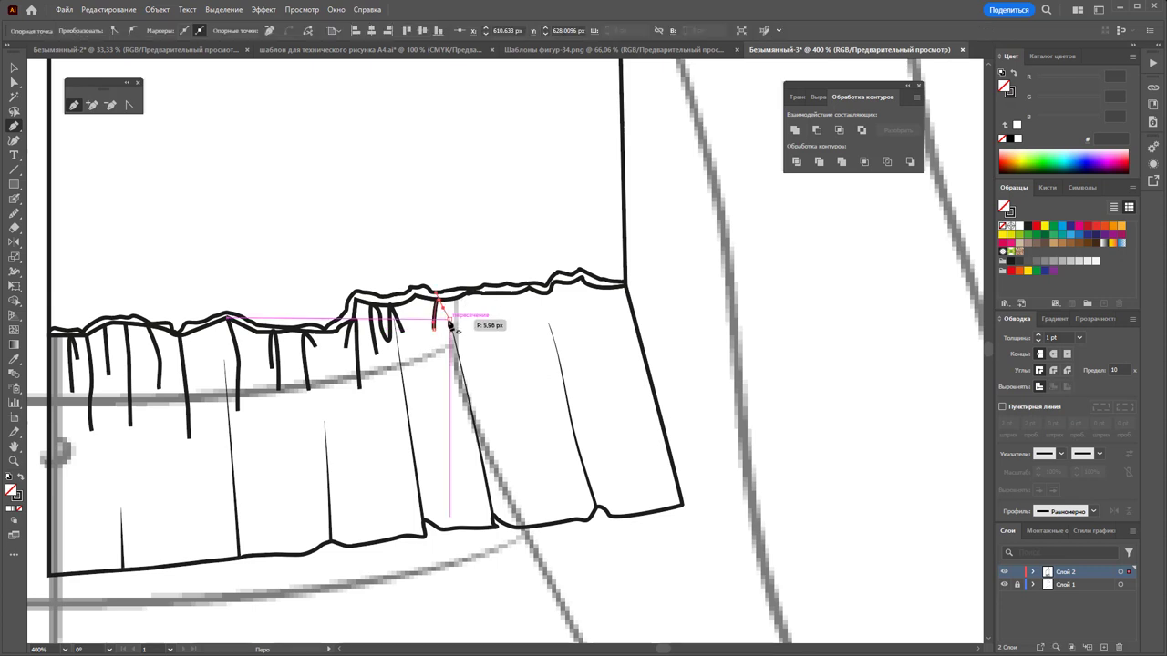
click(448, 325)
ctrl+click(468, 308)
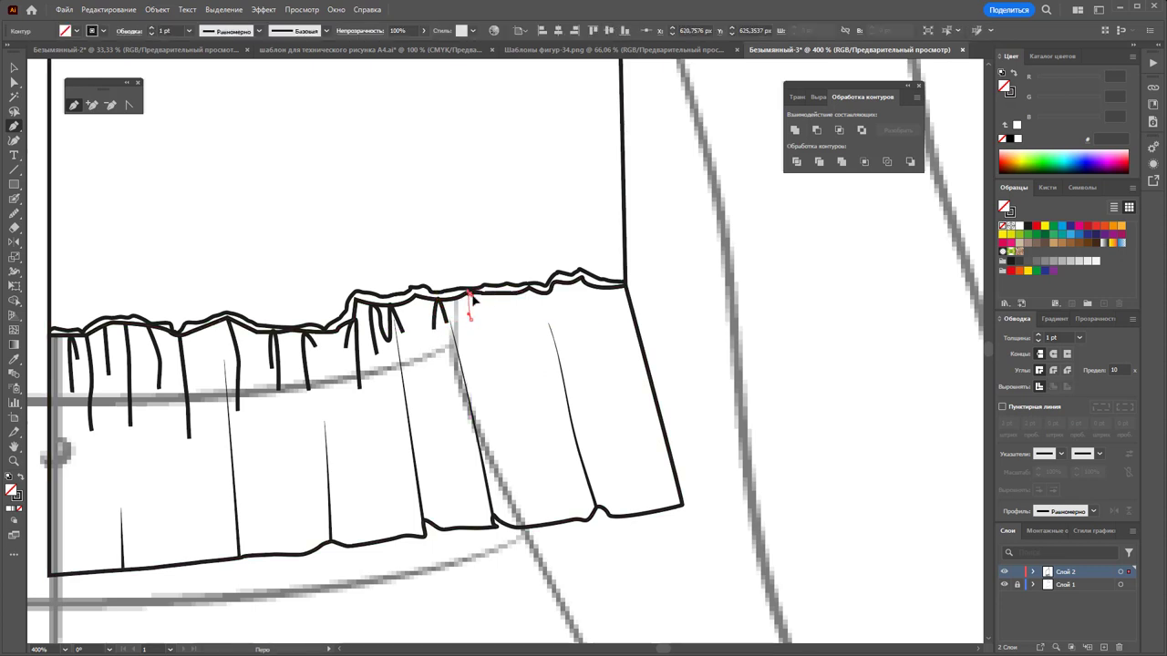
ctrl+click(505, 334)
click(505, 297)
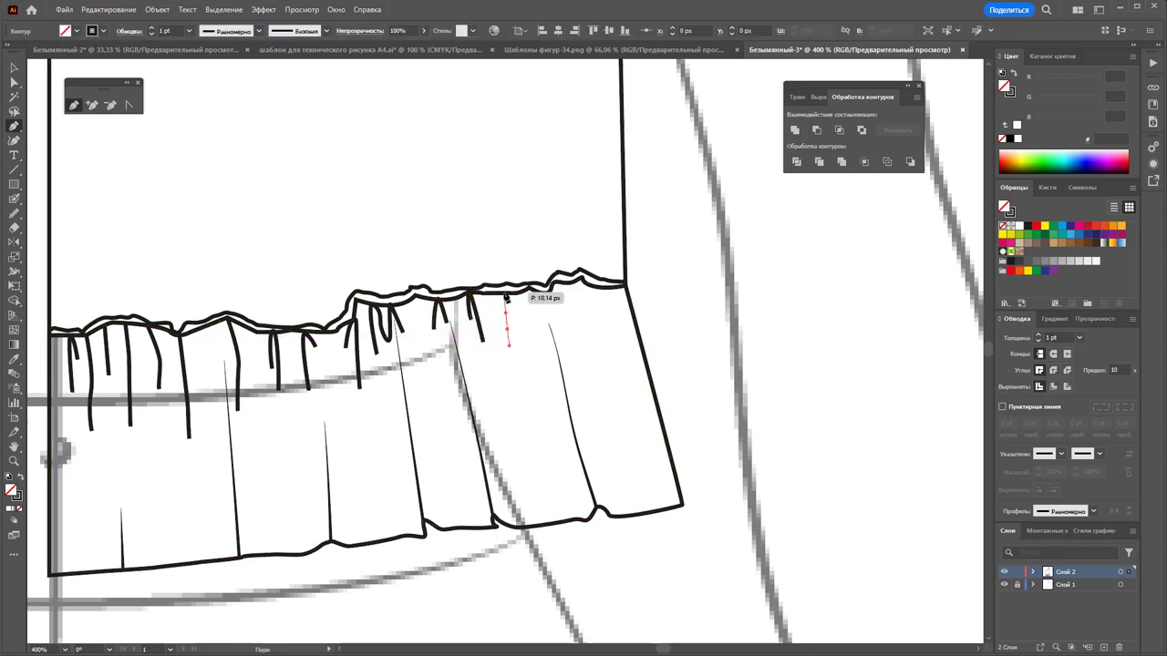
click(508, 328)
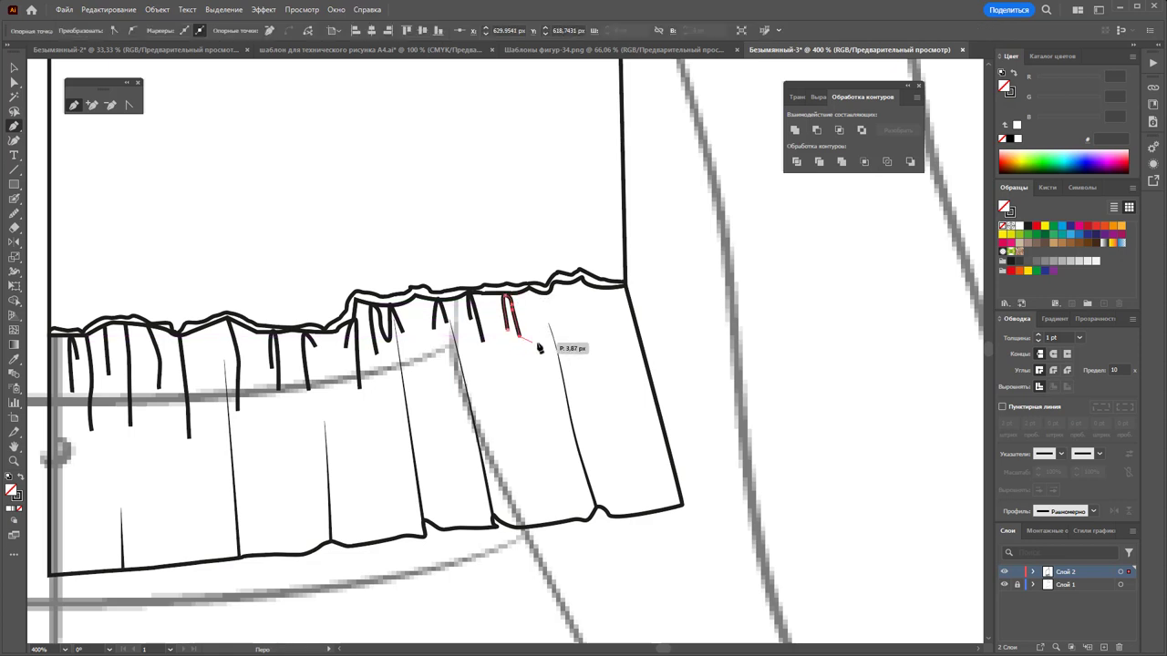
ctrl+click(536, 333)
click(526, 294)
click(533, 346)
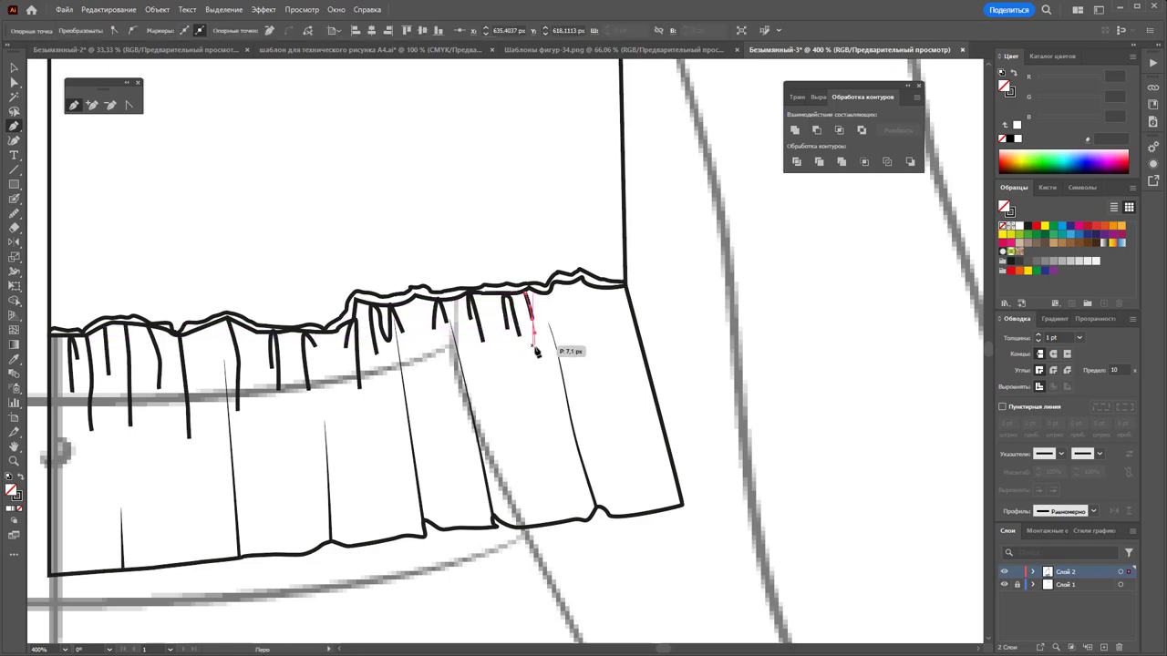
ctrl+click(561, 368)
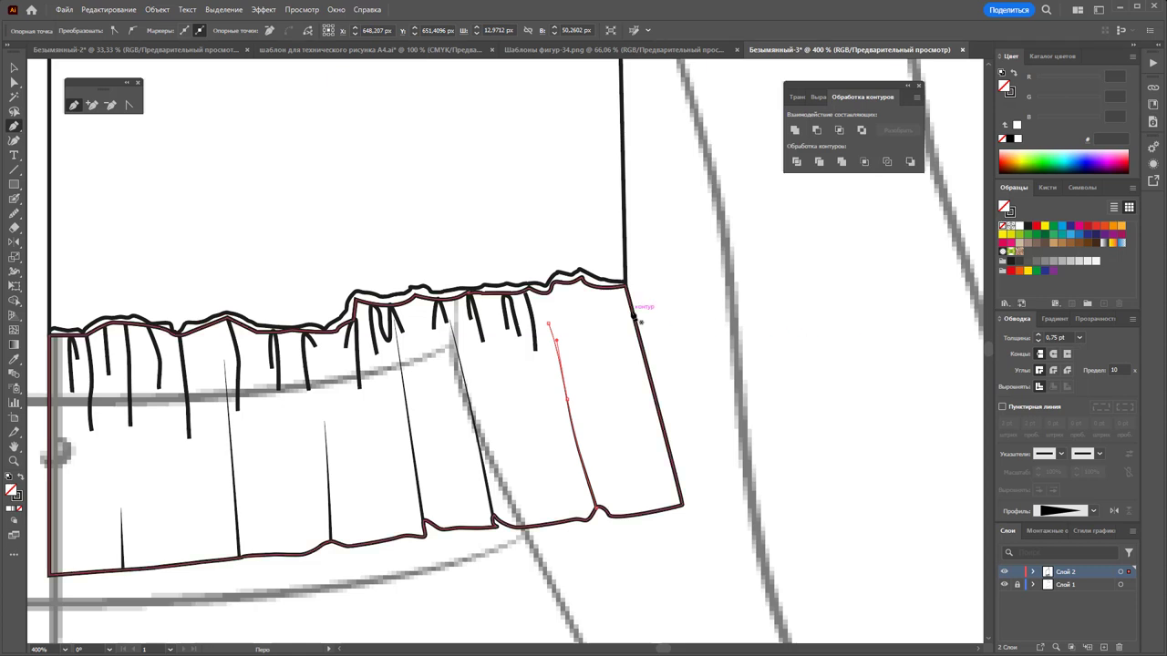
Add the last gather lines near the seam's right end, reaching the flounce's side edge
ctrl+click(576, 301)
click(581, 280)
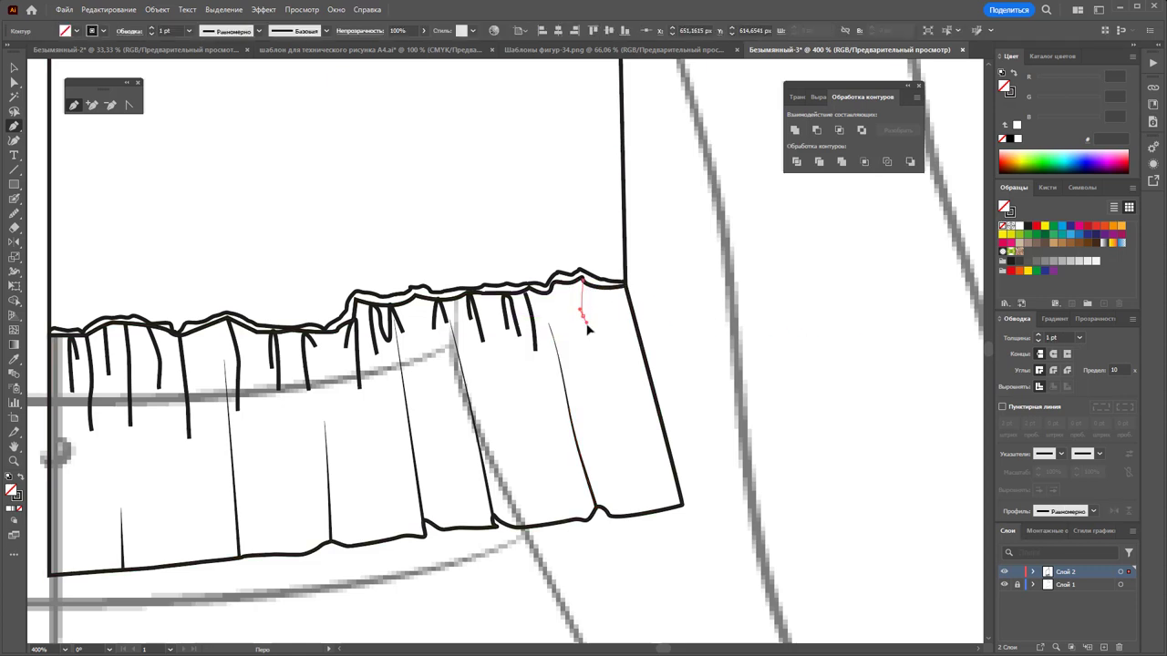
click(585, 315)
click(593, 350)
ctrl+click(629, 339)
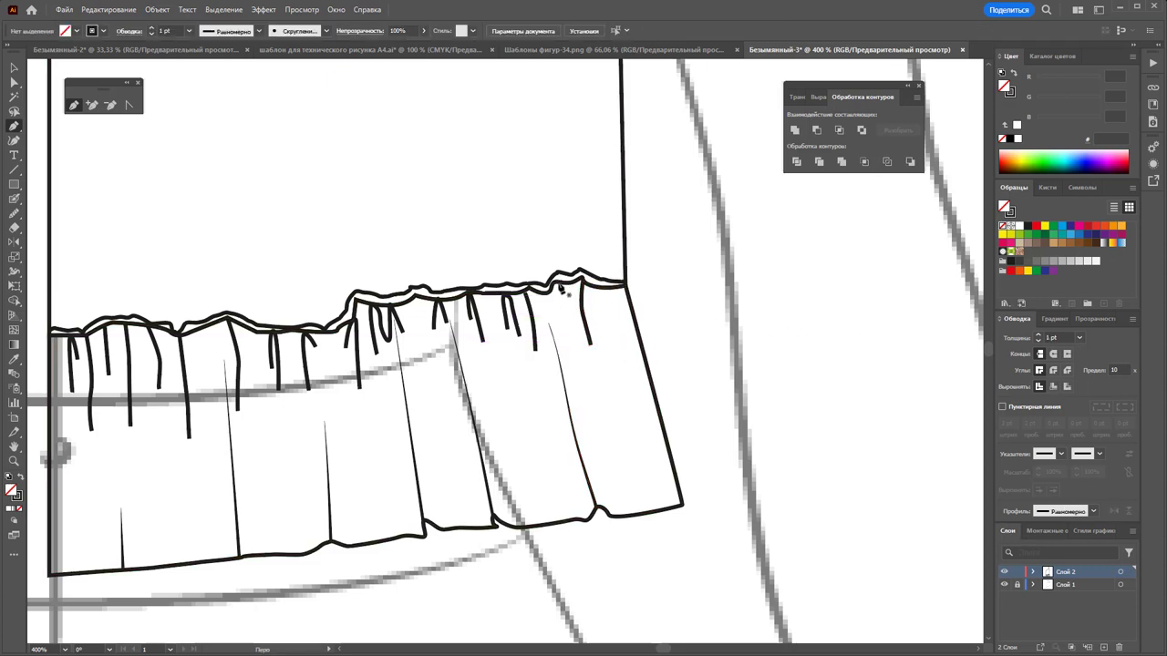
click(560, 288)
click(565, 319)
ctrl+click(629, 336)
click(613, 290)
click(620, 333)
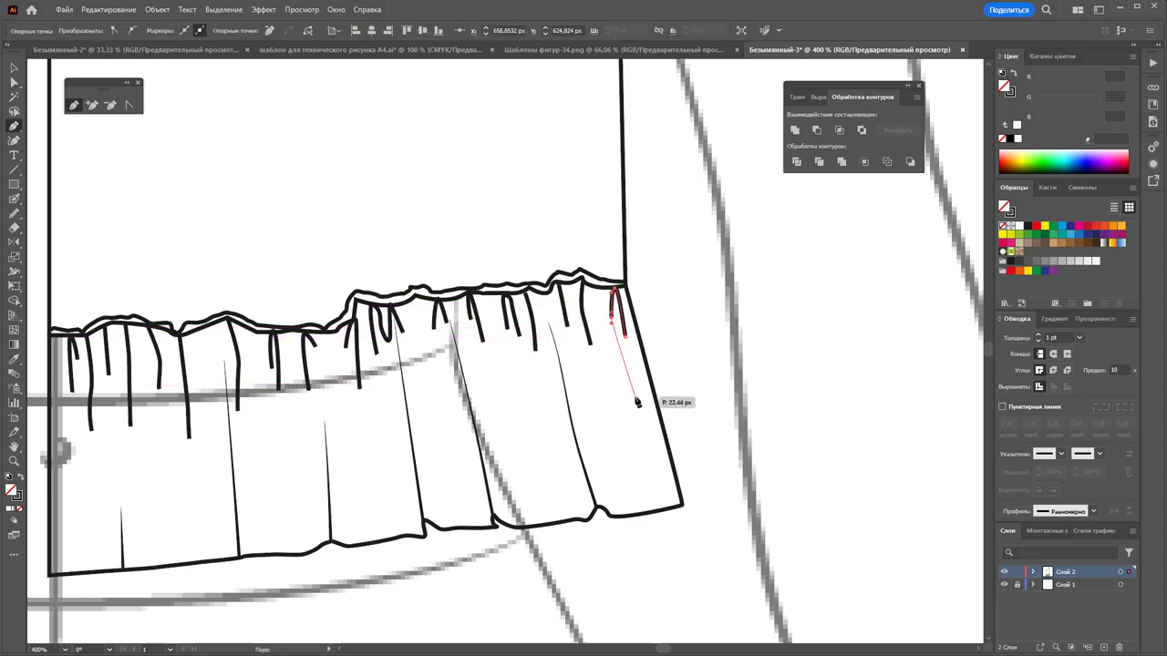
ctrl+click(705, 402)
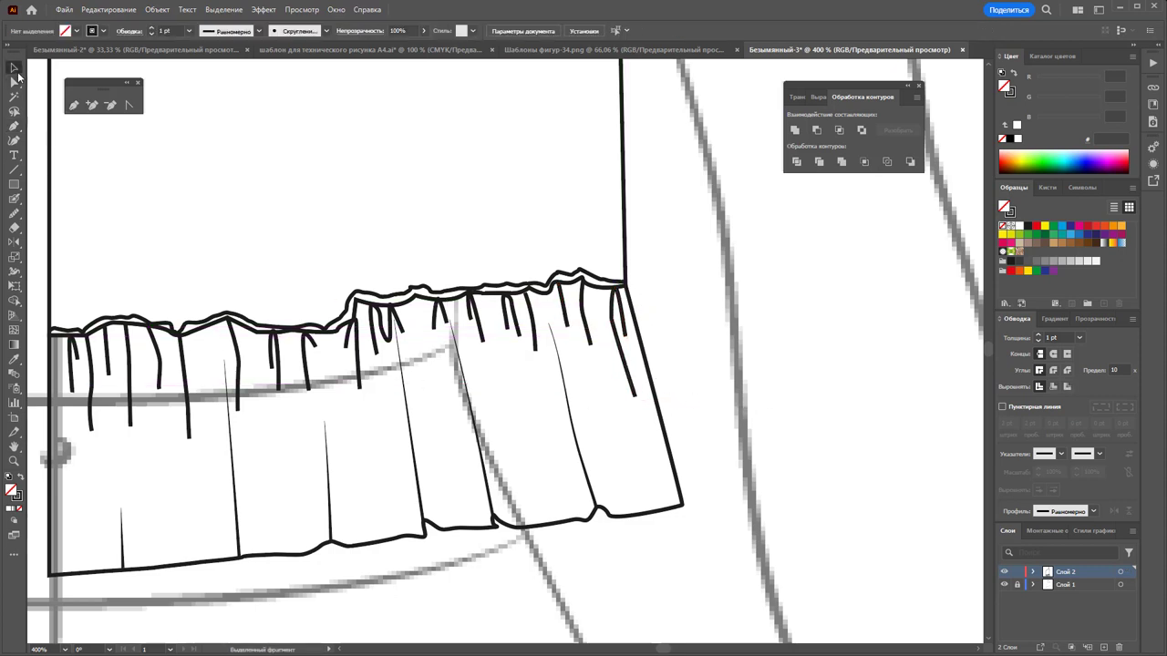
Select only the gather lines, excluding outlines and other lines, and group them
drag(164, 358, 478, 271)
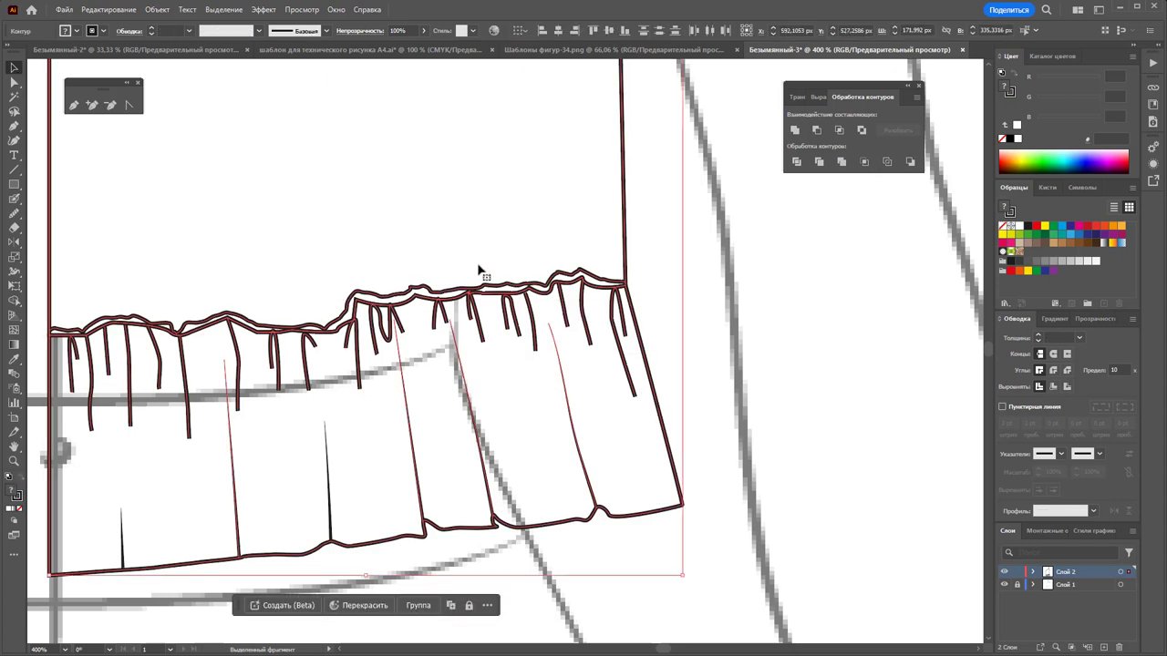
shift+click(622, 217)
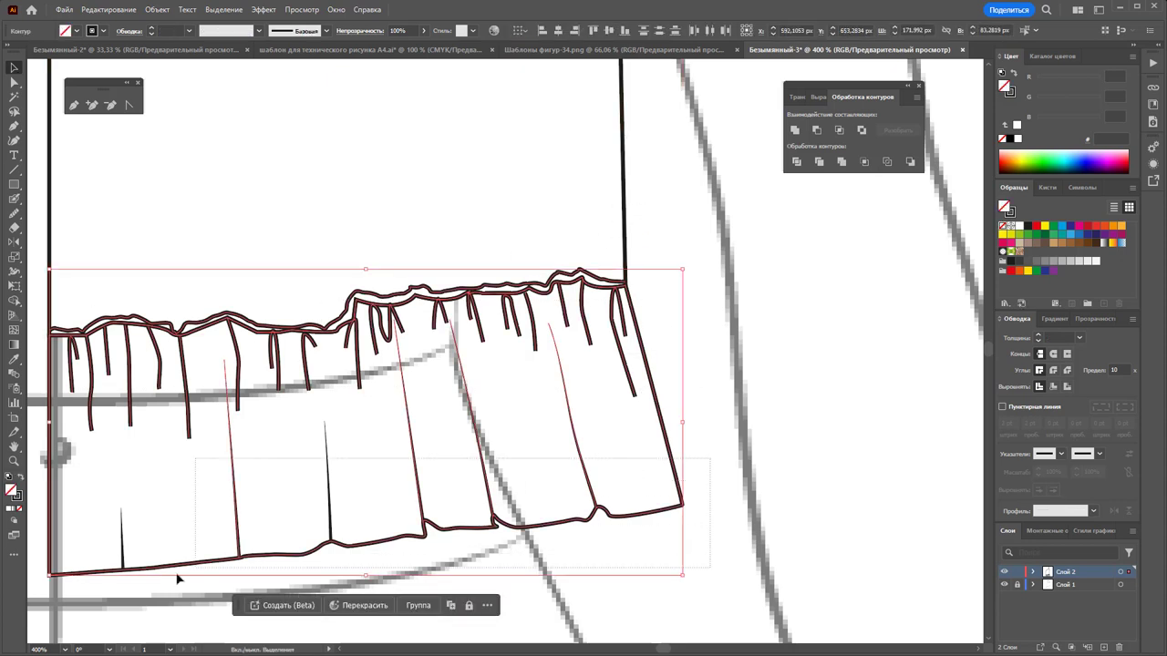
shift+click(215, 561)
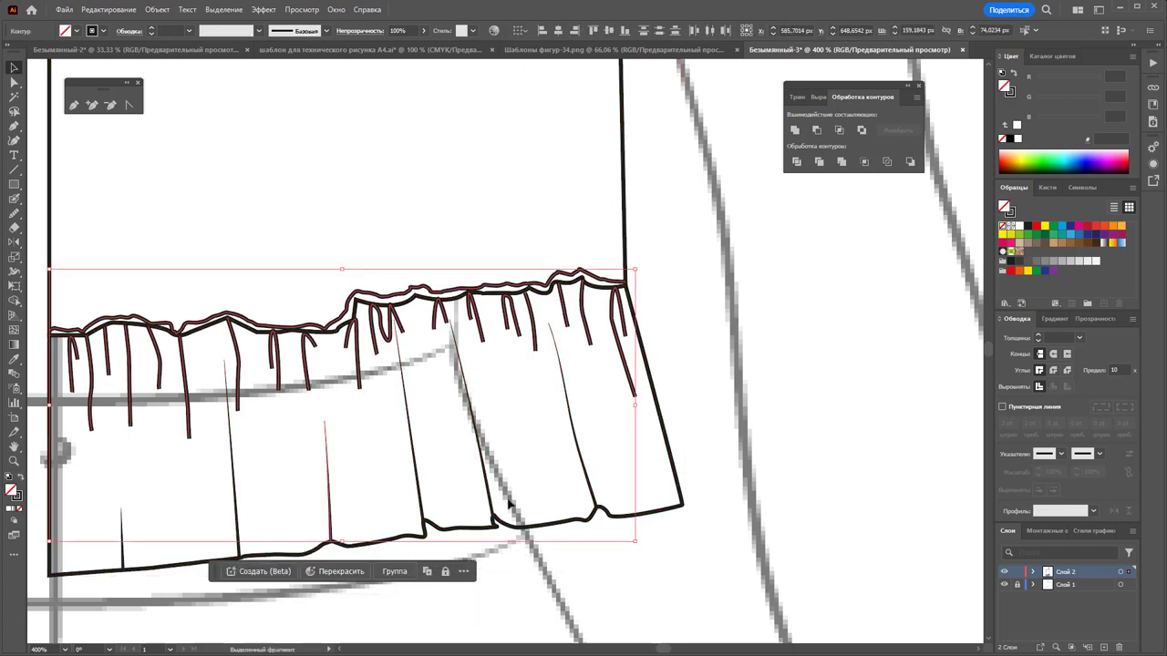
shift+click(329, 506)
shift+click(554, 273)
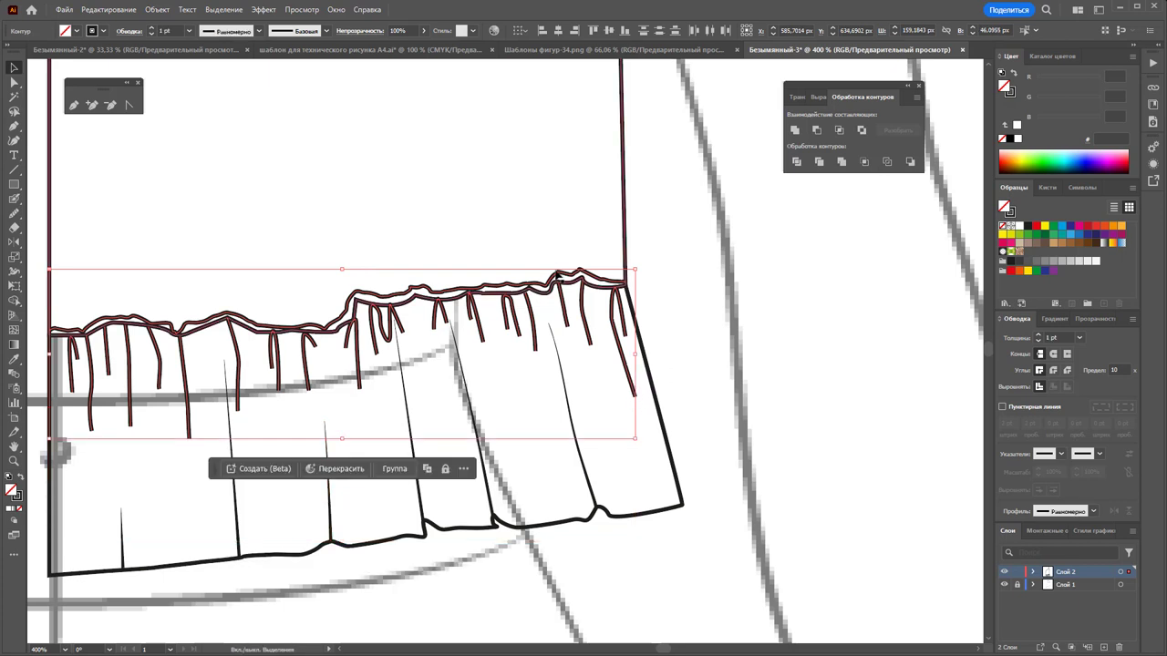
shift+click(556, 274)
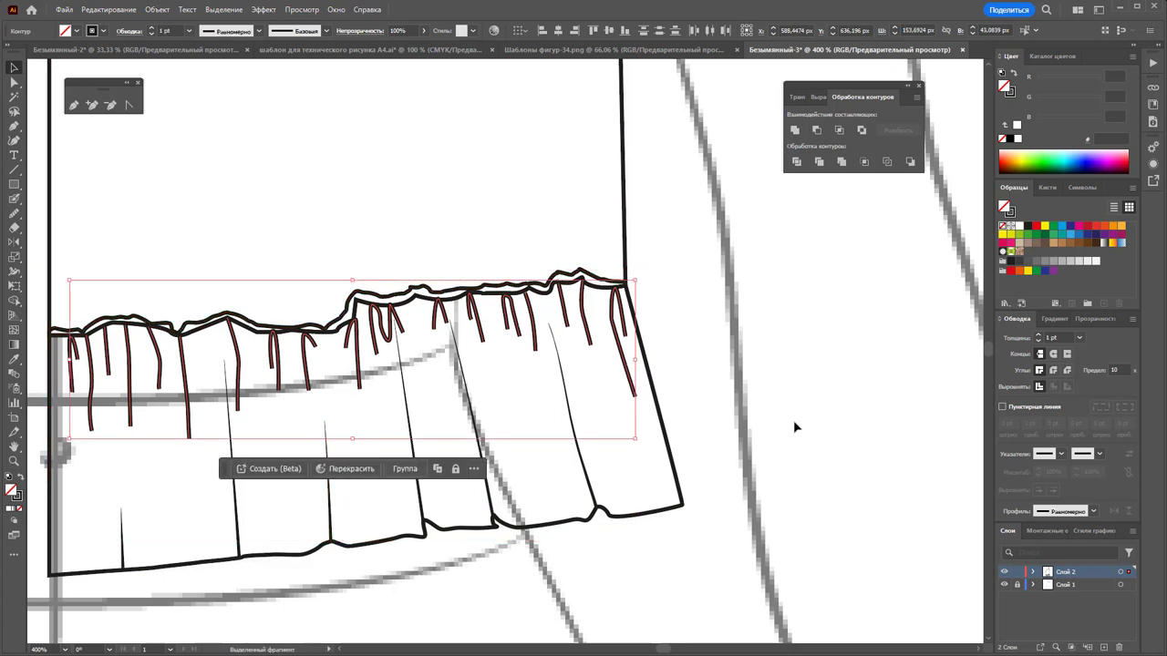
right_click(580, 410)
click(627, 463)
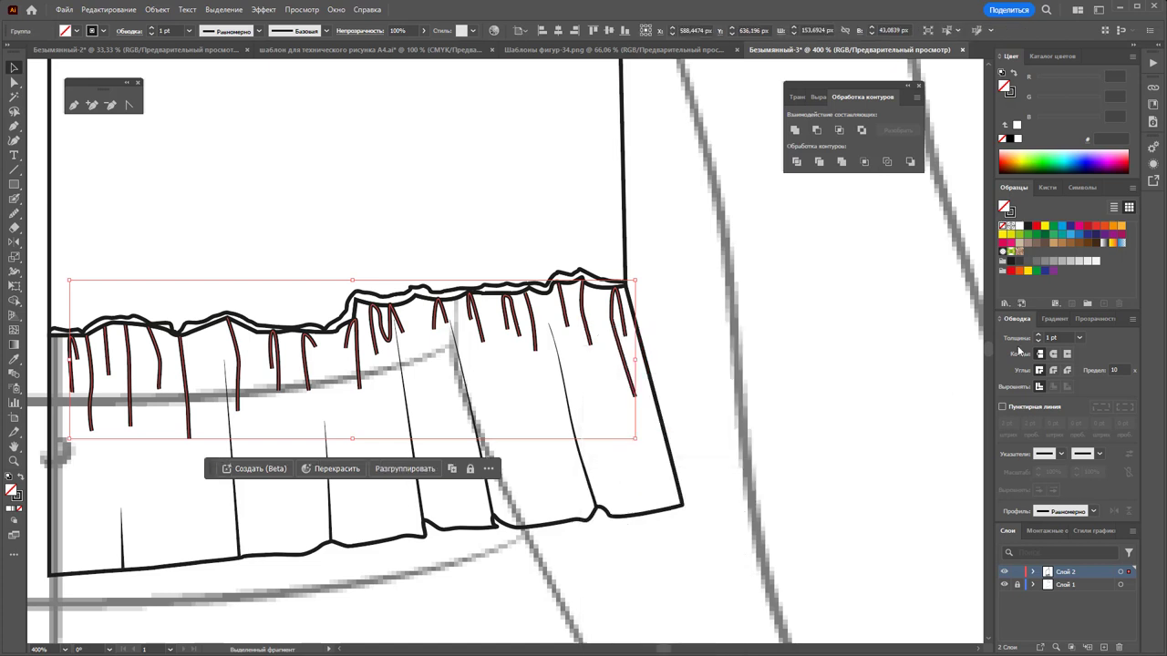
Give the gather group a 0.5 pt tapered width profile, then thin it to 0.25 pt
click(1080, 338)
click(1086, 364)
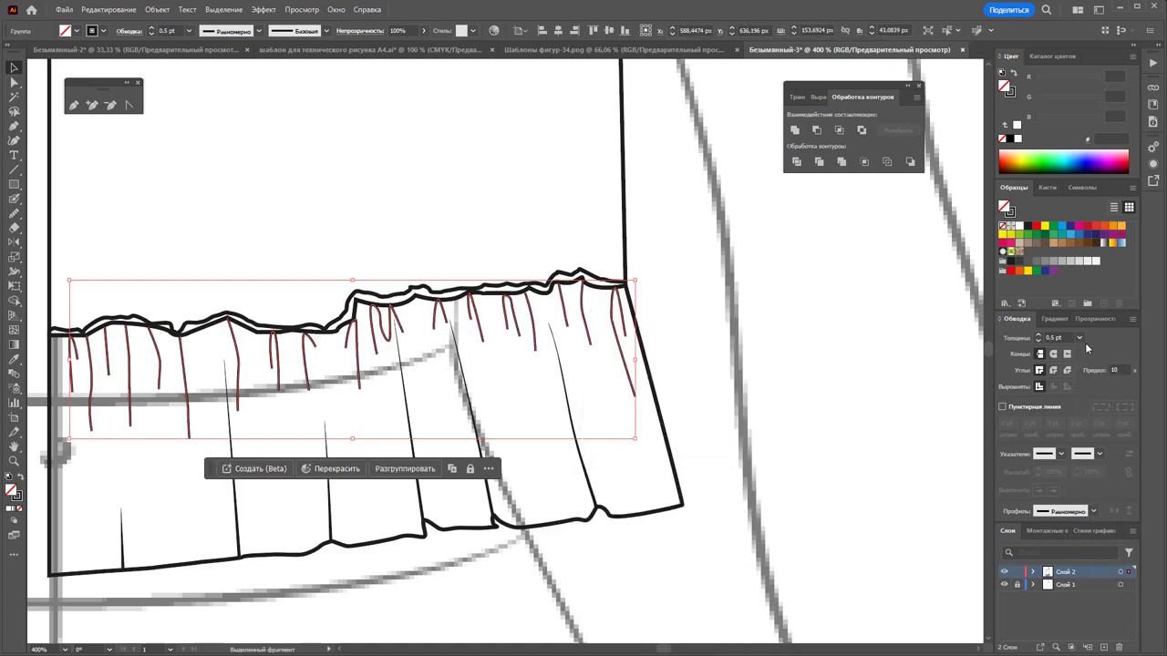
click(1093, 511)
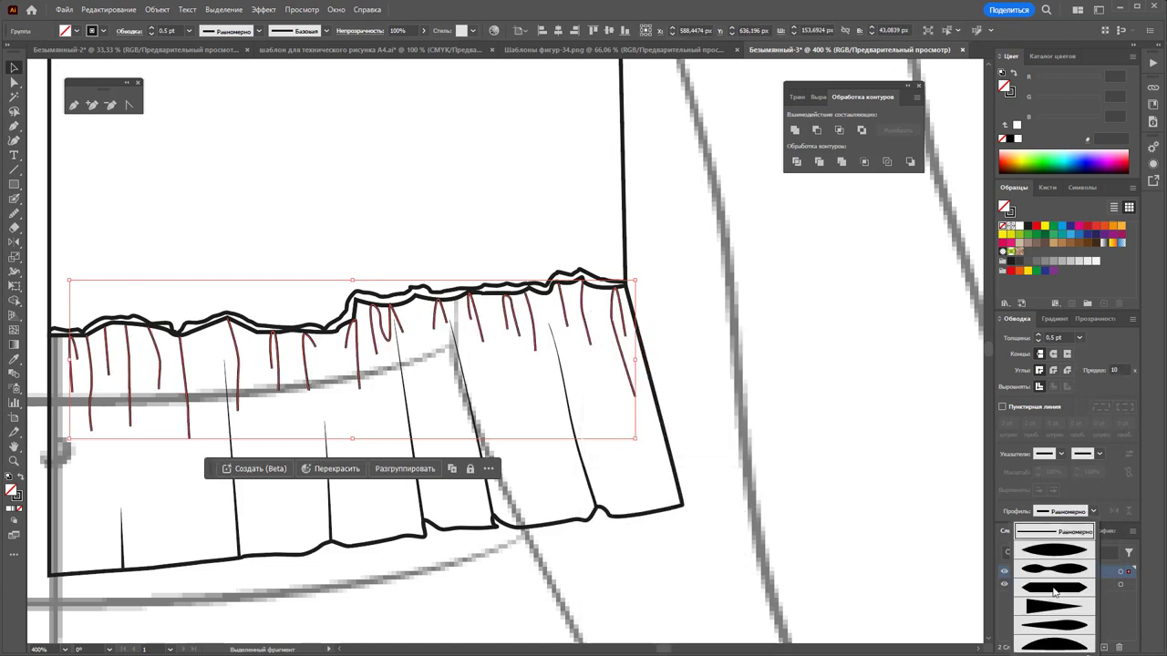
click(1060, 624)
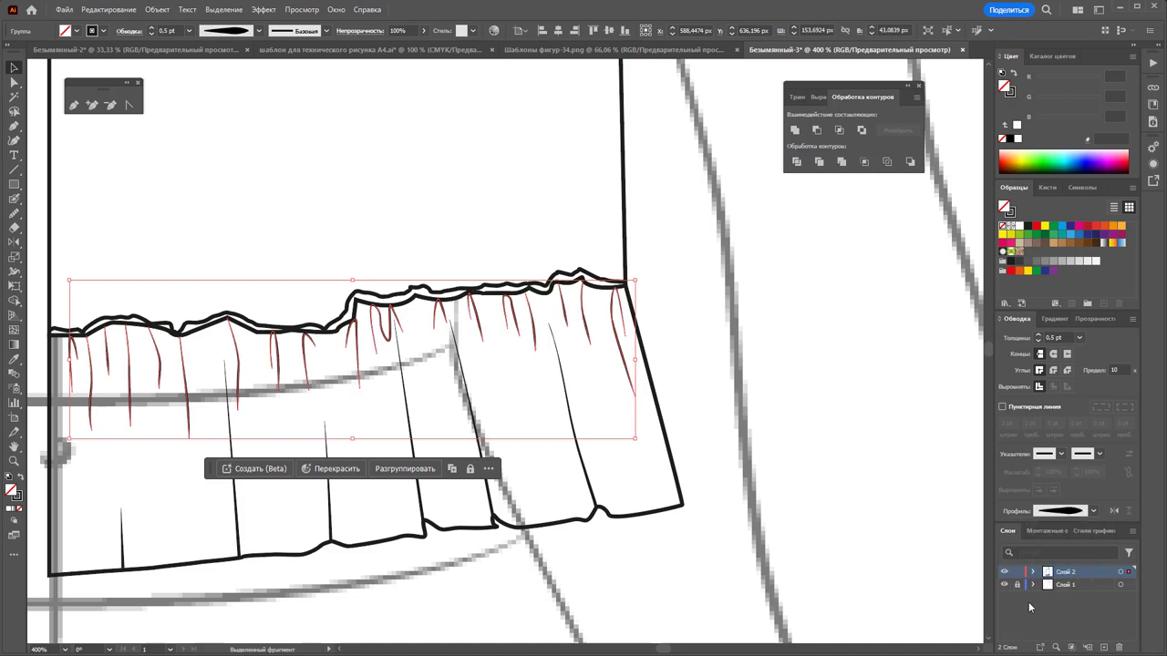
click(773, 425)
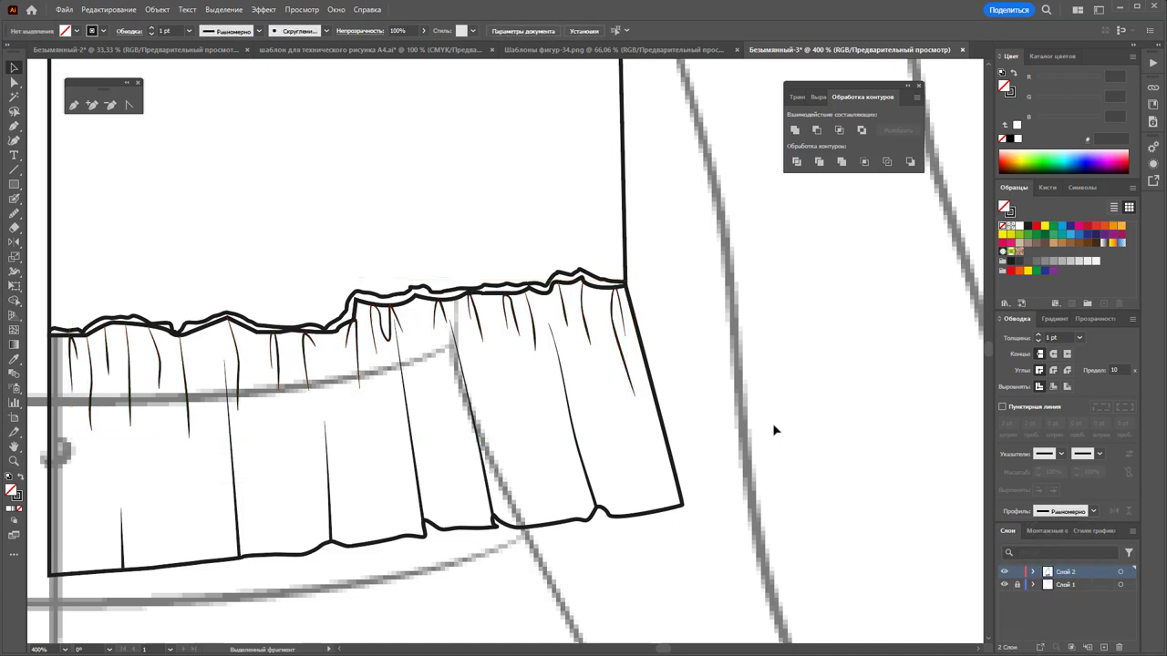
click(621, 344)
click(1080, 337)
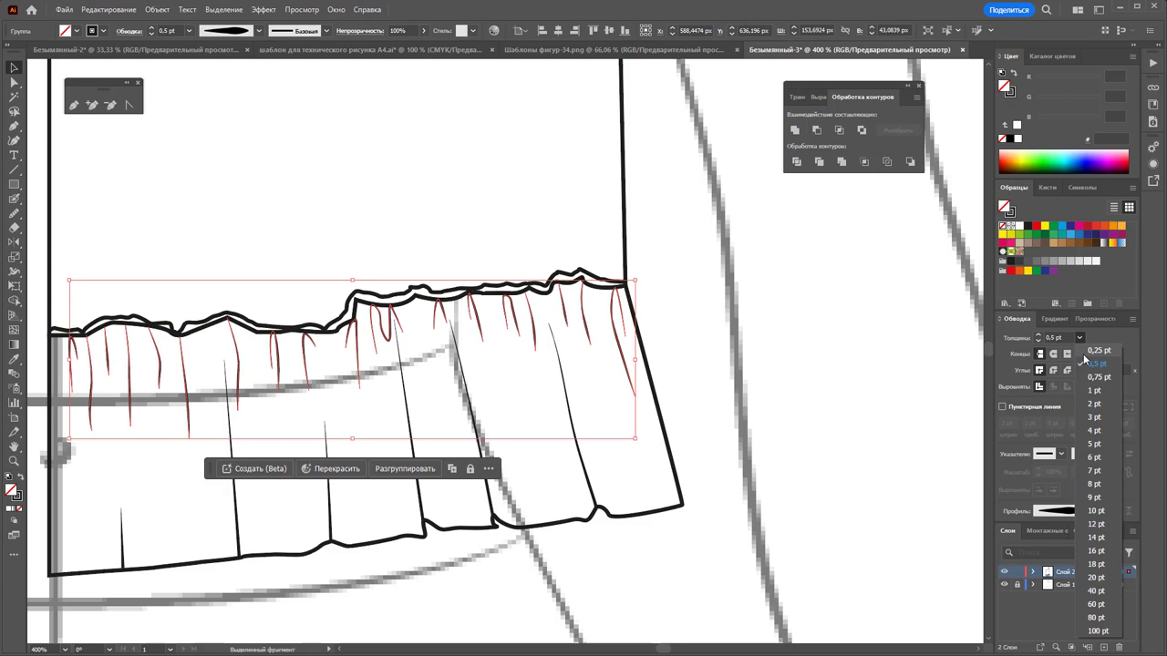
click(774, 374)
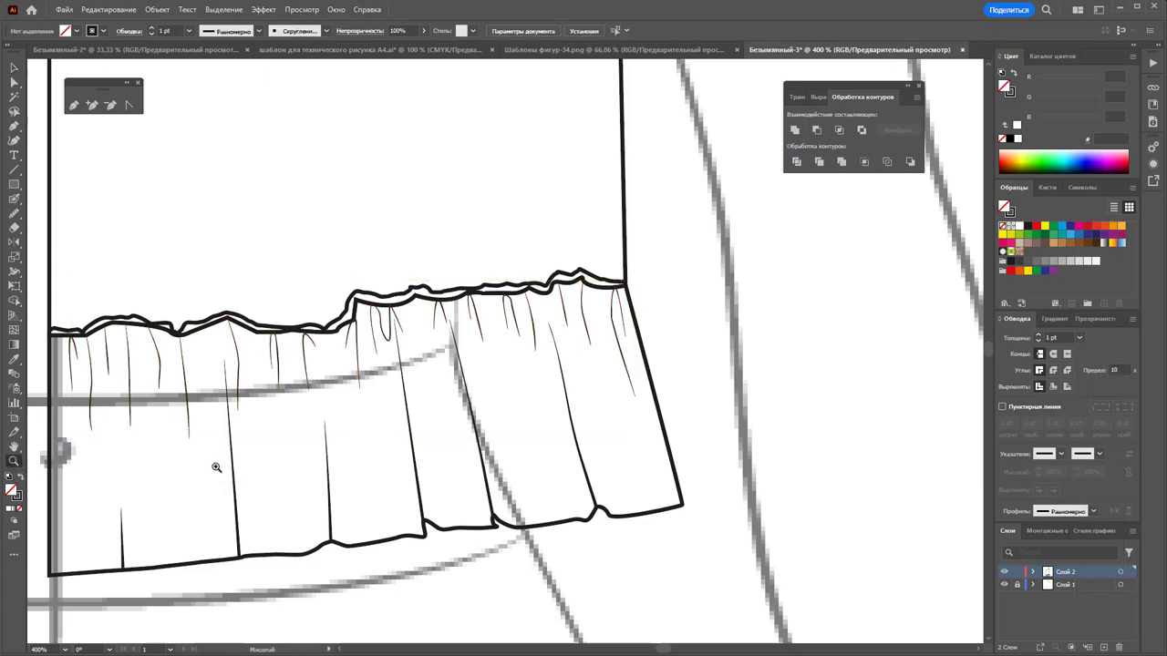
Zoom in on the hem and draw two narrow fold wedges in the skirt's middle
drag(173, 440, 219, 458)
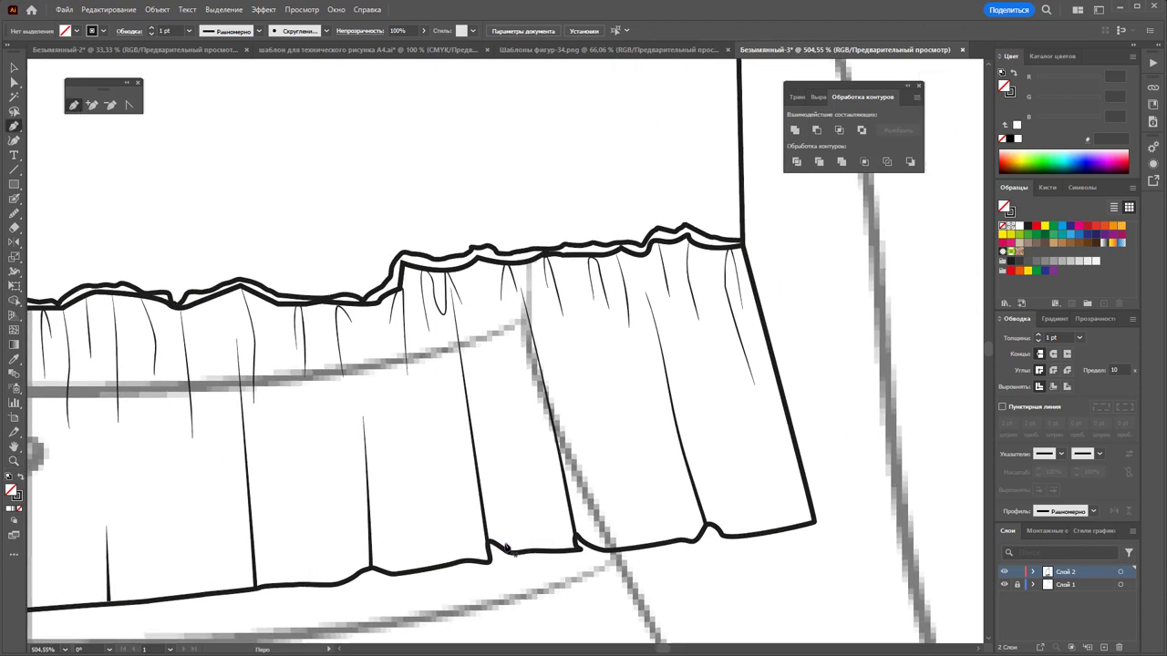
click(490, 547)
click(455, 327)
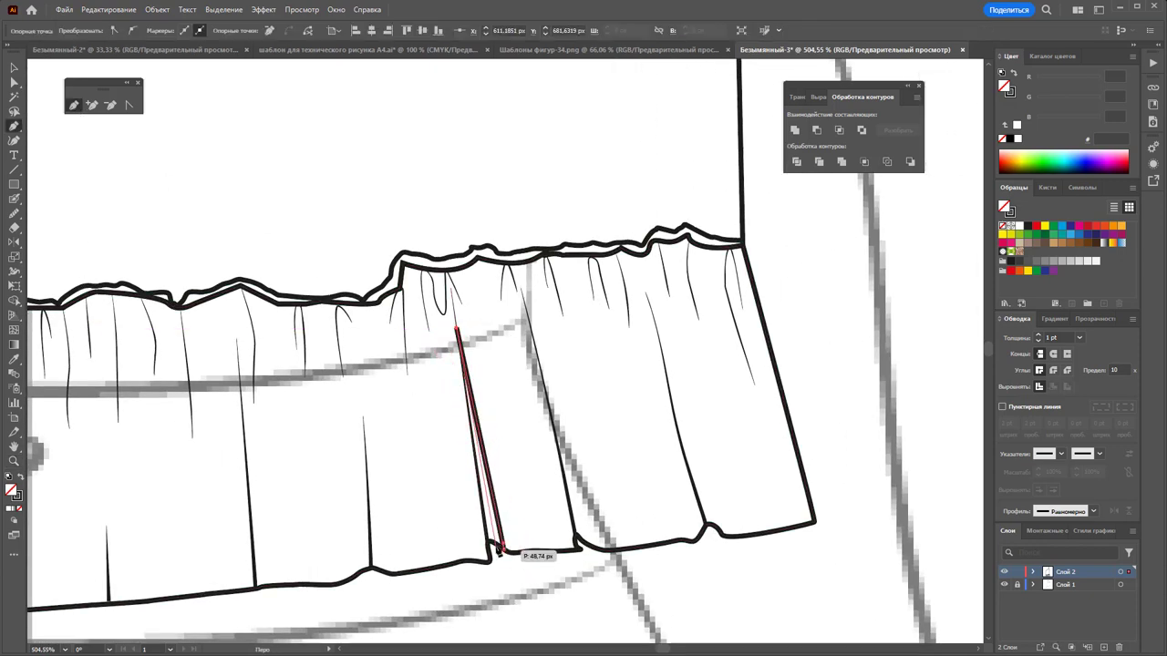
click(490, 545)
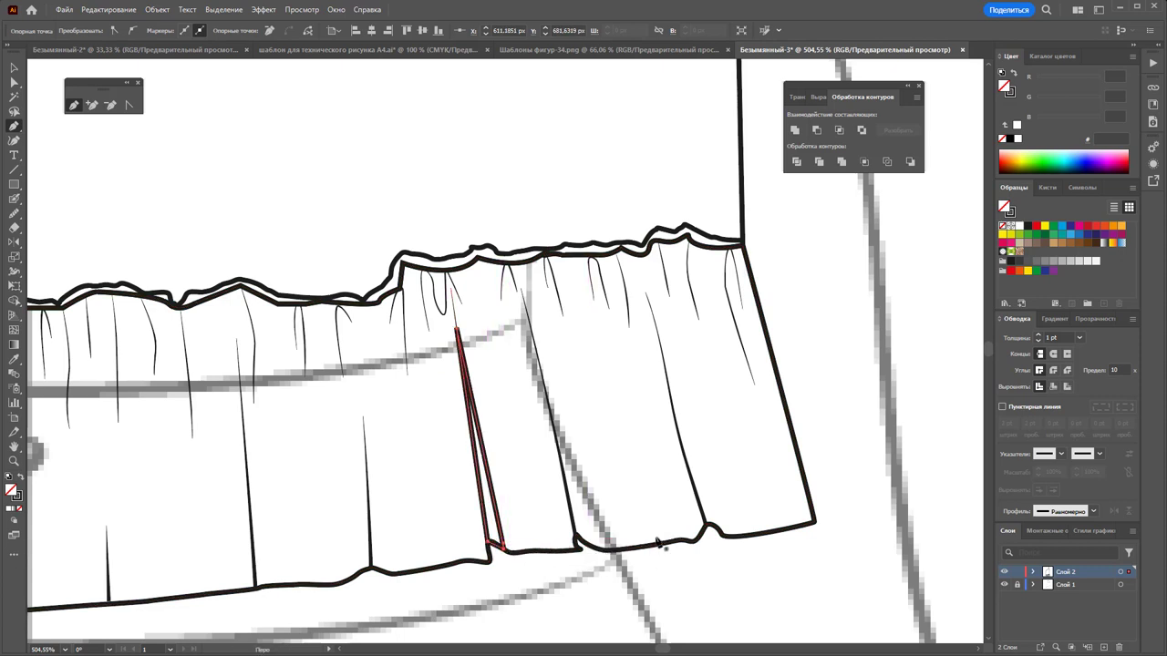
click(553, 394)
click(598, 538)
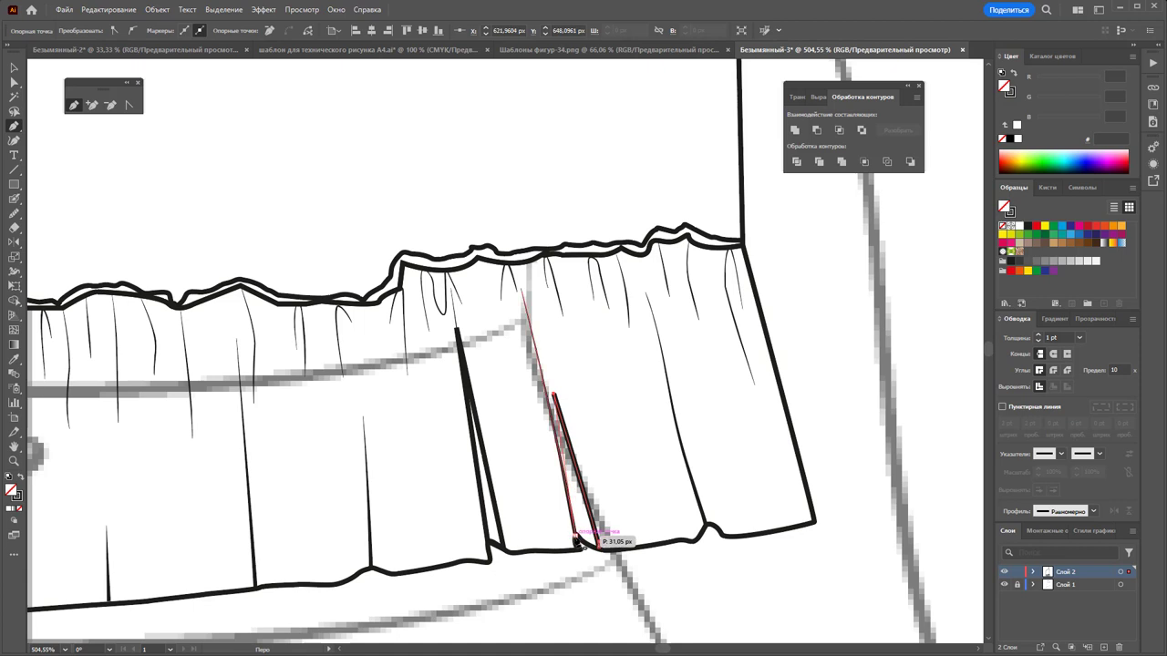
click(597, 546)
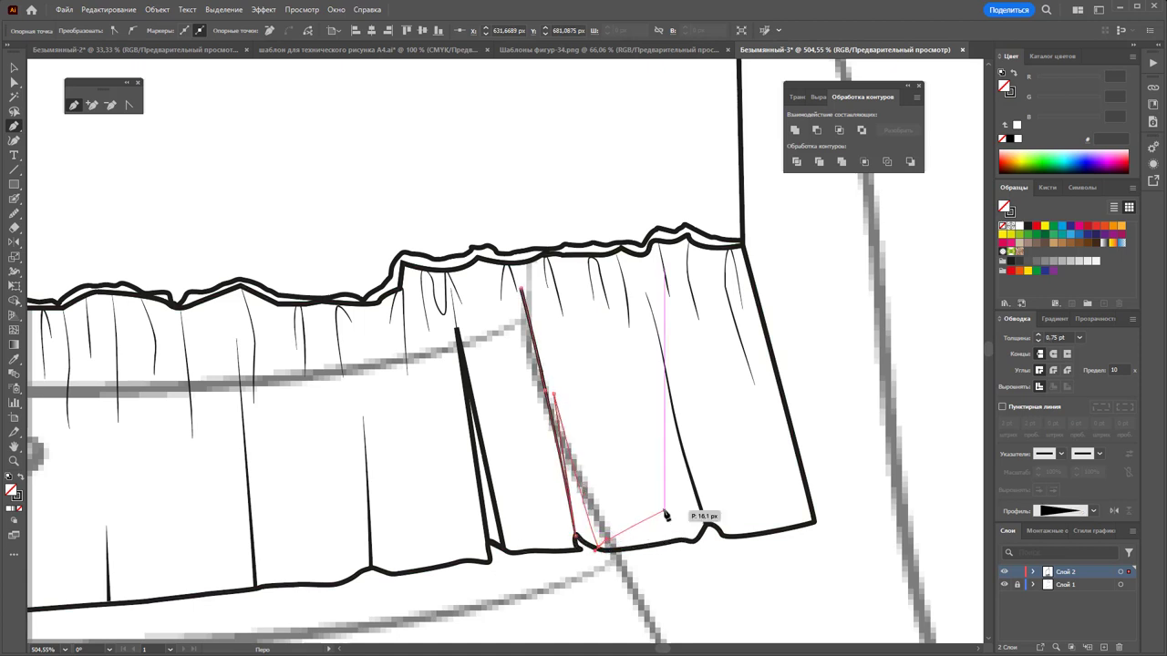
click(599, 548)
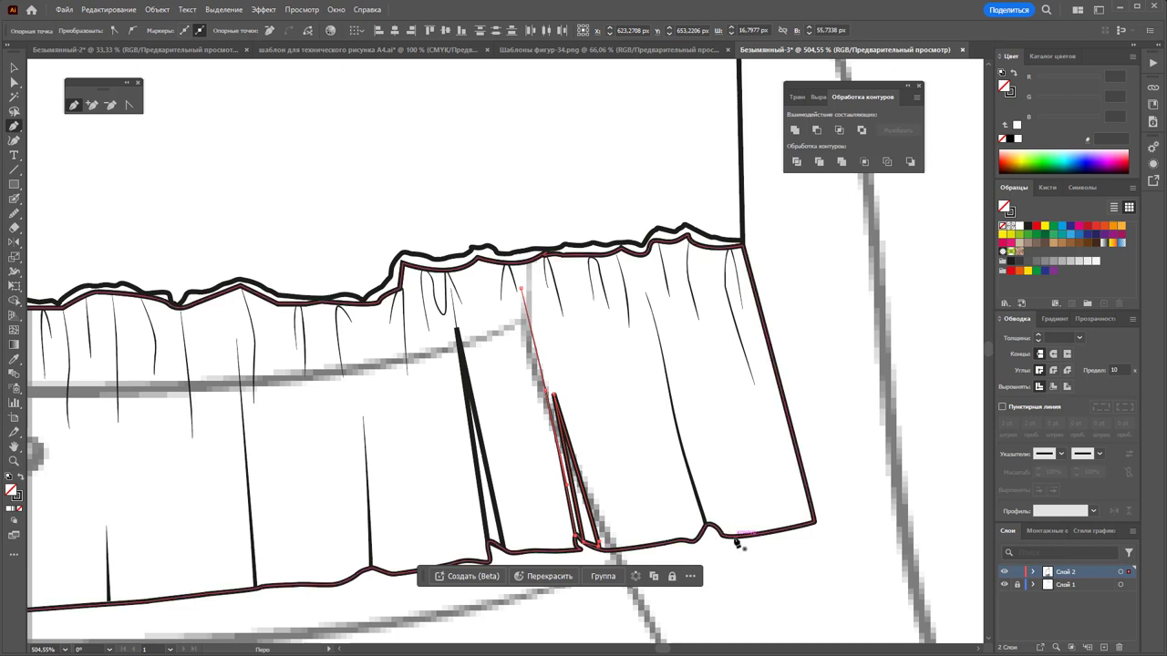
Draw closed narrow fold wedges at the right hem and the middle panel's hem
click(693, 540)
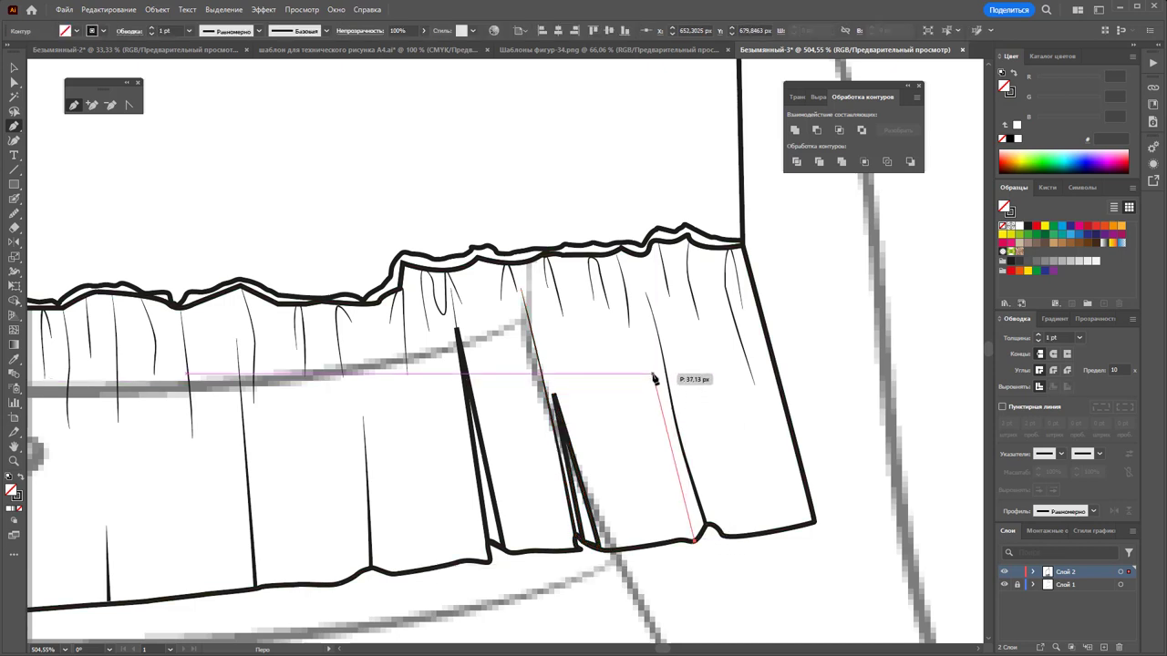
click(652, 374)
click(699, 542)
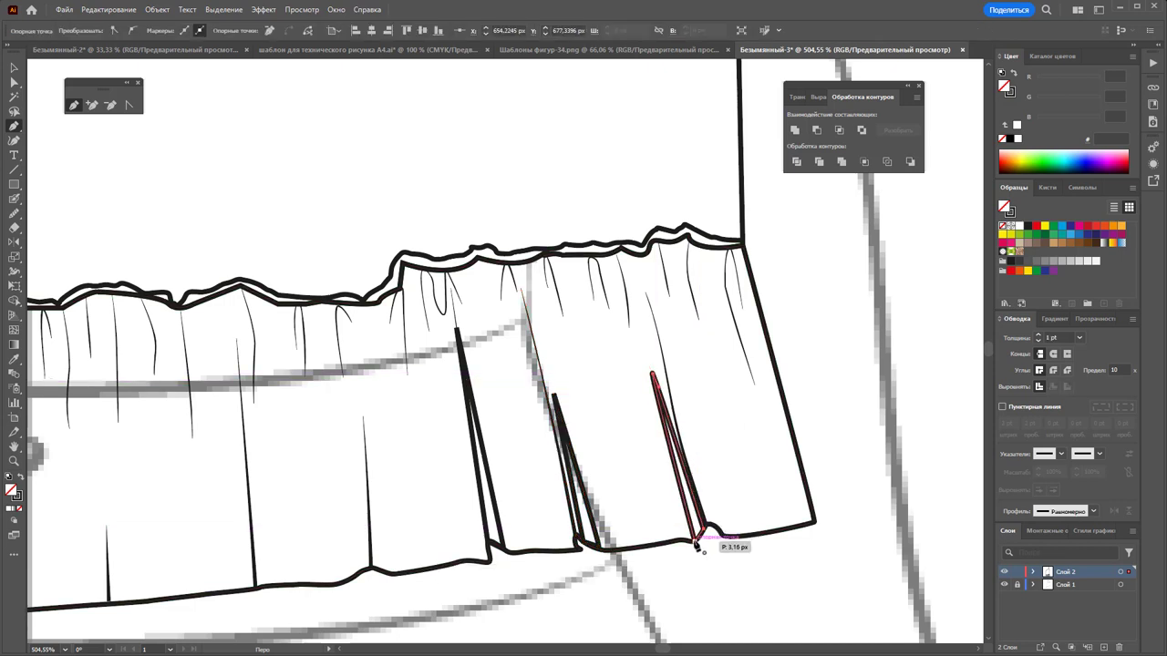
click(393, 572)
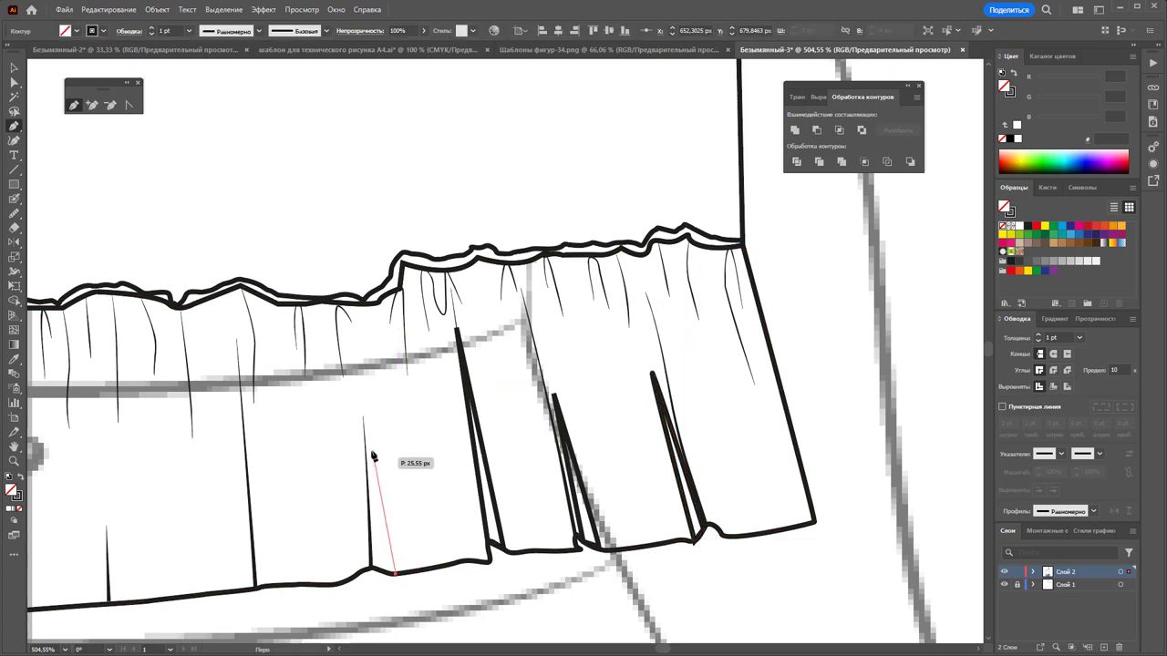
click(372, 449)
click(370, 567)
click(395, 574)
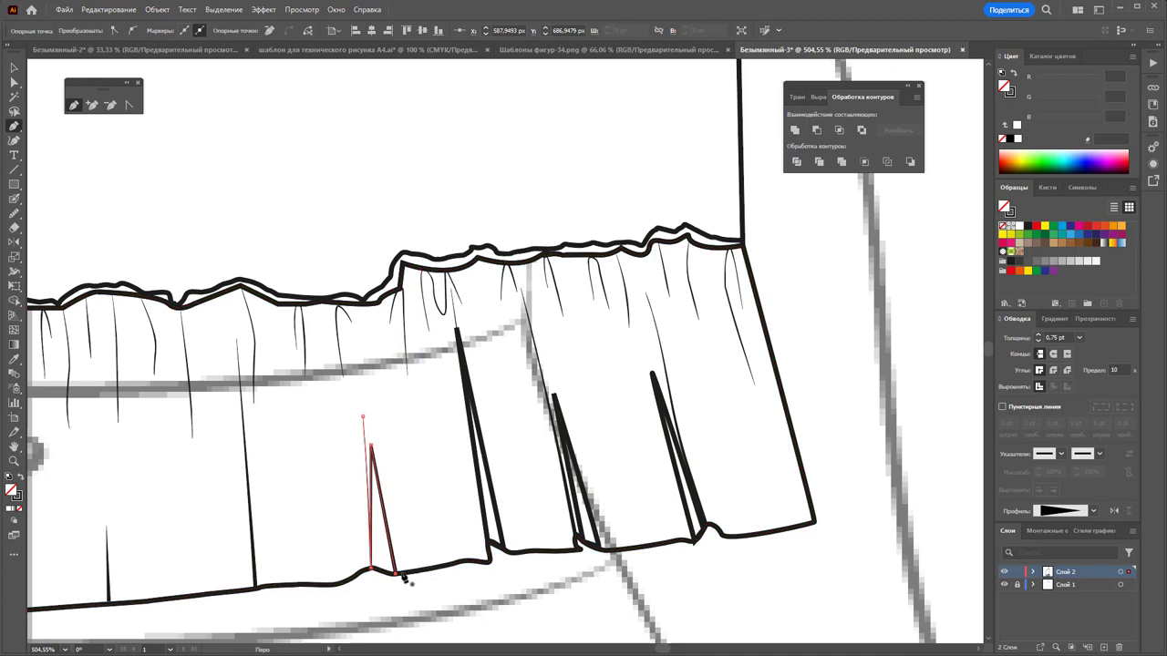
click(394, 573)
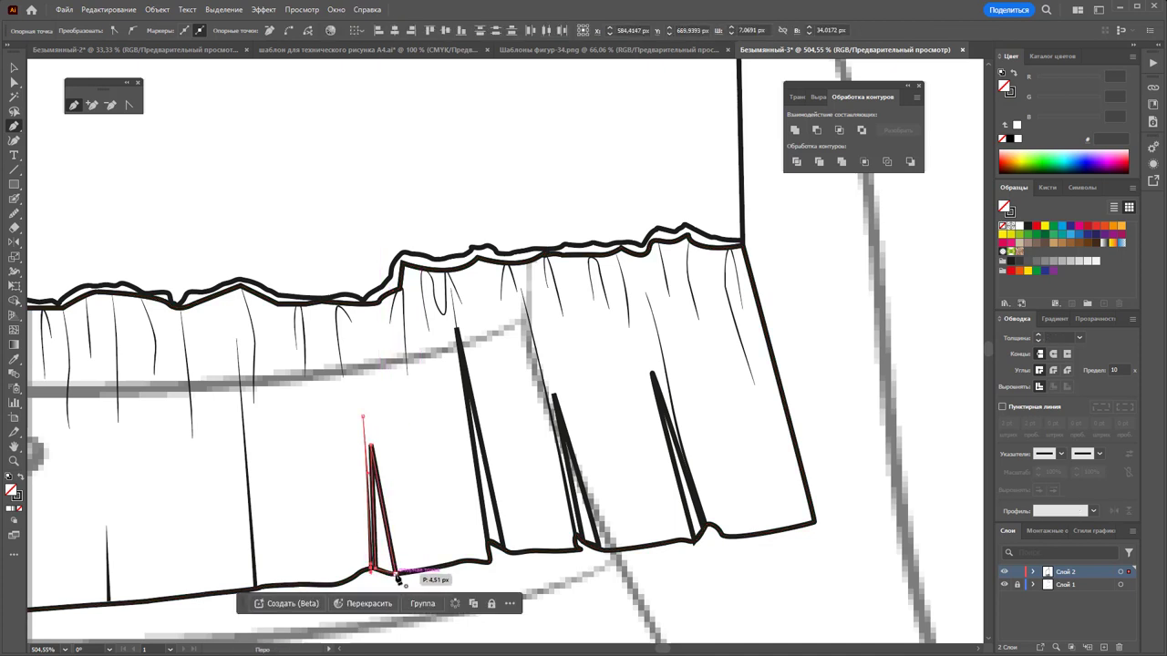
Add fold wedges in the left panel and from the far-left hem
click(287, 585)
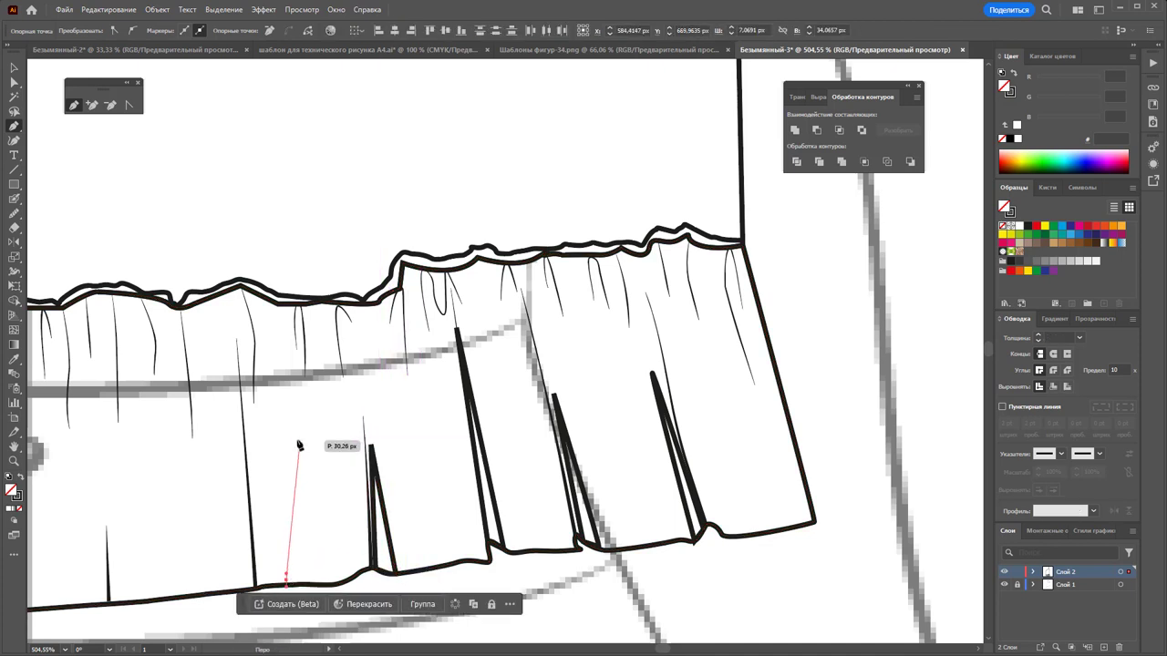
click(285, 434)
click(321, 579)
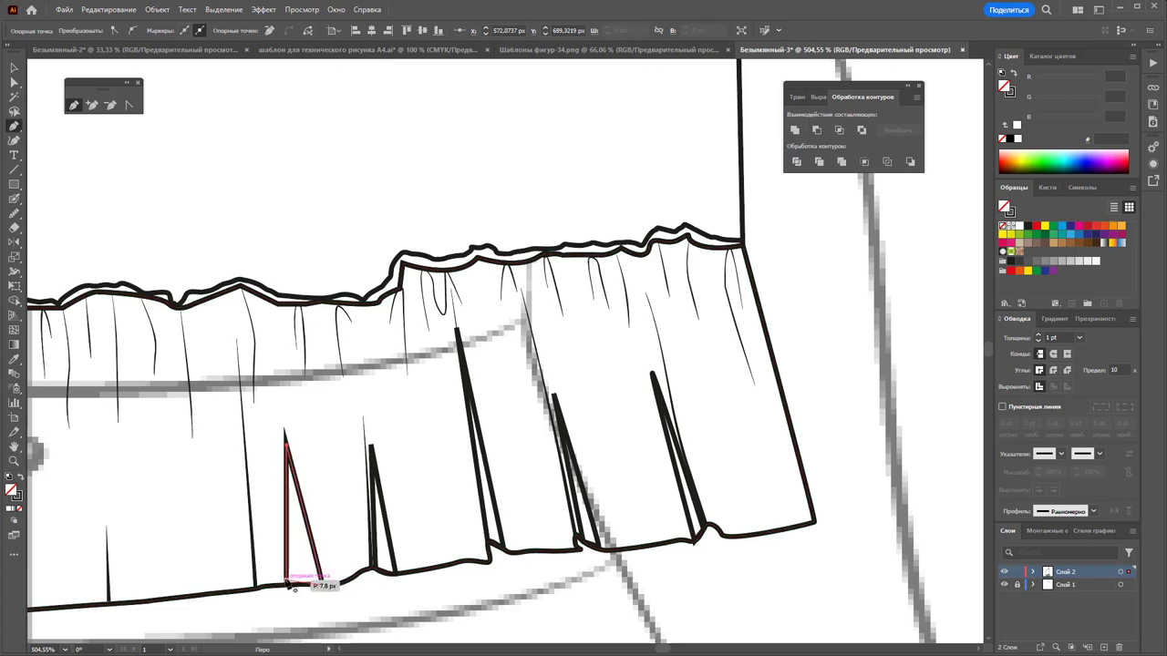
click(134, 600)
click(126, 321)
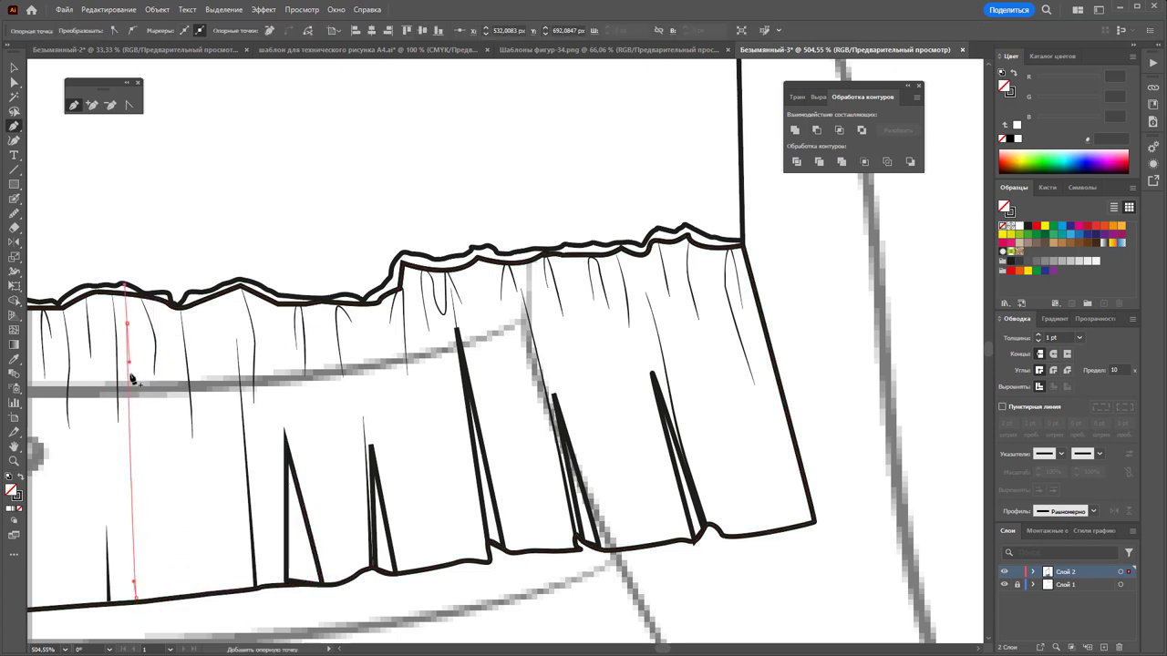
click(157, 518)
click(135, 595)
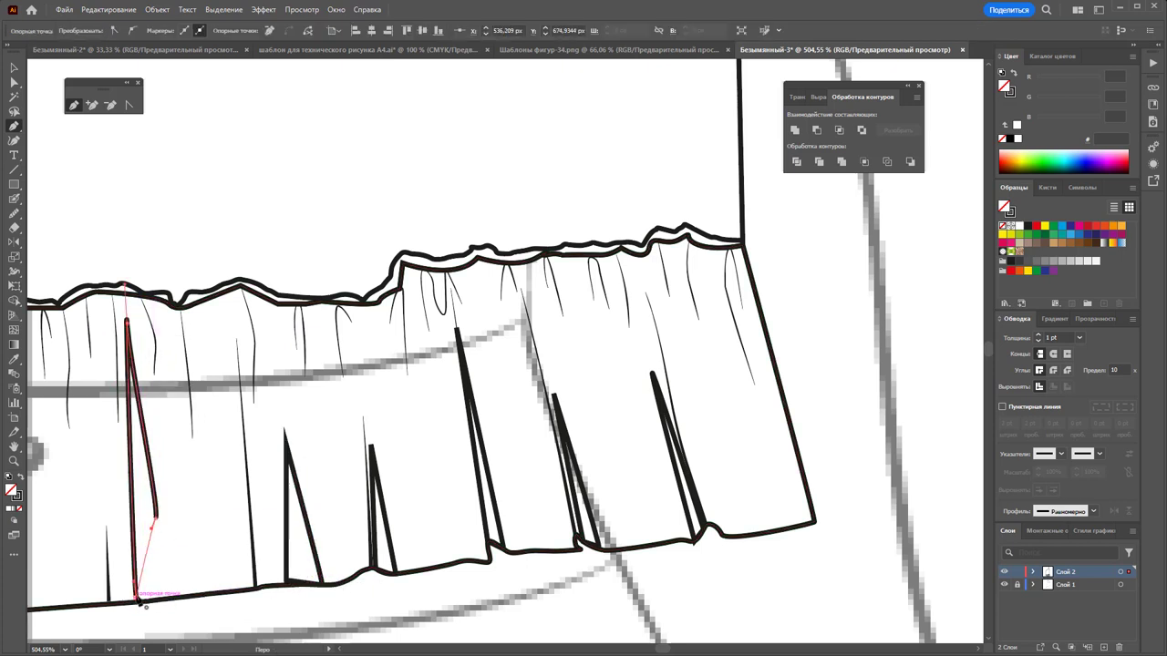
Draw a fold line and a closed multi-point fold below the flounce's left part
ctrl+click(210, 547)
click(235, 290)
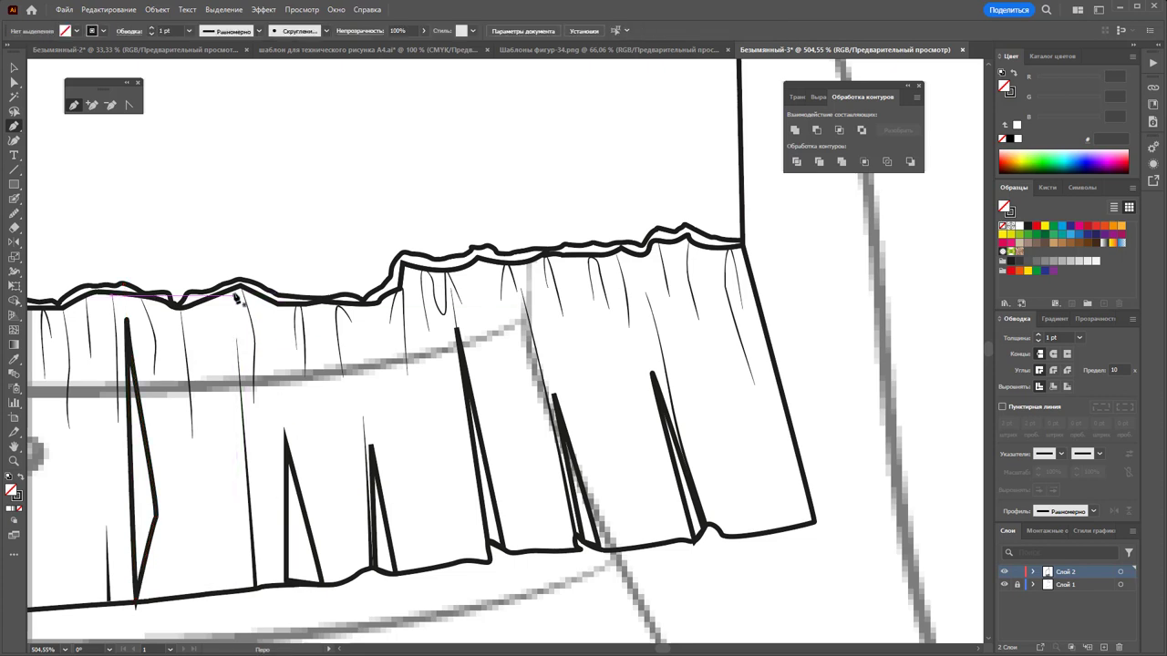
click(246, 414)
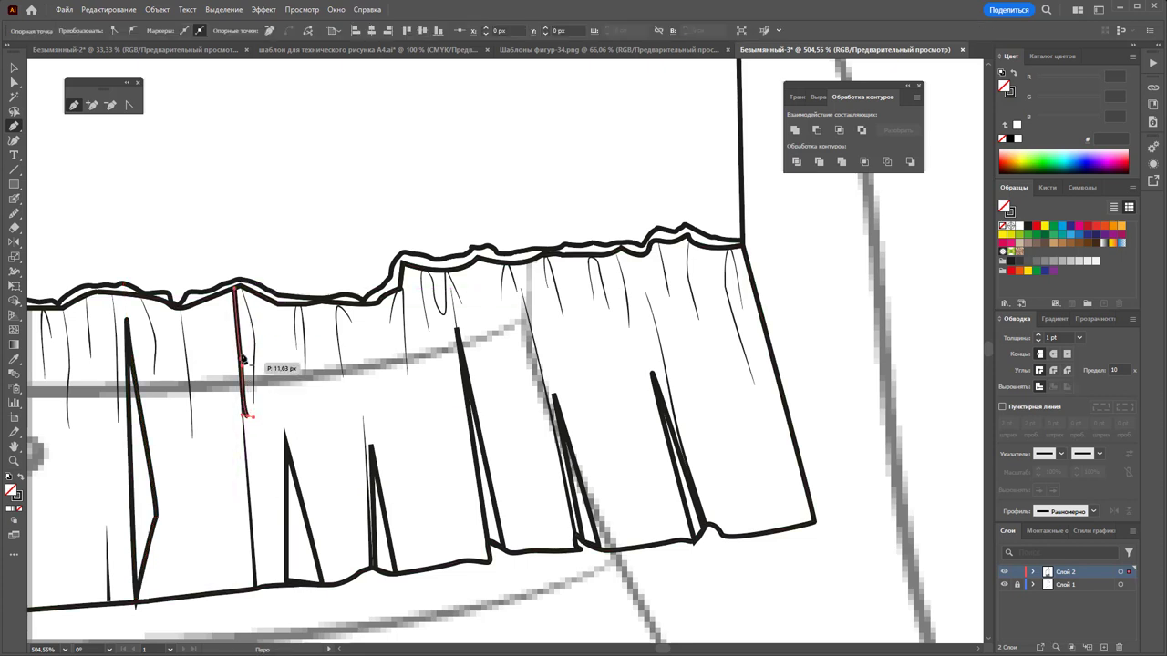
key(Escape)
click(282, 306)
click(286, 399)
click(293, 420)
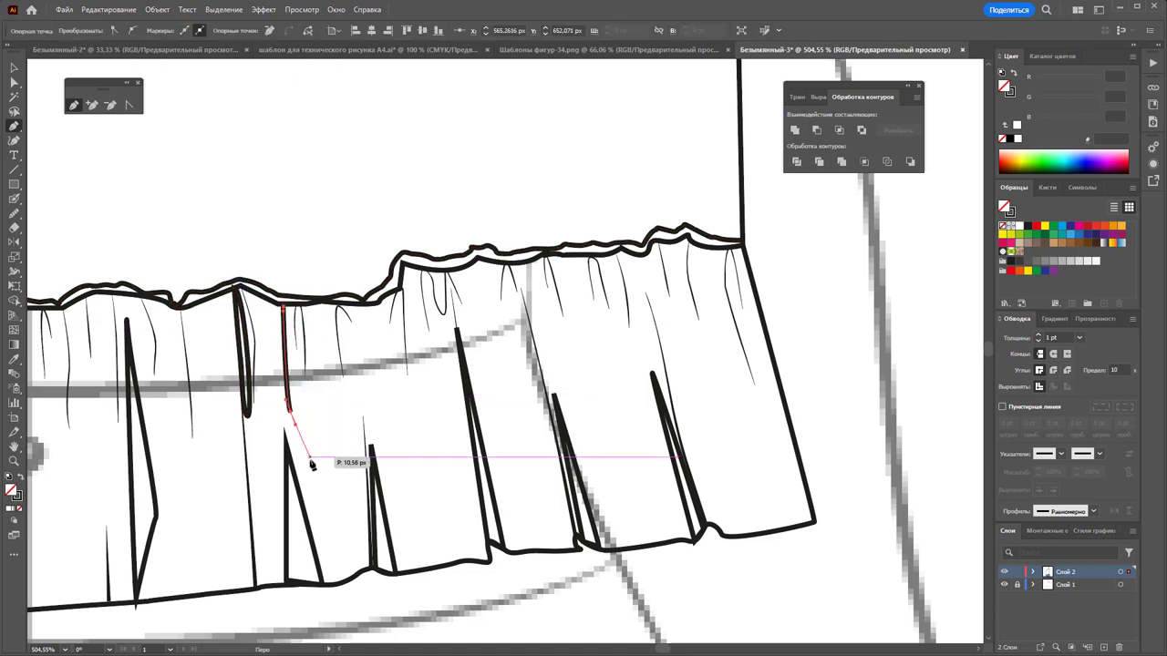
click(311, 464)
click(288, 310)
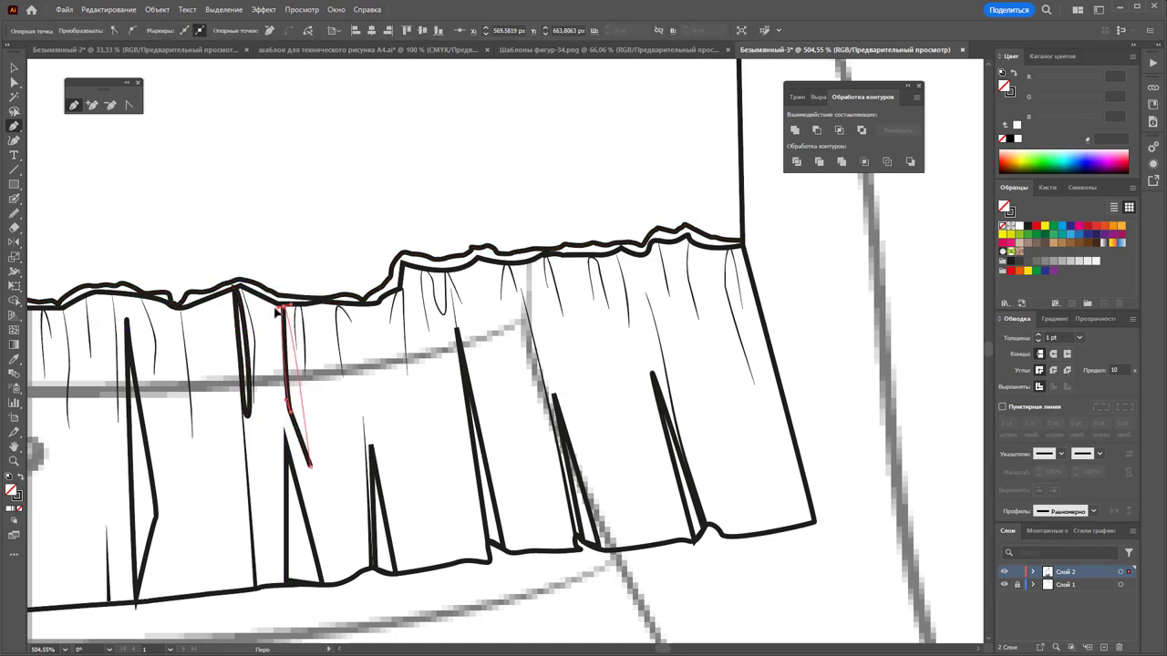
key(Escape)
Draw three more fold lines, including a looped one, across the flounce's middle
click(407, 480)
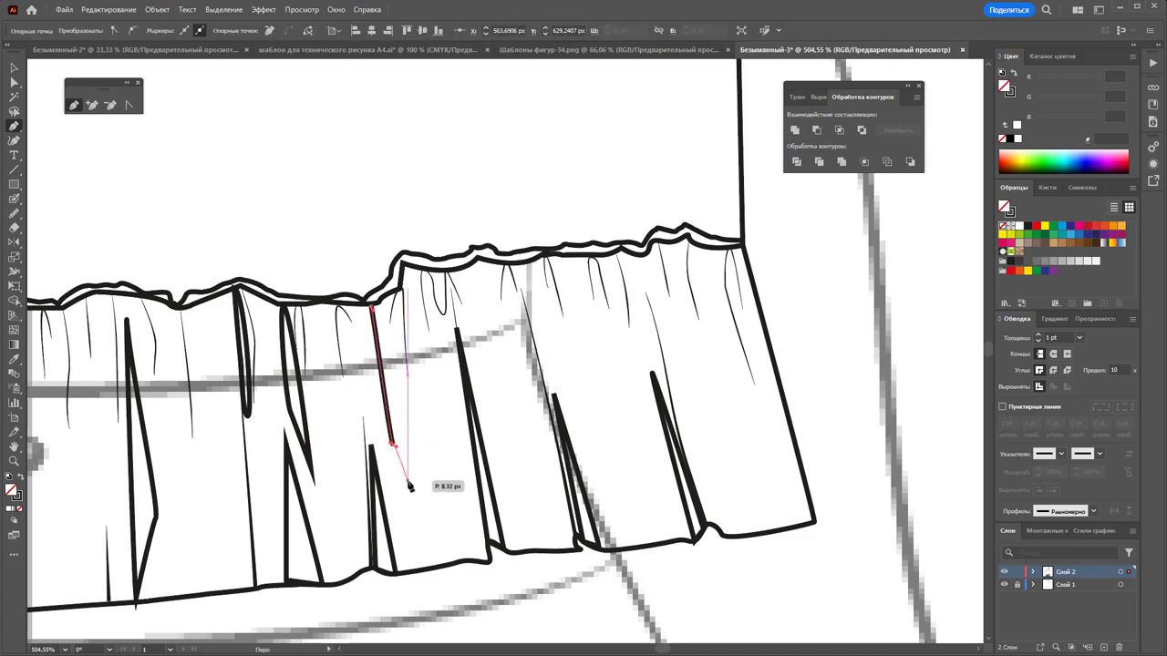
click(395, 446)
click(370, 306)
key(Escape)
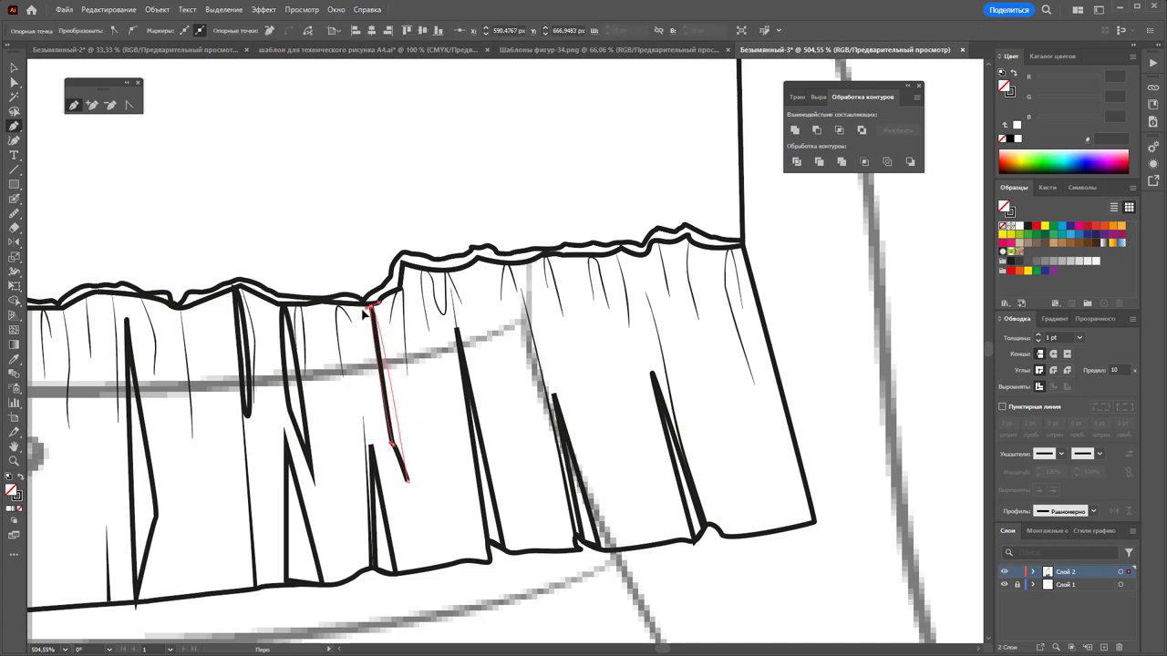
click(476, 259)
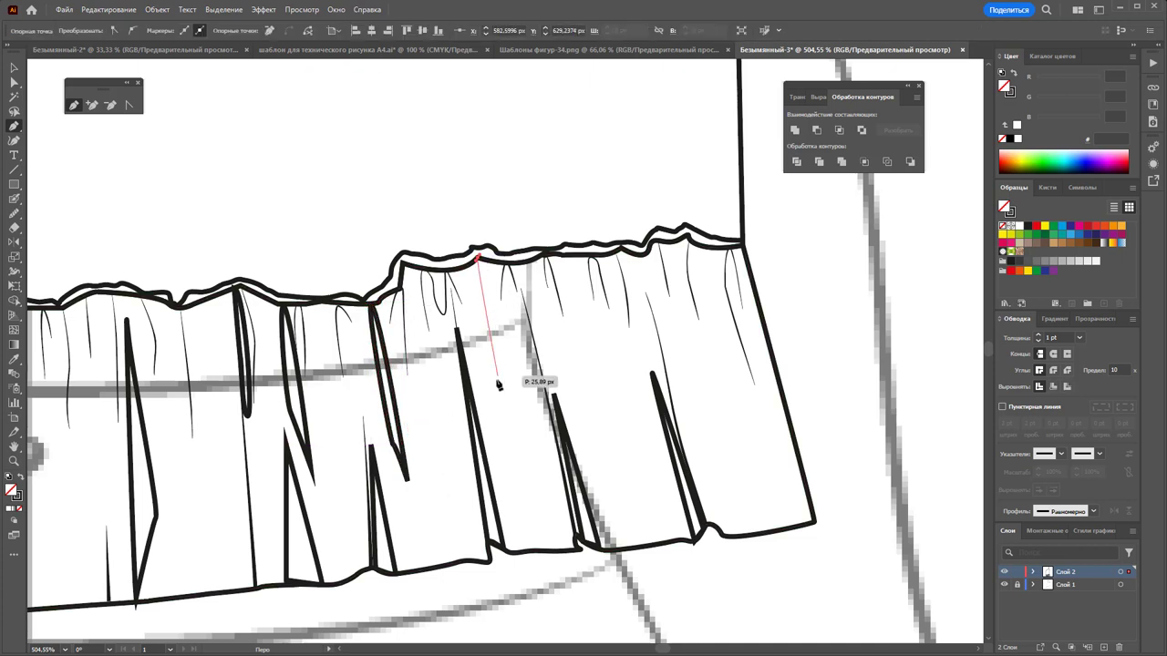
click(509, 442)
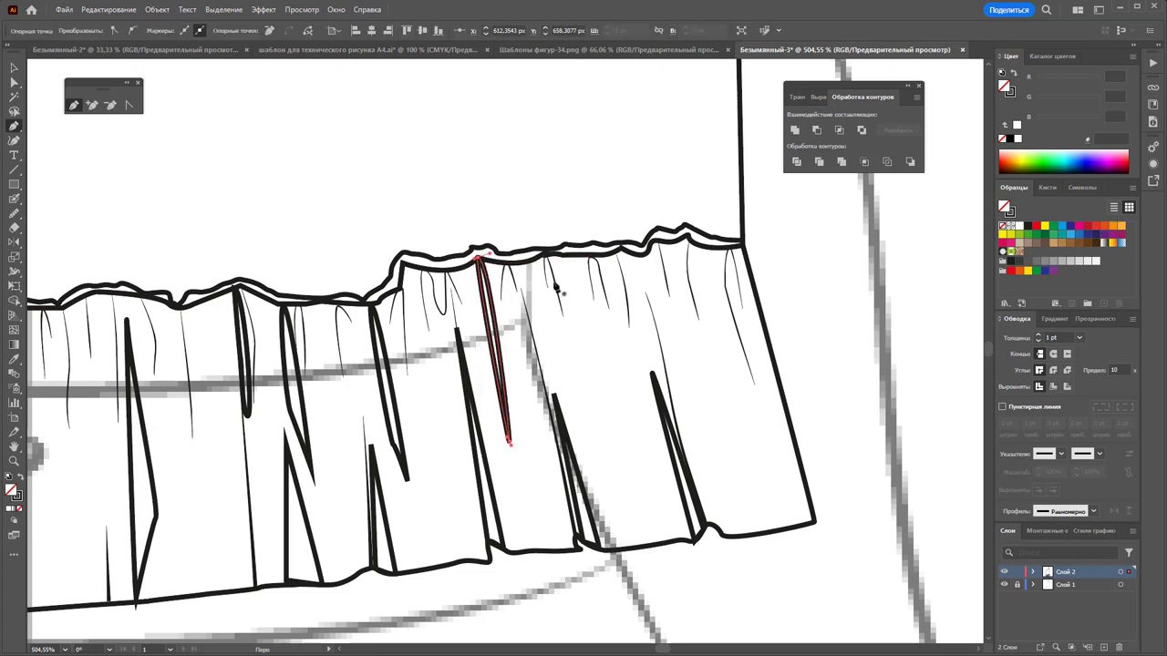
key(Escape)
click(527, 265)
drag(547, 349, 608, 280)
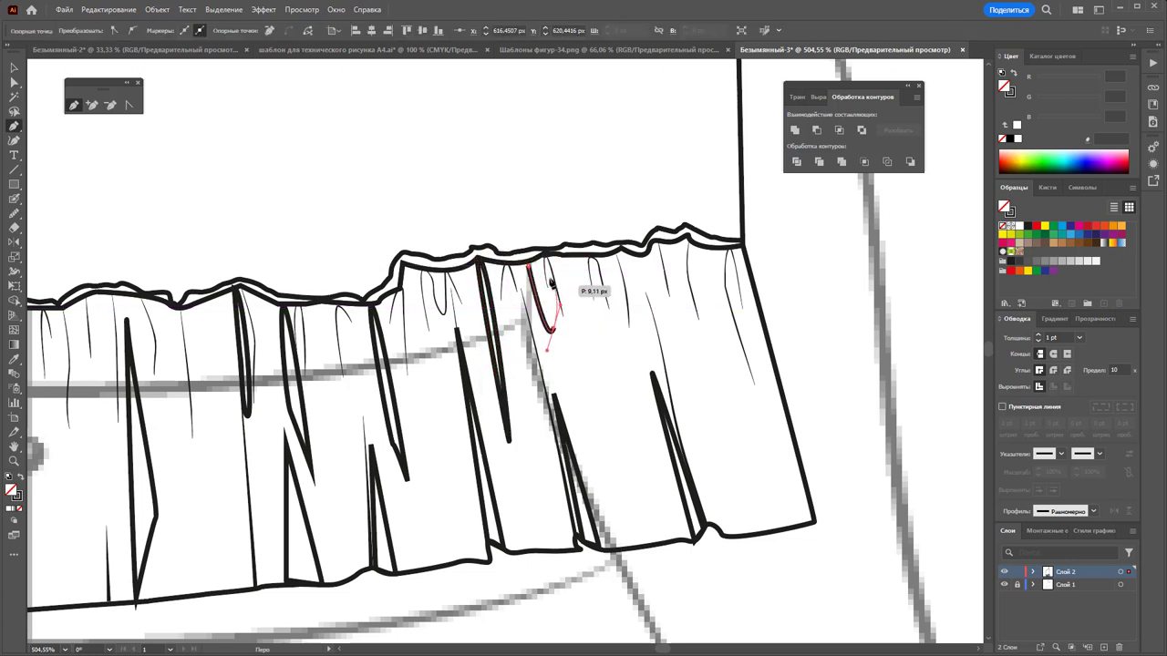
key(Escape)
Close two narrow fold loops near the right edge, then zoom out to 400%
click(607, 259)
drag(613, 385, 625, 388)
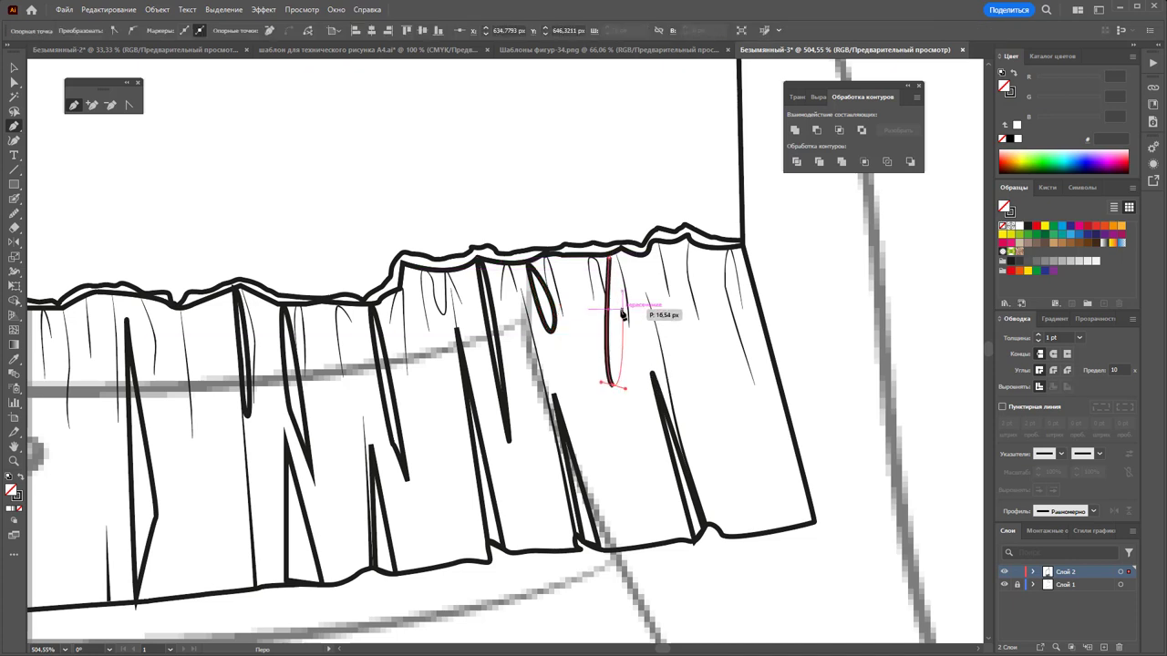
click(608, 258)
key(Escape)
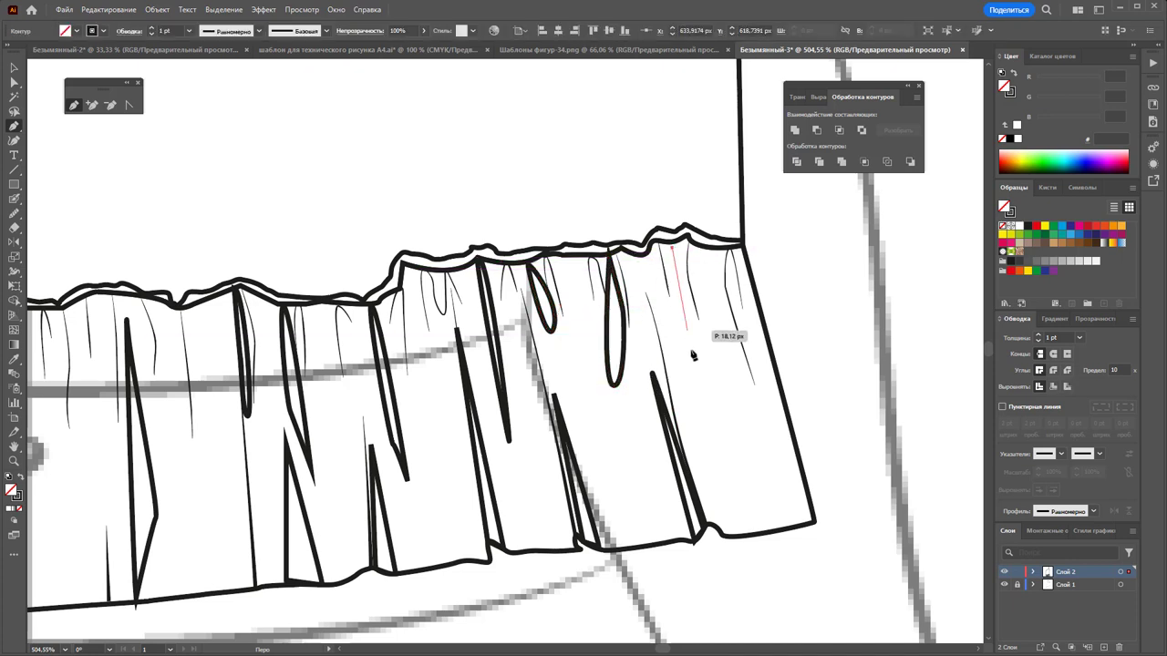
click(672, 248)
drag(709, 421, 720, 427)
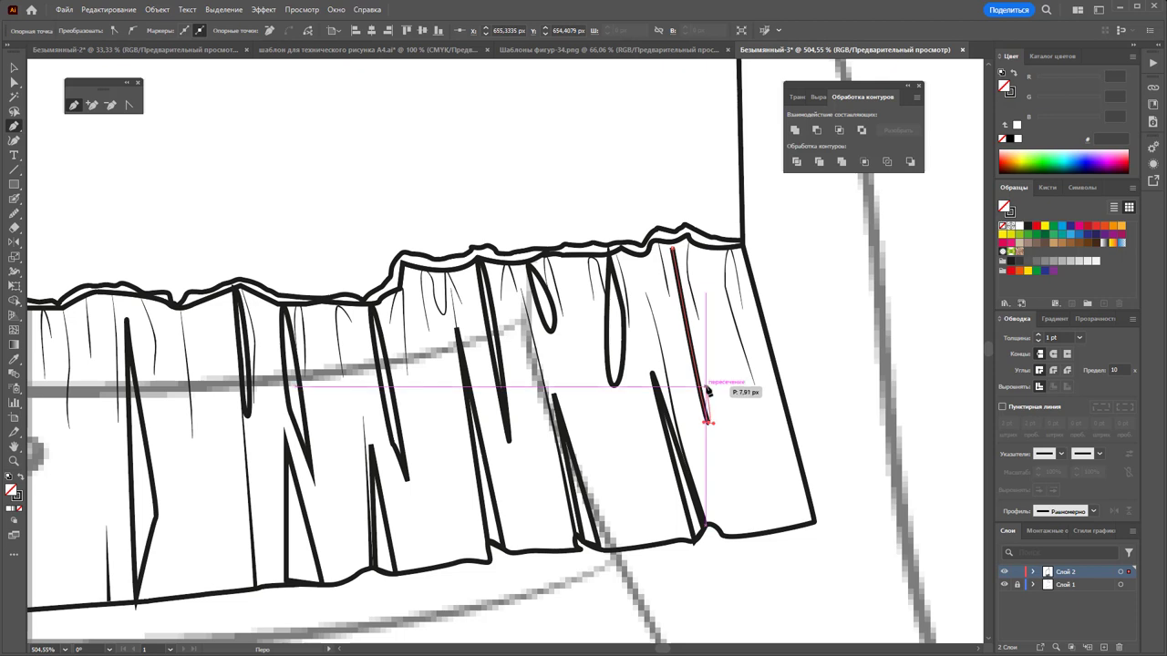
click(672, 249)
key(z)
alt+click(258, 411)
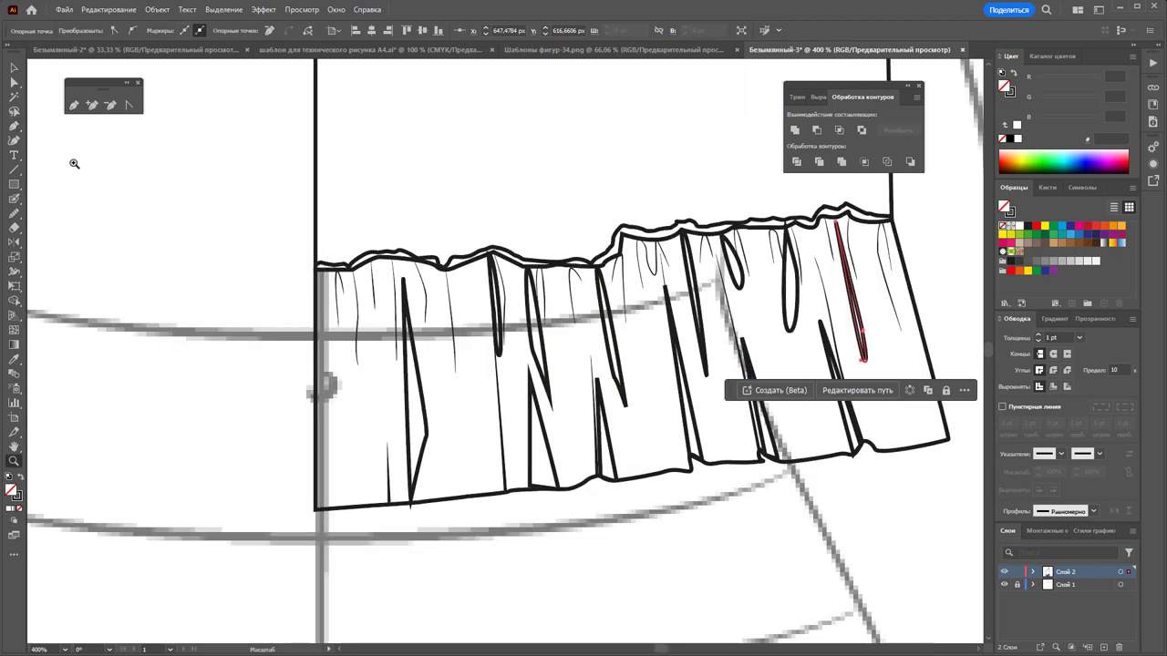
Draw a narrow closed fold loop at the flounce's left panel with the Pen
click(75, 104)
click(362, 267)
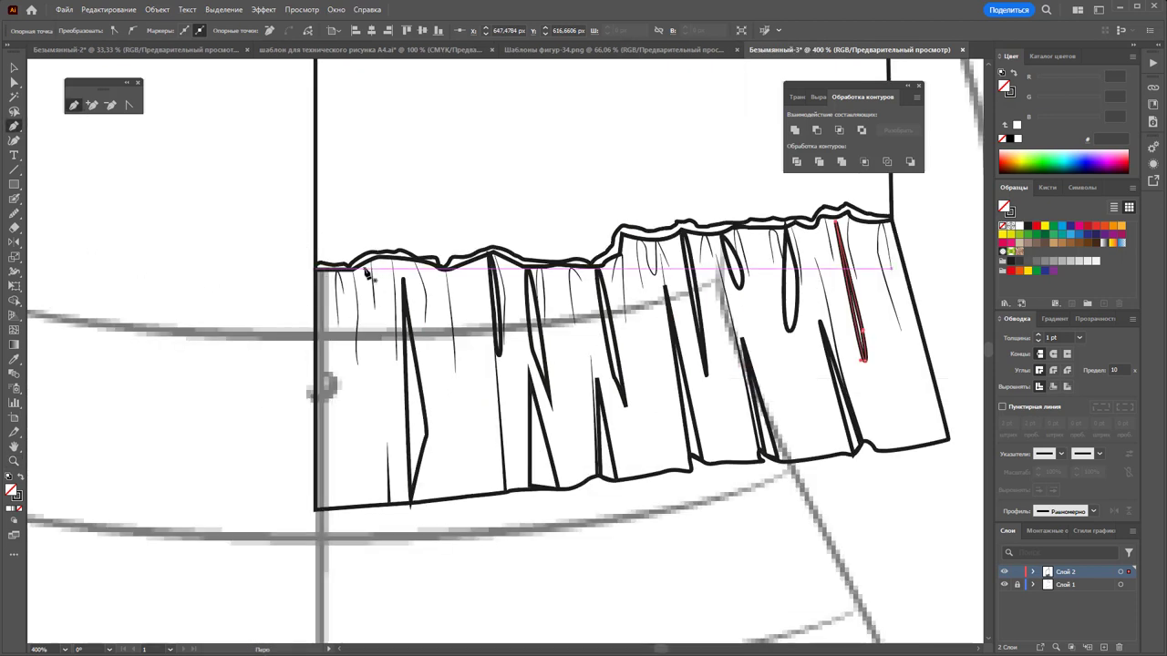
click(368, 487)
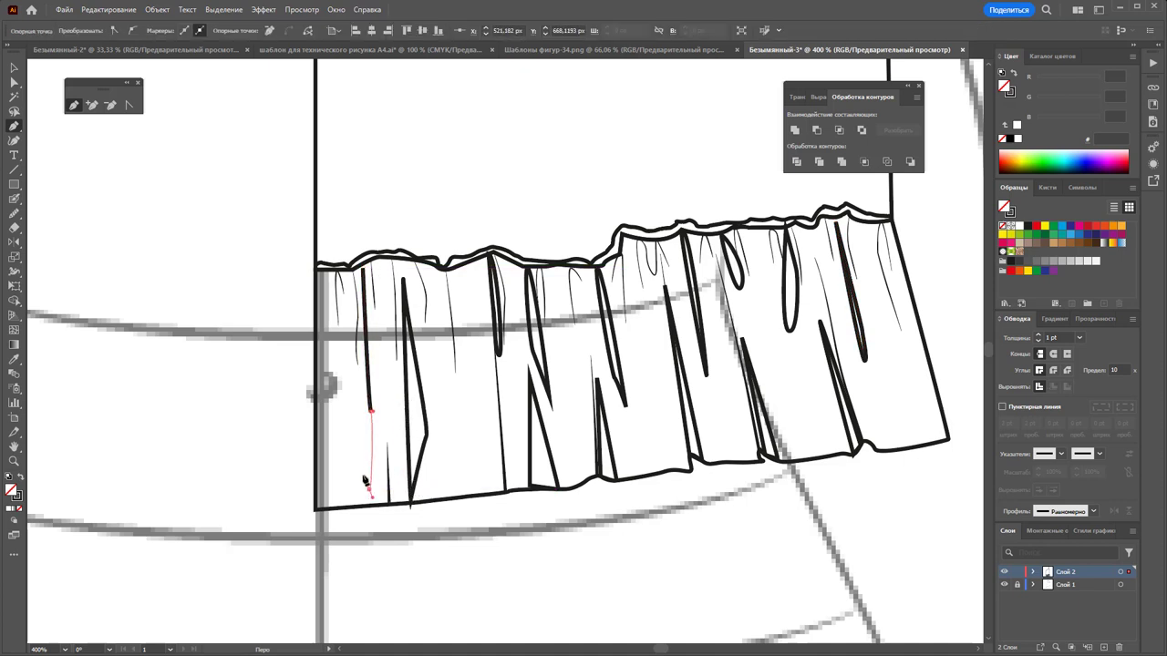
click(363, 268)
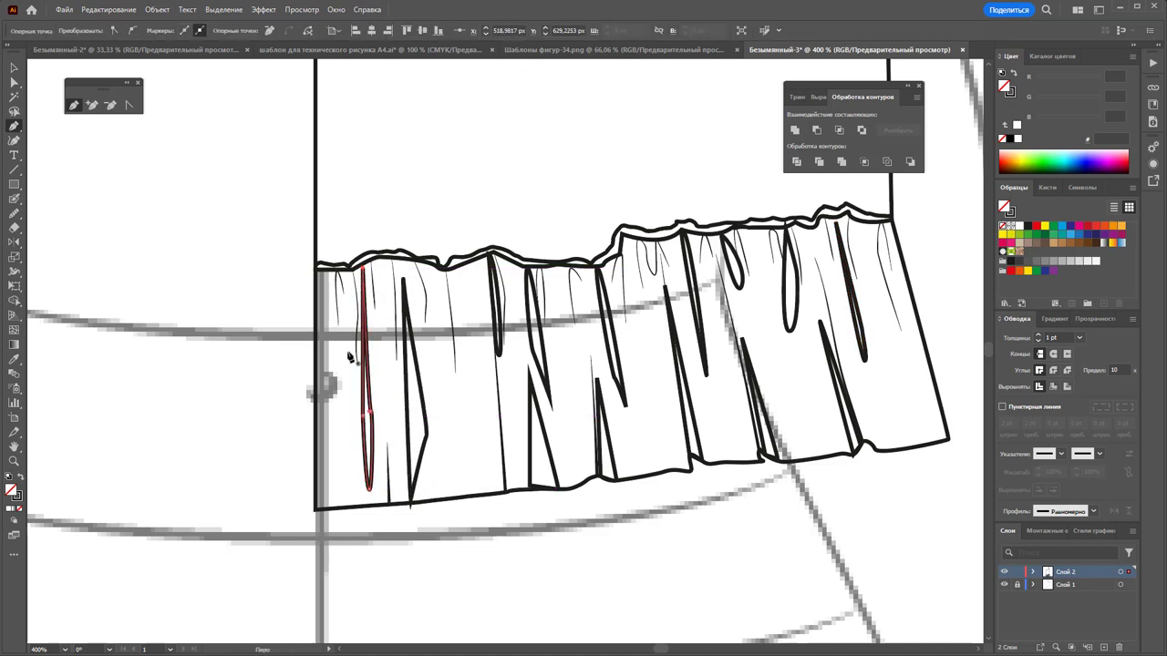
Select all fold shapes and swap fill and stroke so they become solid black
click(16, 66)
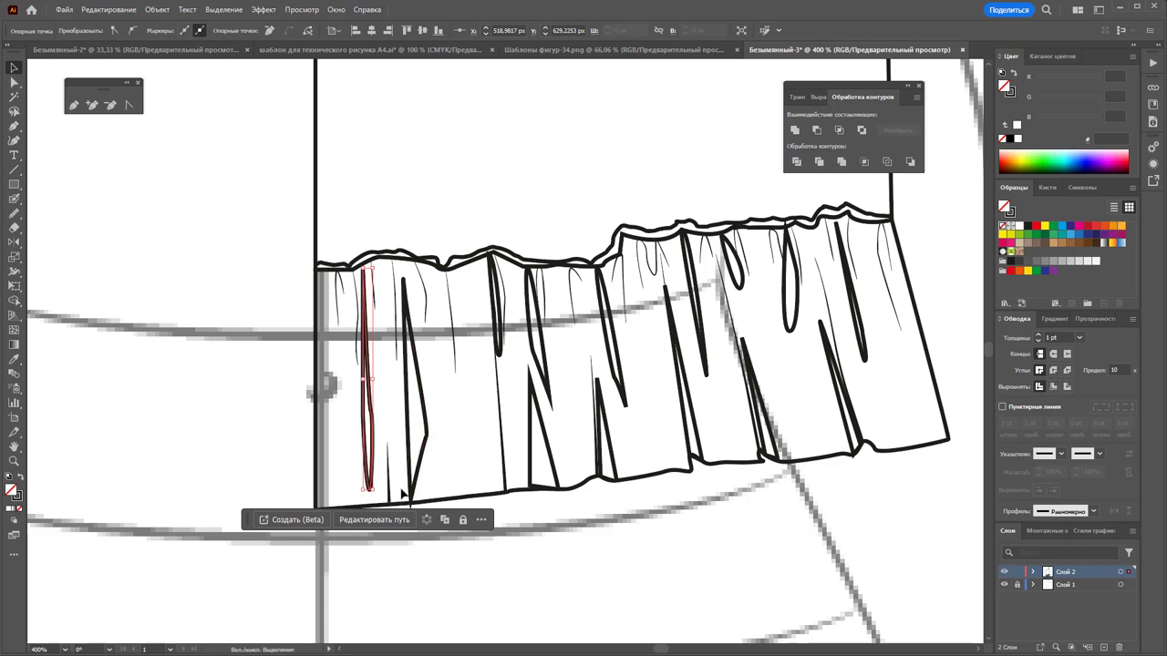
shift+click(427, 441)
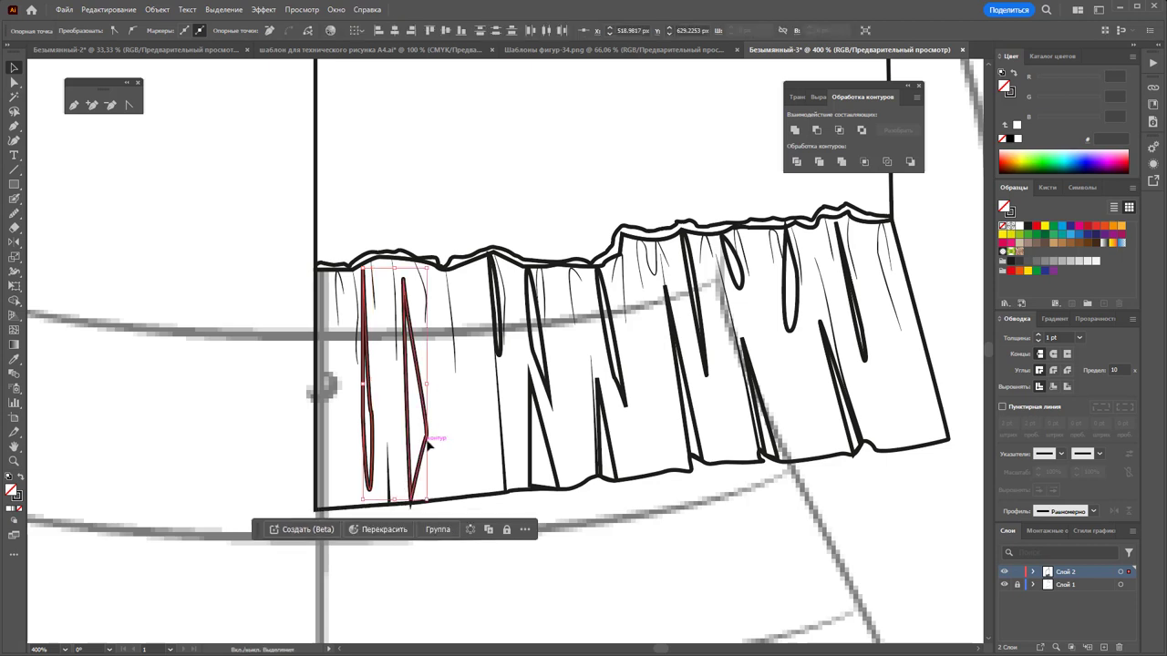
shift+click(498, 351)
shift+click(550, 392)
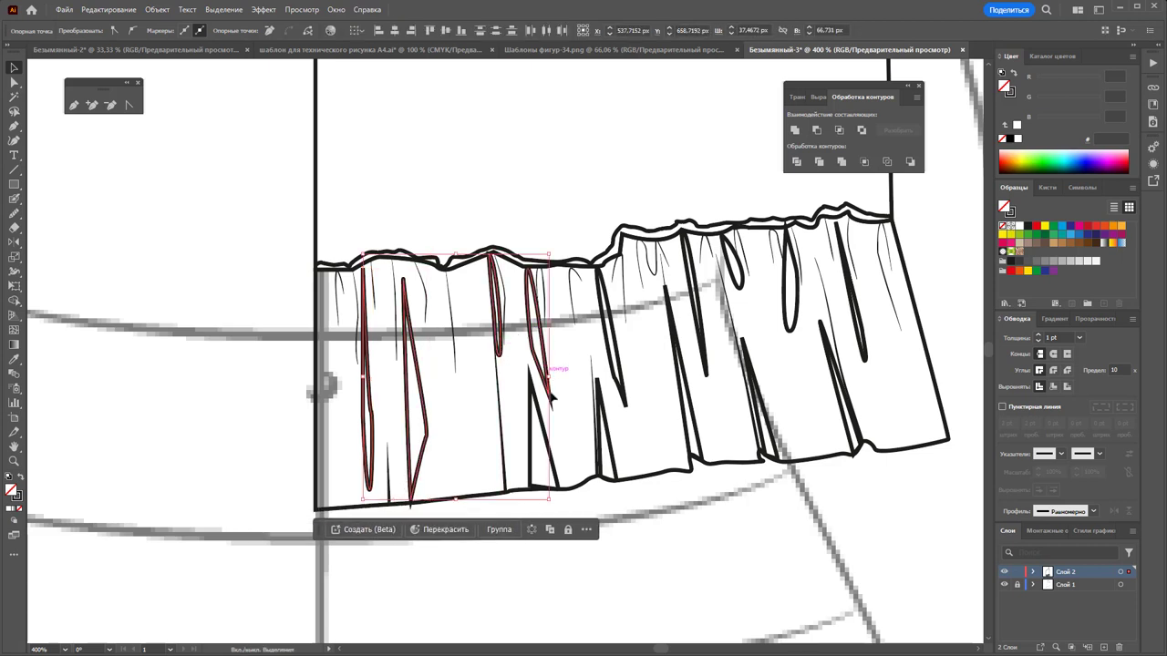
shift+click(622, 394)
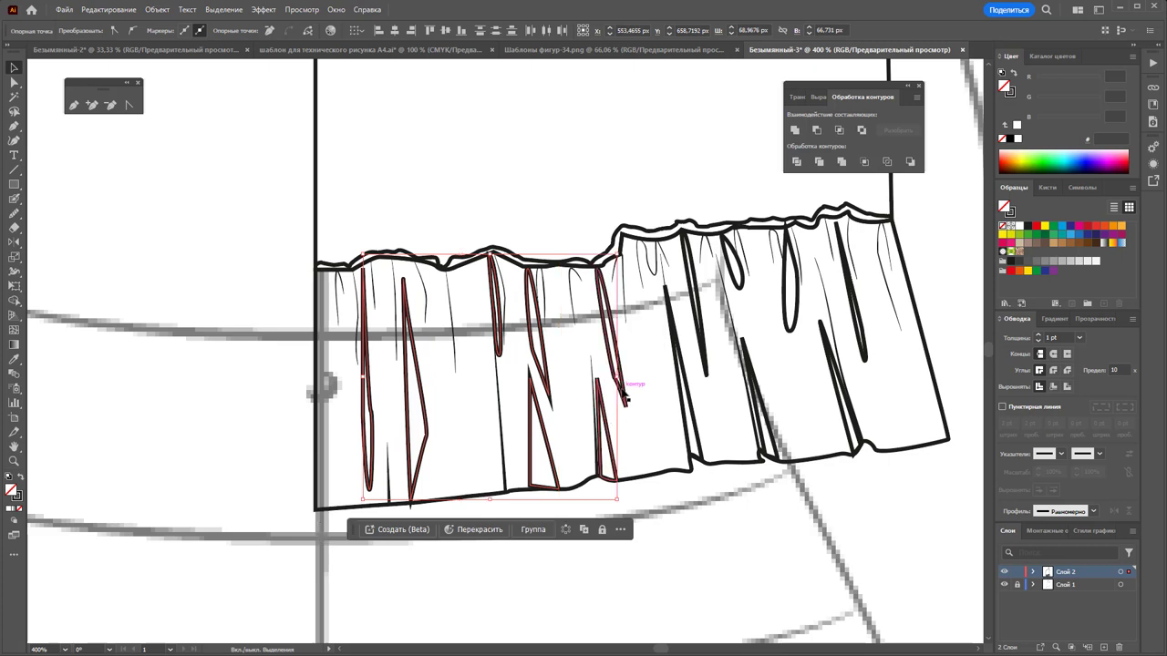
shift+click(702, 372)
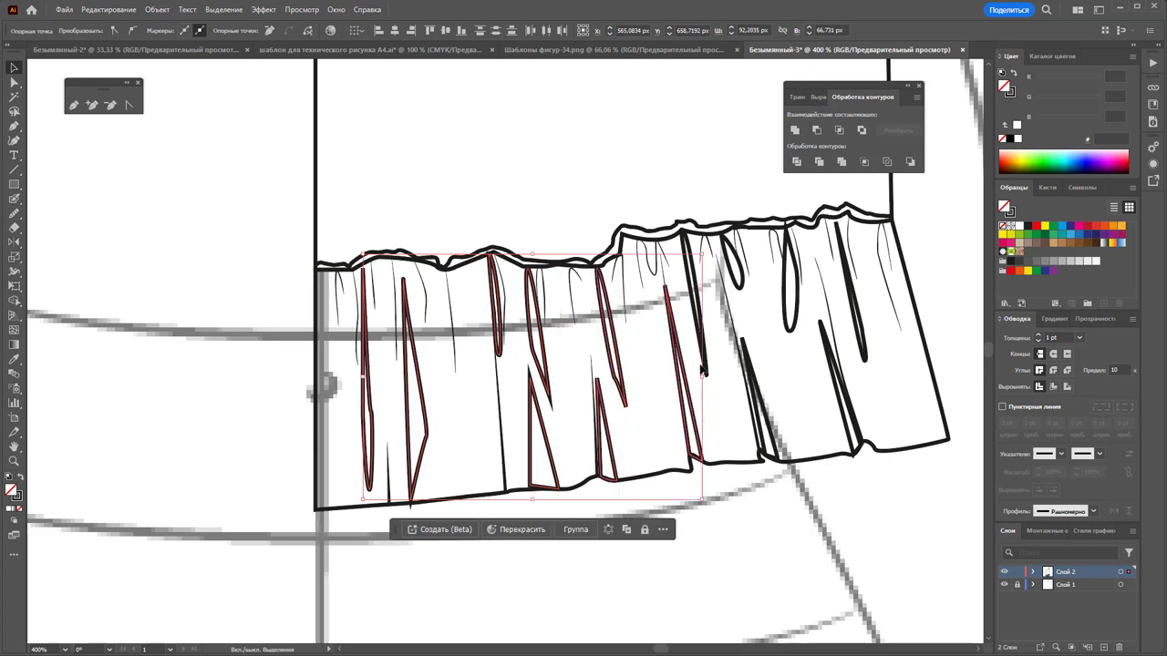
shift+click(707, 363)
shift+click(764, 398)
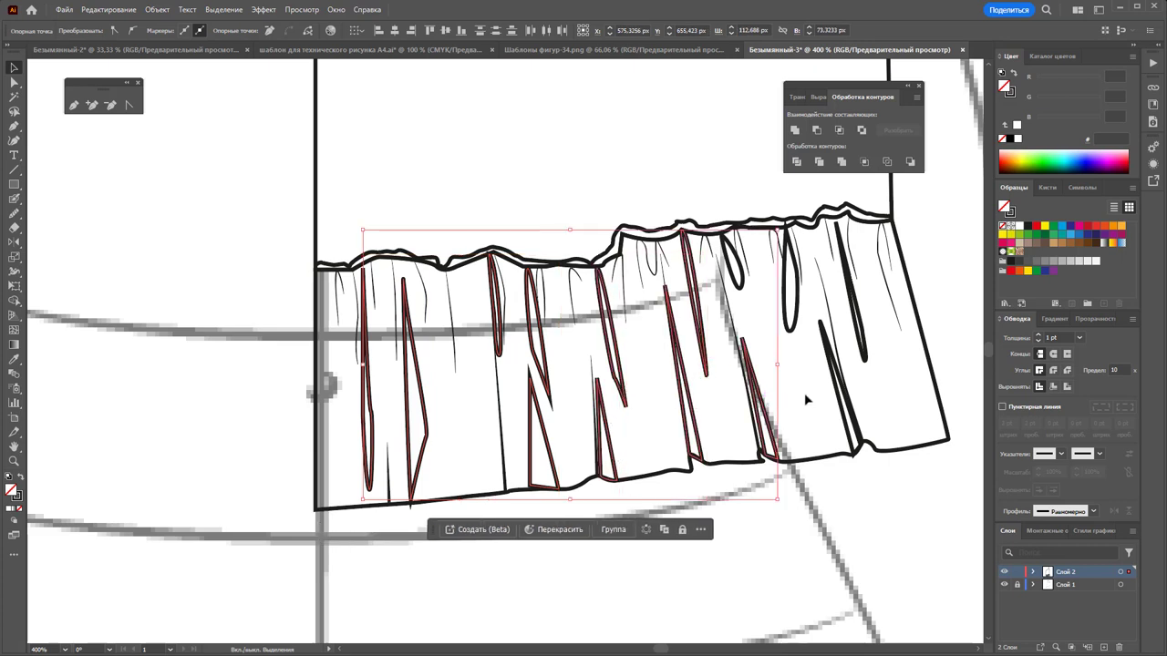
shift+click(839, 408)
shift+click(797, 328)
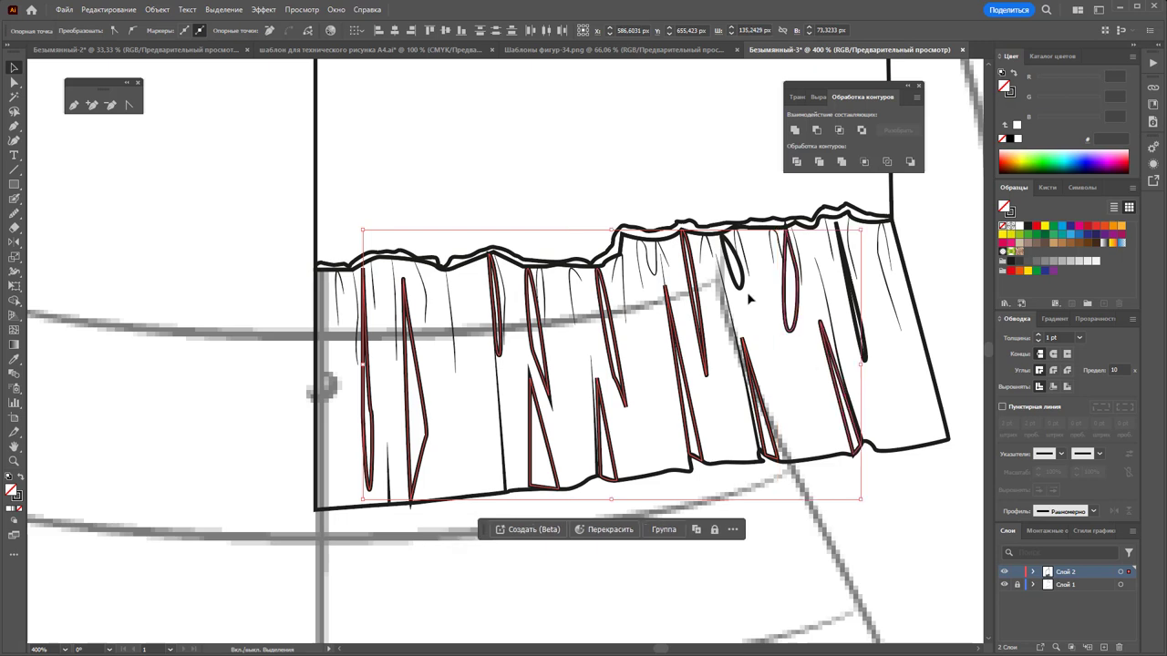
shift+click(852, 311)
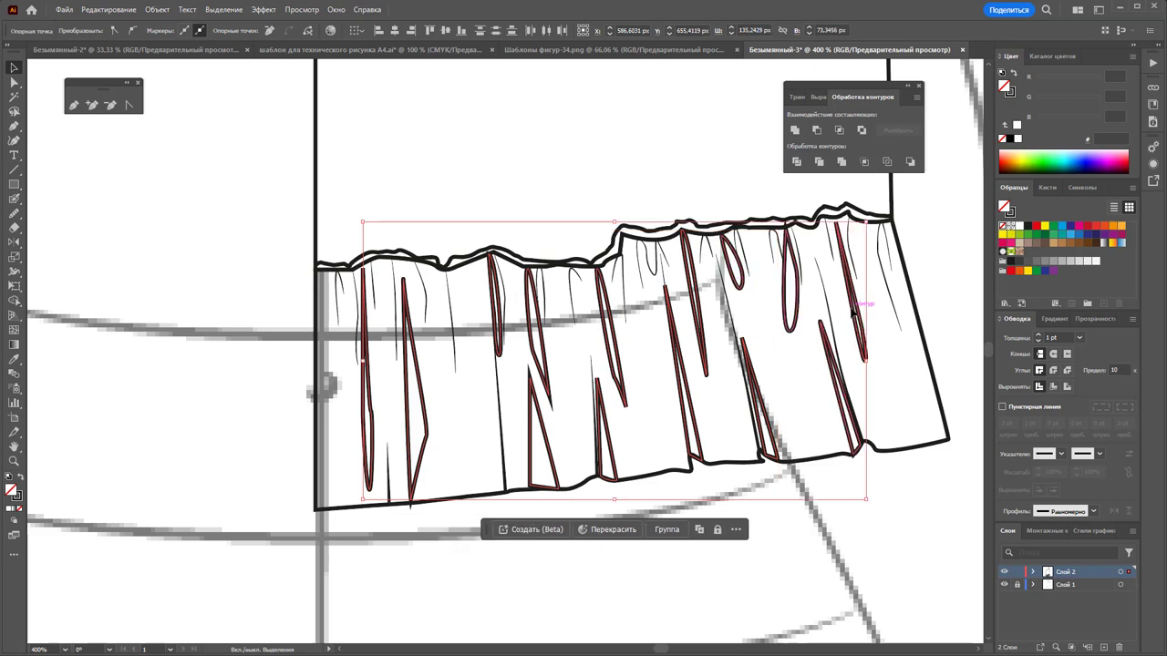
click(19, 477)
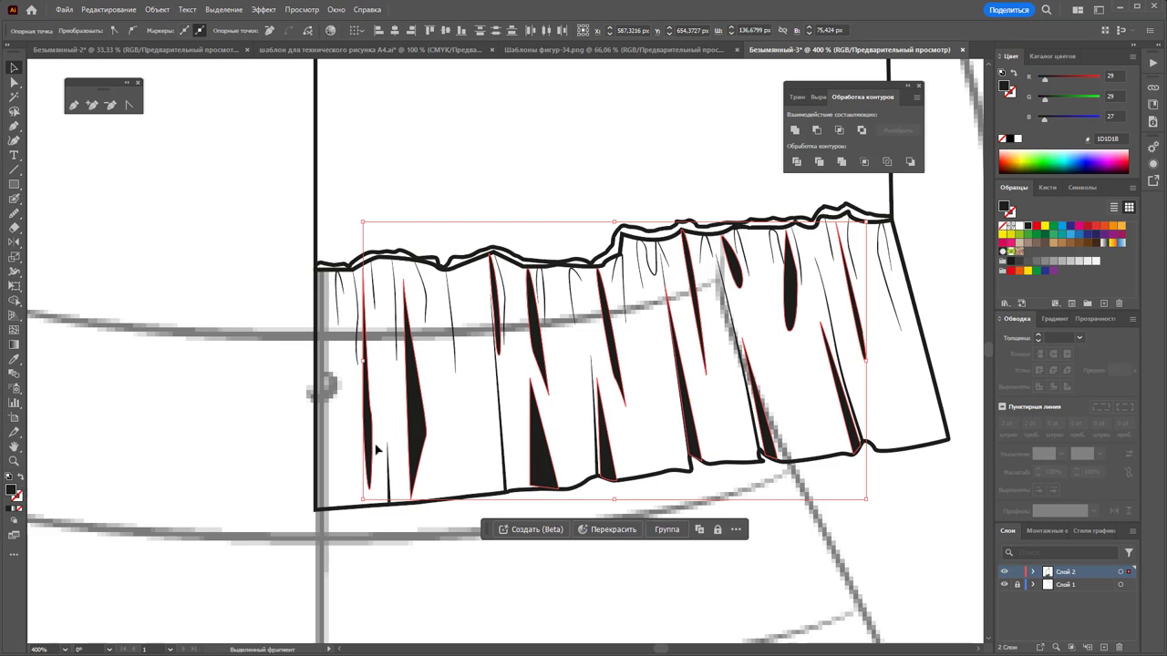
Group the black fold shapes and fade the group almost fully transparent
right_click(407, 406)
click(433, 547)
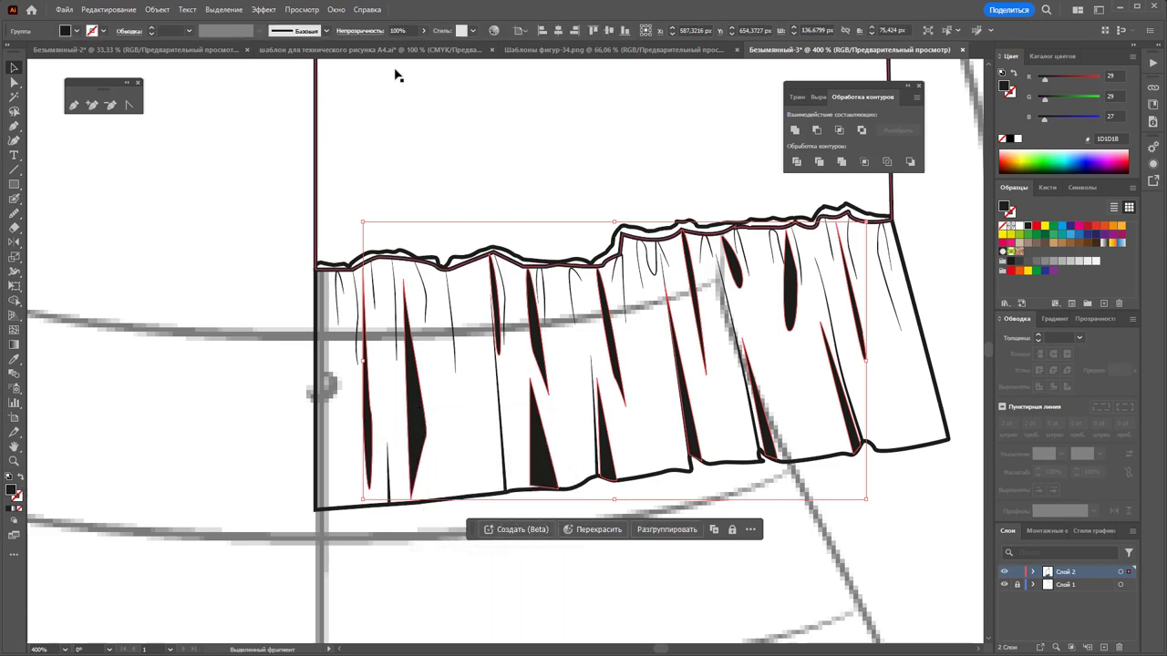
click(423, 30)
drag(425, 47, 379, 50)
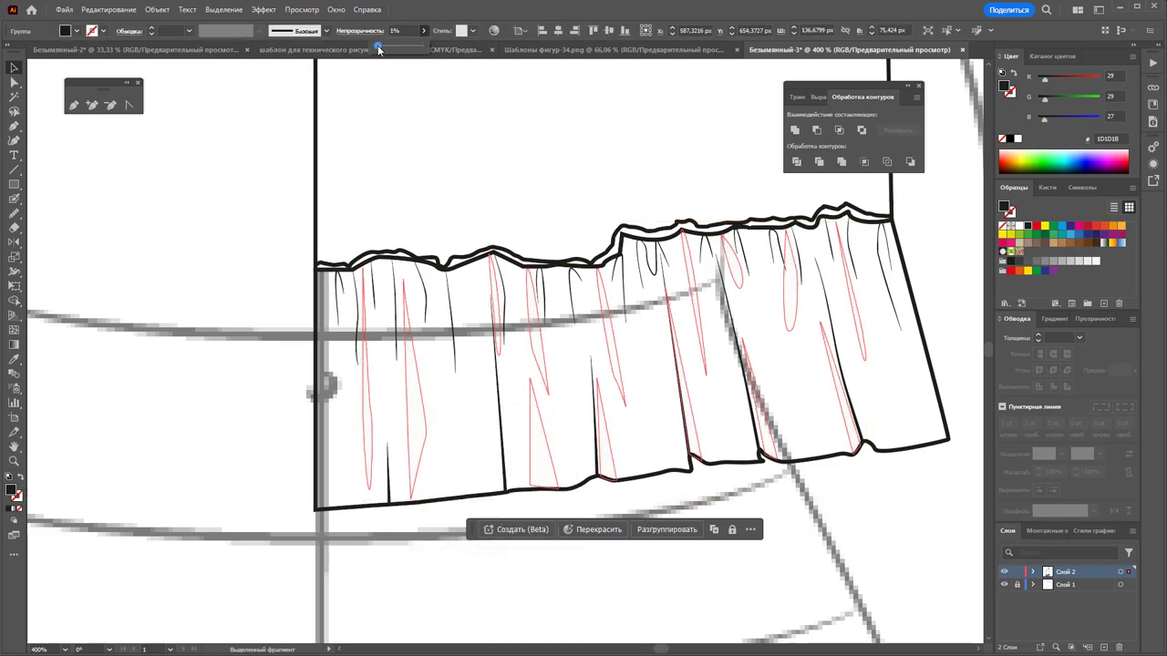
Give the flounce outline an opaque white fill
click(474, 155)
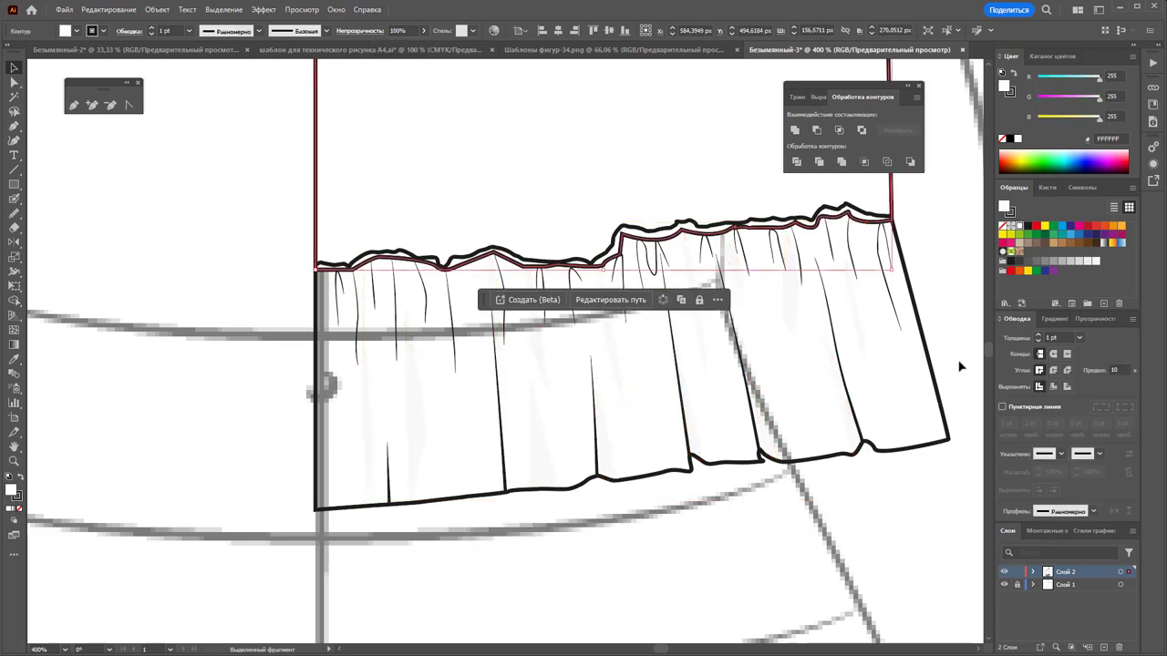
click(938, 375)
click(1018, 228)
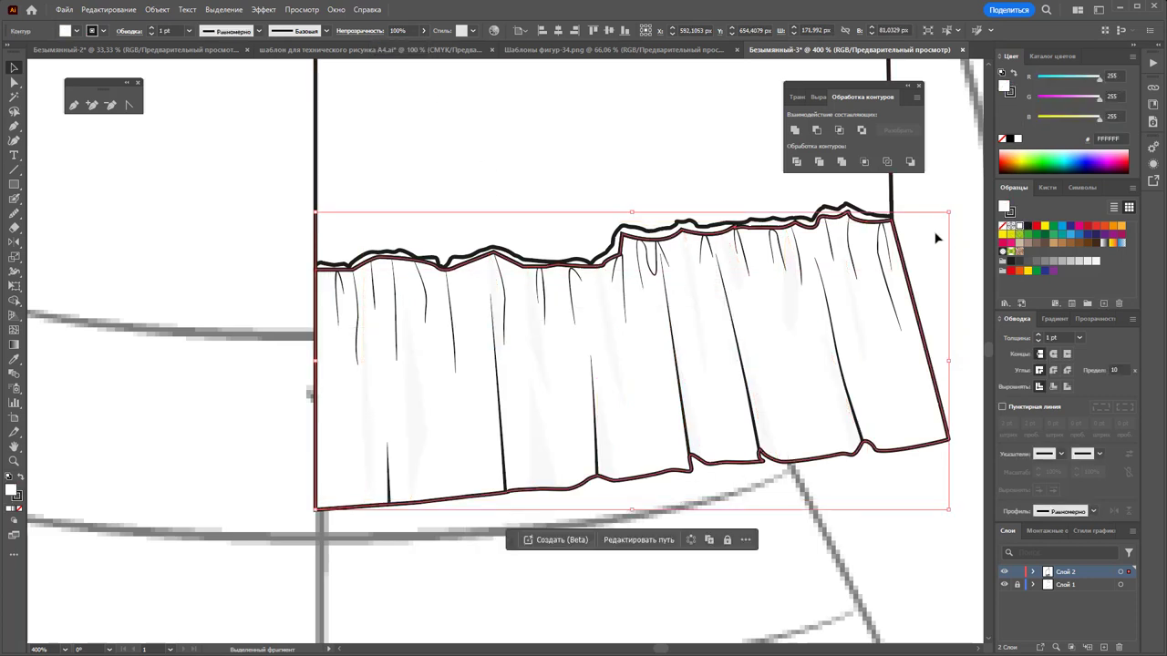
click(935, 234)
Raise the fold group's opacity slightly so the shading reads faint grey
click(534, 447)
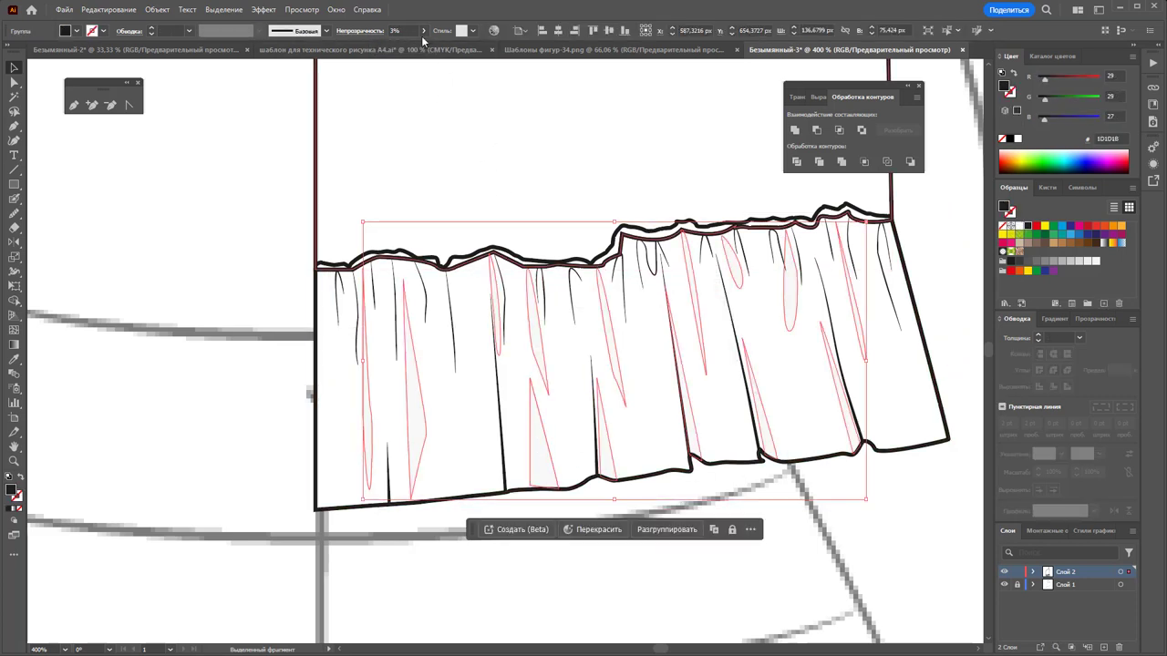
click(423, 30)
drag(374, 46, 379, 46)
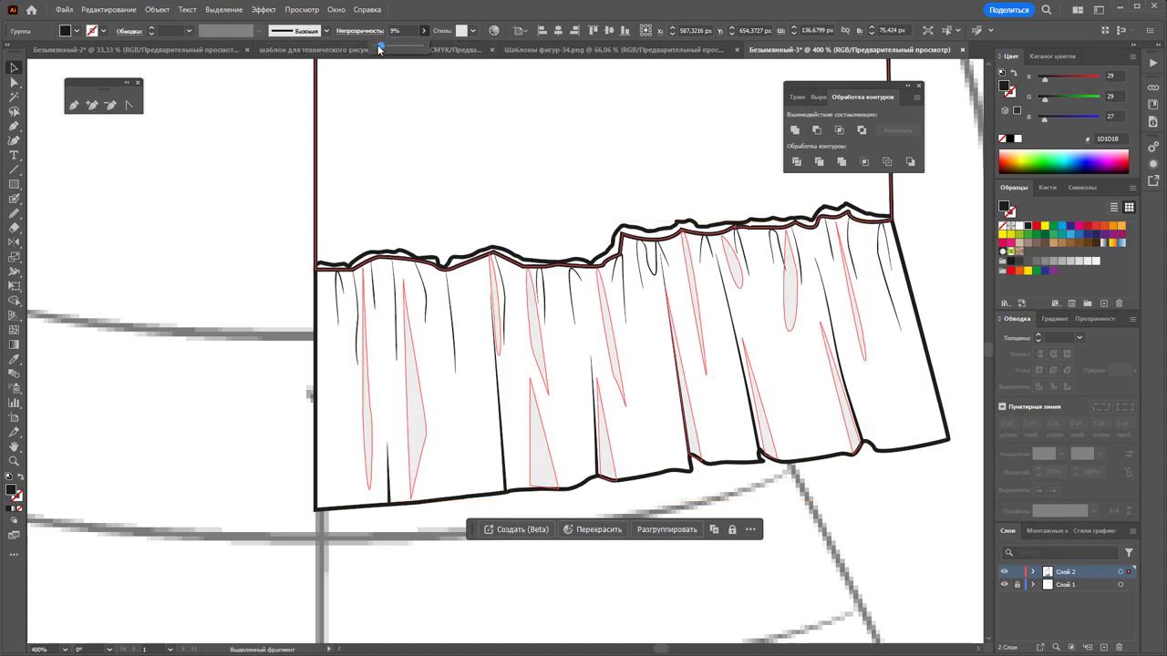
click(255, 166)
Zoom out to the whole figure and marquee-select the camisole half
key(z)
alt+click(501, 271)
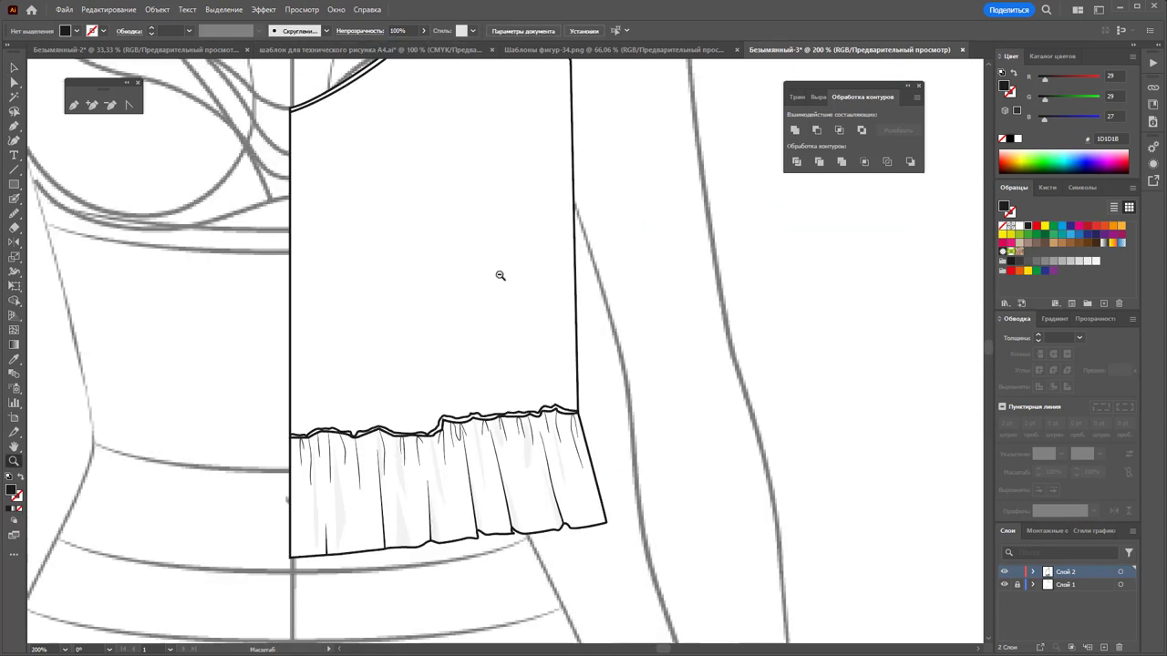
alt+click(438, 310)
alt+click(604, 502)
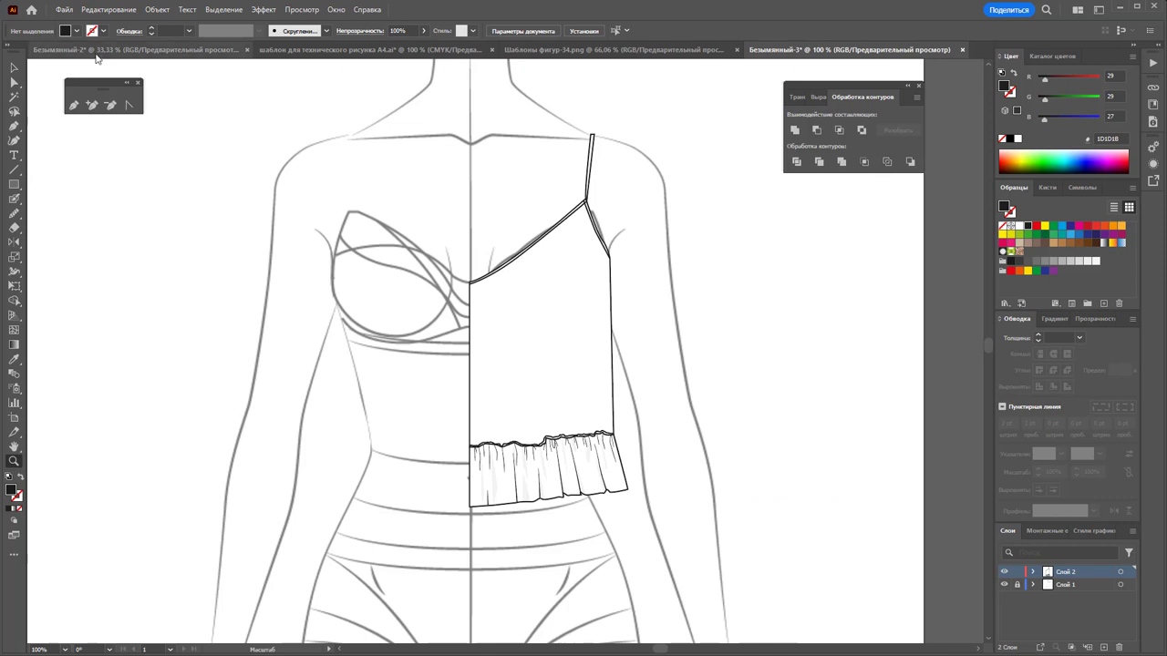
click(16, 68)
drag(392, 113, 675, 513)
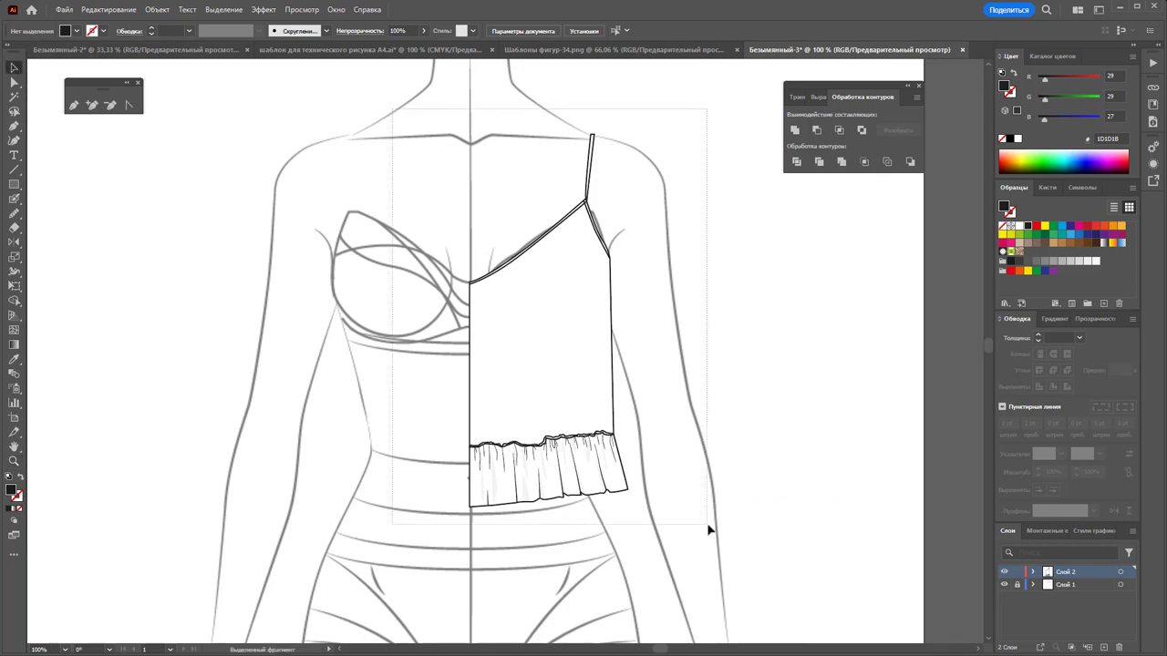
Reflect a copy across the centre line, nudge it 1 px right, and select both body pieces
click(14, 242)
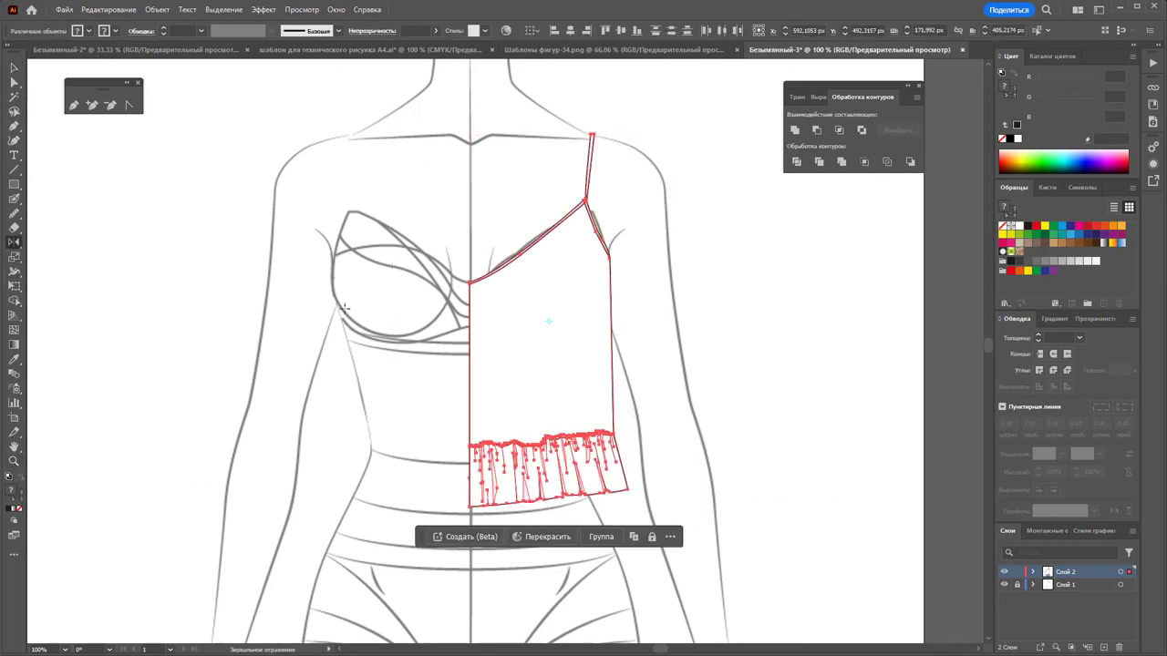
click(469, 348)
drag(469, 348, 286, 337)
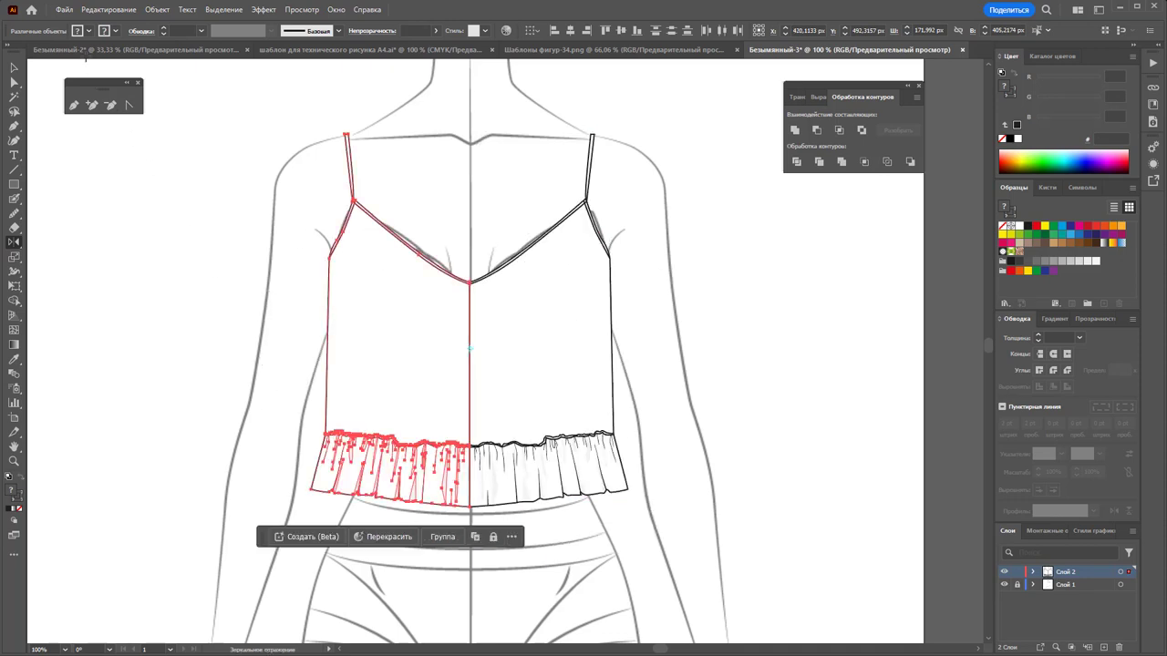
click(13, 66)
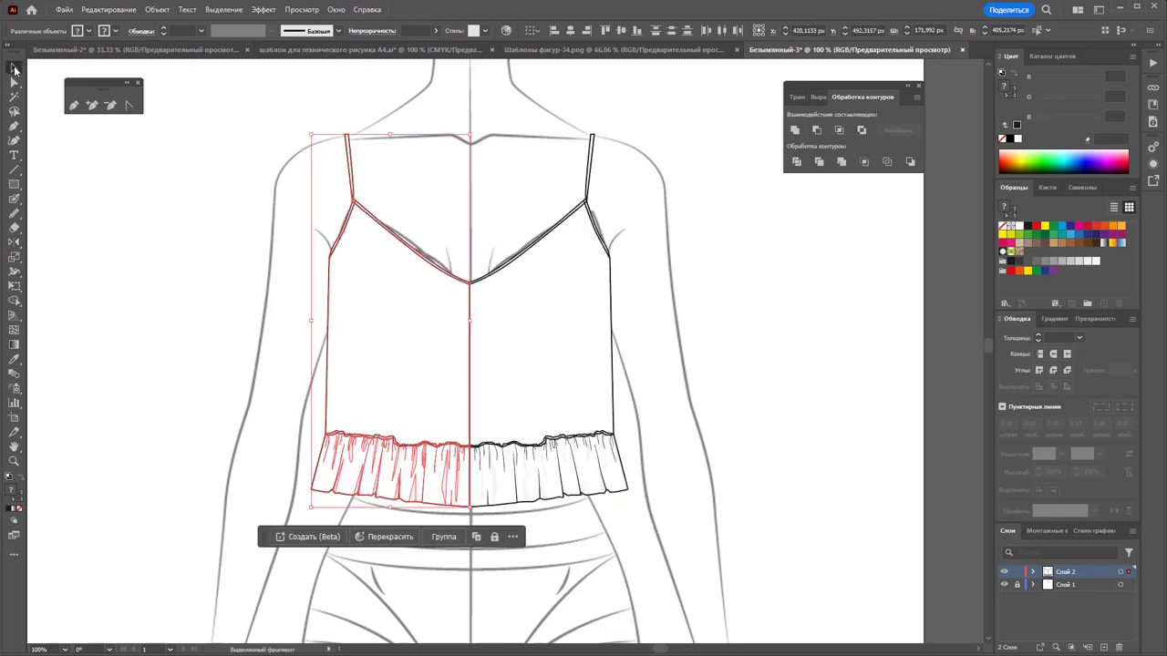
key(Right)
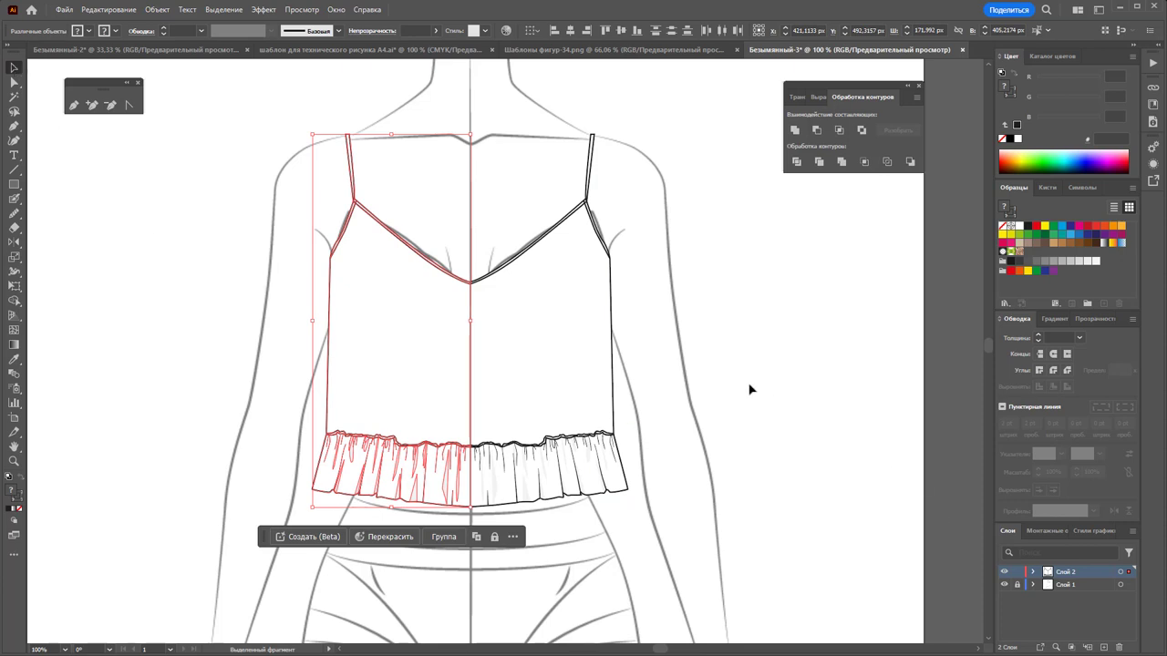
click(552, 367)
shift+click(403, 361)
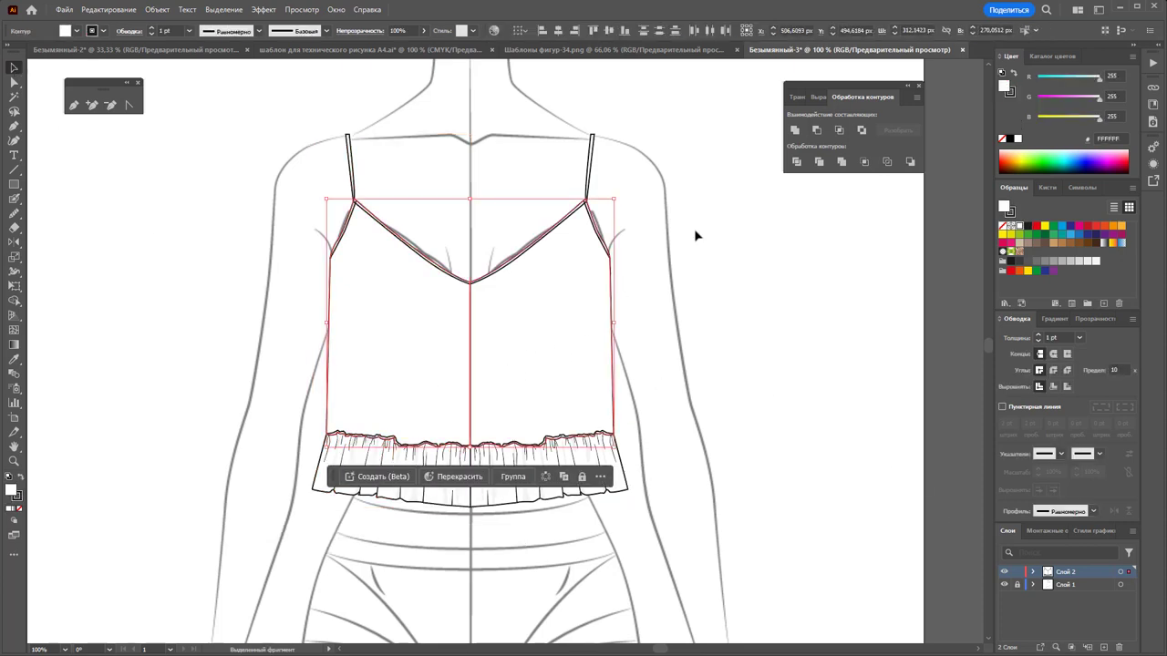
Unite the two camisole body halves into one shape
click(801, 131)
right_click(485, 355)
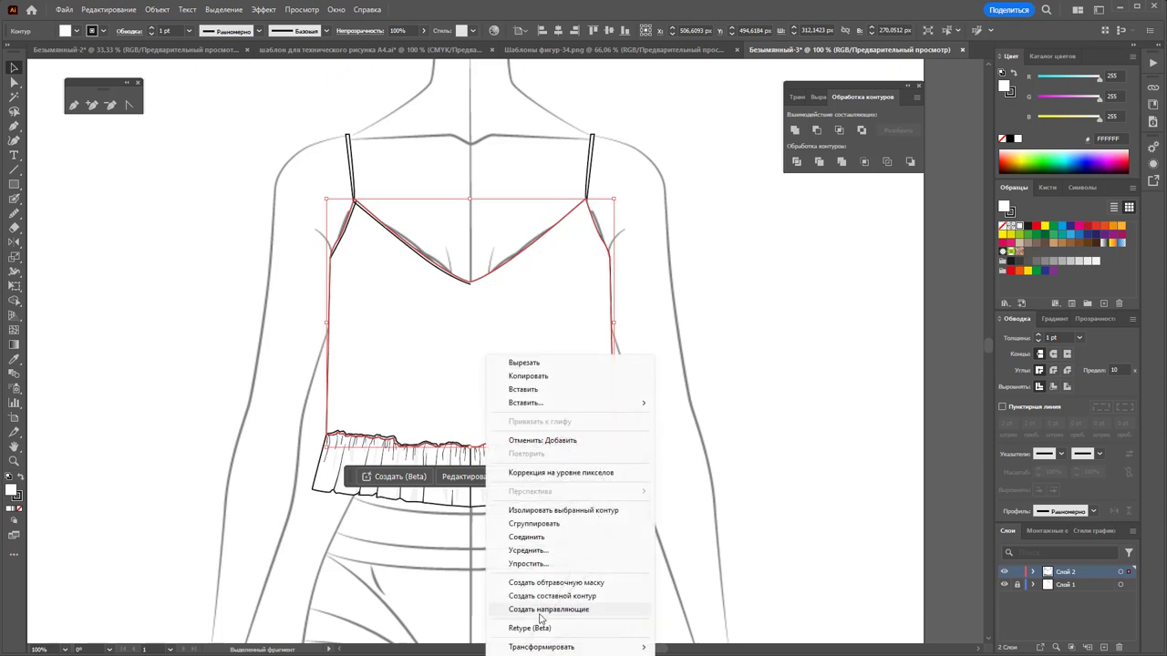
click(751, 584)
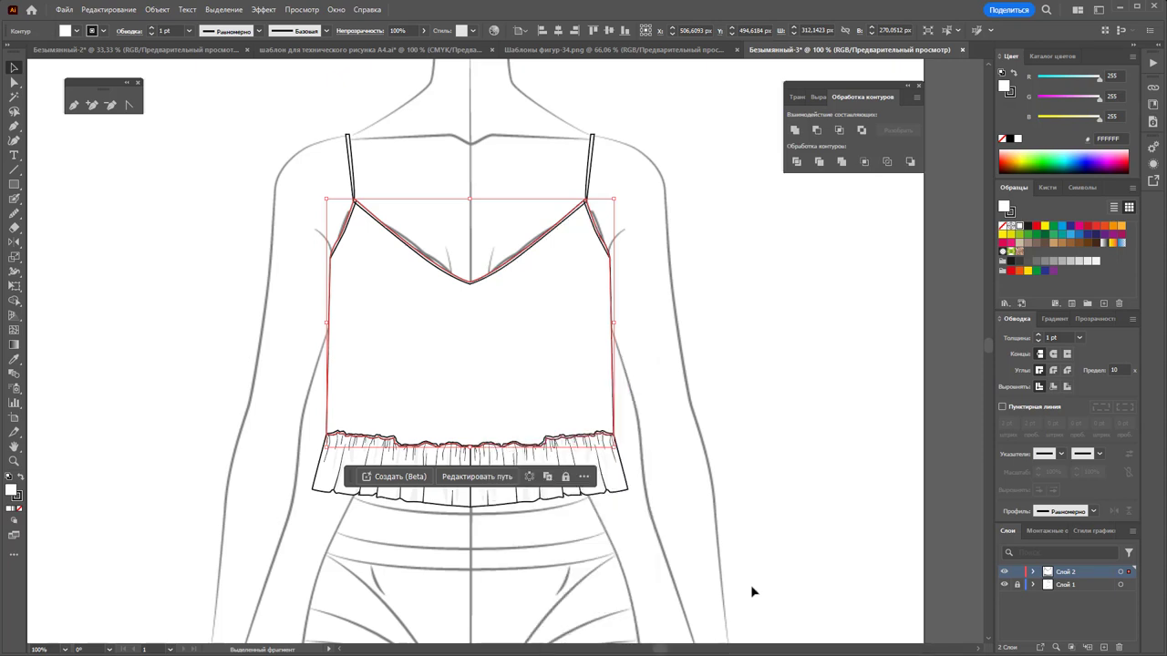
Unite the two frill halves, send the frill to back, and zoom into the gathers
click(619, 482)
shift+click(352, 477)
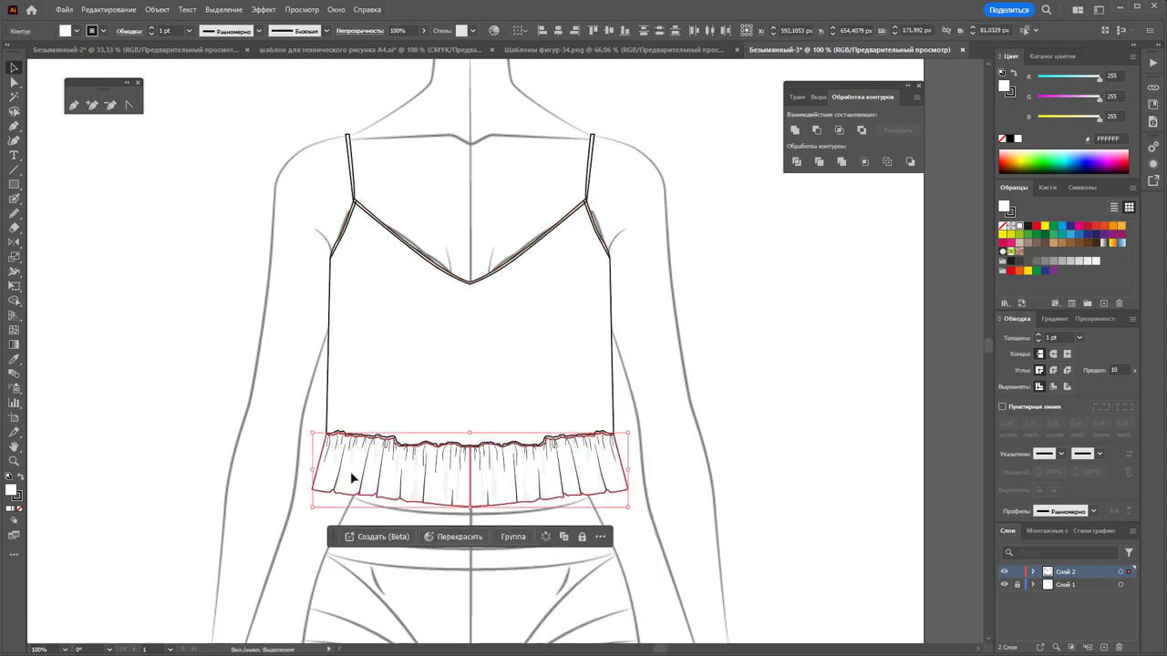
click(794, 130)
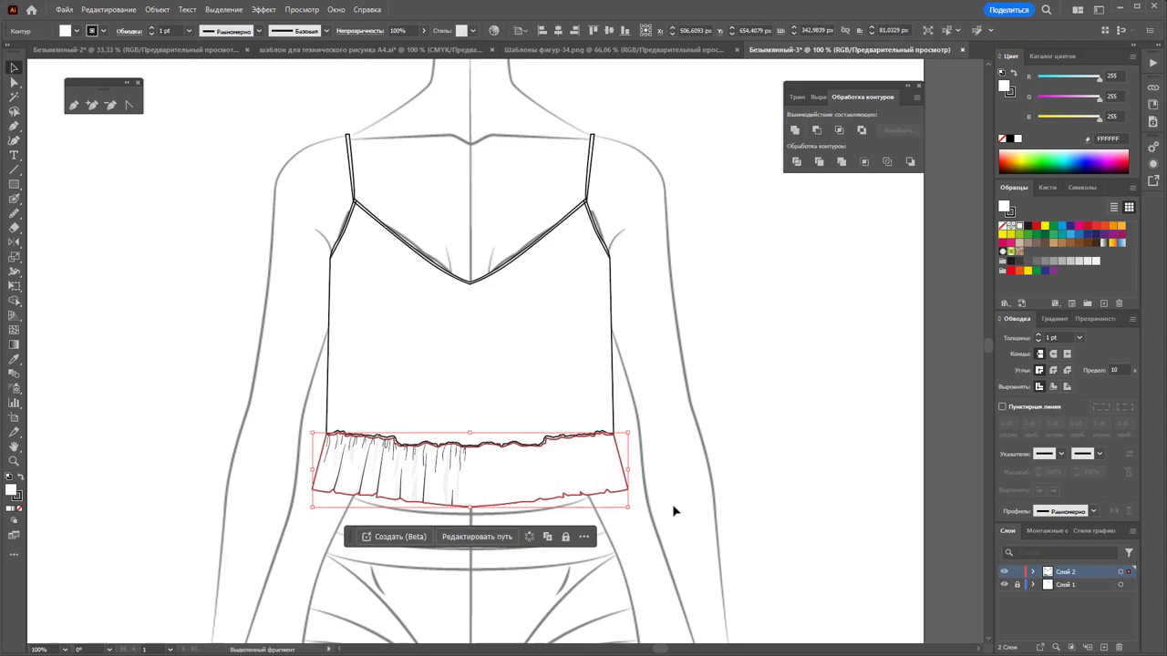
right_click(531, 472)
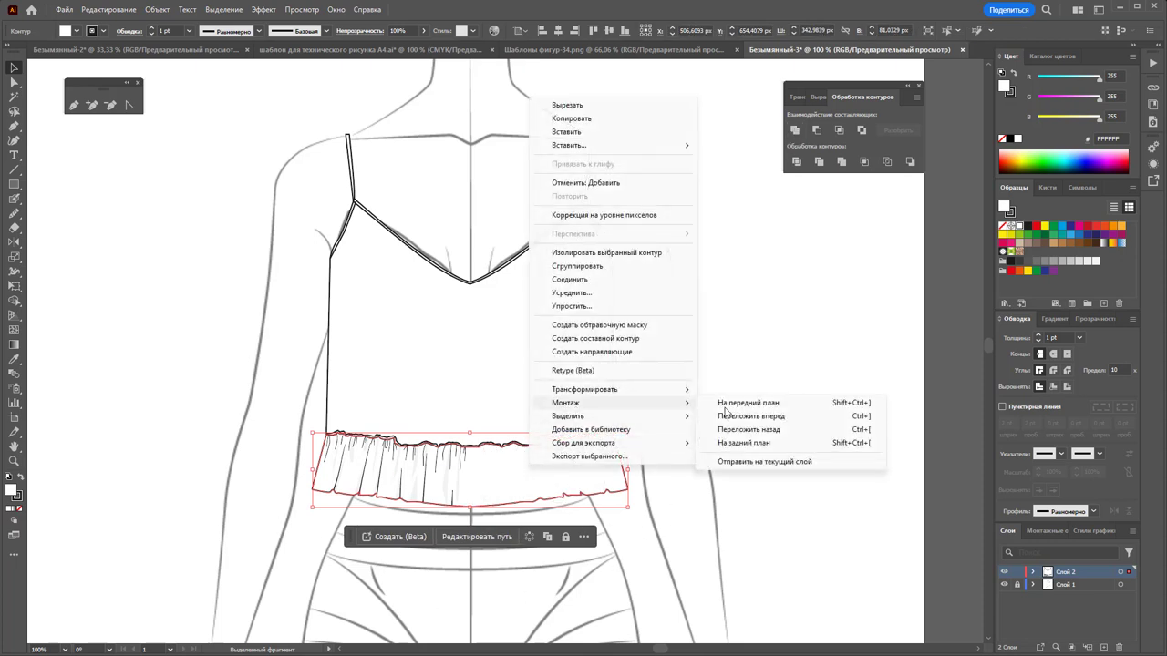
click(757, 445)
click(541, 503)
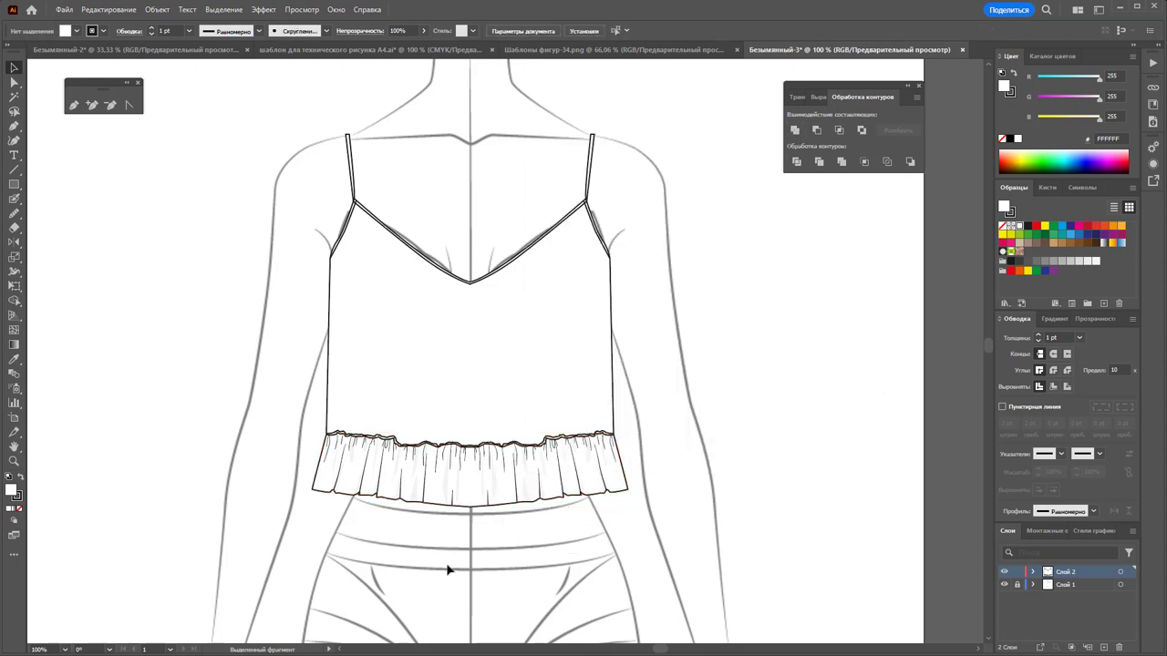
click(14, 460)
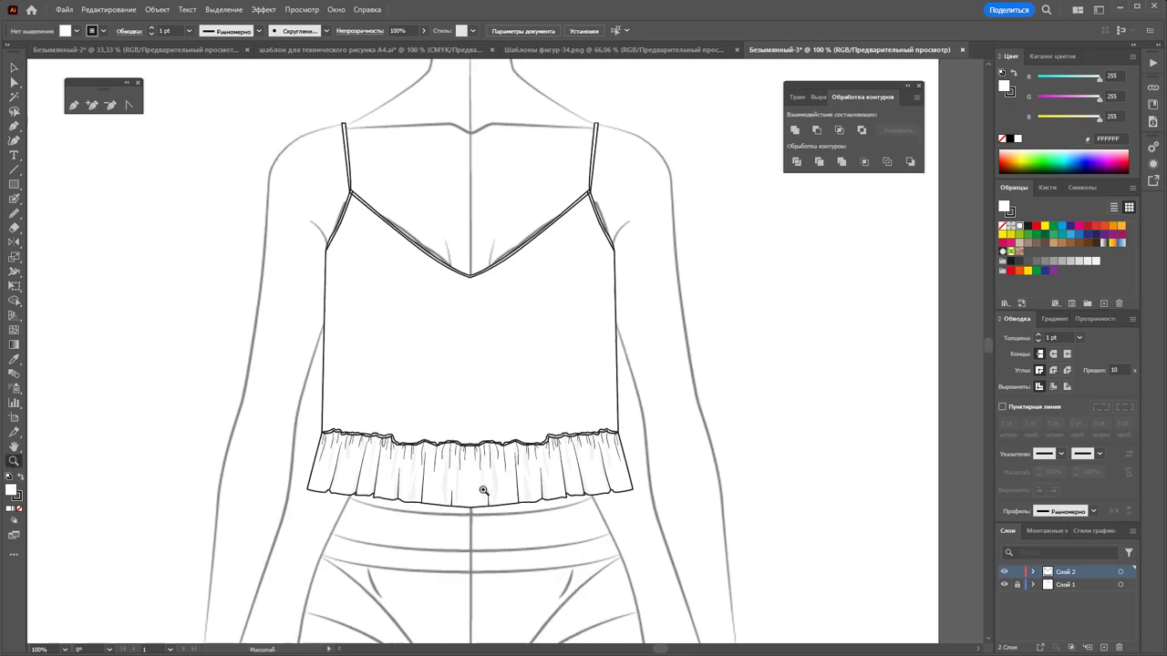
drag(476, 488, 736, 424)
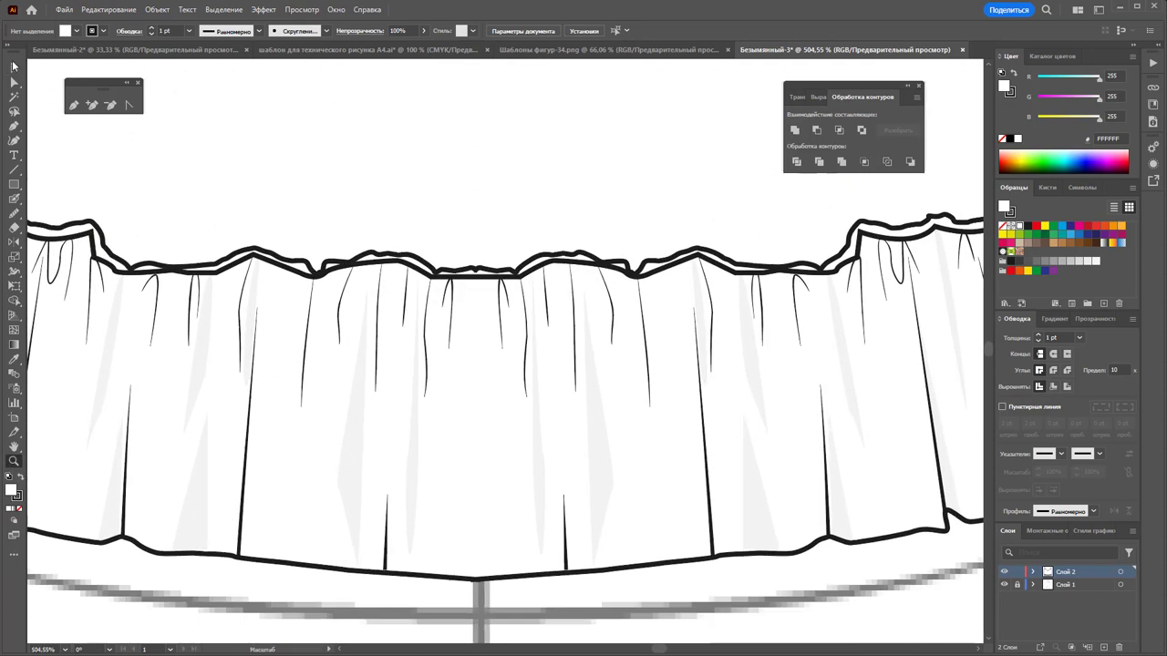
Enter isolation mode on the pleat-line group, restoring it after an accidental delete
click(15, 69)
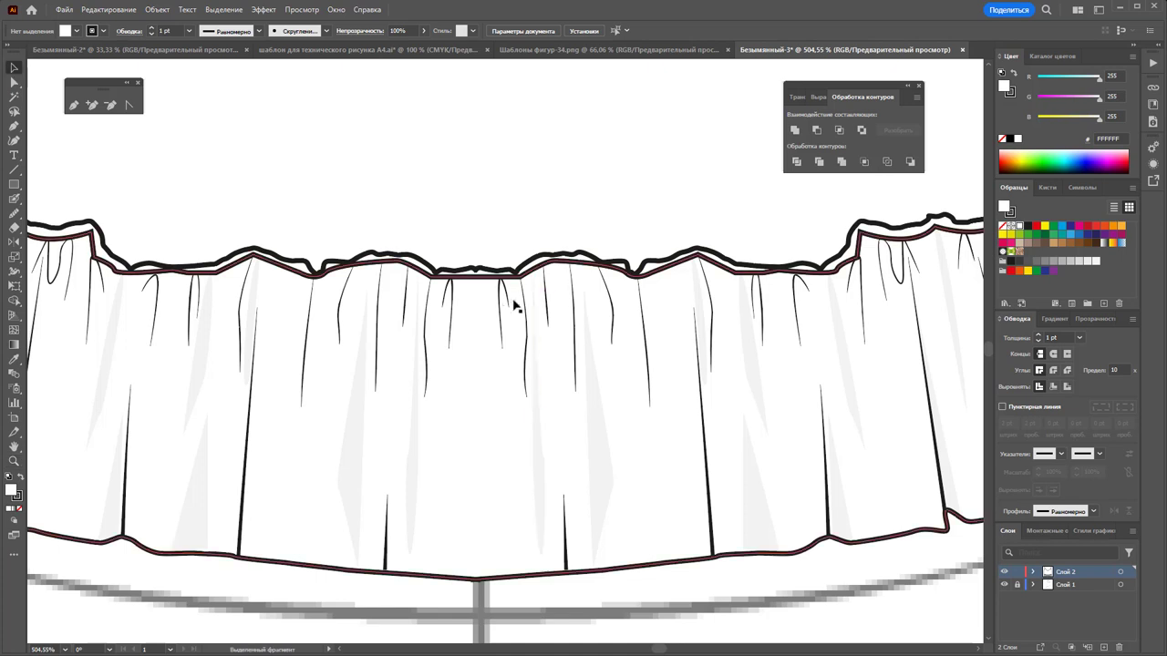
click(506, 309)
key(Delete)
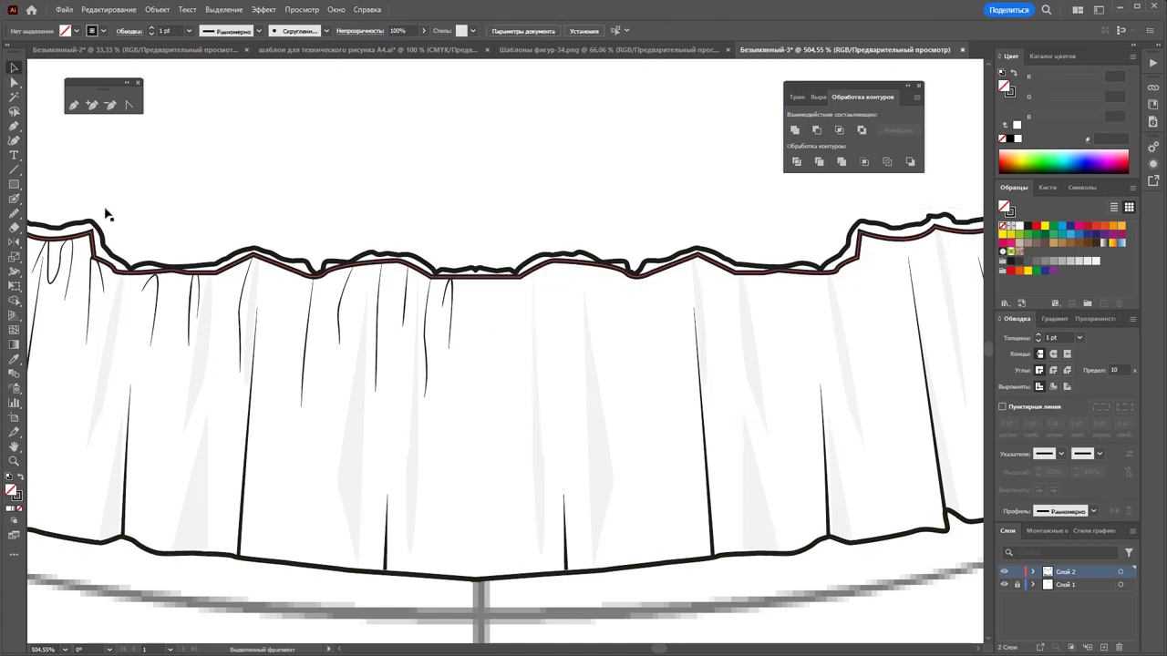
key(ctrl+z)
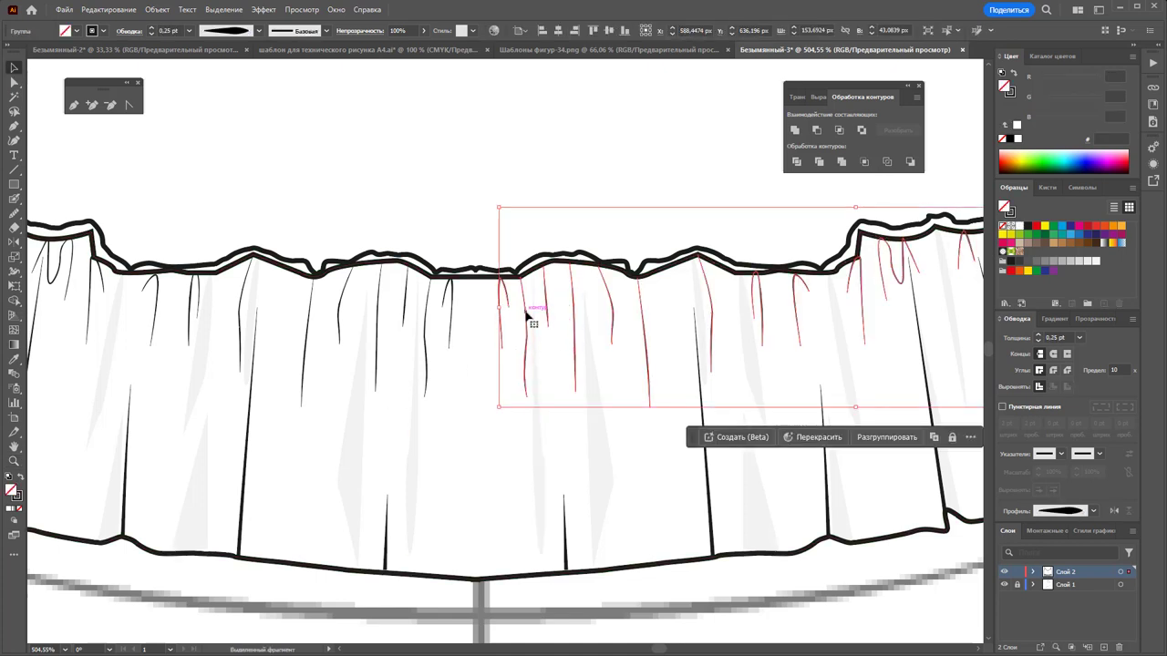
double_click(505, 306)
click(508, 297)
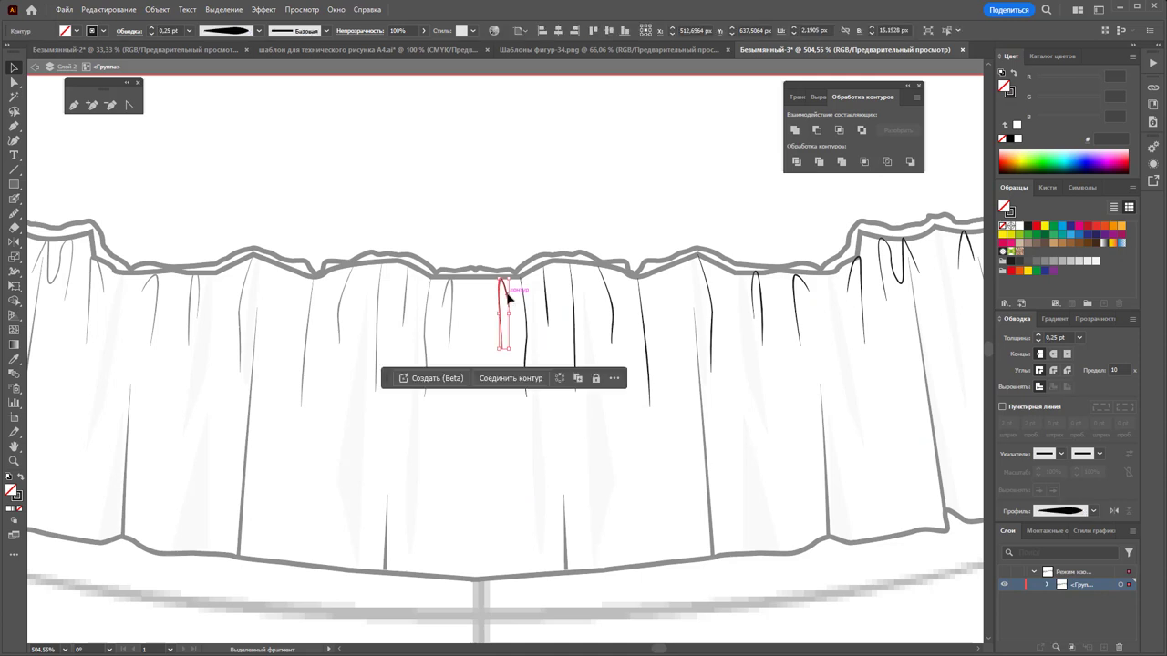
click(490, 221)
double_click(489, 222)
click(74, 104)
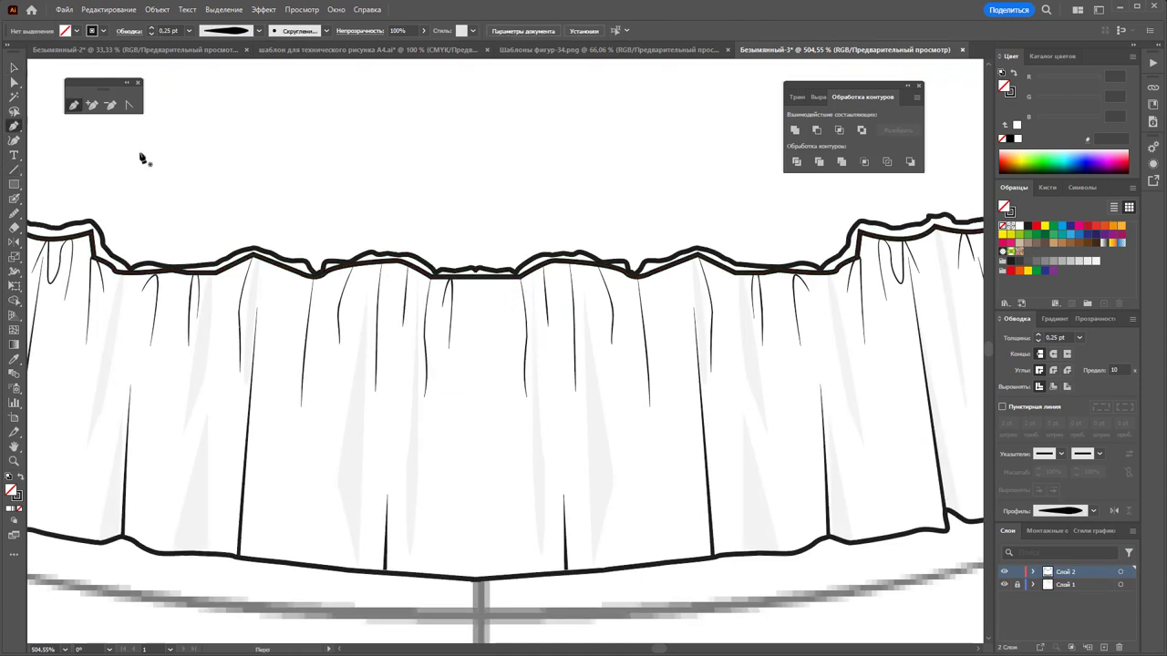
click(12, 67)
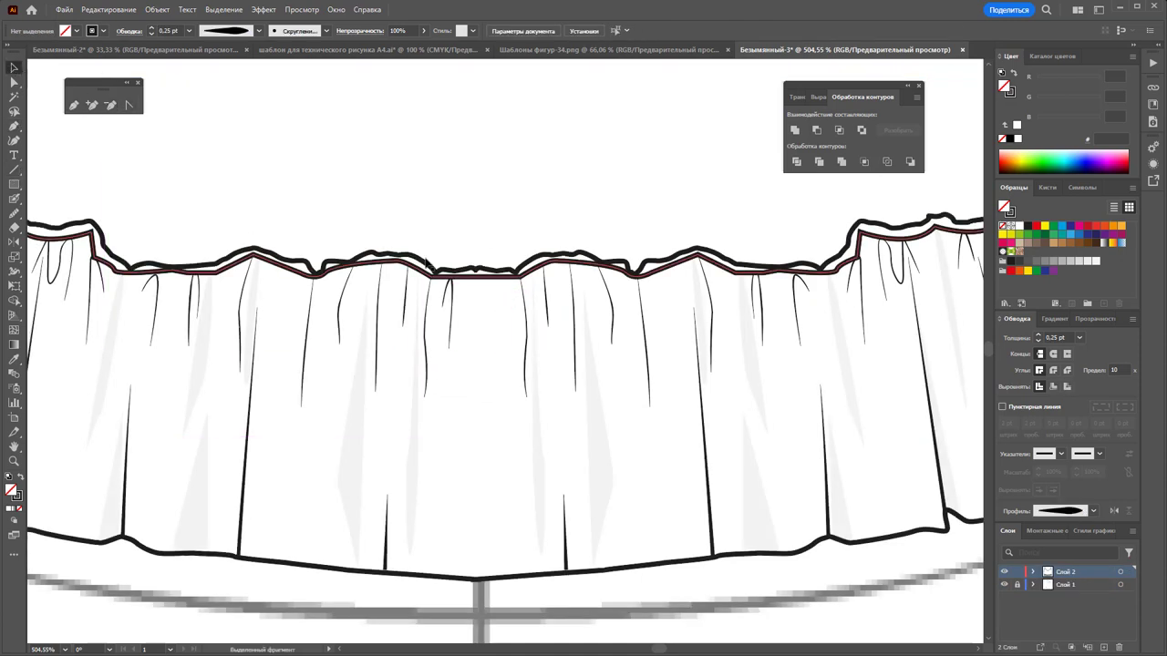
double_click(533, 330)
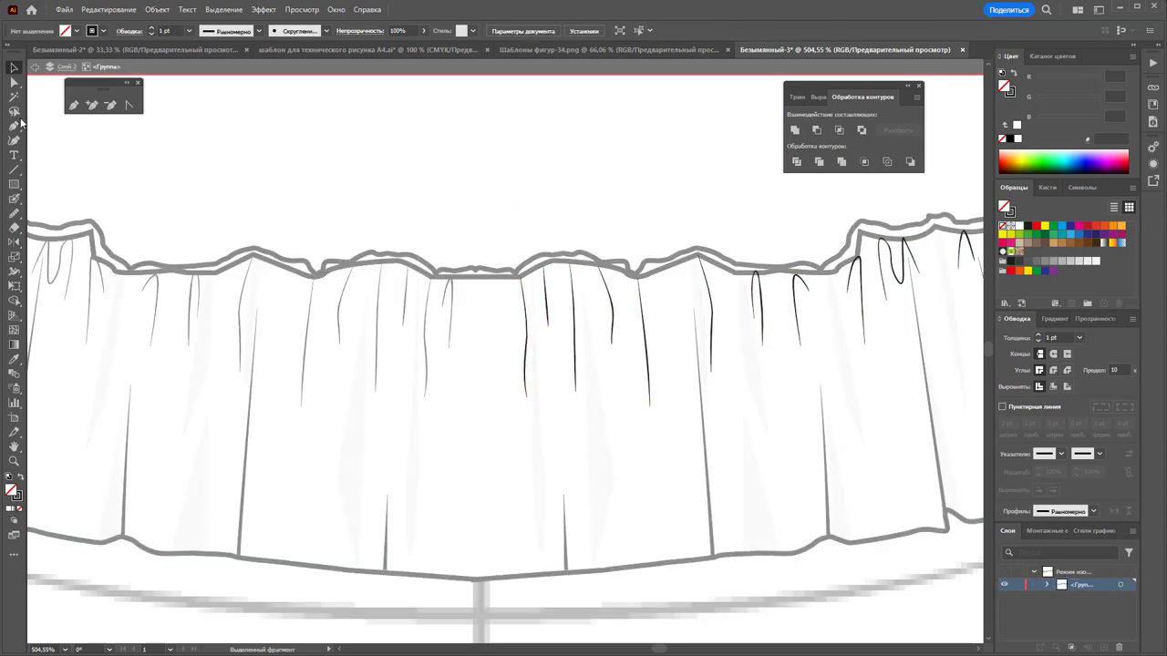
Draw a hooked pleat line and a short pleat line from the waistband down the frill
click(74, 105)
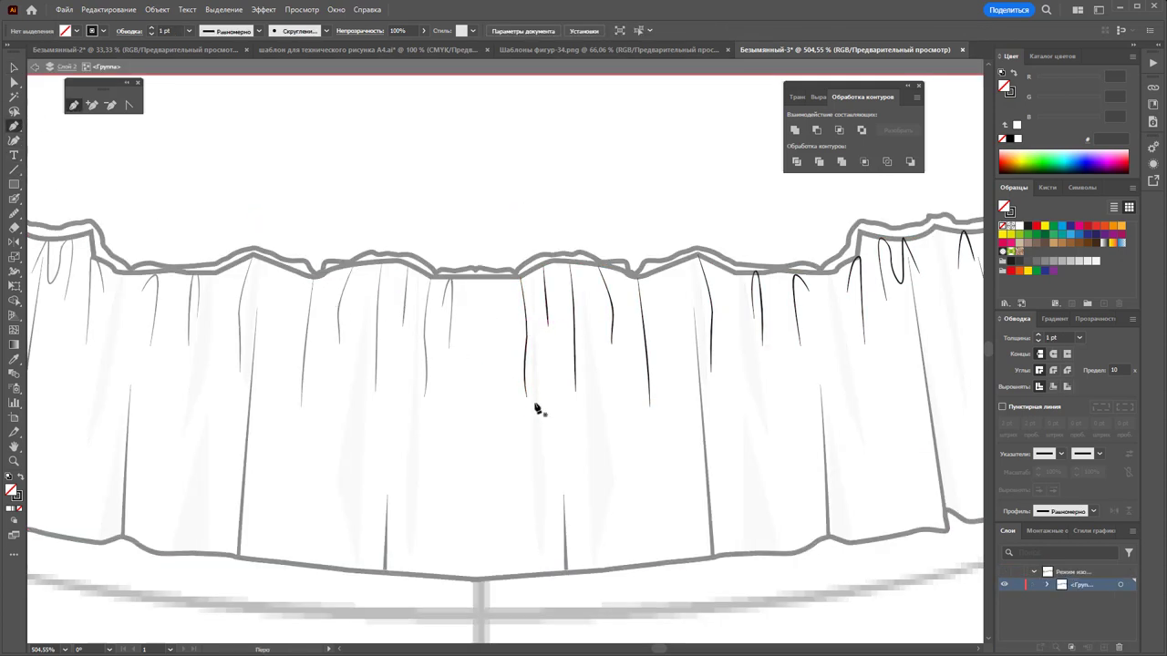
click(487, 489)
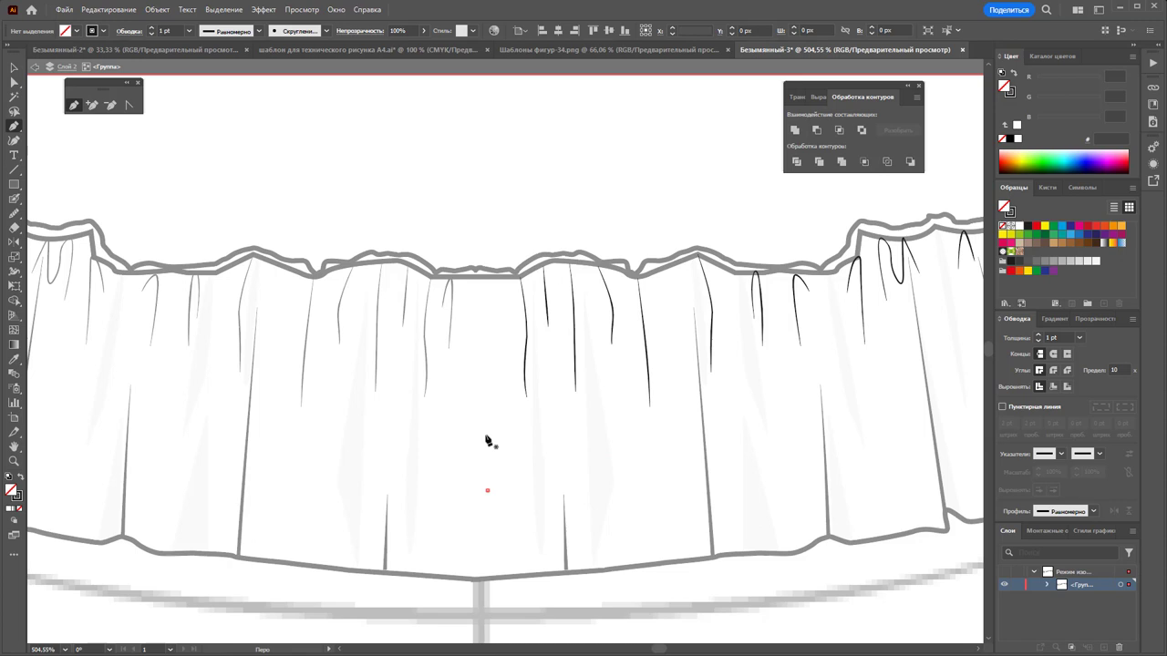
click(483, 277)
click(491, 337)
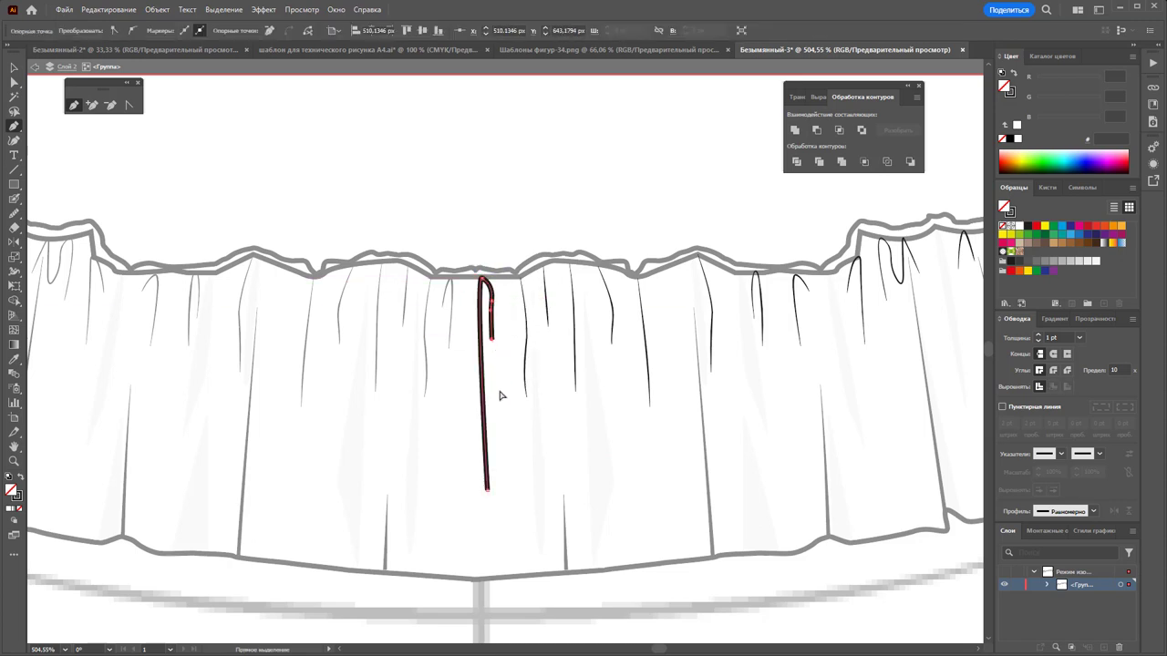
ctrl+click(502, 392)
click(504, 278)
click(512, 379)
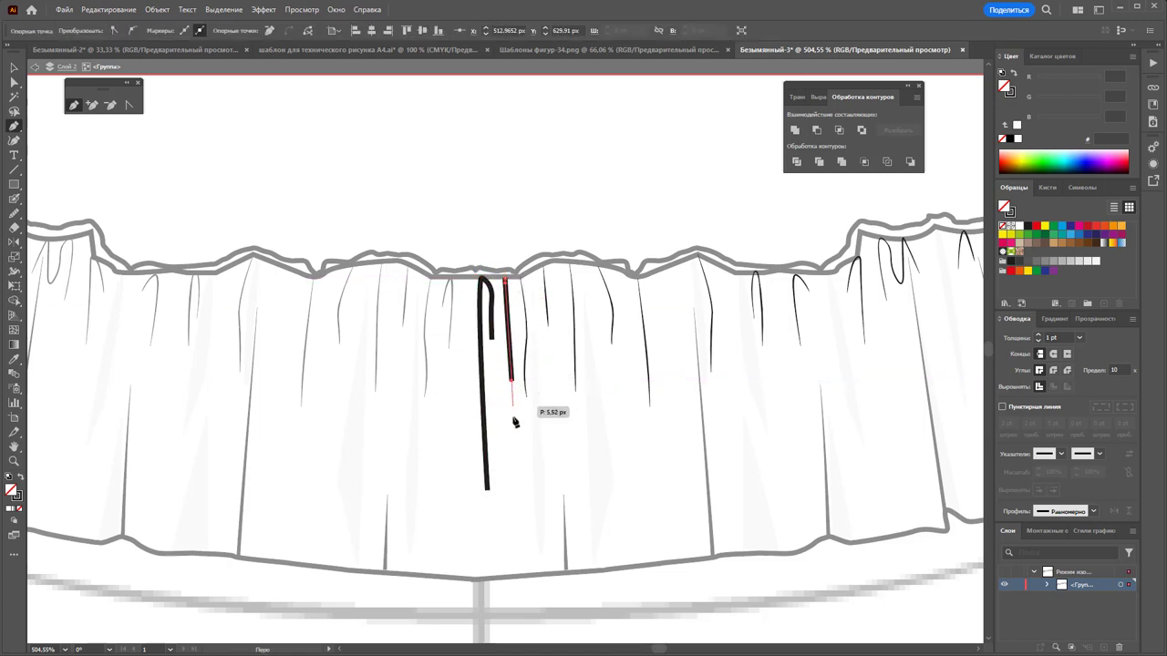
ctrl+click(506, 456)
Draw a curved fold line rising from the frill hem
click(475, 578)
drag(463, 486, 461, 412)
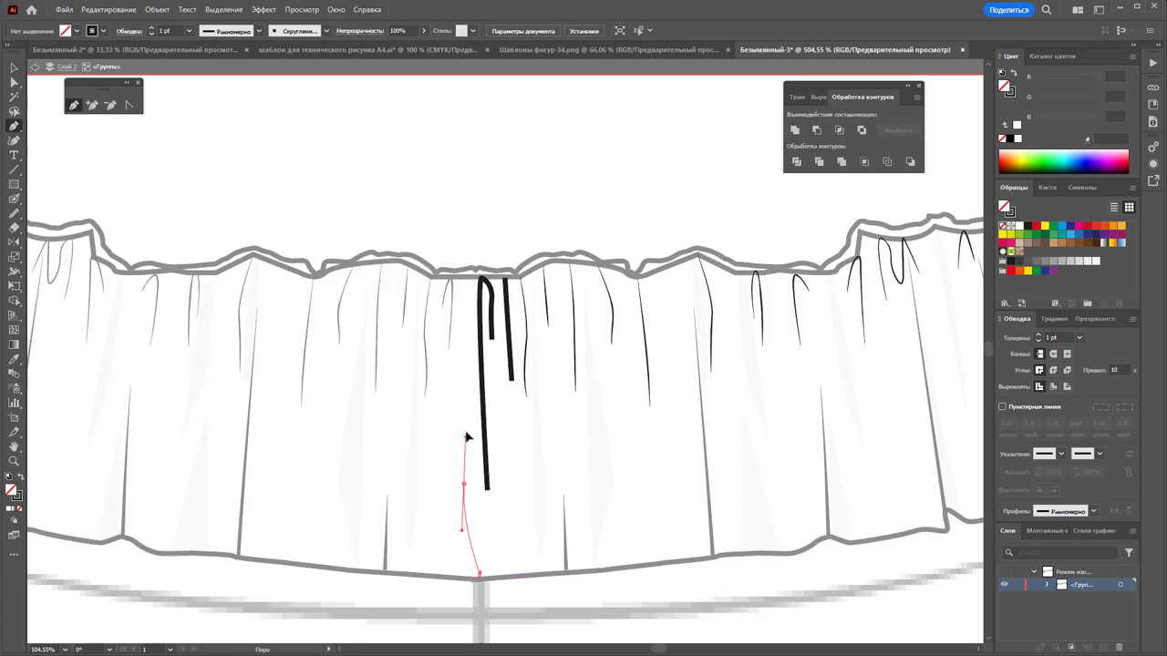
click(453, 362)
ctrl+click(542, 448)
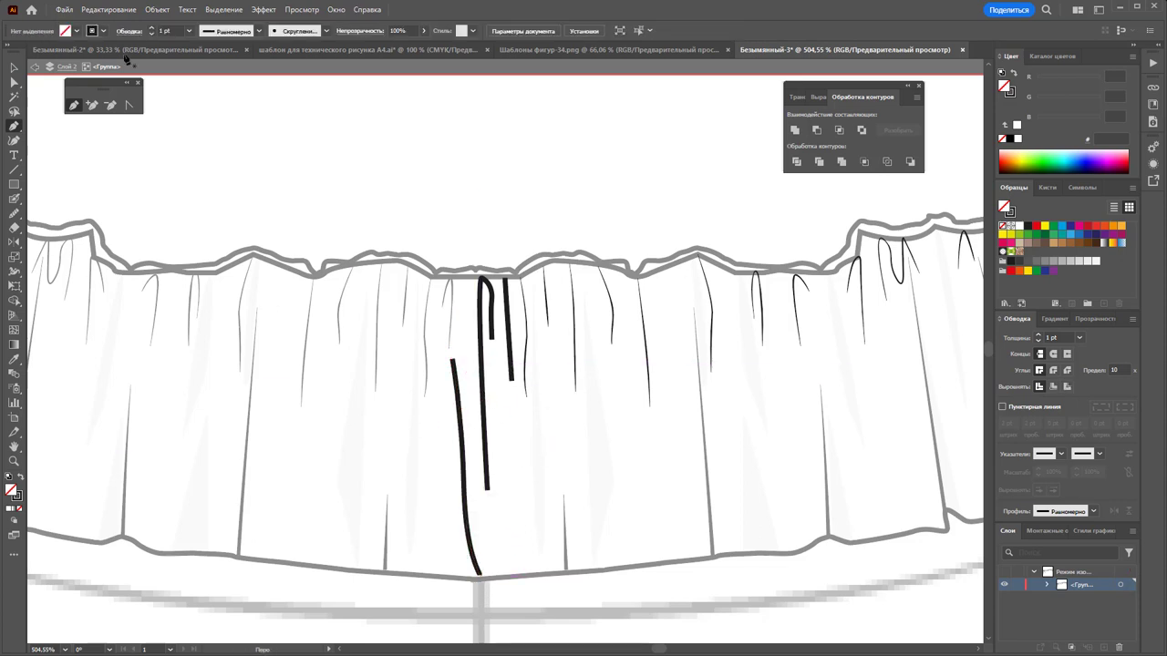
Give the curved fold line a 0.5 pt stroke with a tapering width profile
click(473, 565)
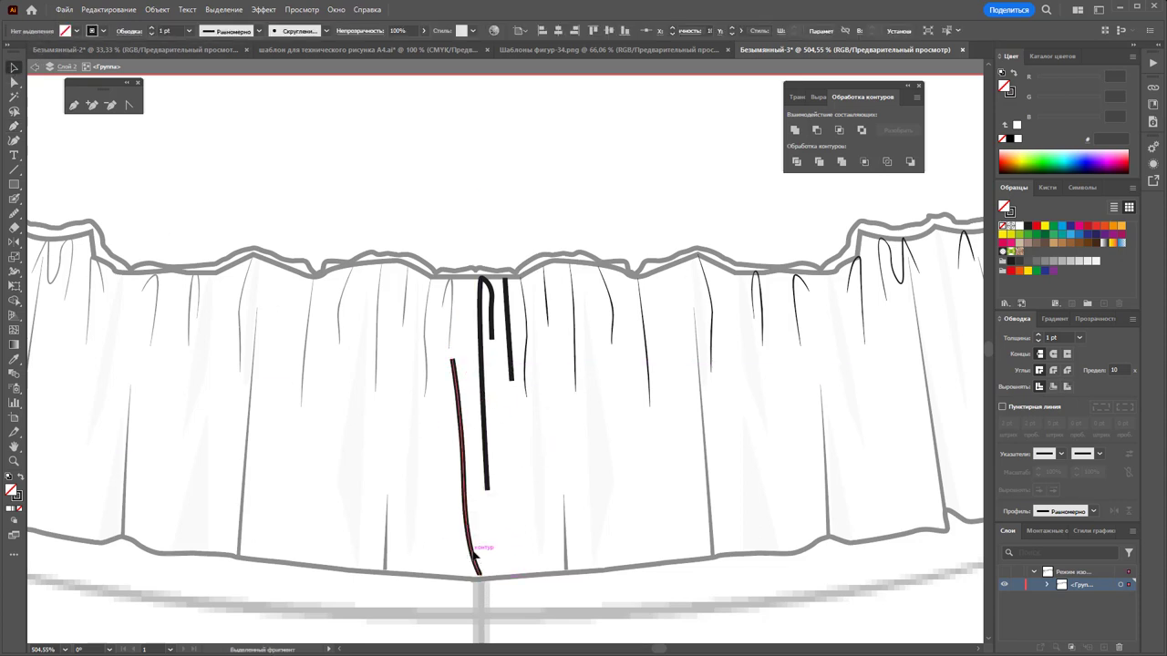
click(1083, 340)
click(1092, 365)
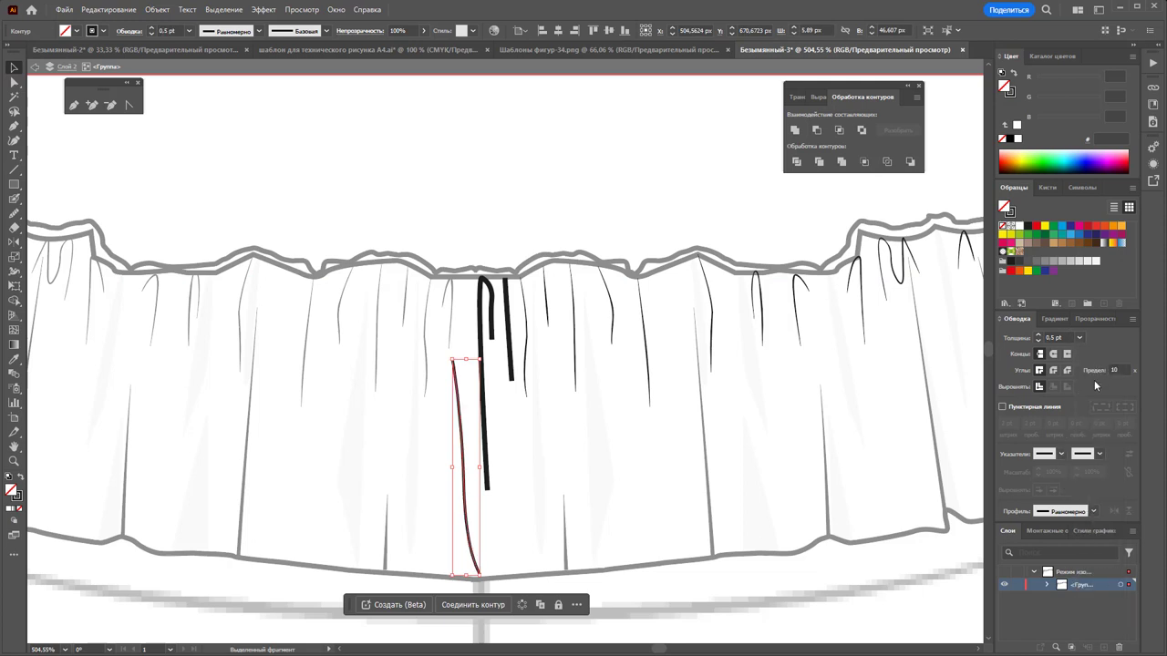
click(1093, 512)
click(1051, 611)
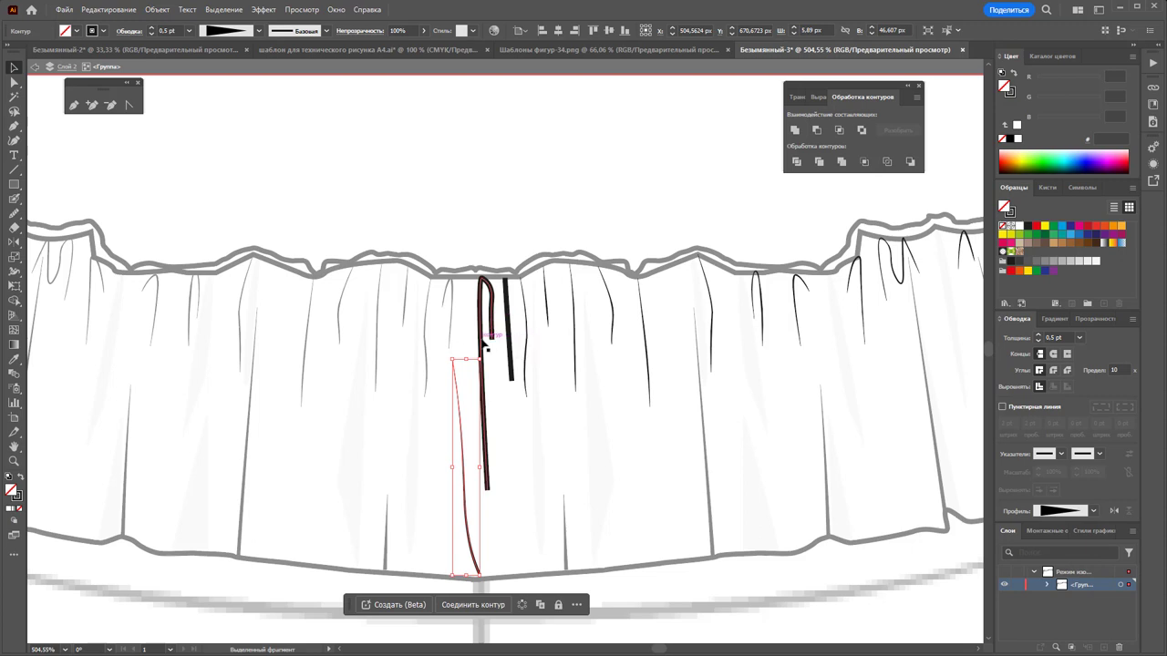
Set the two pleat lines to 0.25 pt with width profile 5, then zoom out
click(484, 339)
shift+click(511, 361)
click(1079, 338)
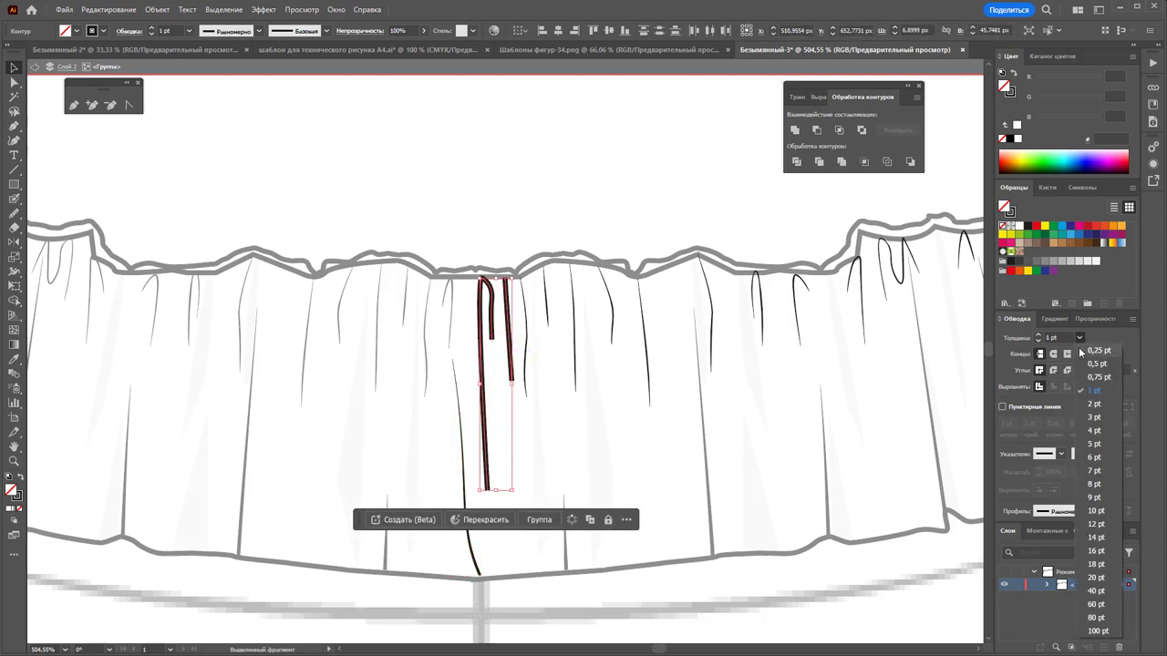
click(1092, 350)
click(1093, 512)
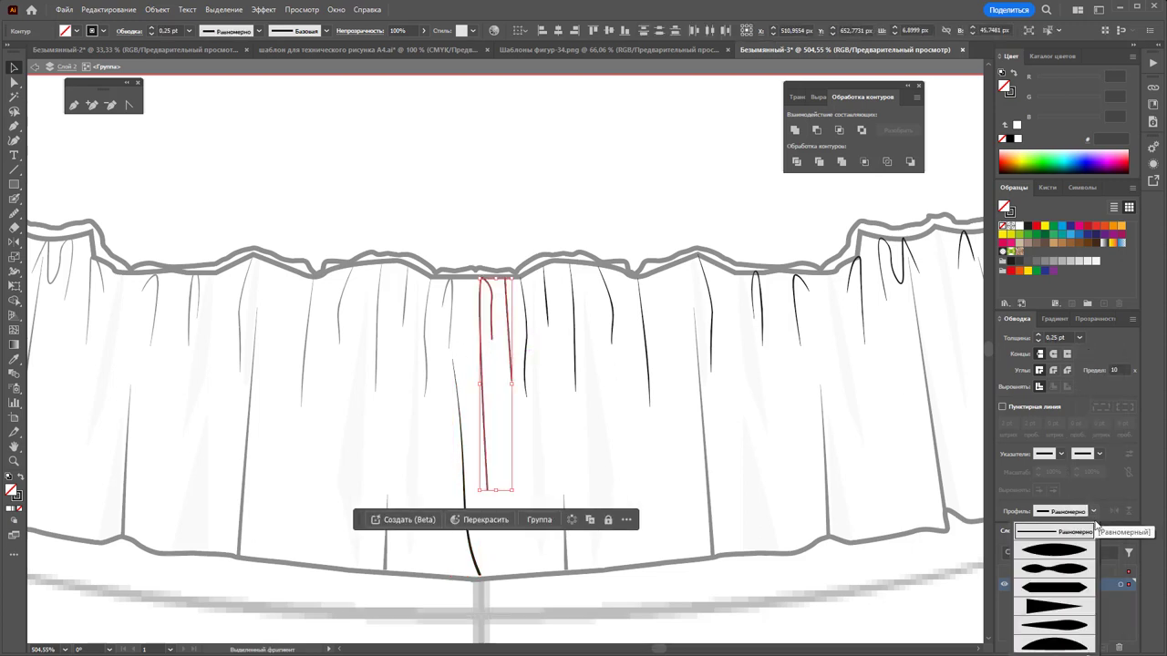
click(1054, 626)
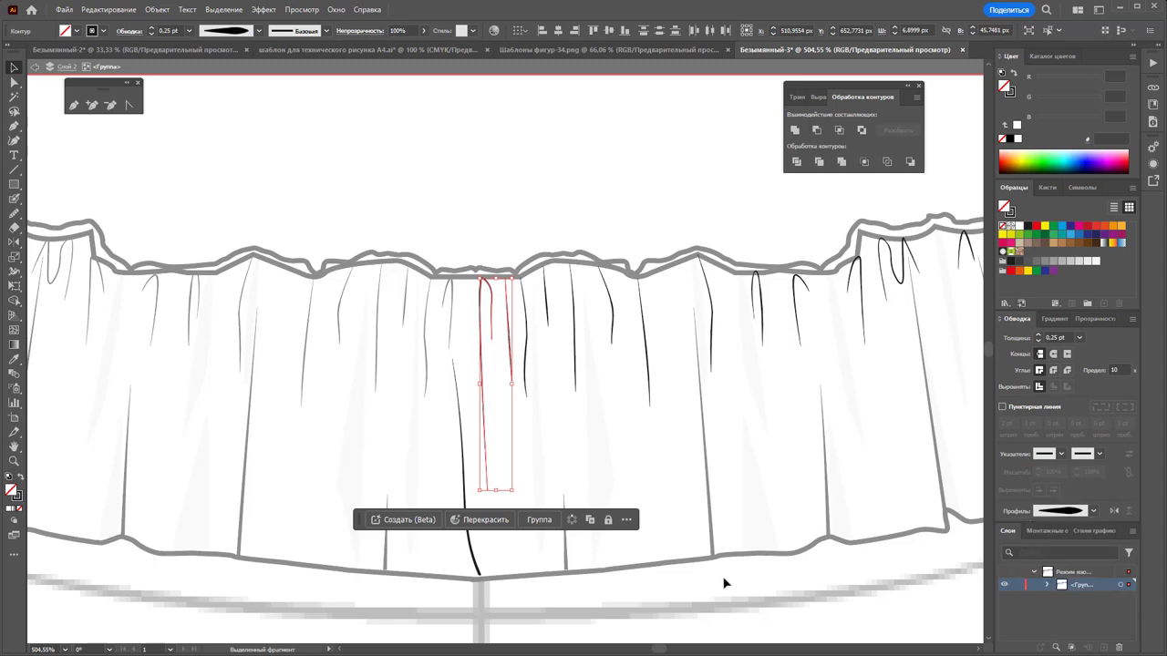
click(698, 577)
key(z)
alt+click(471, 394)
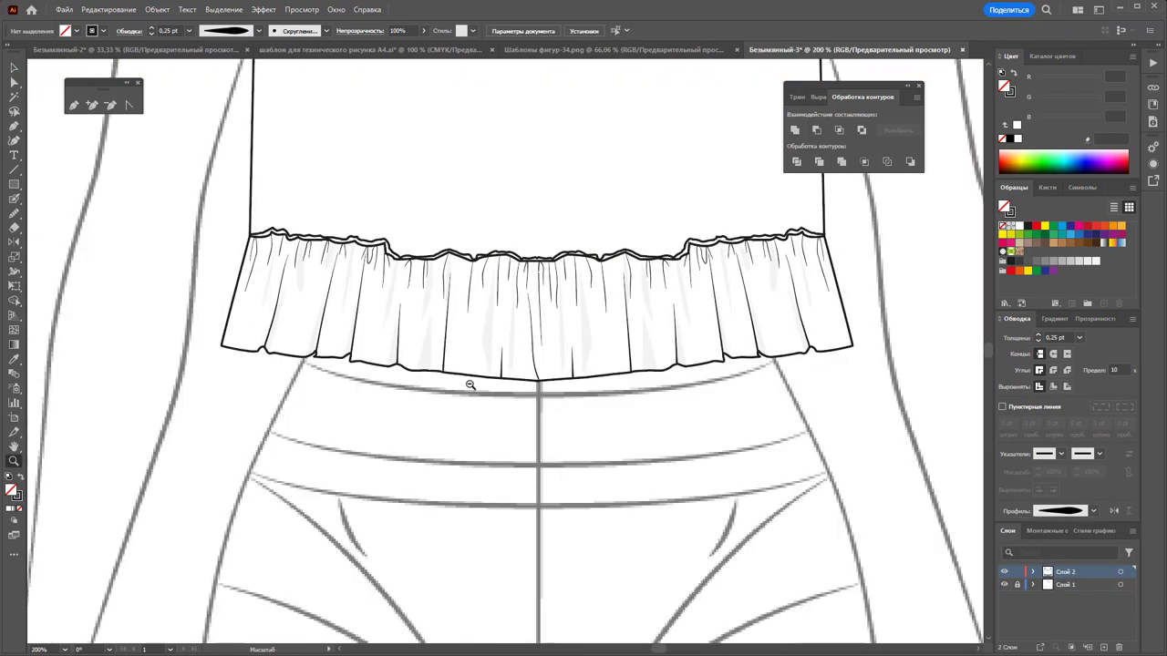
Zoom out to the whole figure, marquee-select the camisole top and group it
scroll(655, 362, up, 3)
scroll(672, 341, up, 2)
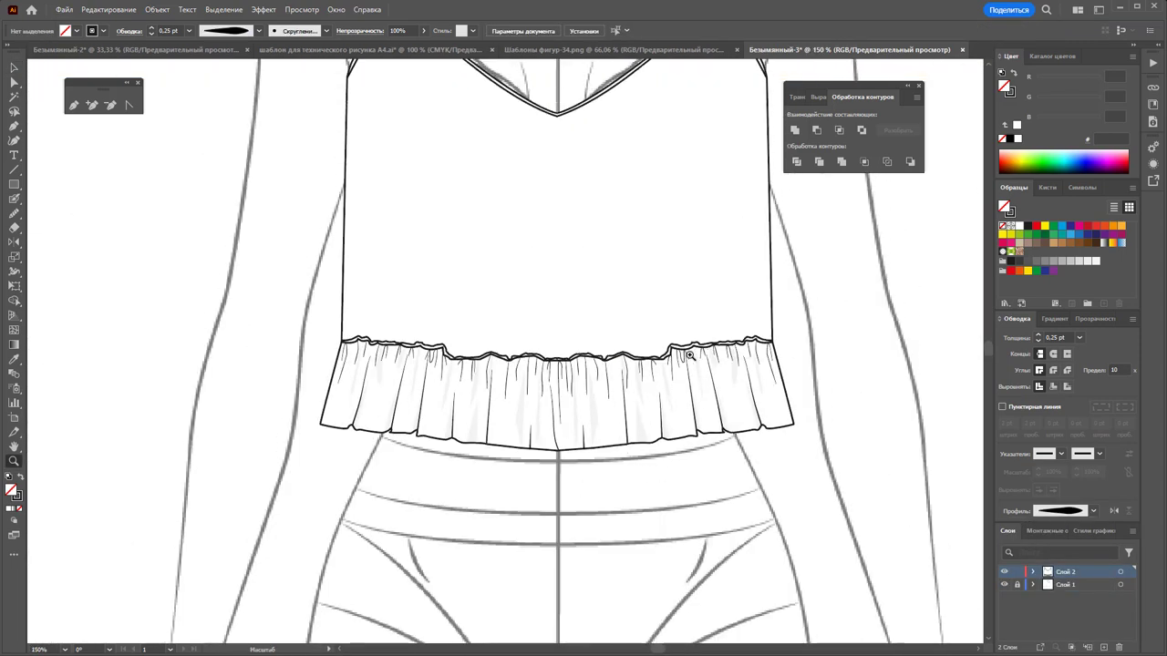
scroll(685, 356, up, 1)
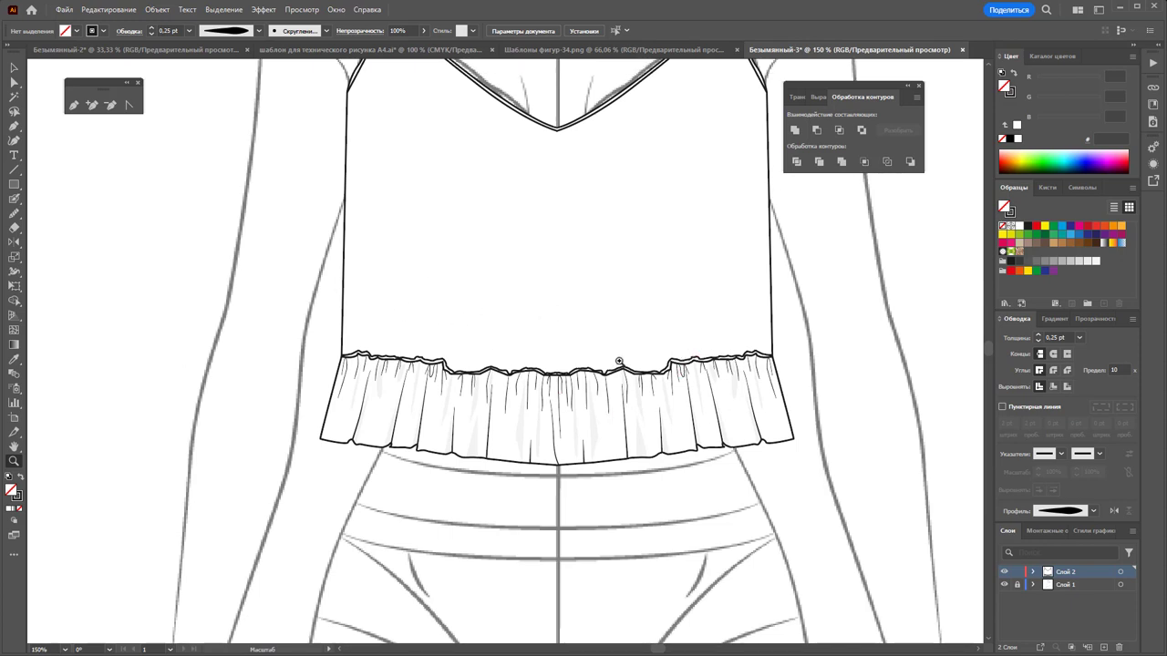
alt+click(609, 379)
alt+click(525, 359)
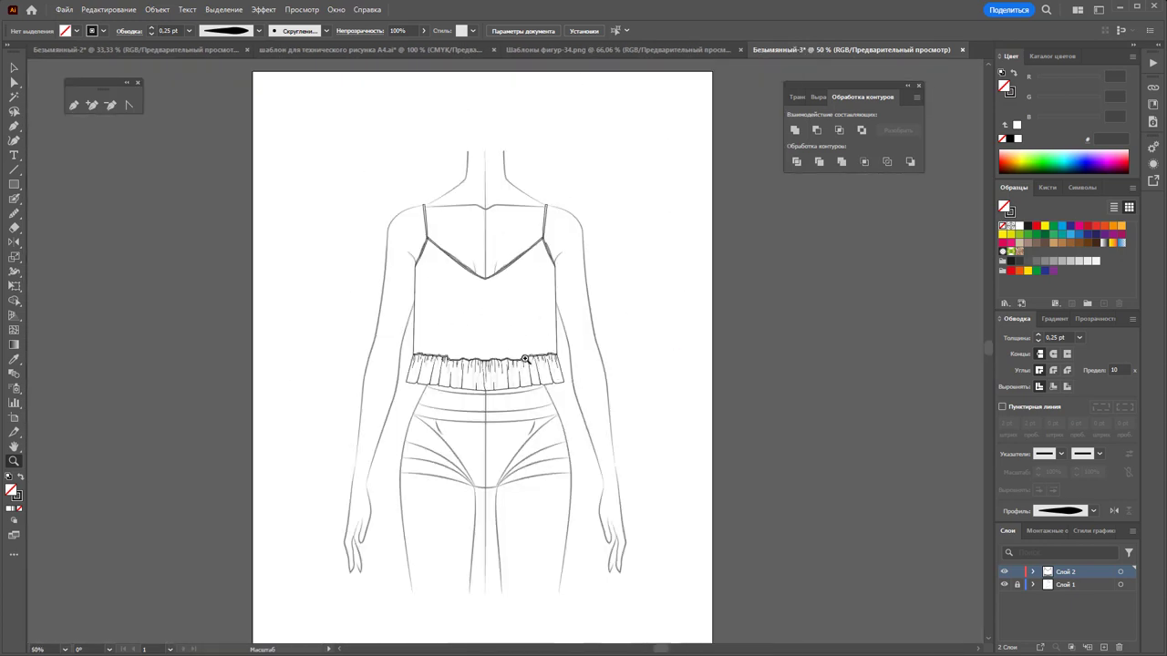
scroll(555, 376, up, 1)
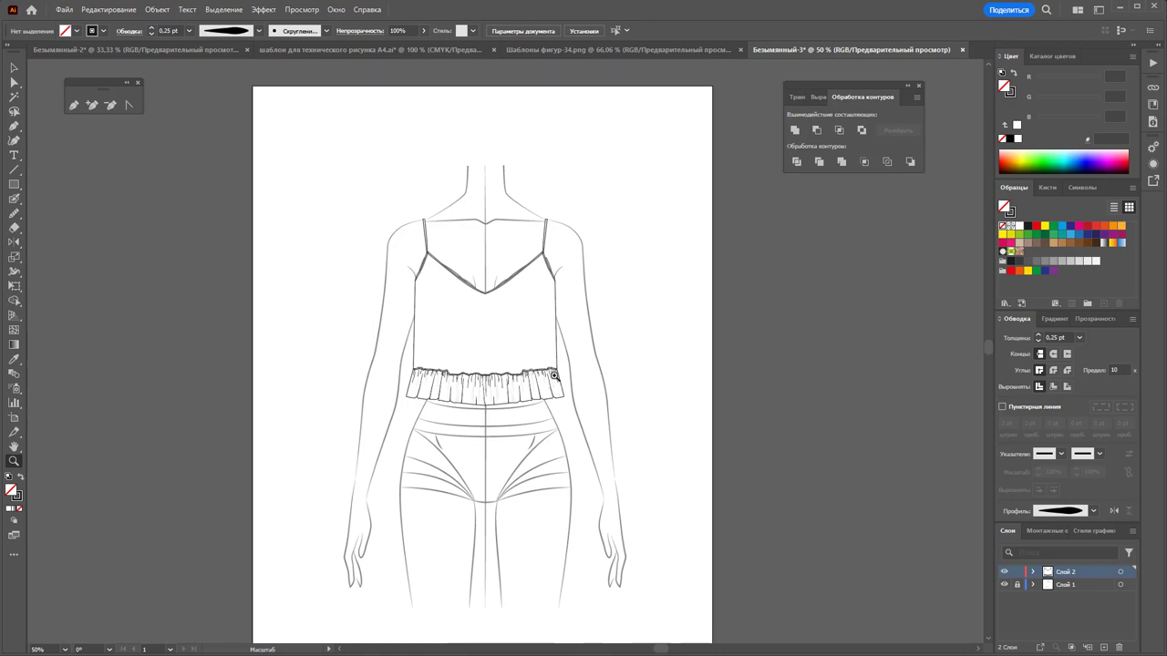
scroll(554, 377, up, 1)
click(14, 67)
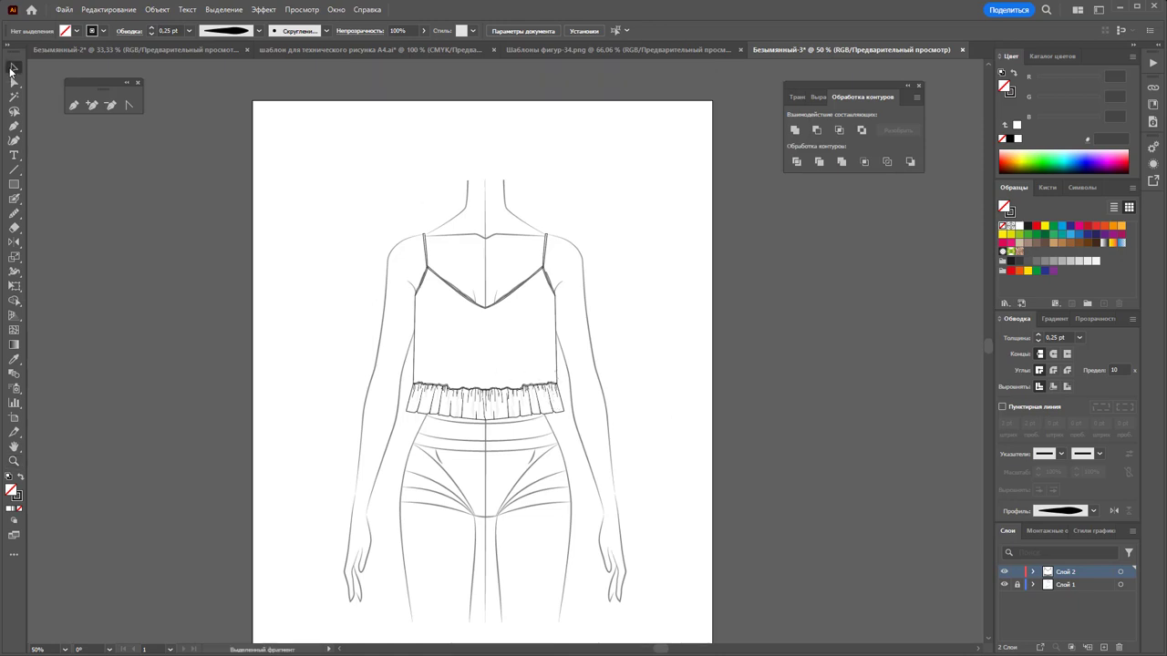
mouse_move(350, 215)
mouse_down()
mouse_move(593, 428)
mouse_move(577, 414)
mouse_up()
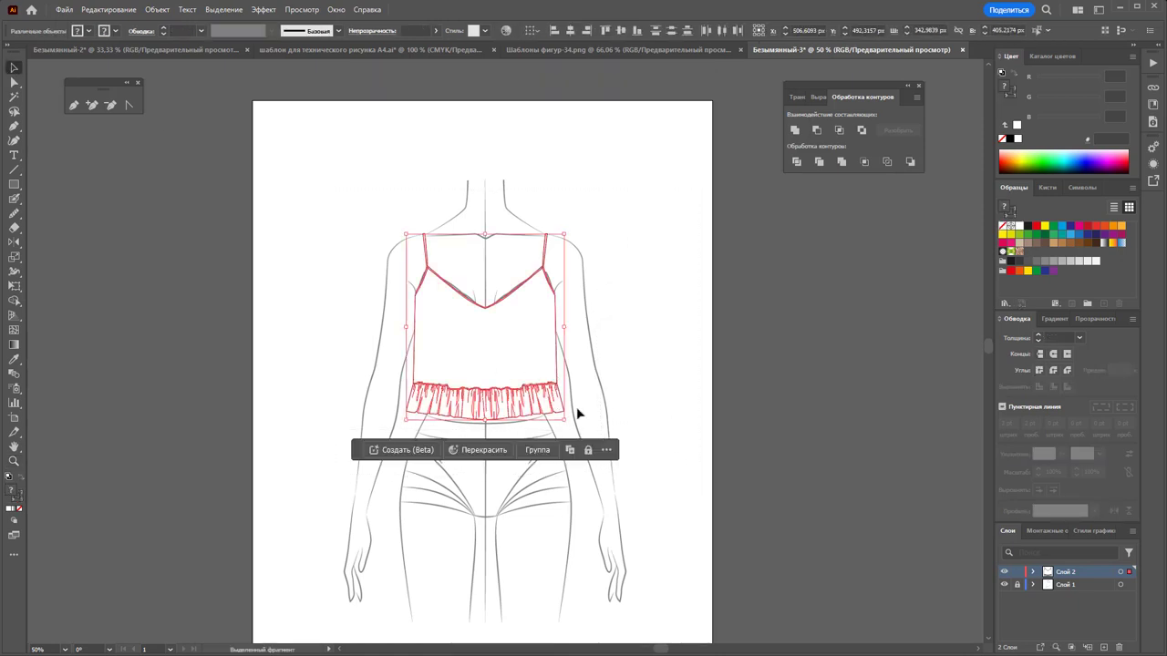
right_click(453, 335)
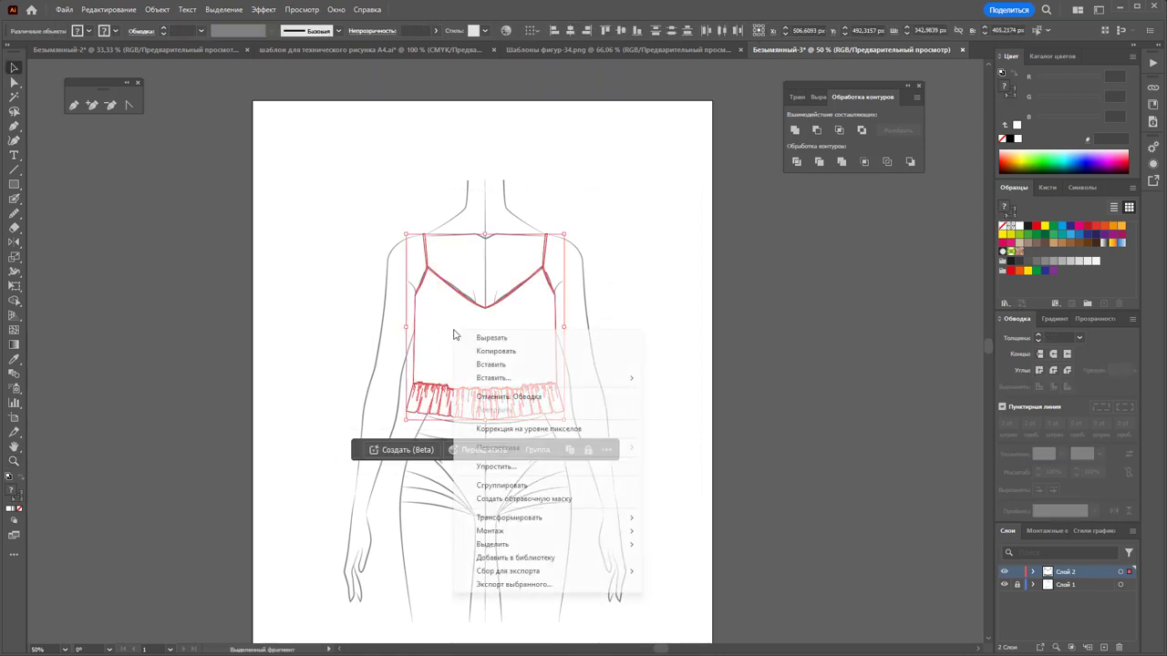
click(527, 493)
Undo a test copy beside the figure, keeping the grouped top on the figure selected
drag(445, 362, 794, 365)
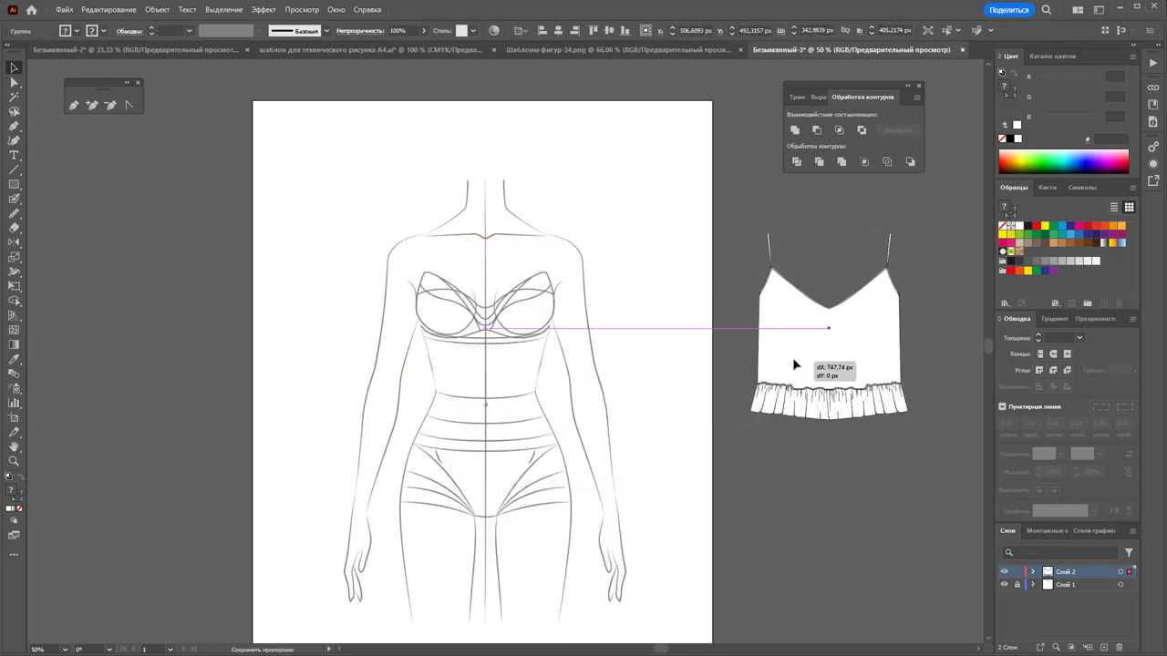
click(652, 291)
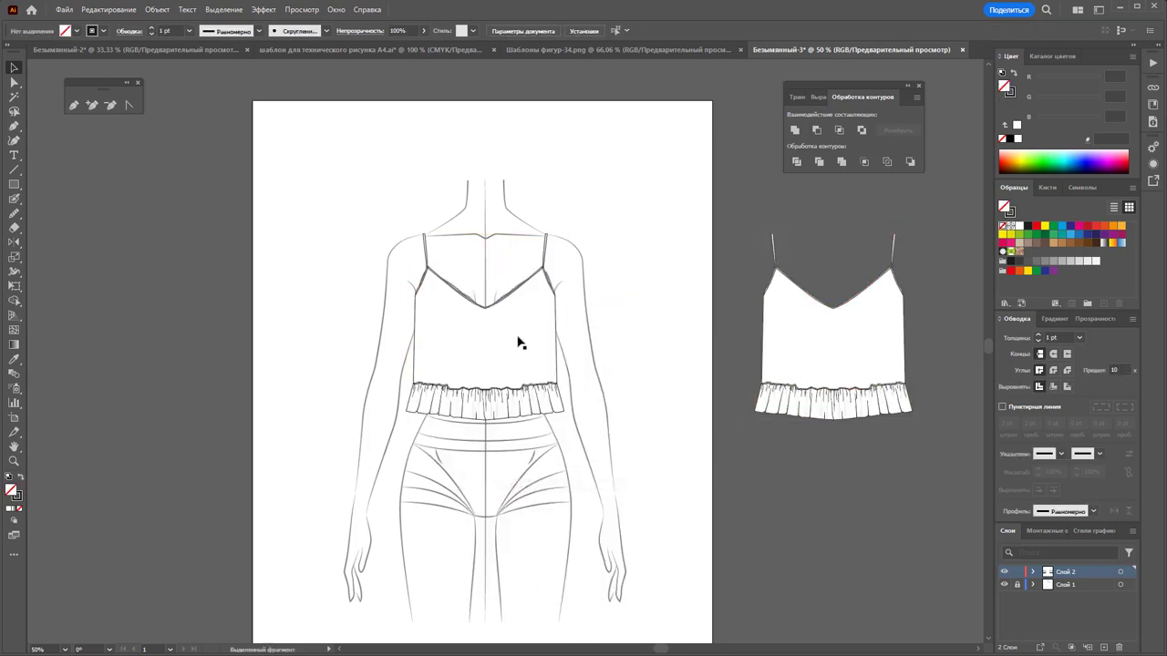
click(495, 338)
key(Delete)
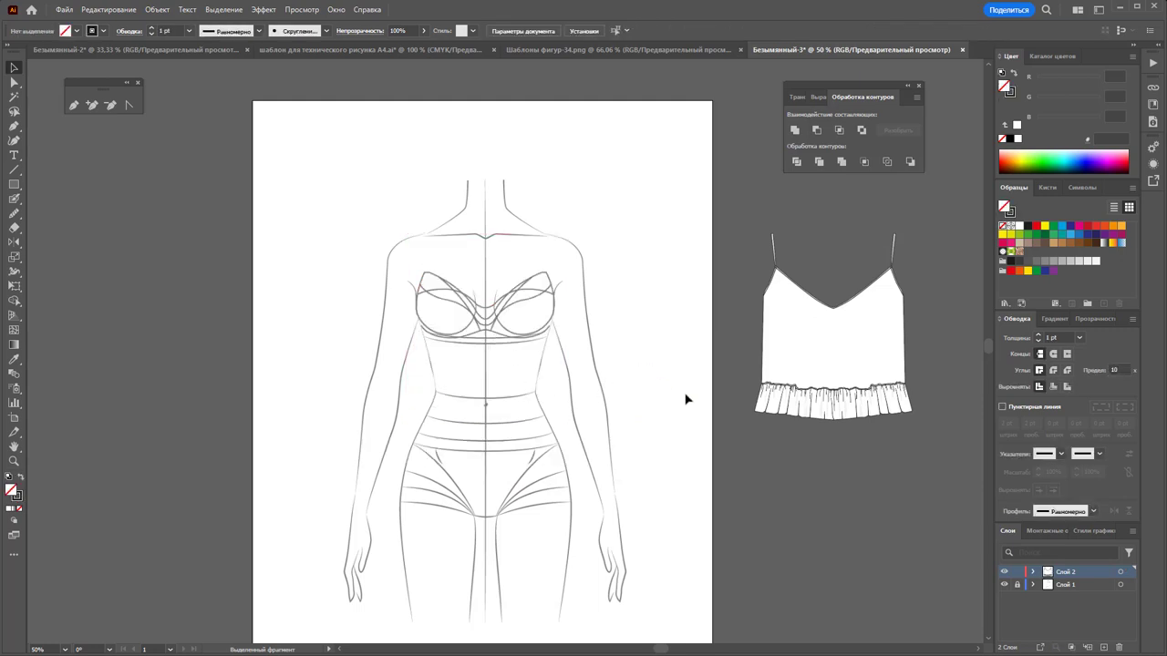
key(ctrl+z)
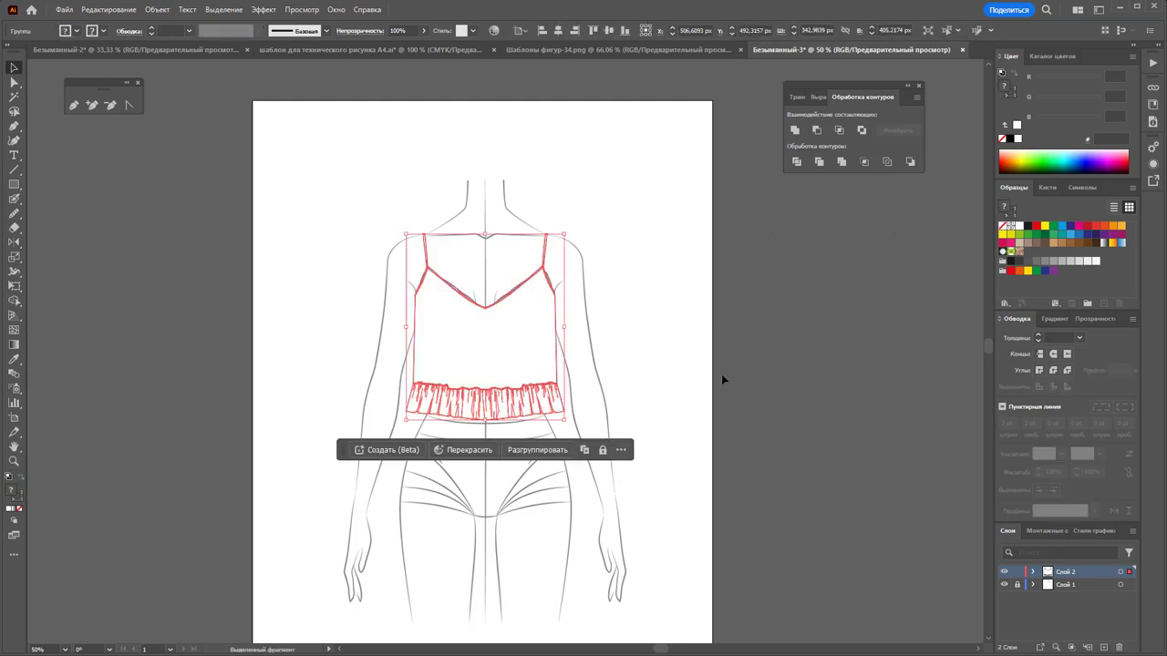
key(ctrl+z)
click(693, 385)
Select the flounce hem and bodice paths individually with Direct Selection
click(14, 83)
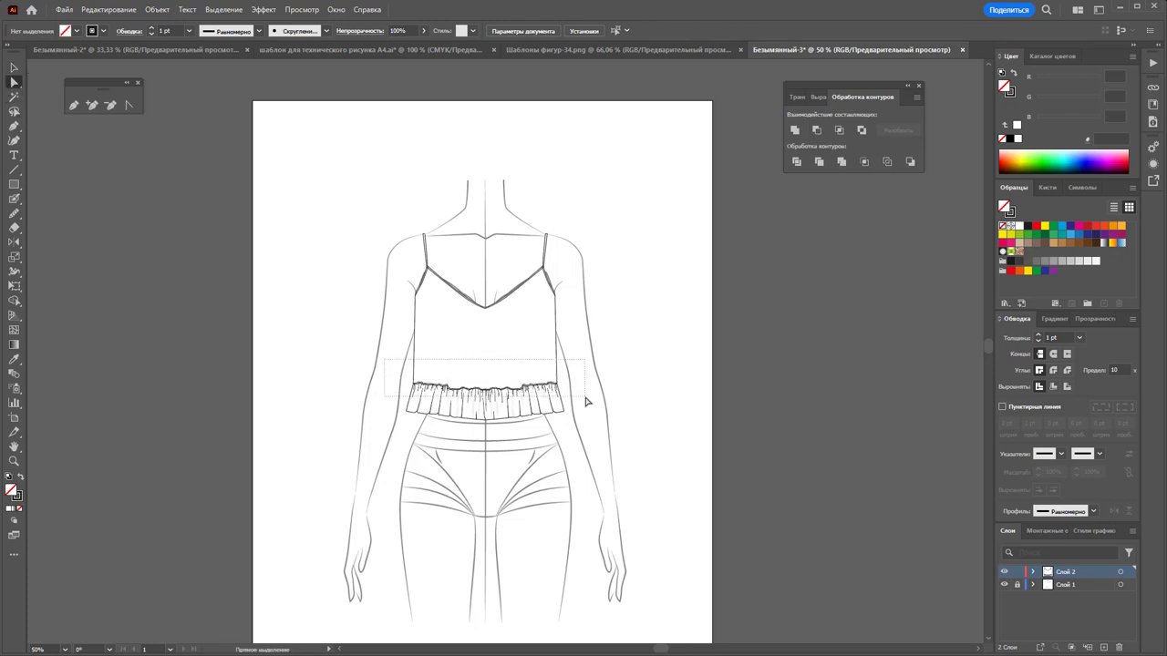
drag(586, 401, 586, 401)
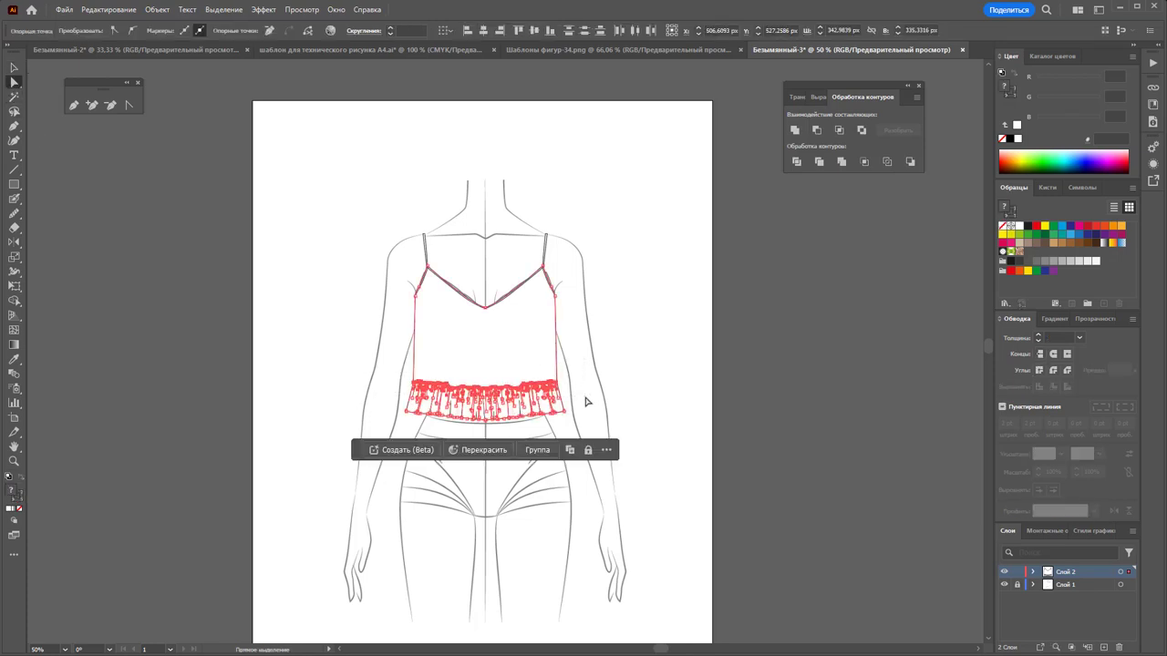
click(571, 384)
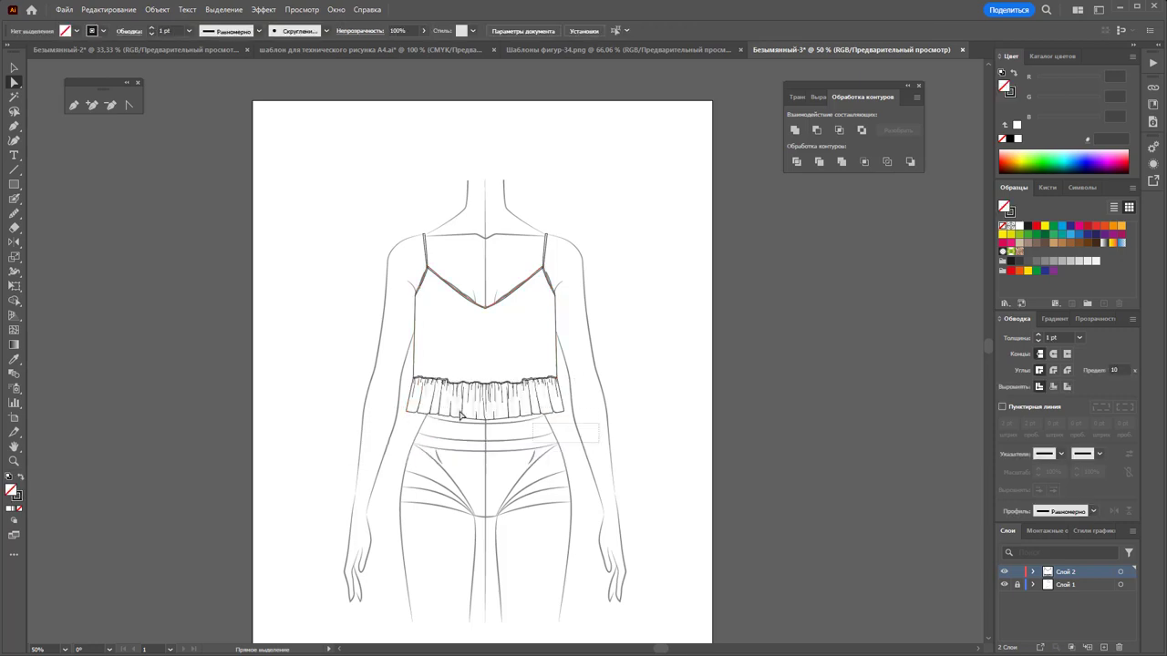
drag(372, 412, 373, 412)
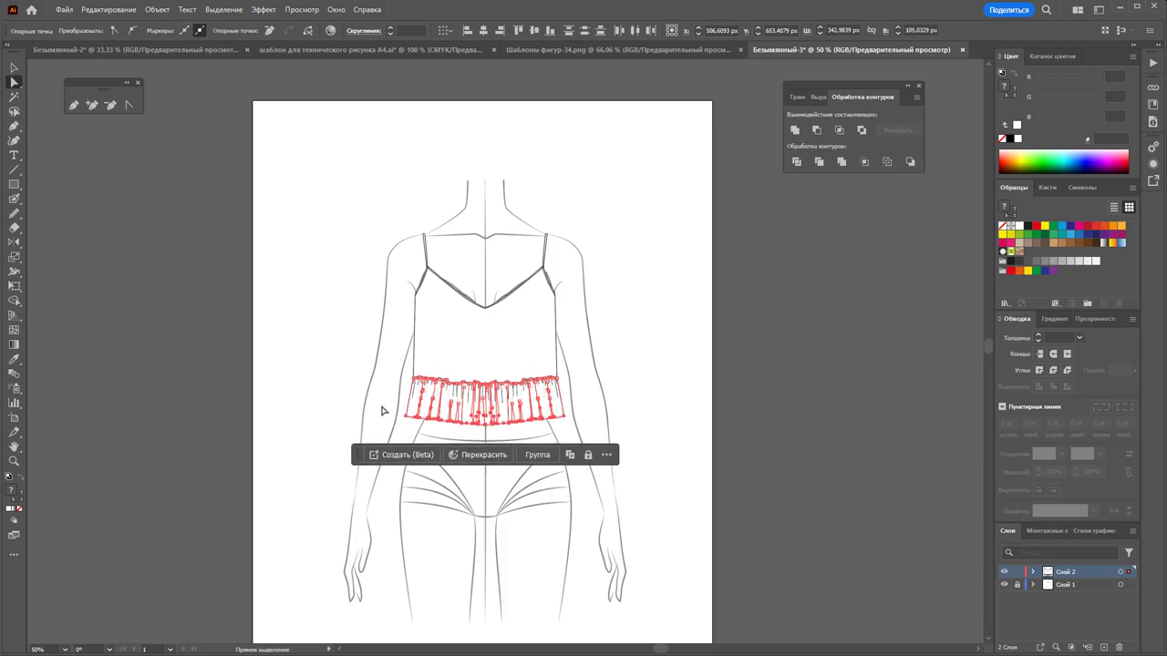
drag(386, 410, 411, 435)
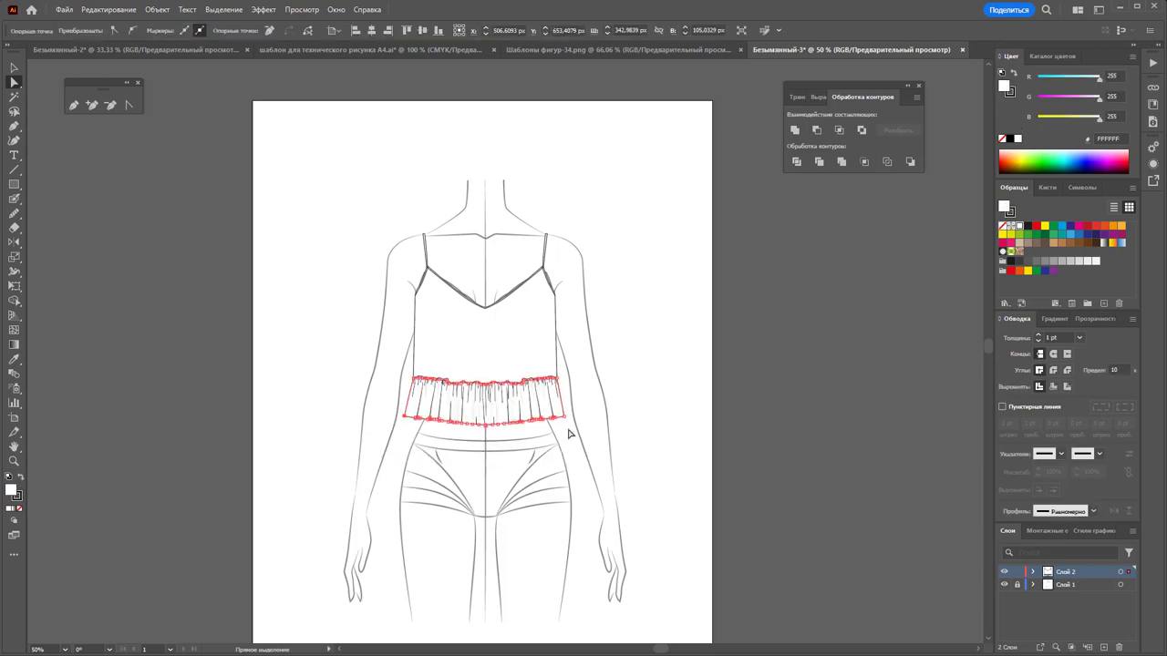
mouse_move(593, 435)
mouse_down()
mouse_move(568, 416)
mouse_move(507, 411)
mouse_up()
click(606, 442)
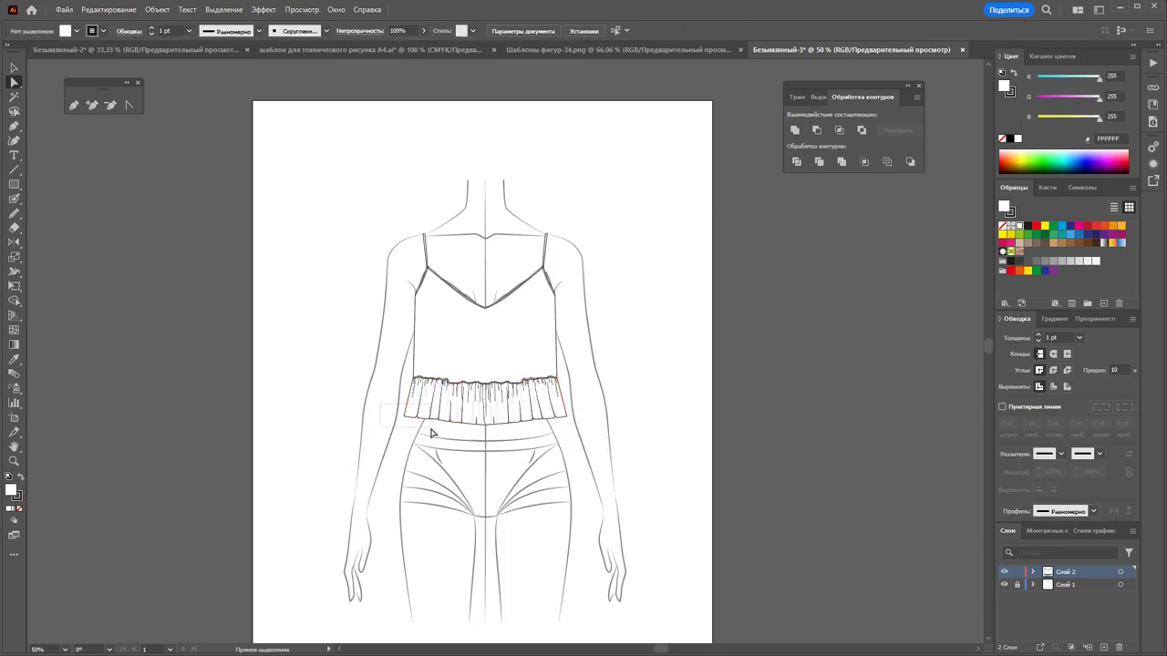
drag(432, 434, 431, 433)
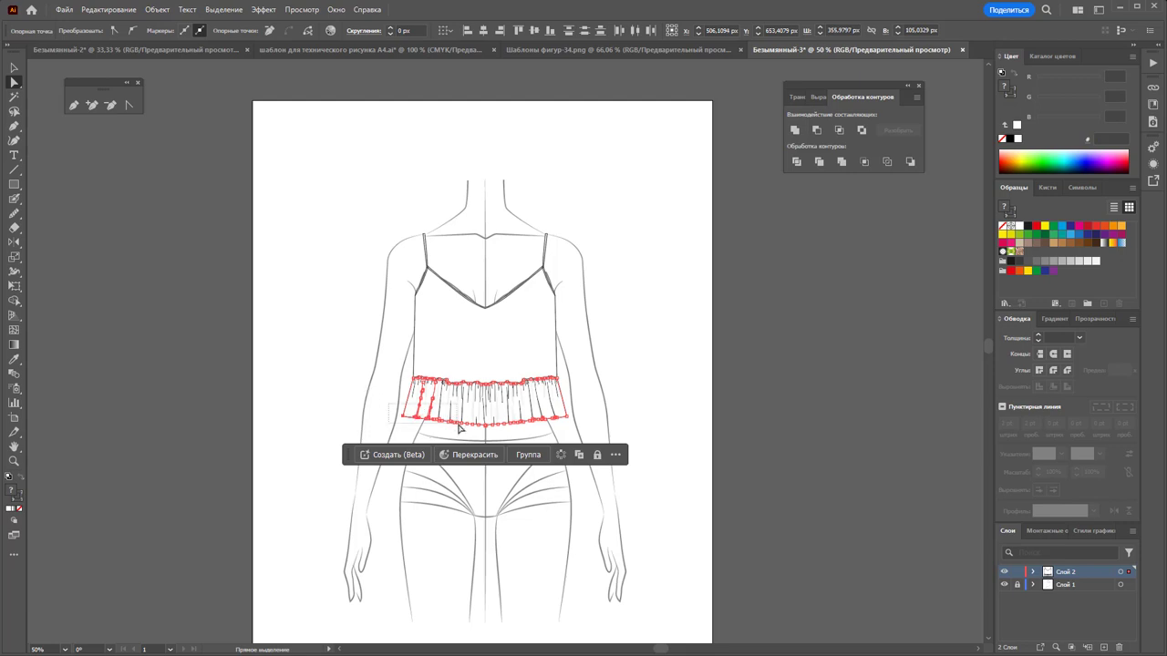
click(641, 394)
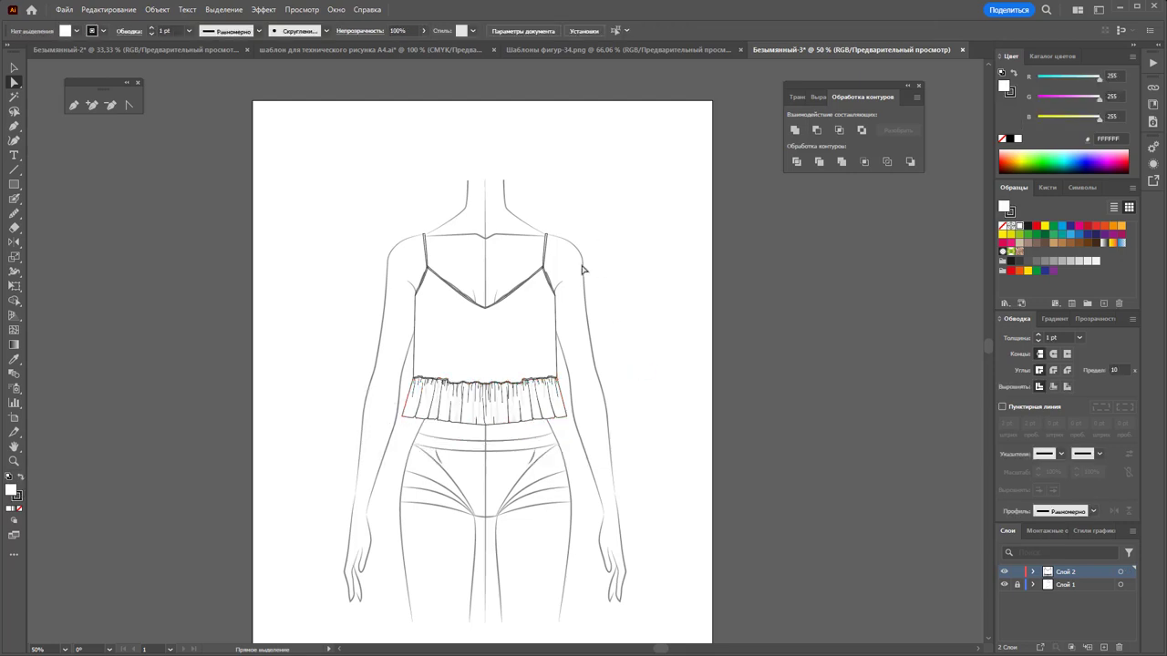
drag(415, 278, 410, 276)
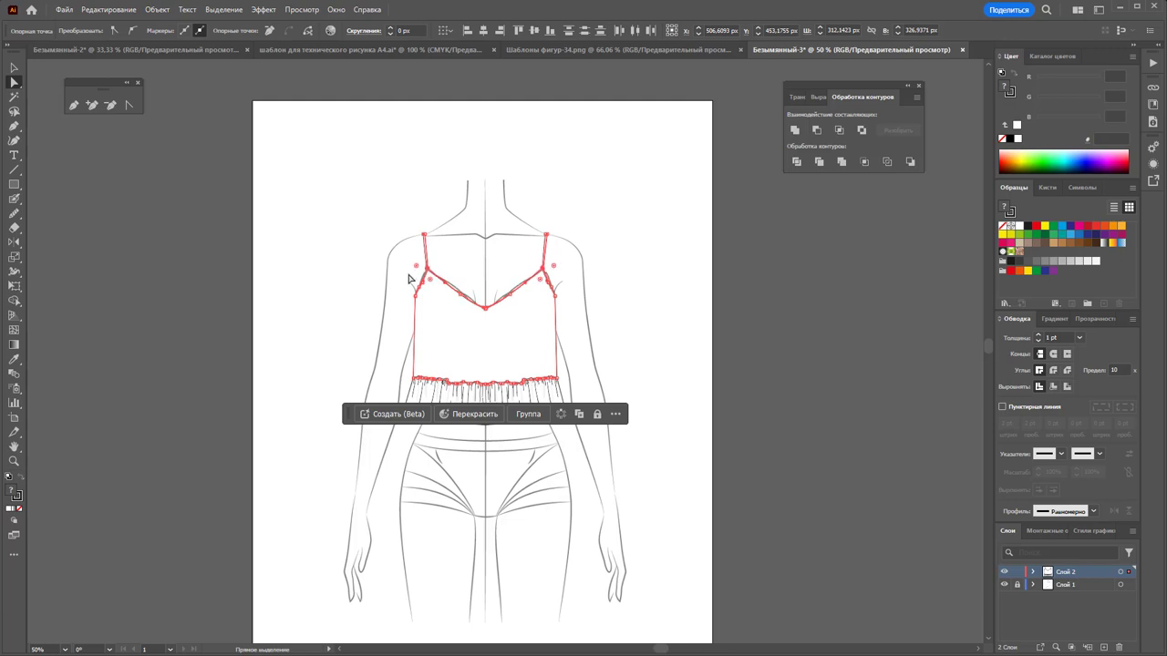
click(371, 359)
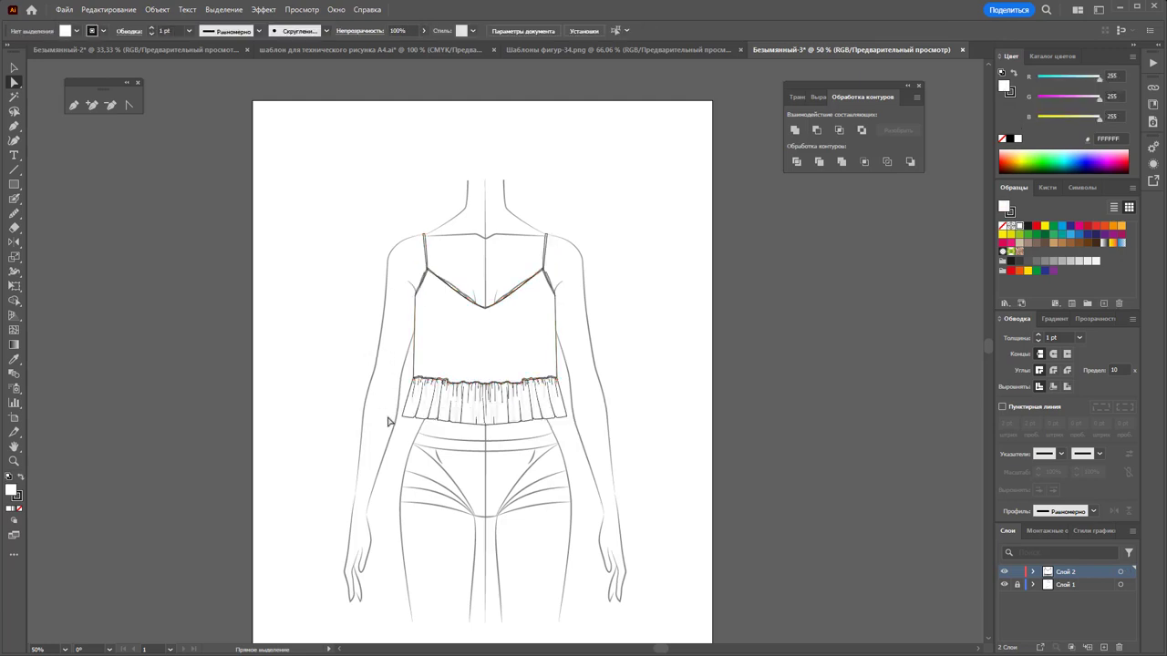
Move the camisole top off the artboard beside the figure and zoom into the hips
click(14, 68)
drag(647, 435, 409, 227)
mouse_move(477, 339)
mouse_down()
mouse_move(812, 351)
mouse_move(784, 341)
mouse_up()
click(691, 309)
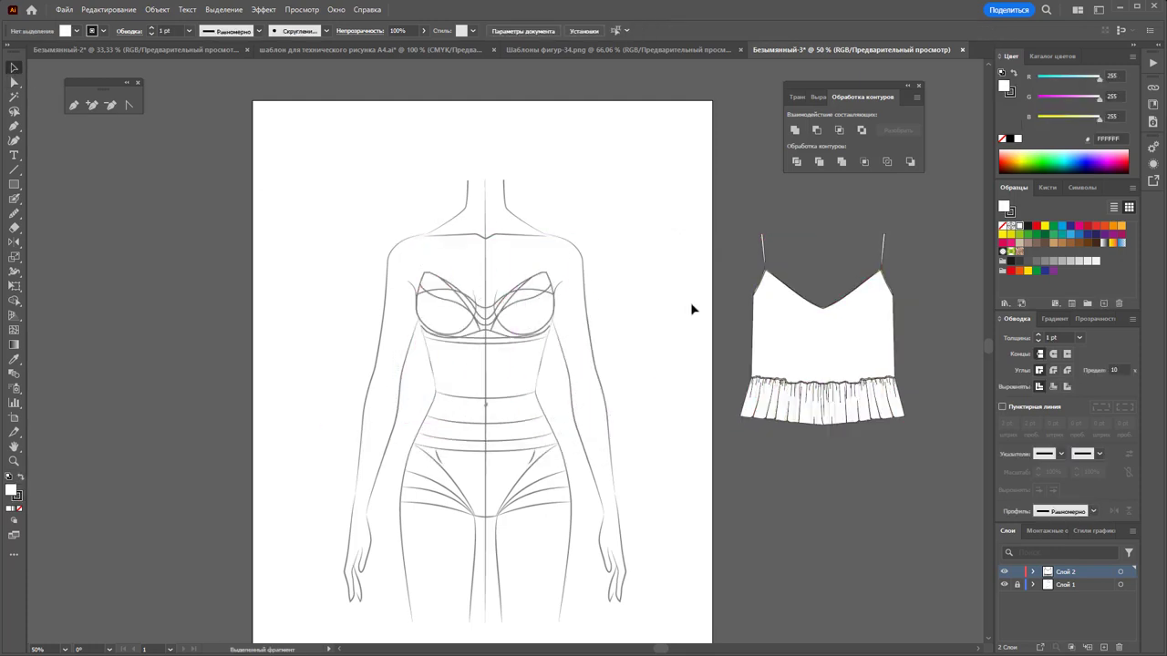
click(16, 462)
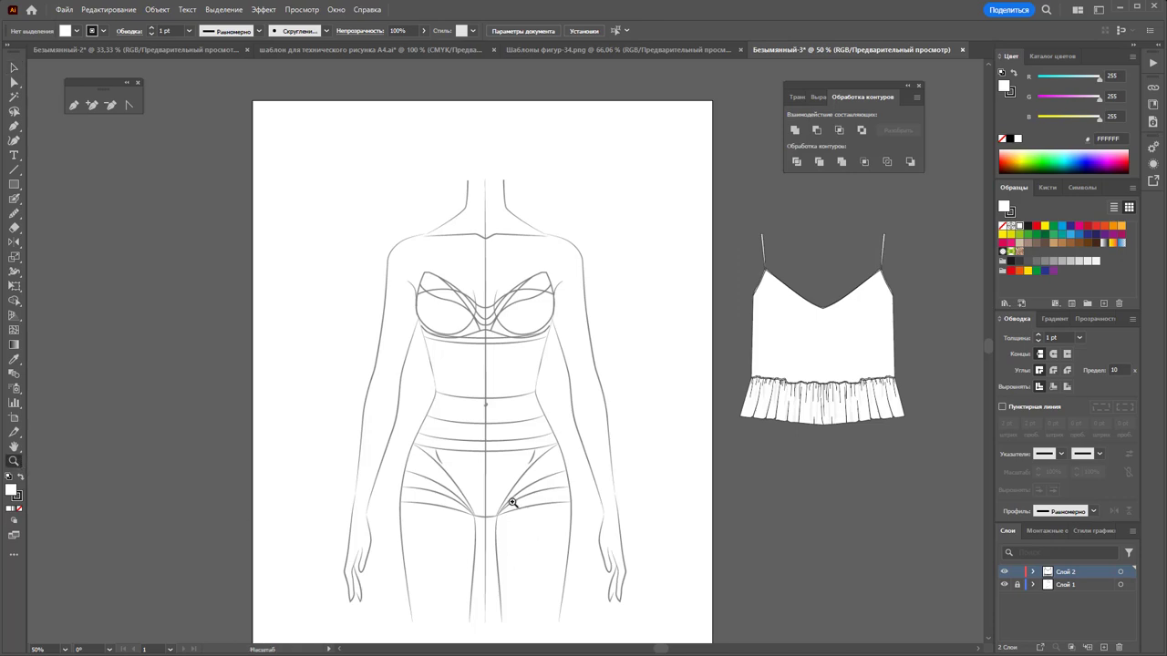
mouse_move(512, 503)
mouse_down()
mouse_move(640, 447)
mouse_move(714, 432)
mouse_up()
Pen-draw a closed four-point waistband shape from the centre line to the right hip
scroll(699, 433, down, 1)
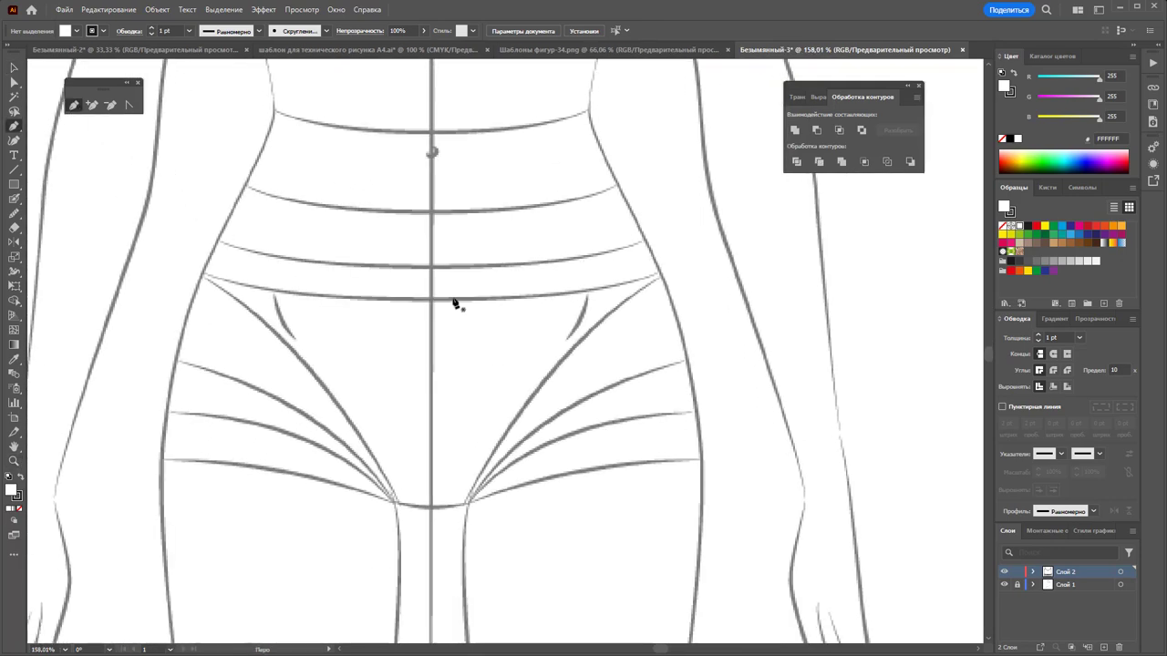
mouse_move(434, 268)
mouse_down()
mouse_move(591, 262)
mouse_move(554, 264)
mouse_move(639, 246)
mouse_move(664, 282)
mouse_up()
click(662, 277)
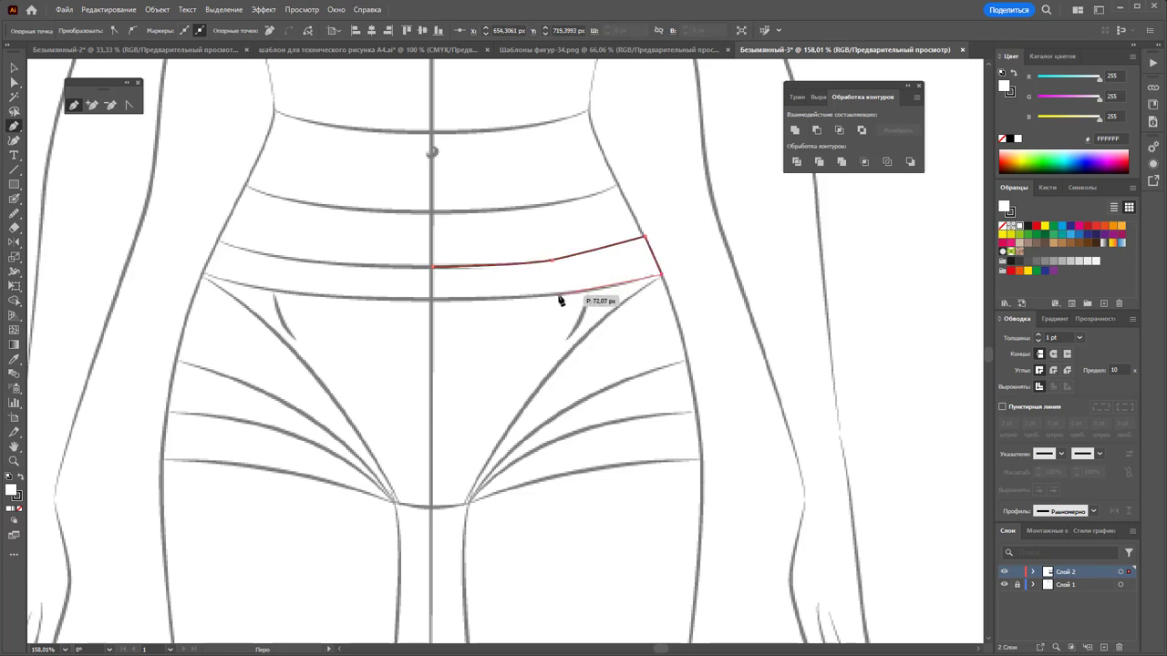
drag(509, 302, 457, 308)
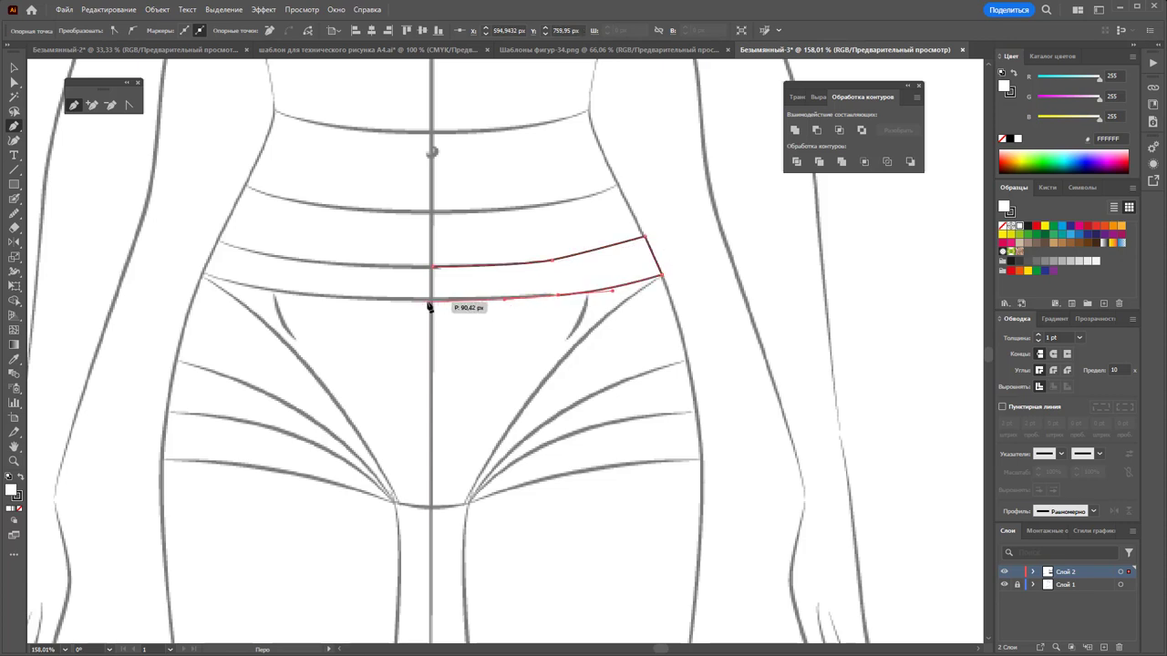
click(431, 300)
drag(433, 267, 432, 272)
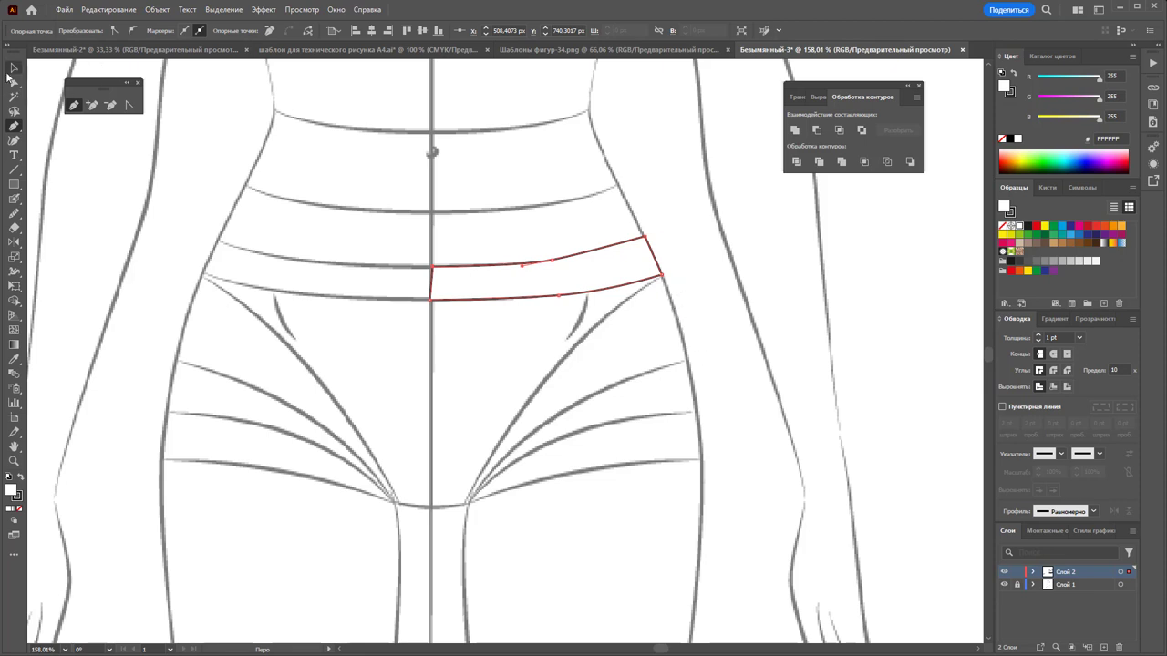
Outline the right shorts half down the hip and along a curved hem to the centre line
click(13, 68)
click(148, 229)
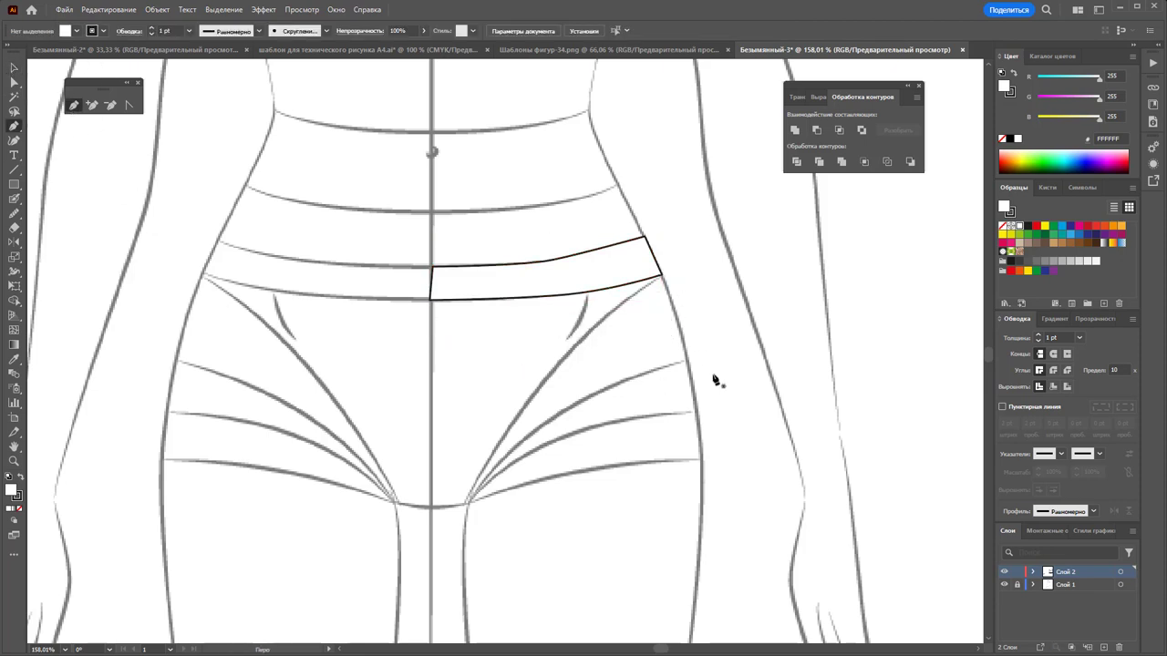
click(661, 275)
click(683, 324)
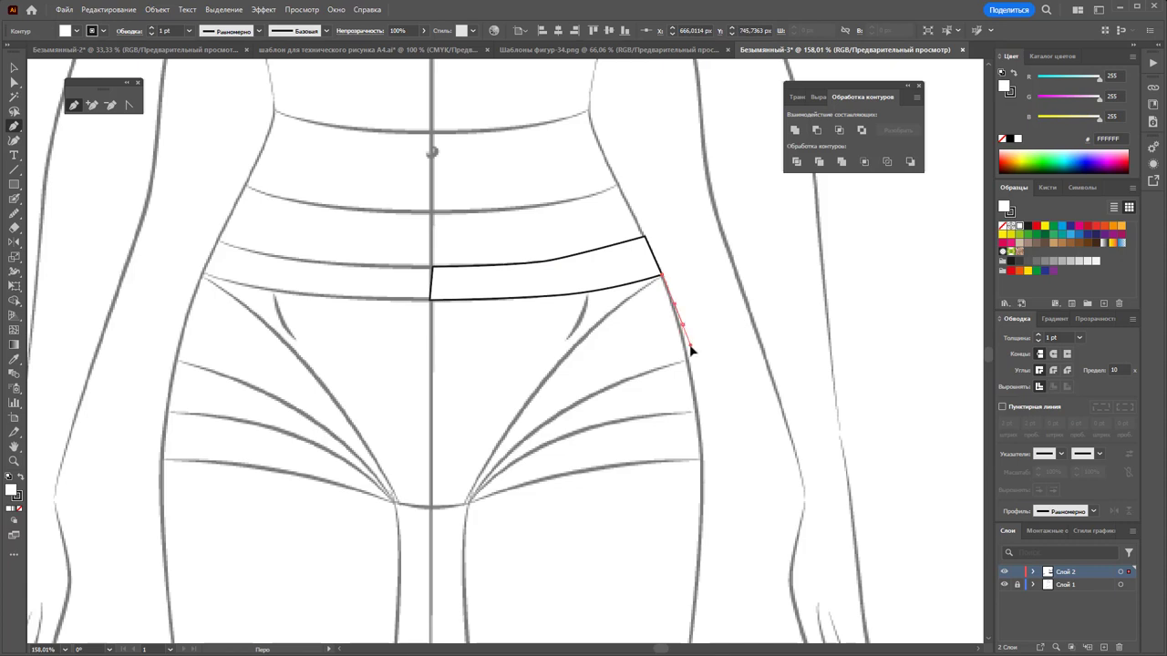
click(693, 363)
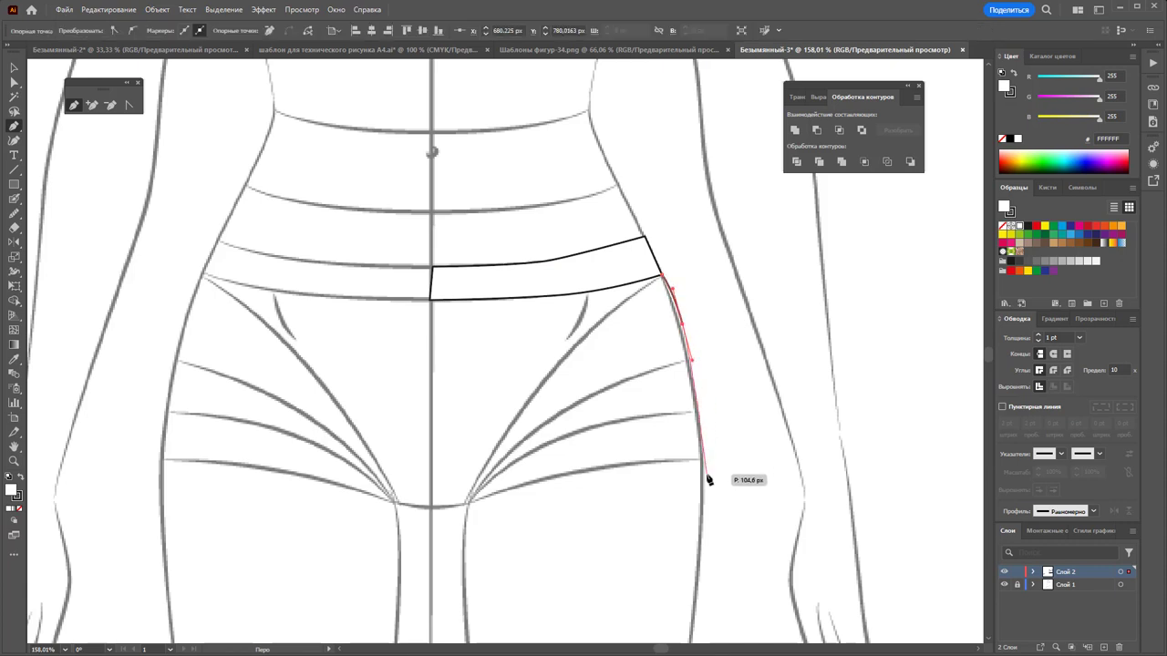
click(703, 475)
drag(679, 484, 474, 526)
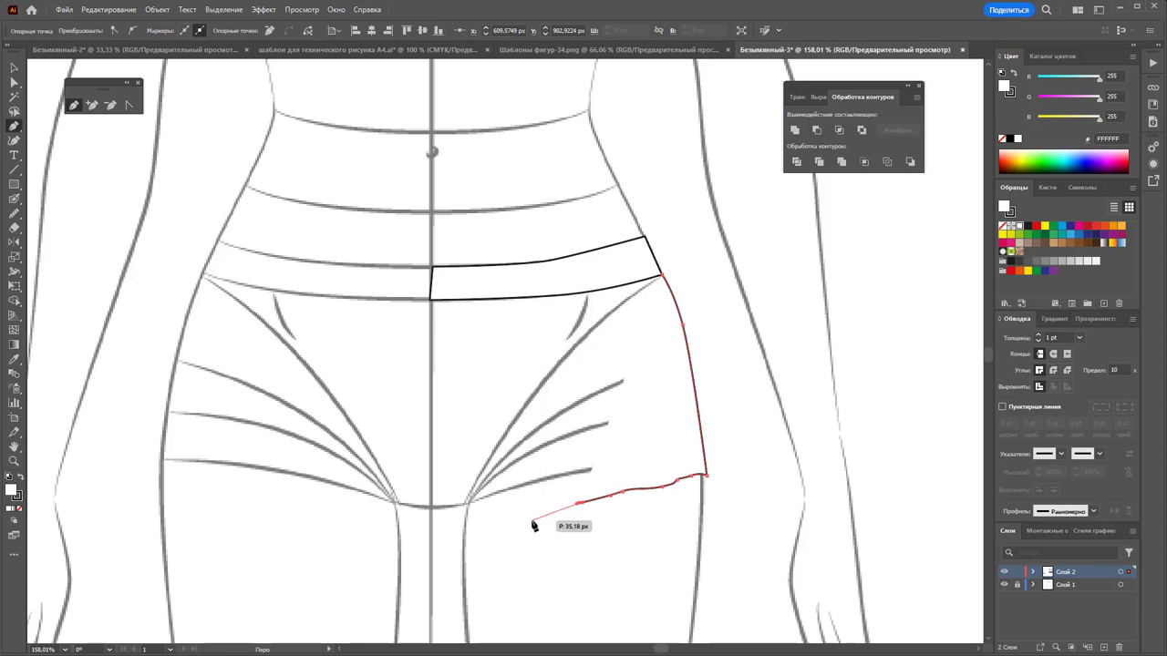
click(465, 527)
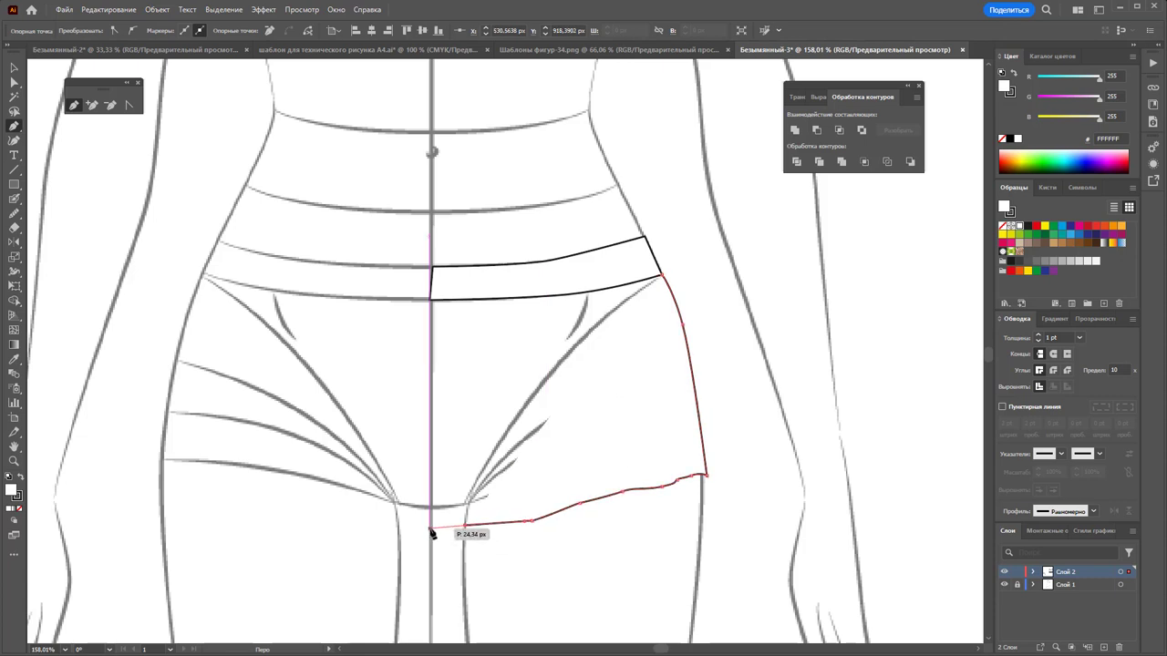
click(432, 528)
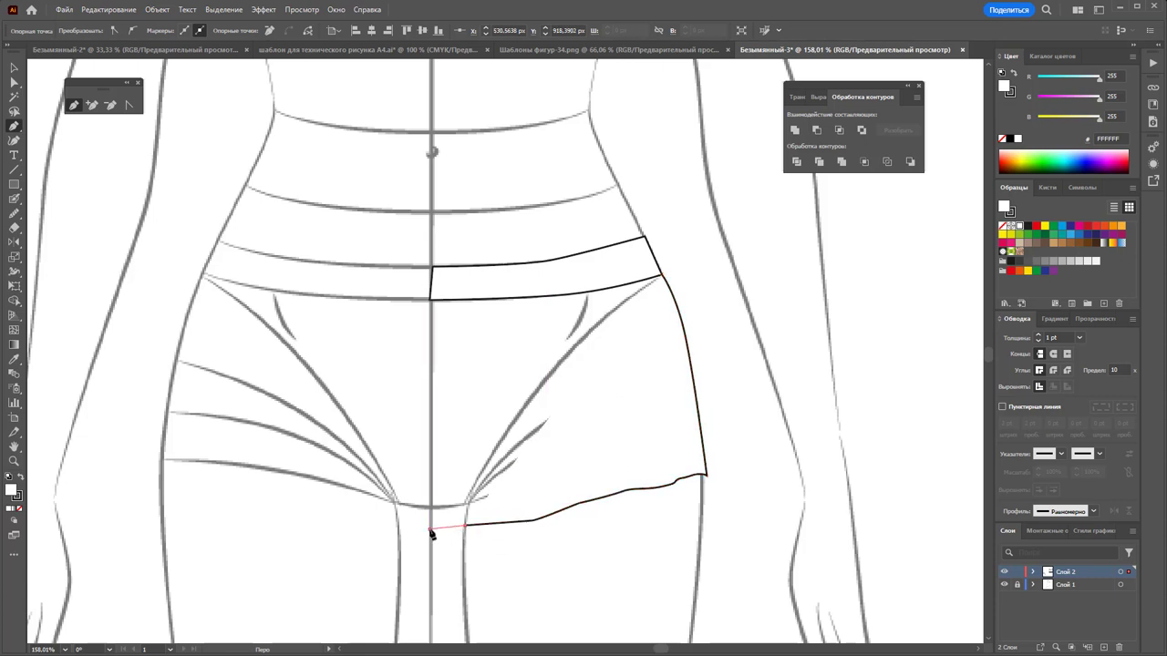
Close the shorts outline up to the waistband with a curved top edge
click(432, 301)
drag(533, 298, 550, 292)
click(585, 290)
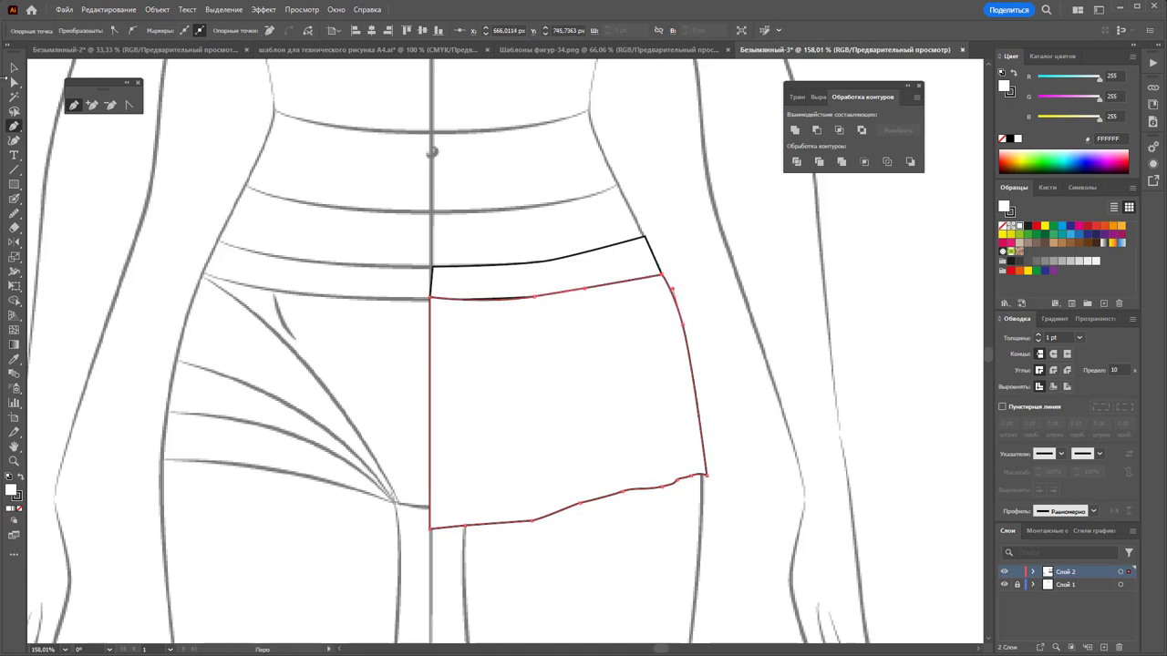
click(9, 80)
click(436, 270)
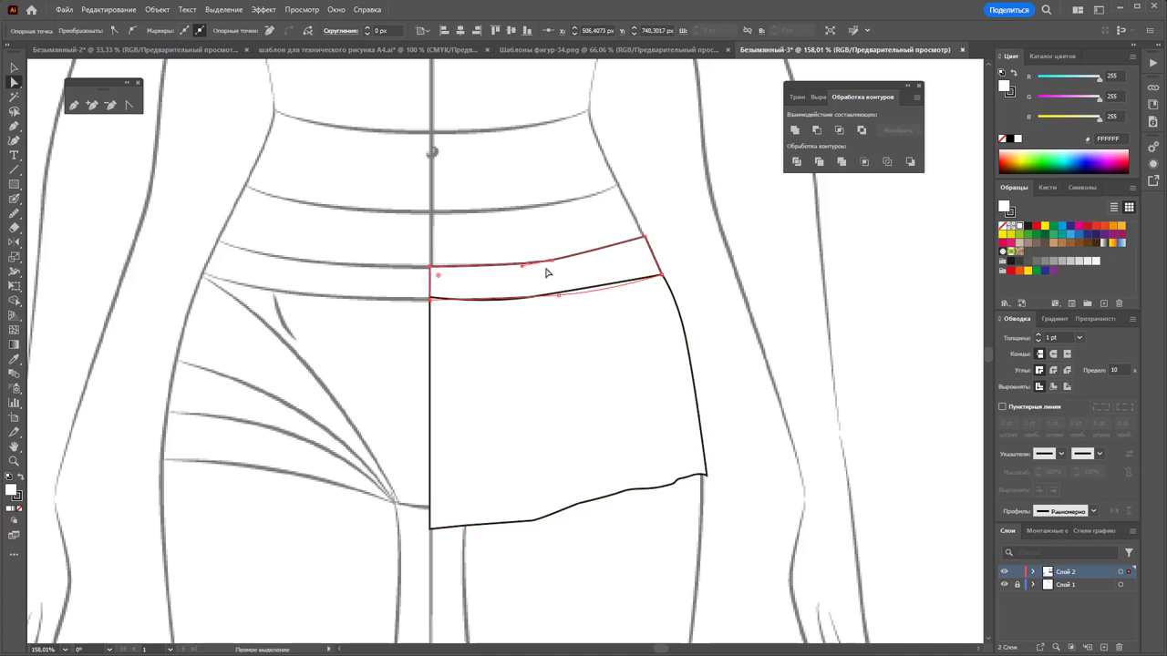
click(707, 328)
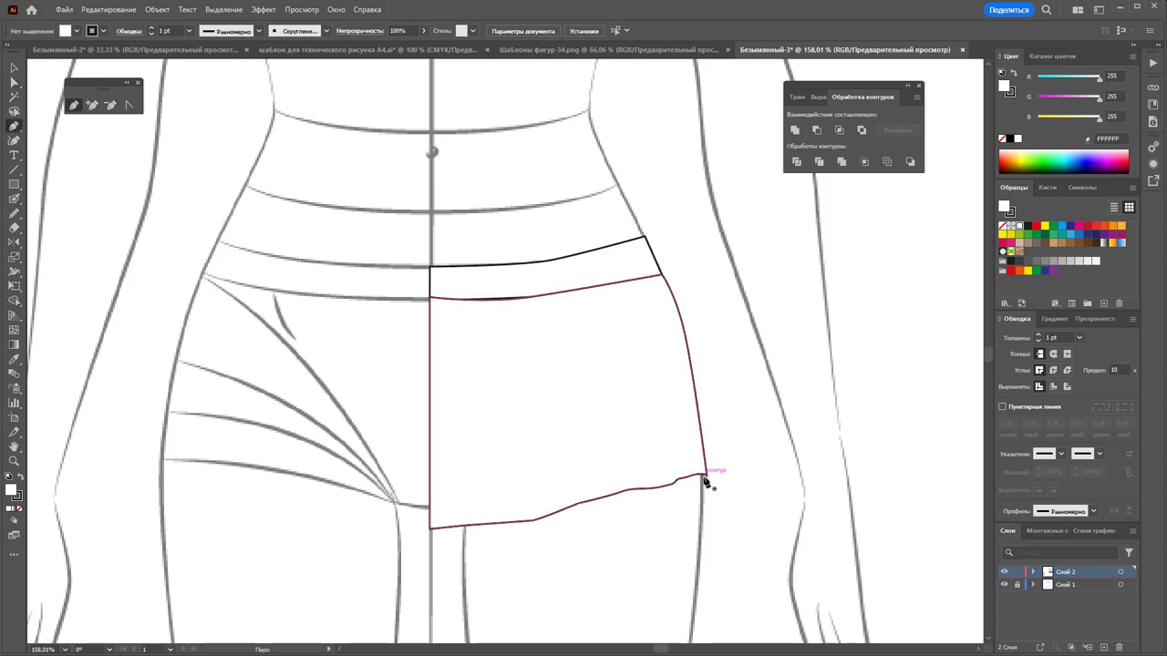
Draw a wavy ruffle strip from the hem corner along the shorts' bottom edge
drag(706, 475, 716, 497)
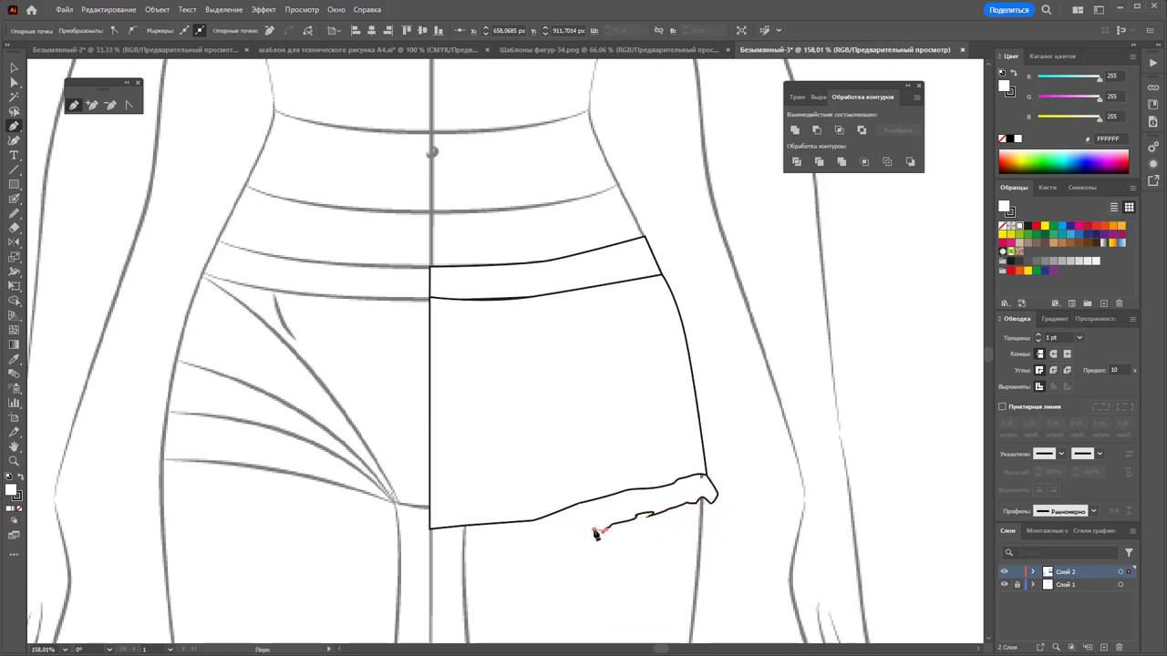
mouse_move(543, 537)
mouse_down()
mouse_move(435, 551)
mouse_move(432, 536)
mouse_move(704, 477)
mouse_up()
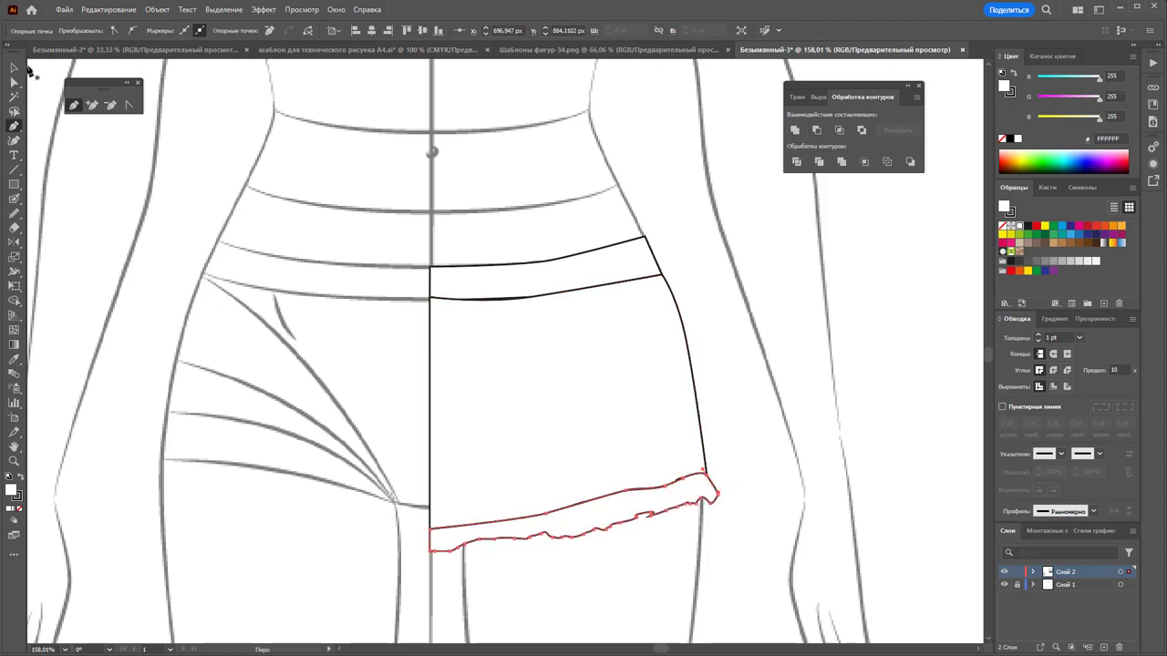
click(13, 67)
Send the shorts and ruffle shapes to the back via Arrange
shift+click(672, 481)
right_click(672, 481)
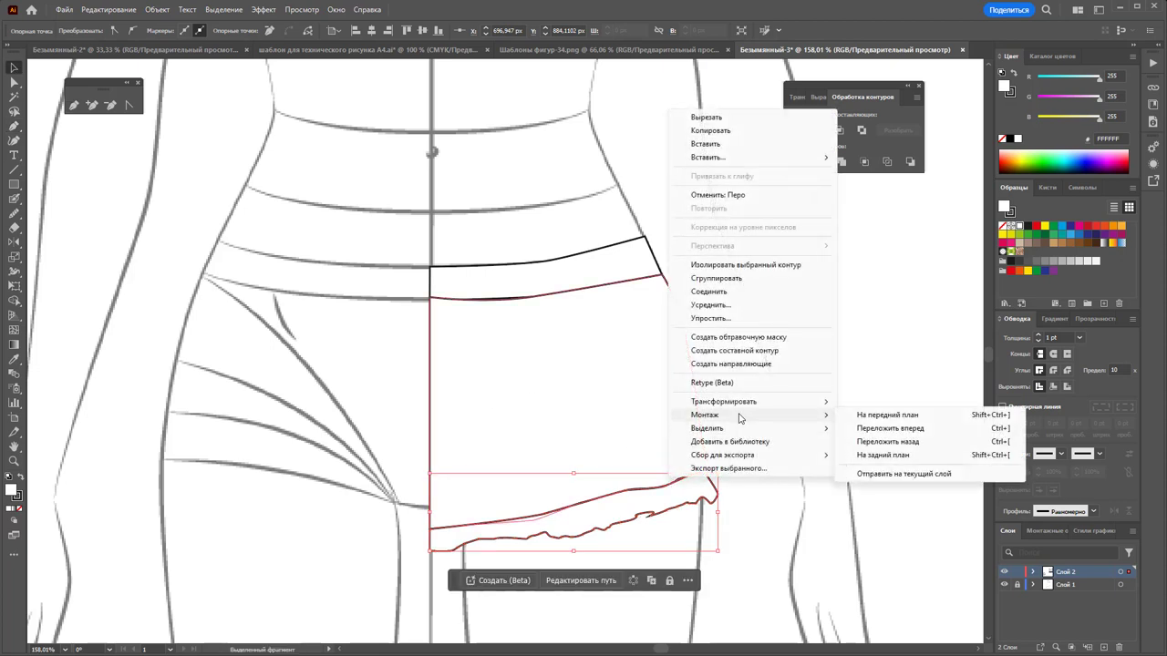
click(882, 455)
click(832, 426)
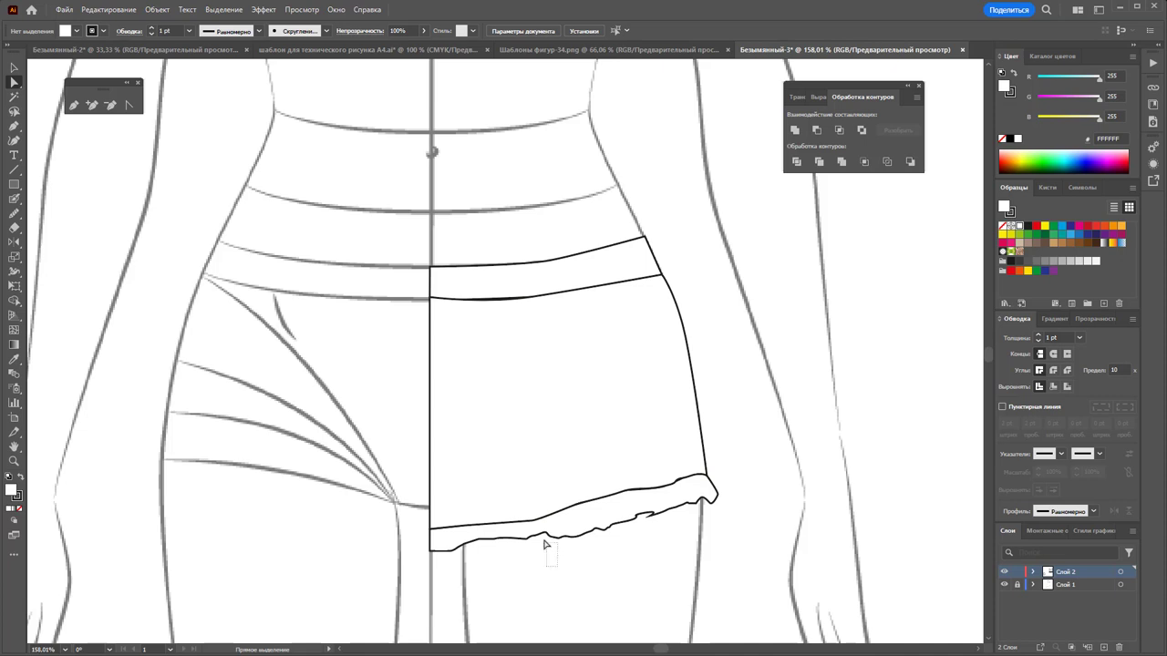
Adjust individual anchor points along the ruffle hem's wavy edge
drag(534, 532, 531, 536)
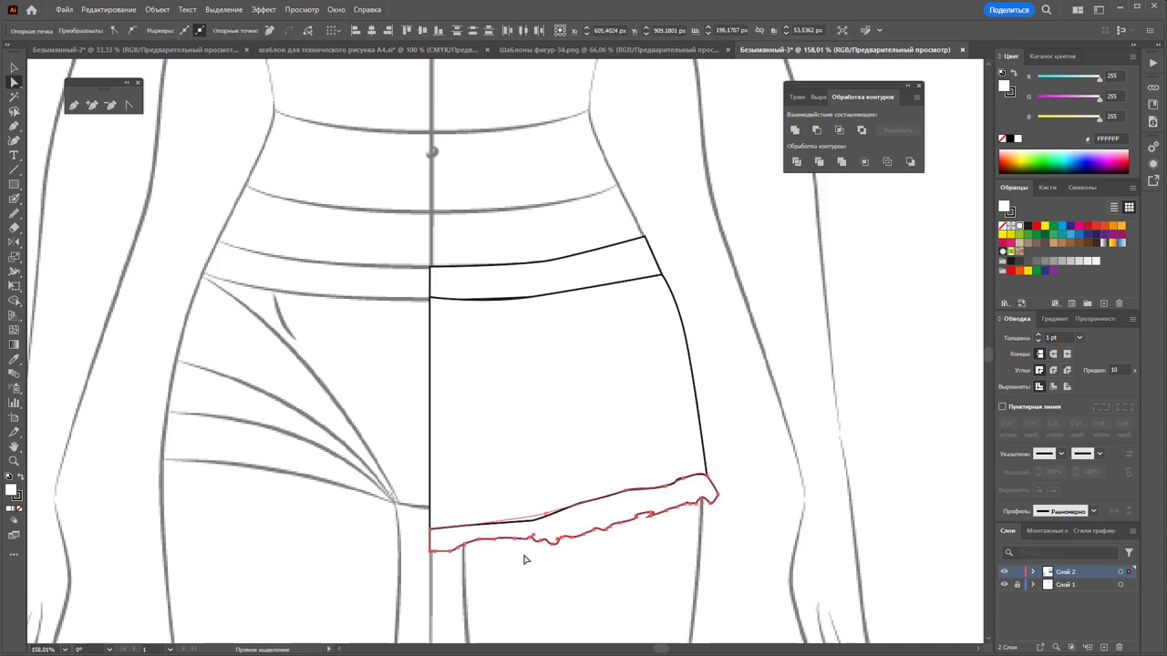
click(493, 544)
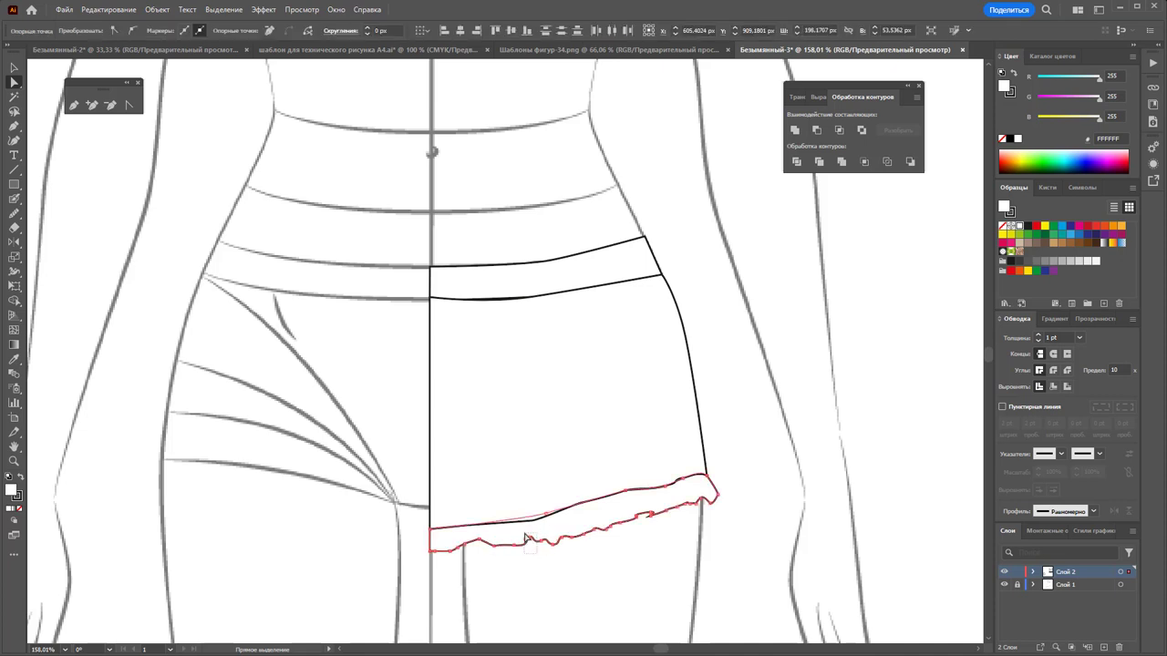
click(474, 551)
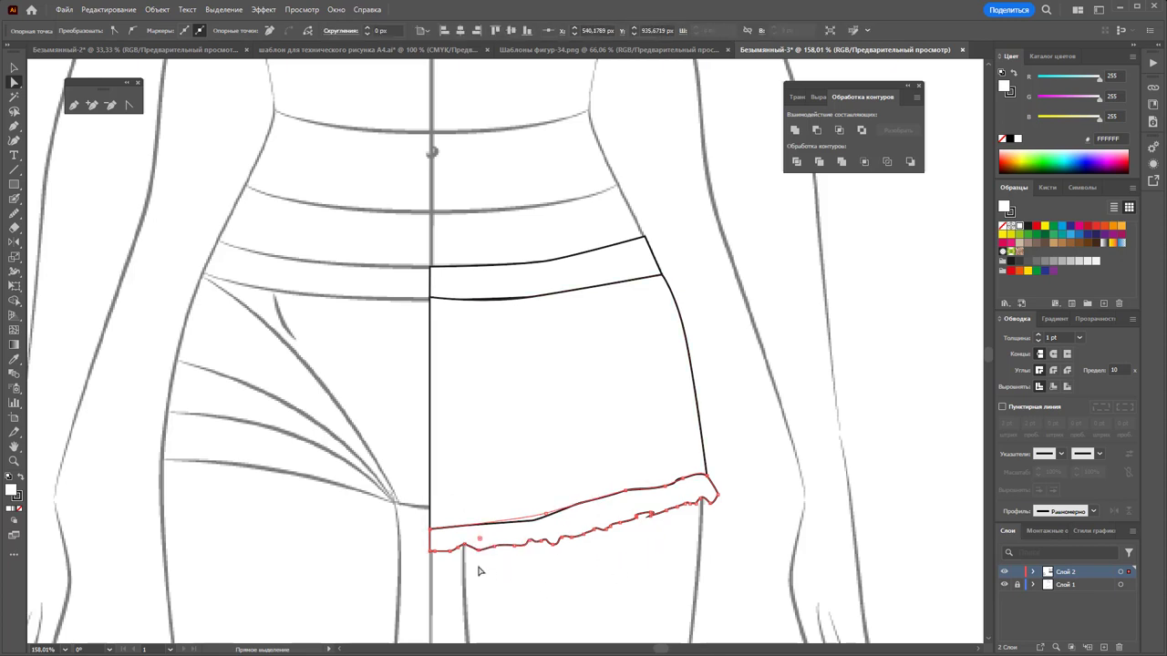
click(479, 571)
click(457, 547)
click(472, 571)
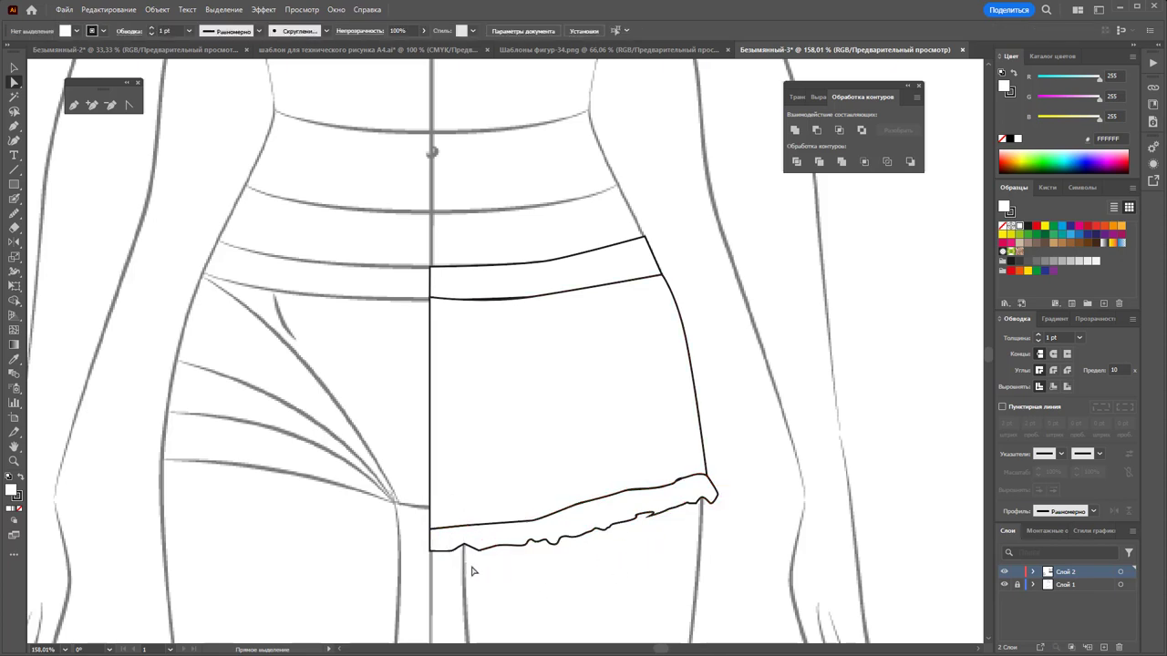
click(460, 546)
click(533, 565)
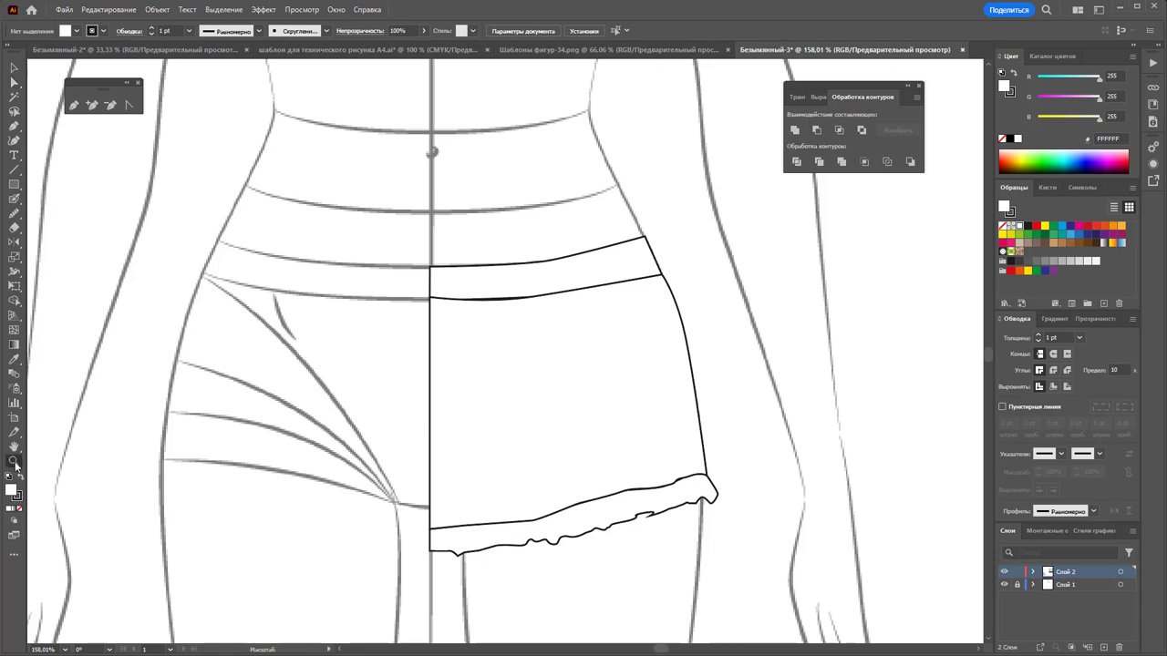
Zoom into the waistband and draw the first gathering arcs across its left half
mouse_move(507, 265)
mouse_down()
mouse_move(682, 278)
mouse_move(704, 263)
mouse_up()
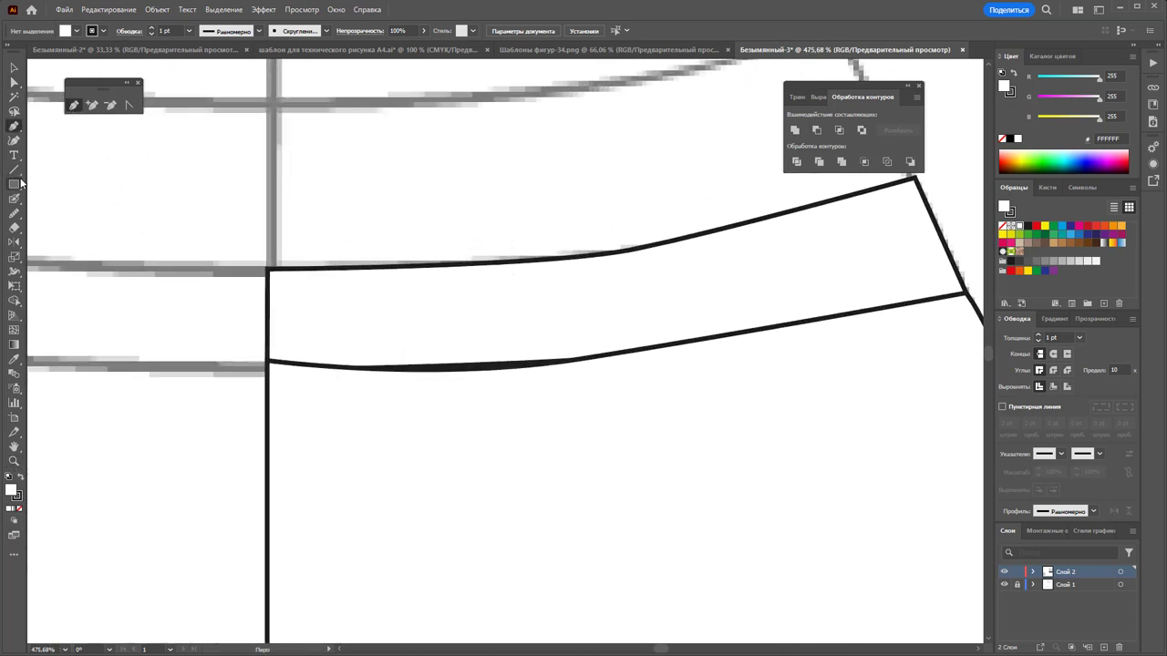
drag(16, 173, 55, 188)
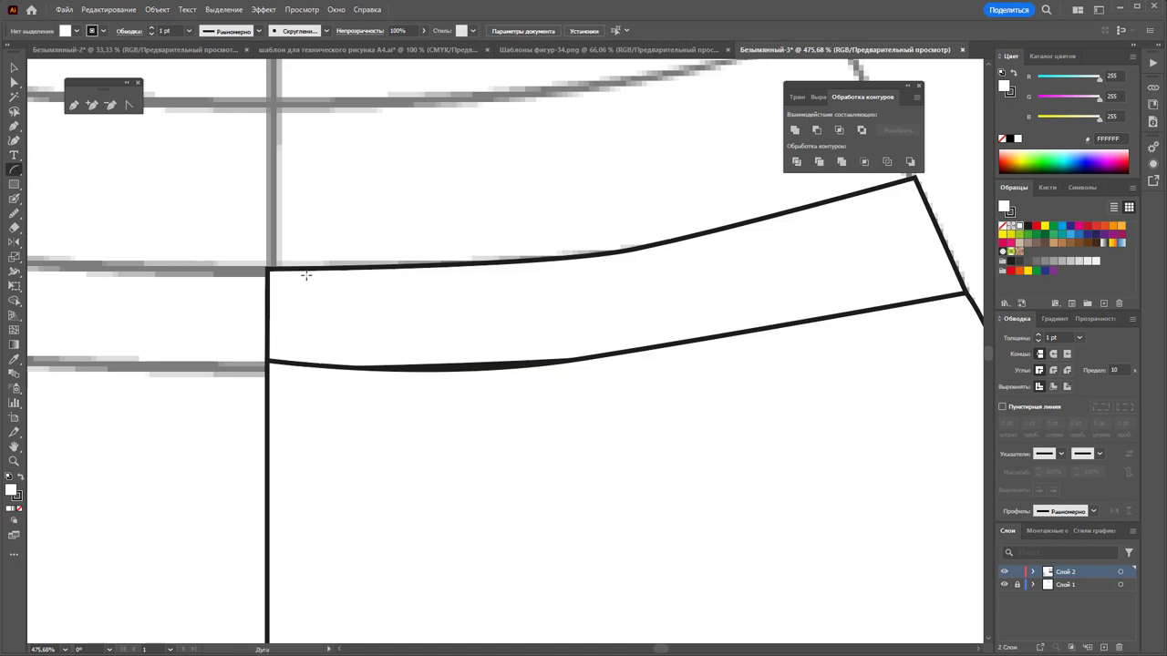
drag(304, 271, 312, 346)
mouse_move(337, 360)
mouse_down()
mouse_move(330, 294)
mouse_move(395, 358)
mouse_move(432, 272)
mouse_move(458, 290)
mouse_move(469, 346)
mouse_up()
drag(495, 269, 489, 368)
drag(527, 269, 528, 339)
drag(568, 282, 564, 363)
drag(588, 260, 599, 338)
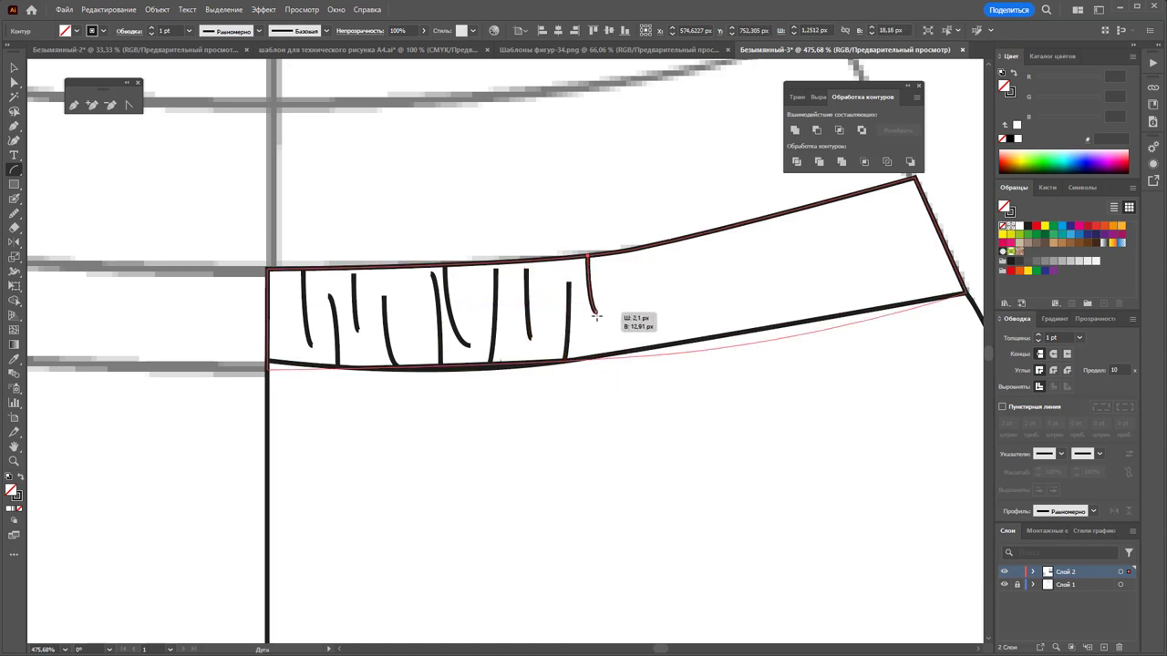
mouse_move(639, 258)
mouse_down()
mouse_move(643, 348)
mouse_move(629, 351)
mouse_up()
Add further curved gathering strokes across the waistband to its right end
drag(667, 255, 671, 307)
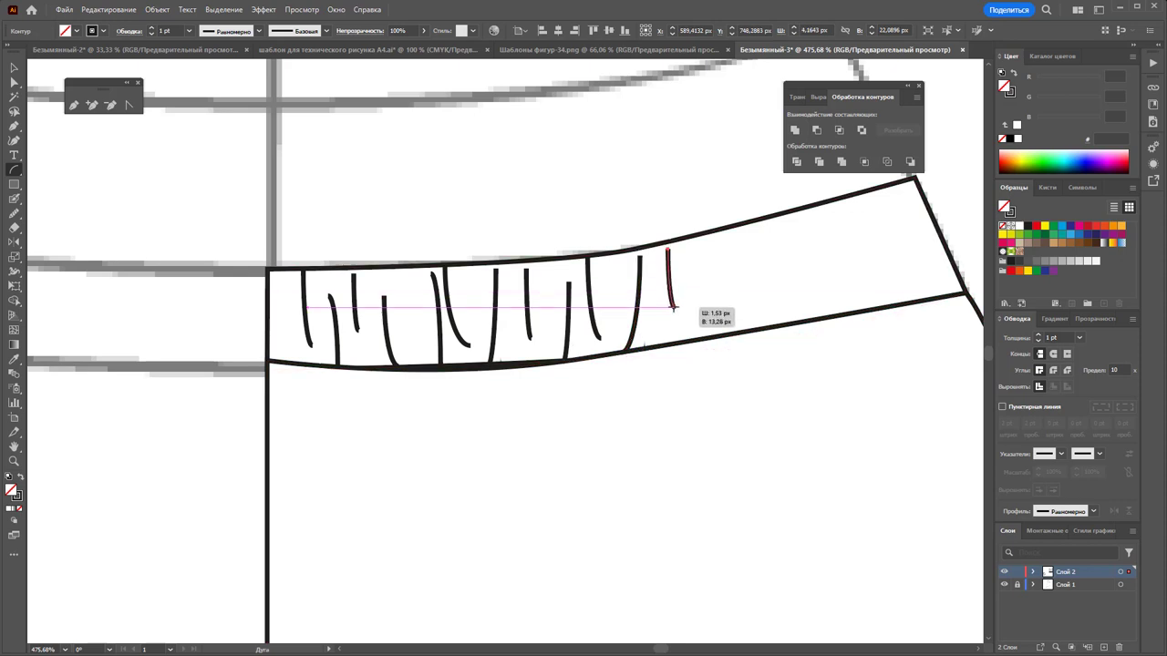
drag(695, 235, 694, 339)
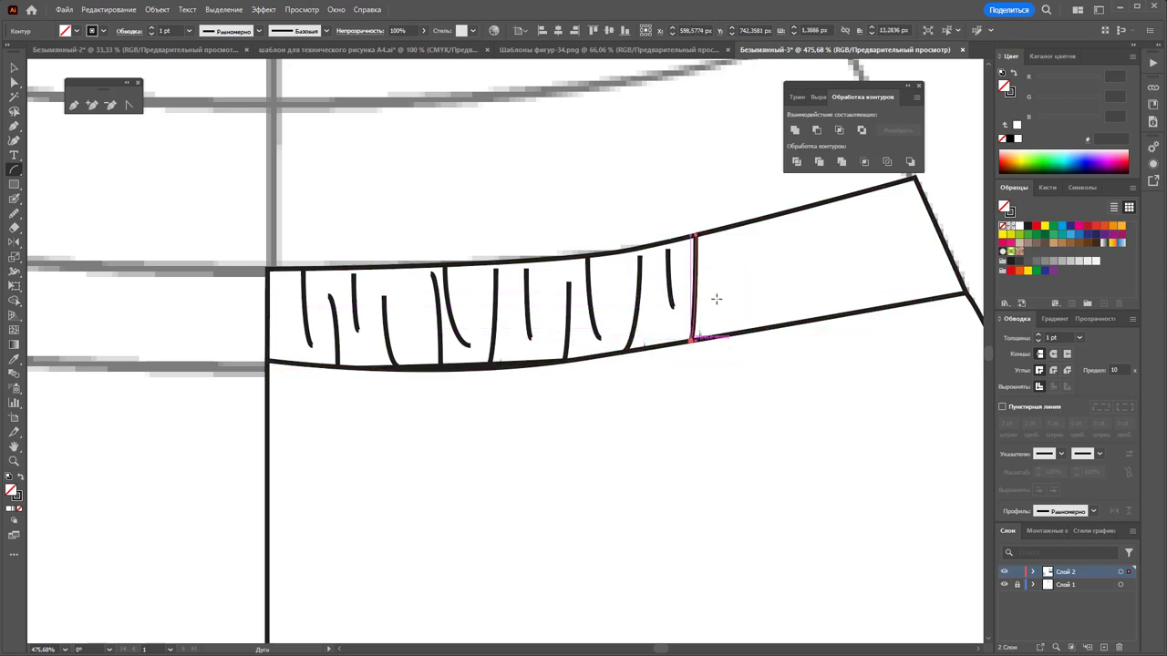
drag(720, 267, 734, 330)
drag(742, 228, 742, 325)
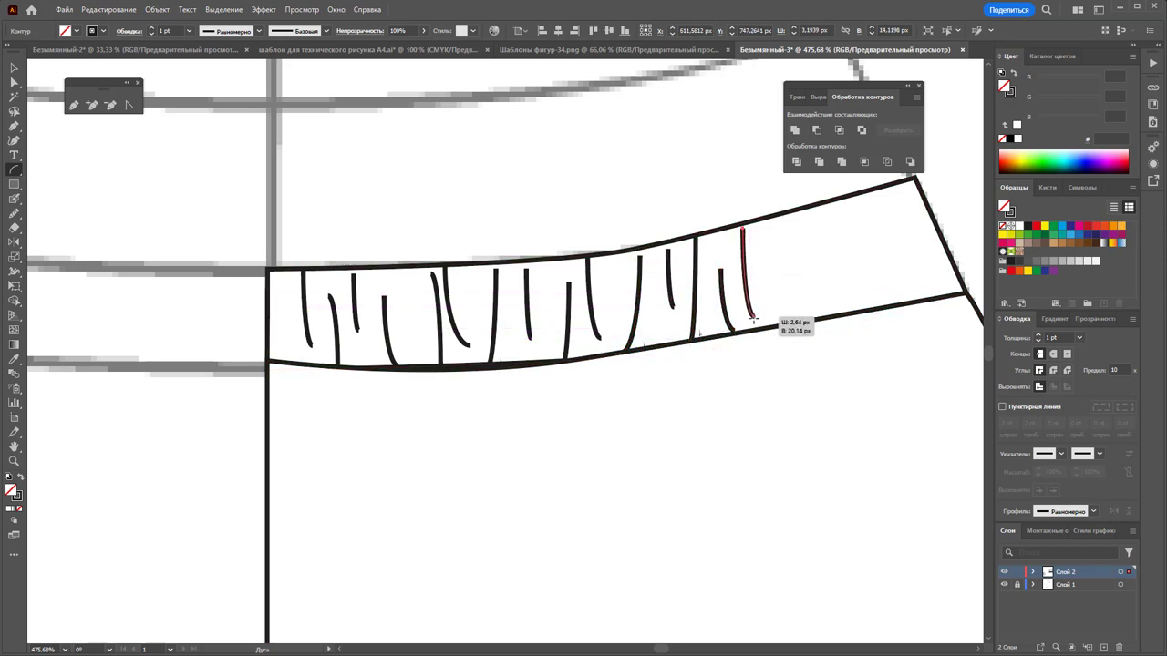
drag(764, 250, 779, 323)
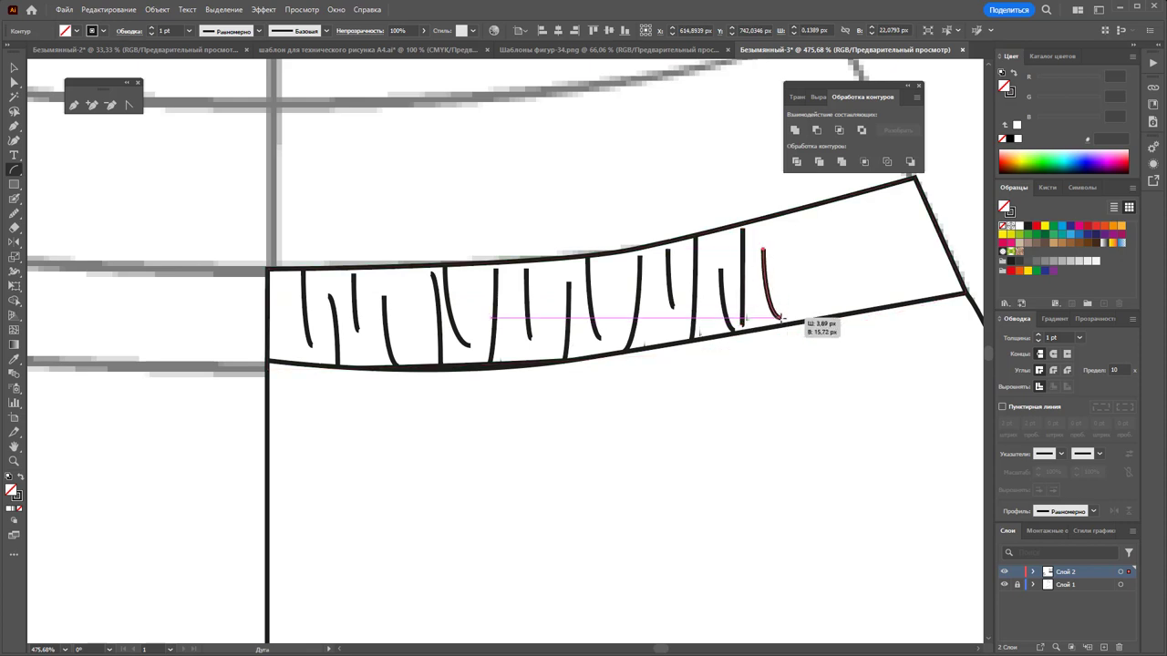
drag(793, 212, 814, 295)
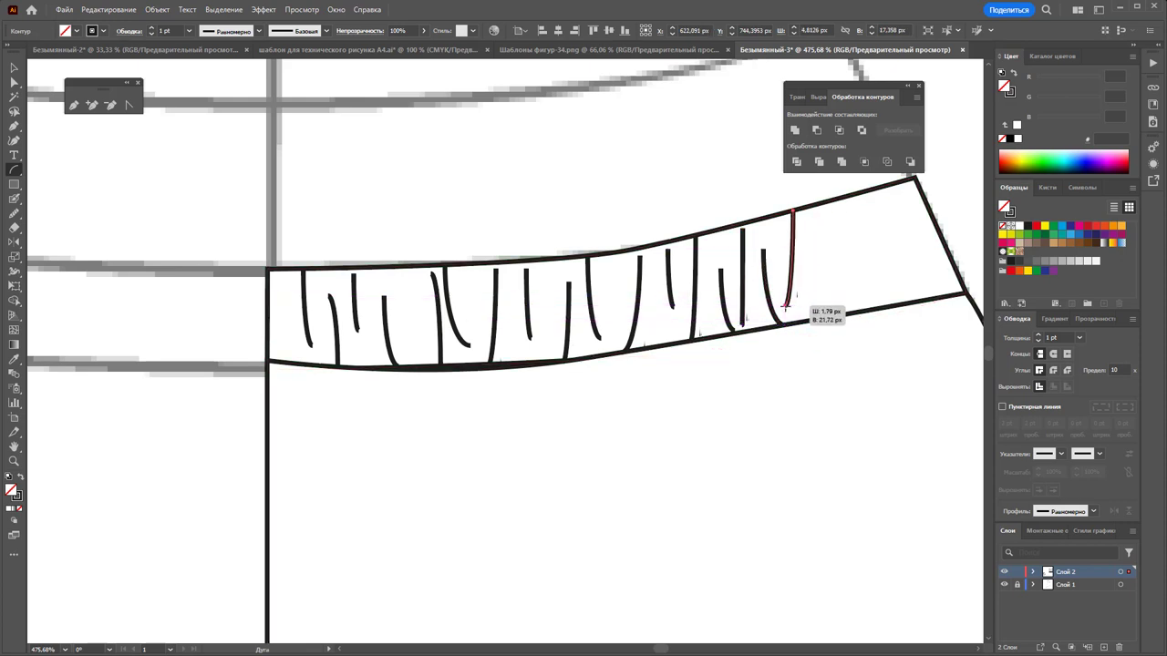
key(ctrl+z)
drag(792, 211, 788, 285)
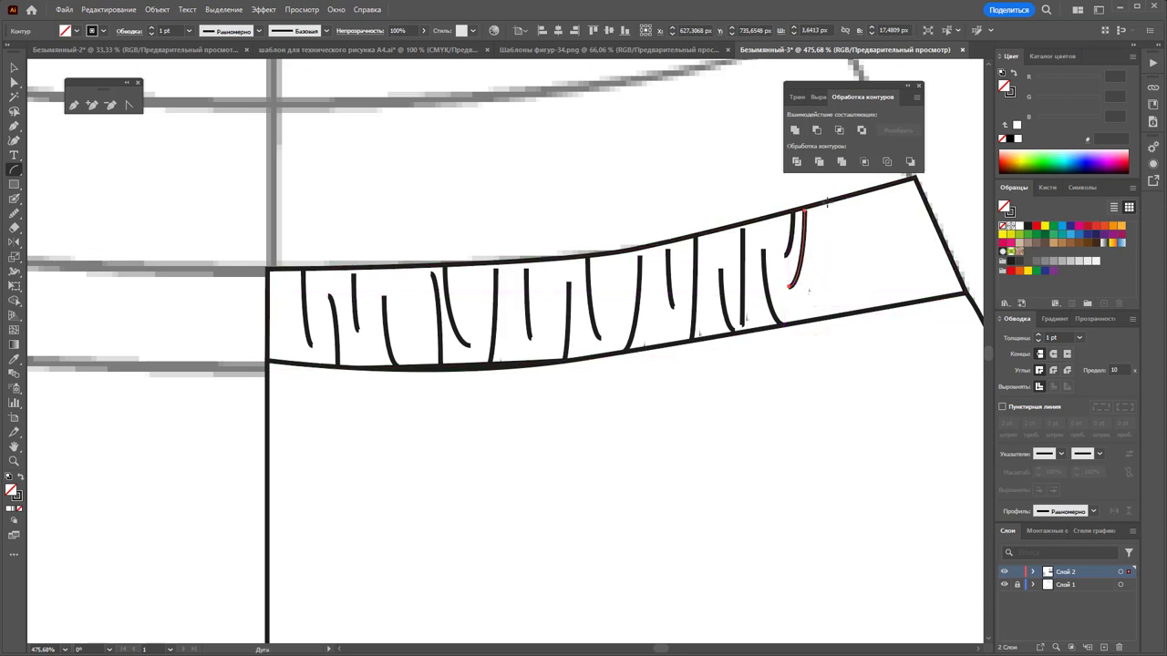
drag(827, 212, 831, 313)
mouse_move(850, 200)
mouse_down()
mouse_move(890, 279)
mouse_move(877, 301)
mouse_move(884, 246)
mouse_up()
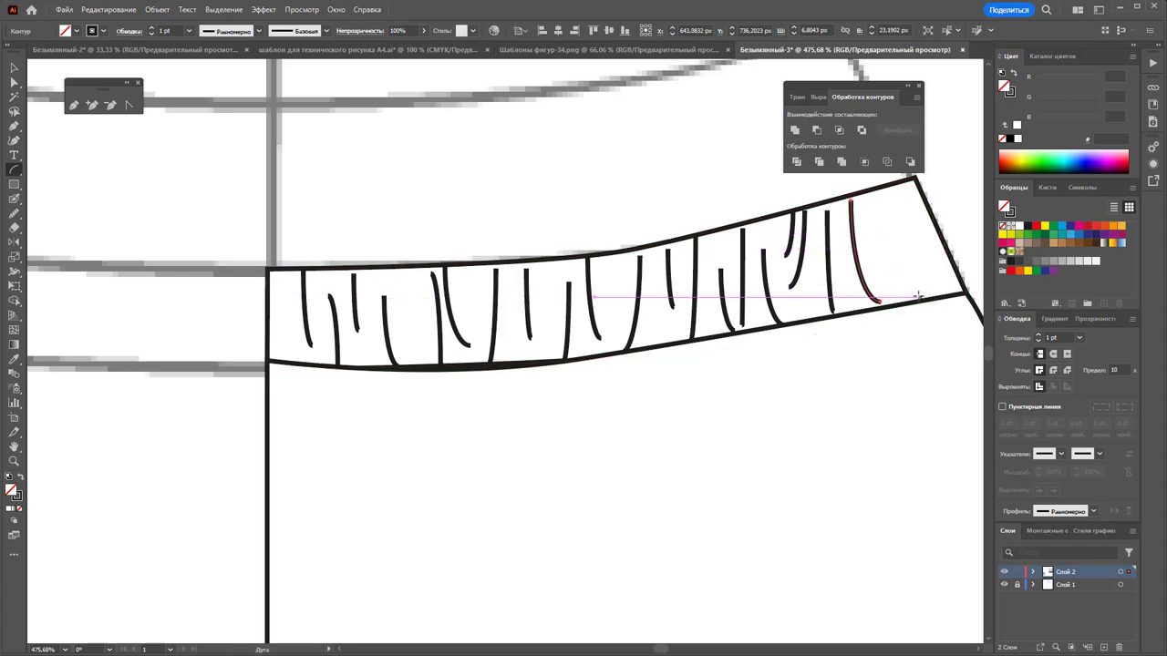
drag(921, 296, 886, 233)
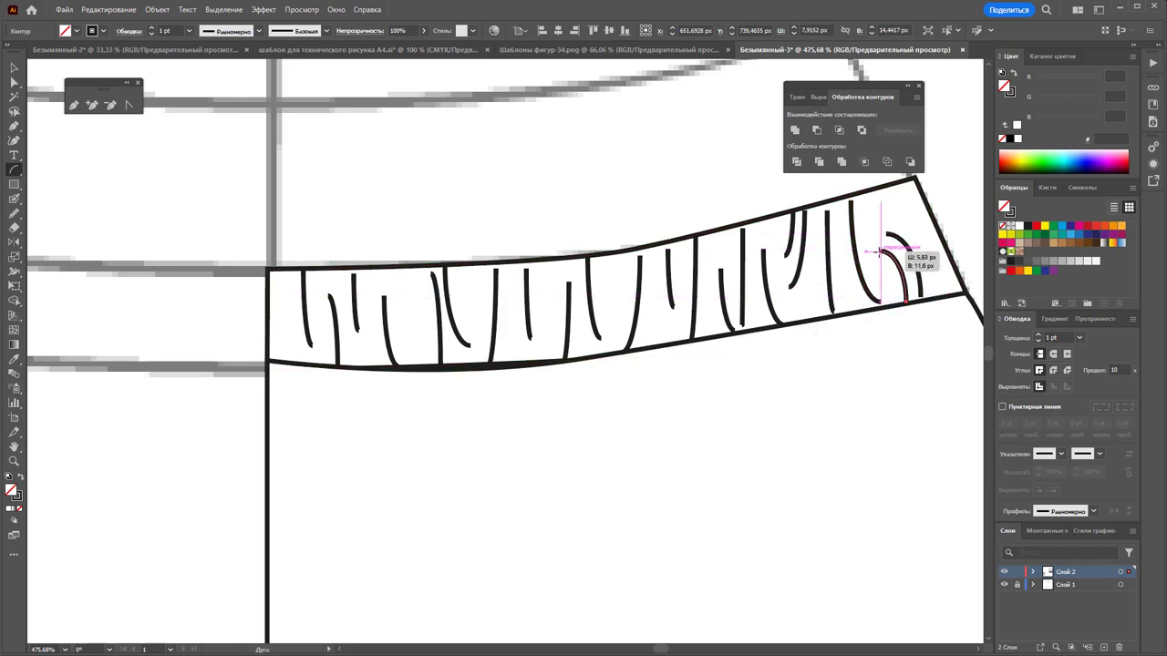
drag(905, 303, 881, 251)
Set all gather strokes, excluding the waistband outline, to 0.5 pt with a tapered width profile
click(18, 67)
drag(234, 191, 934, 399)
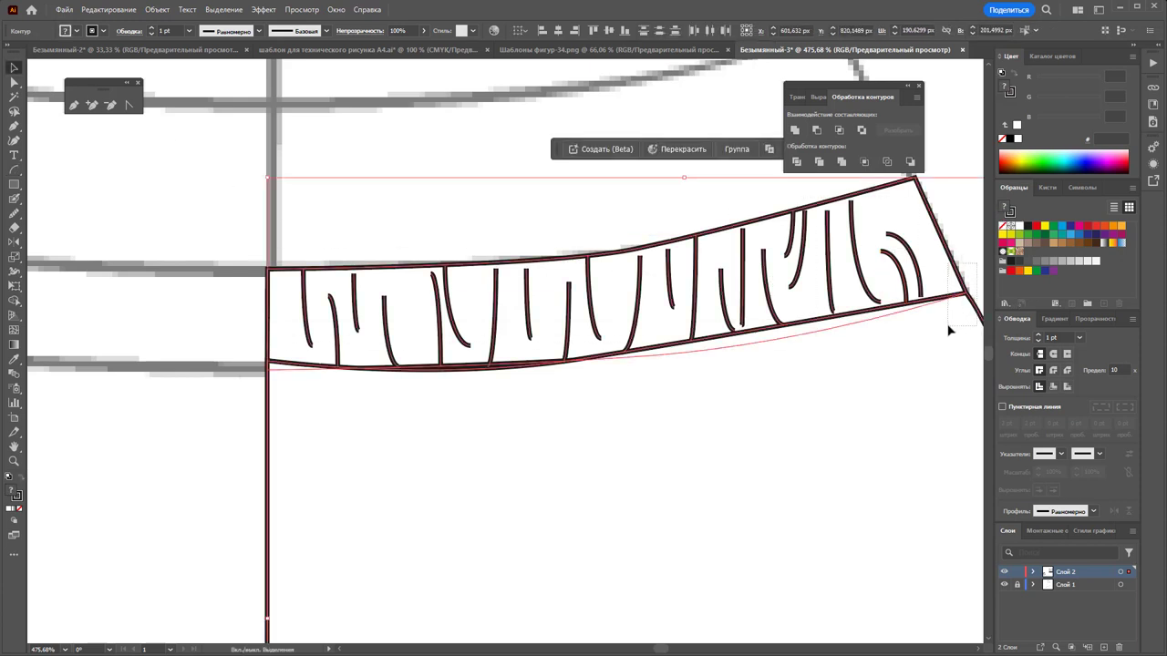
shift+click(953, 300)
click(1079, 337)
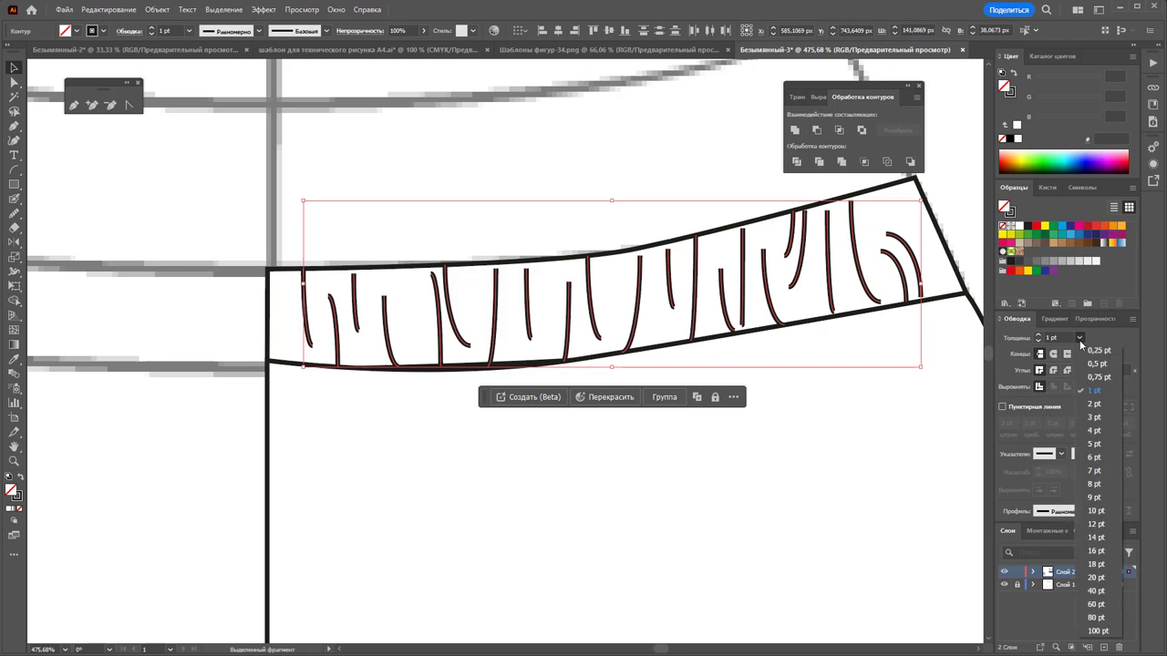
click(1094, 363)
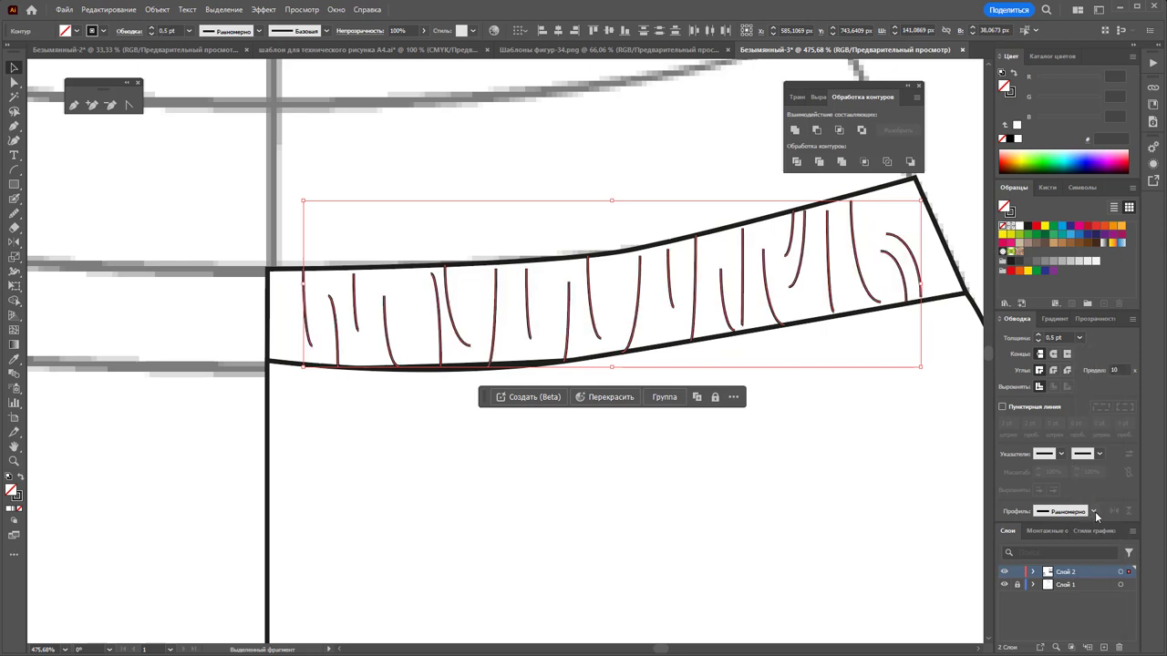
click(1095, 512)
click(1062, 552)
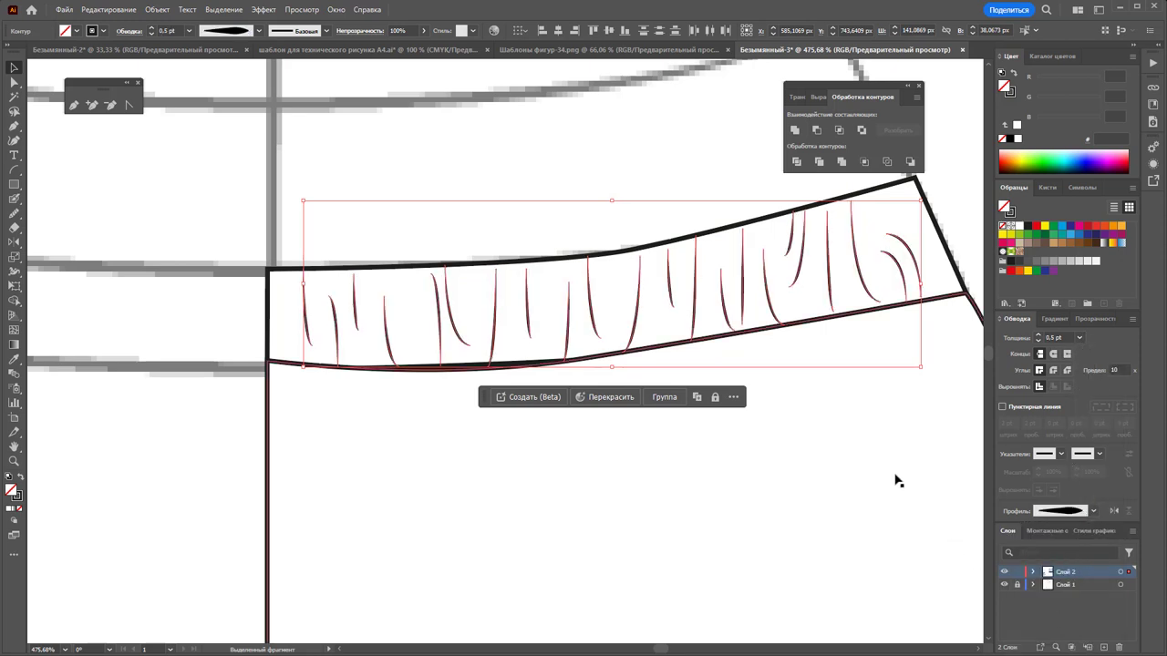
click(494, 292)
click(75, 106)
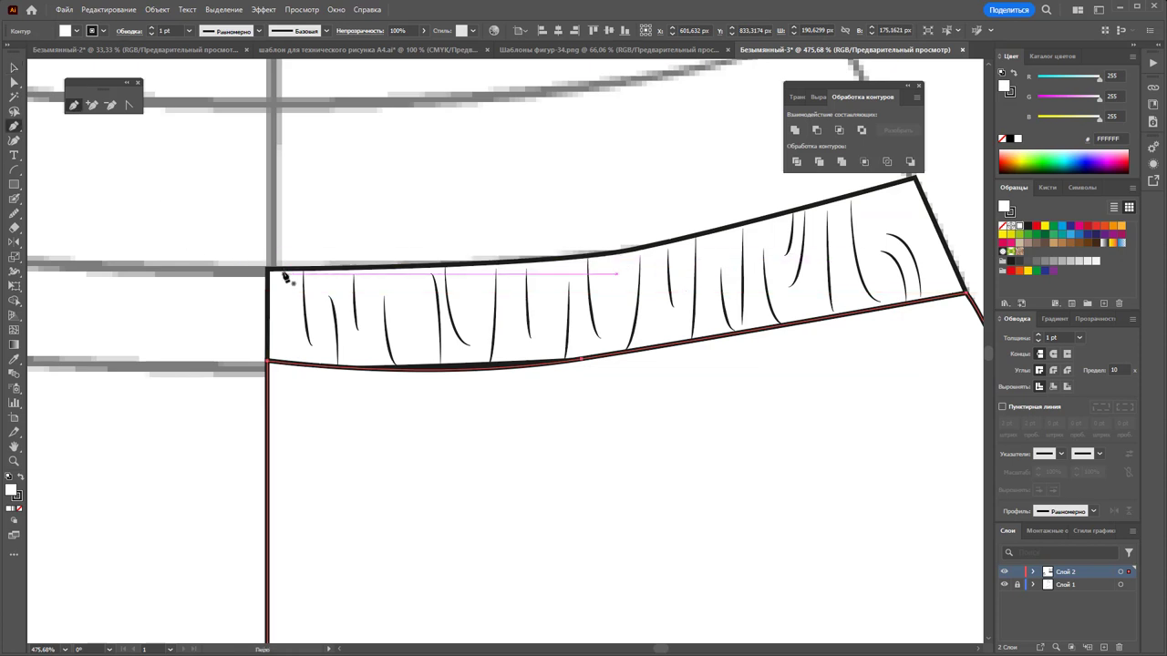
Sketch closed loop shapes between the gather lines across the band's left half
mouse_move(291, 362)
mouse_down()
mouse_move(285, 276)
mouse_move(297, 361)
mouse_move(315, 292)
mouse_move(392, 369)
mouse_move(379, 360)
mouse_up()
mouse_move(376, 228)
mouse_down()
mouse_move(374, 342)
mouse_move(374, 269)
mouse_move(407, 278)
mouse_up()
mouse_move(474, 260)
mouse_down()
mouse_move(478, 324)
mouse_move(475, 274)
mouse_up()
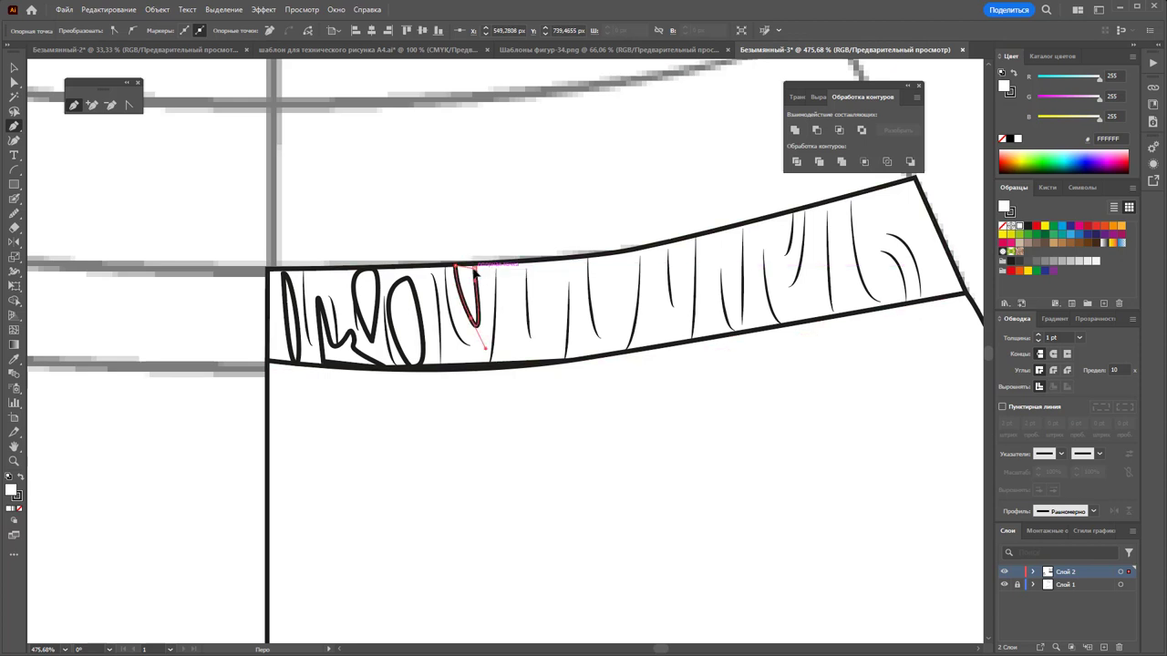
mouse_move(511, 308)
mouse_down()
mouse_move(521, 339)
mouse_move(547, 334)
mouse_up()
mouse_move(549, 286)
mouse_down()
mouse_move(512, 314)
mouse_move(497, 351)
mouse_up()
drag(585, 364, 576, 248)
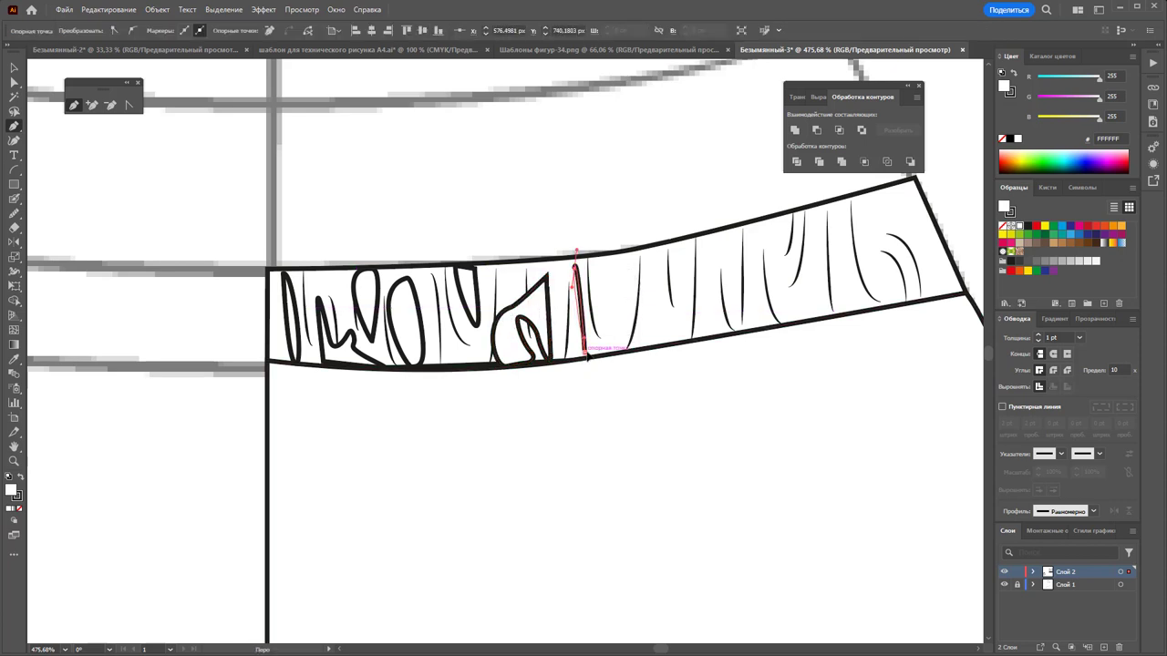
mouse_move(613, 348)
mouse_down()
mouse_move(629, 265)
mouse_move(638, 301)
mouse_move(620, 357)
mouse_up()
ctrl+click(616, 357)
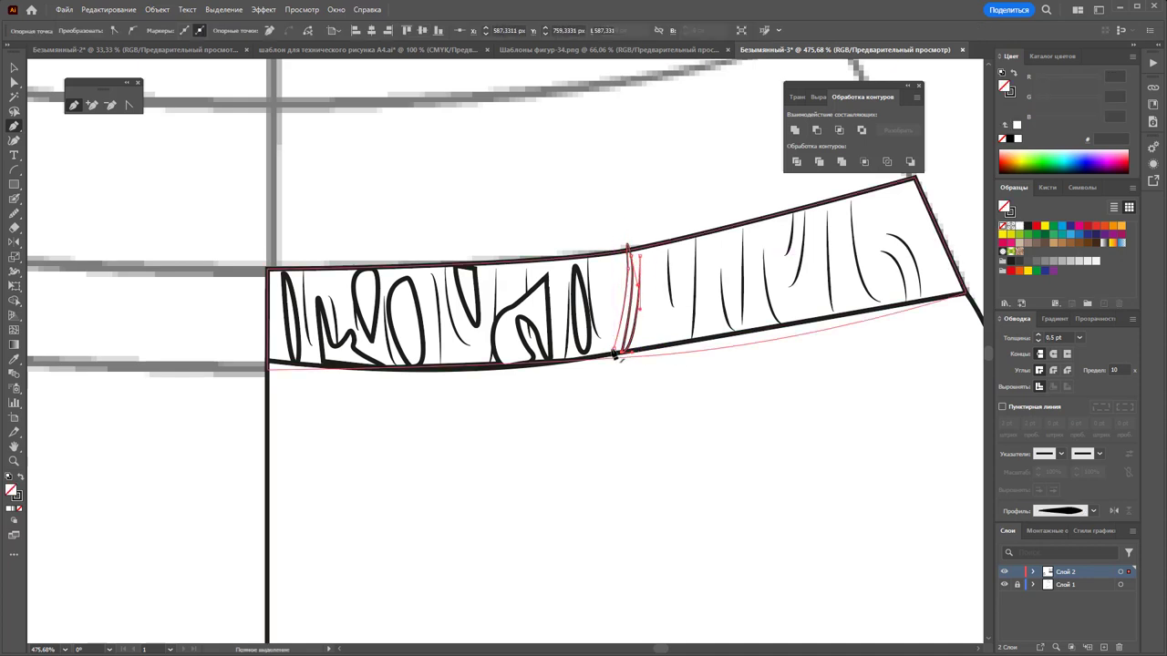
Continue the tall and M-shaped loops rightward to the band's right end
drag(627, 247, 620, 354)
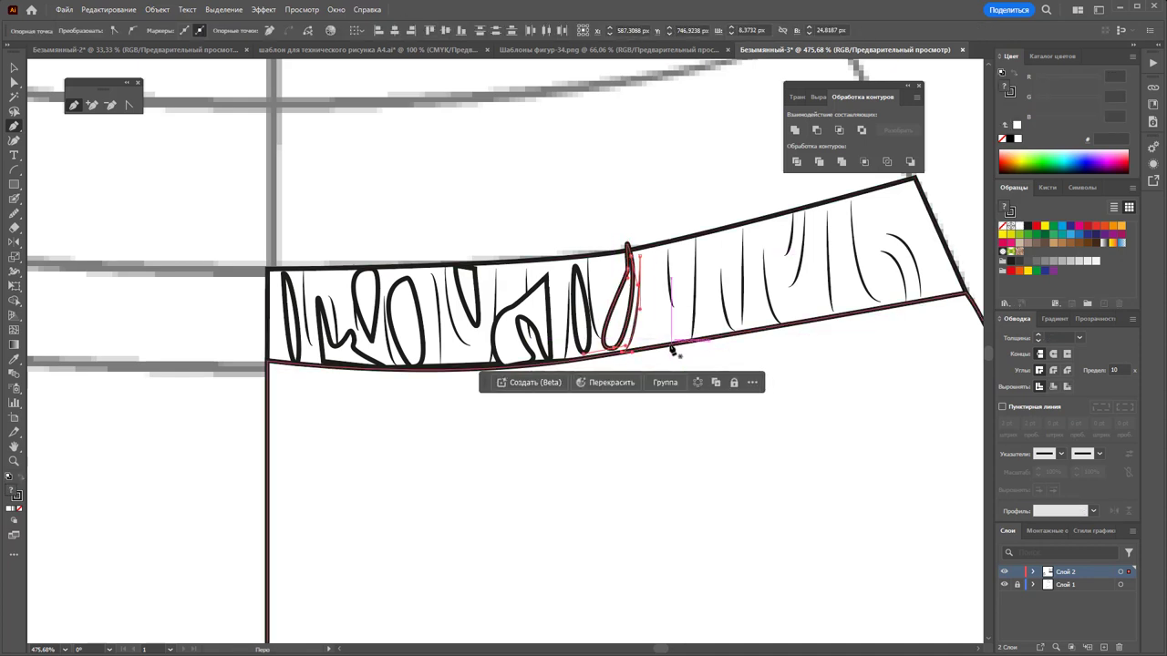
mouse_move(654, 271)
mouse_down()
mouse_move(688, 304)
mouse_move(662, 355)
mouse_up()
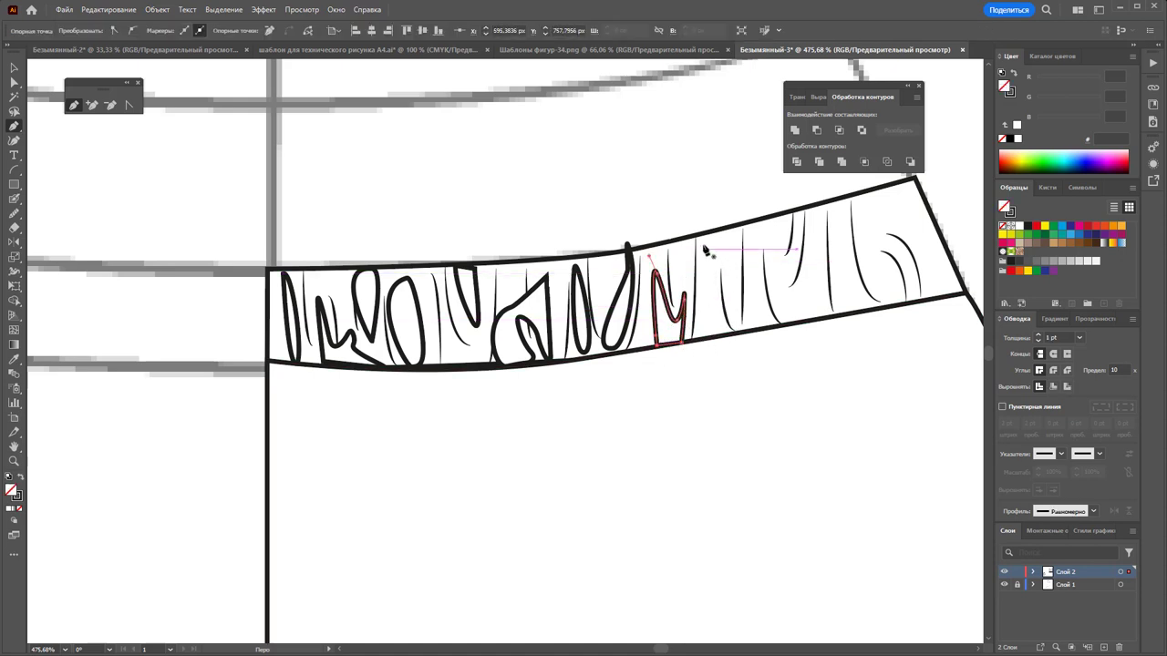
drag(707, 252, 710, 333)
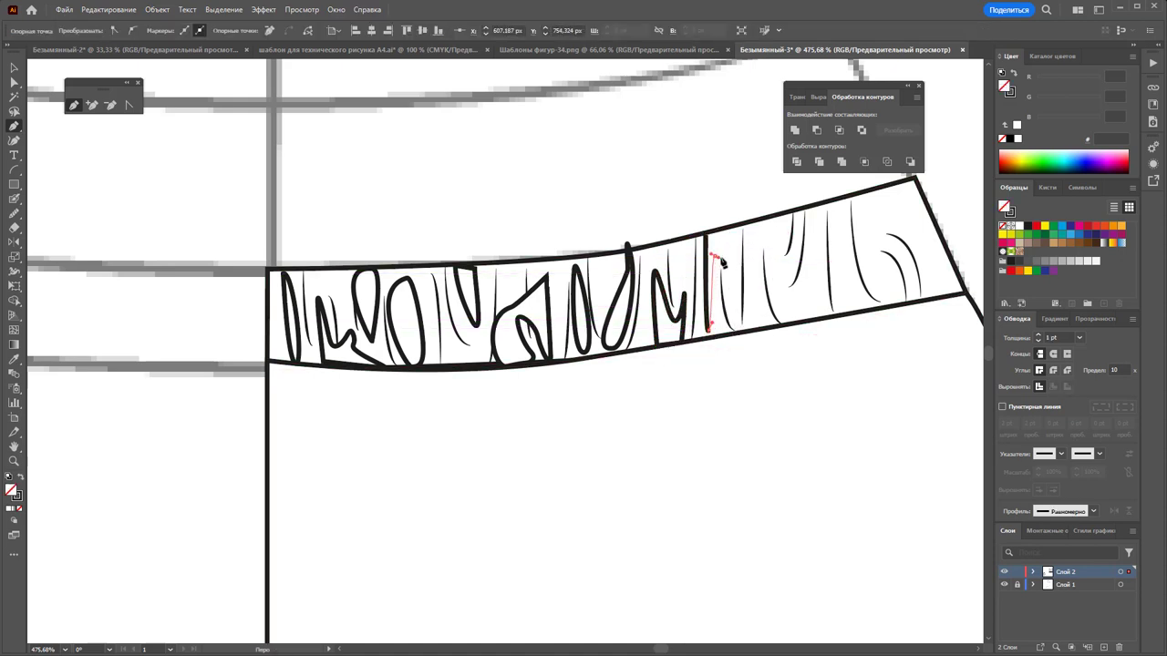
drag(721, 263, 734, 238)
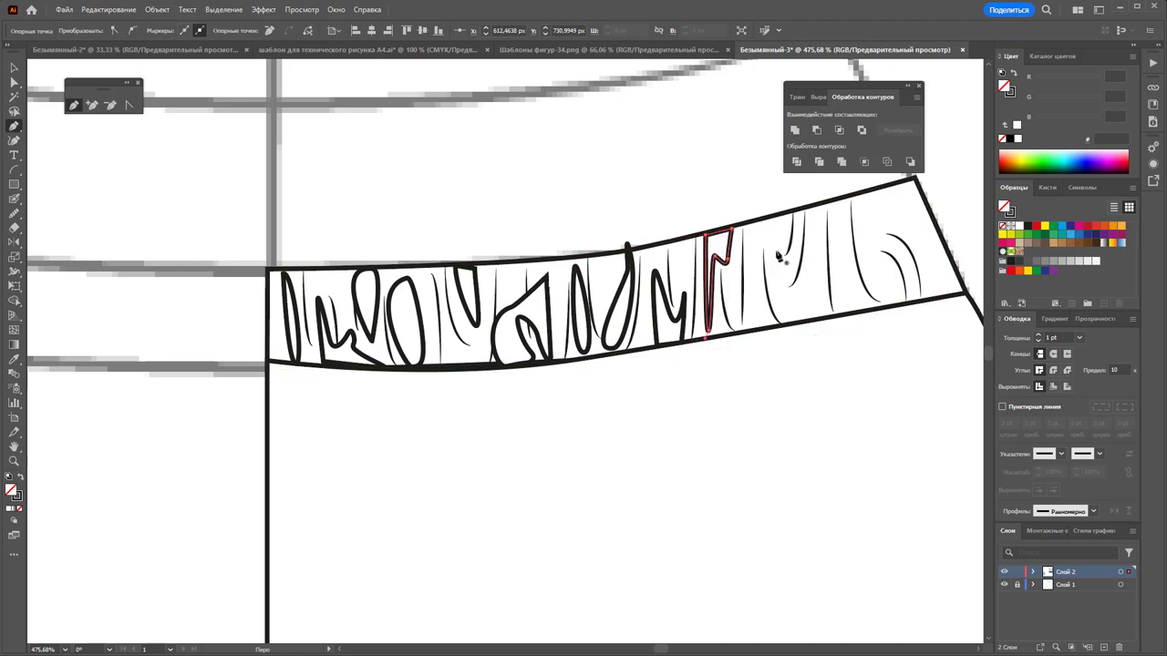
mouse_move(749, 264)
mouse_down()
mouse_move(757, 334)
mouse_move(750, 264)
mouse_move(825, 314)
mouse_move(780, 273)
mouse_up()
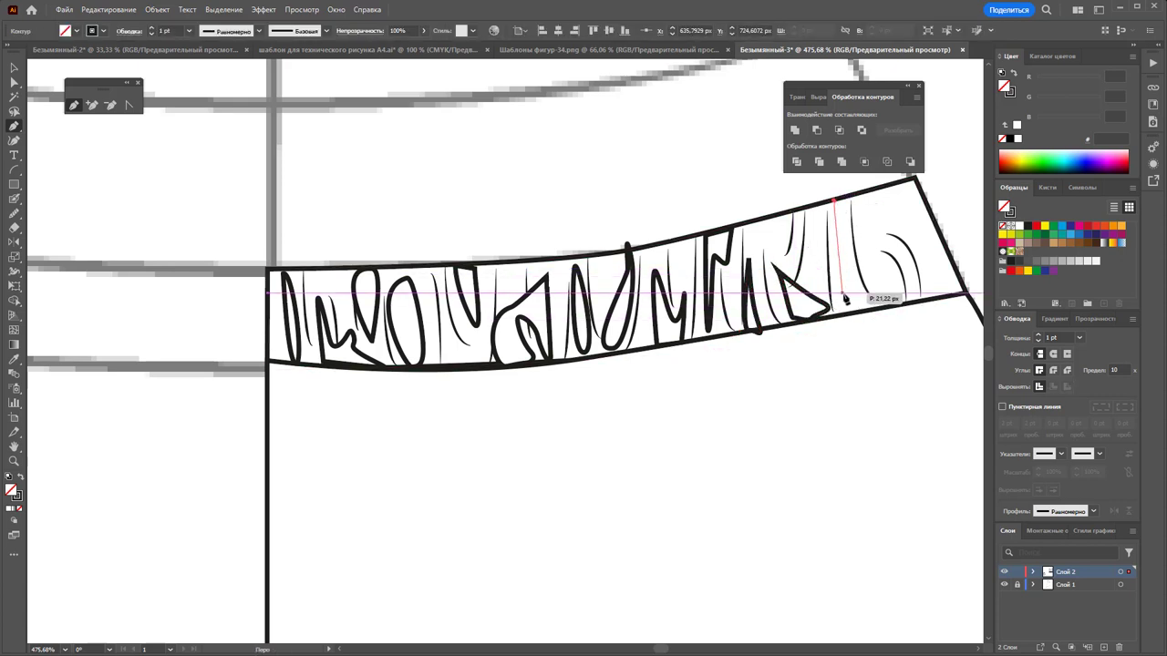
mouse_move(839, 204)
mouse_down()
mouse_move(873, 266)
mouse_move(900, 194)
mouse_move(886, 219)
mouse_up()
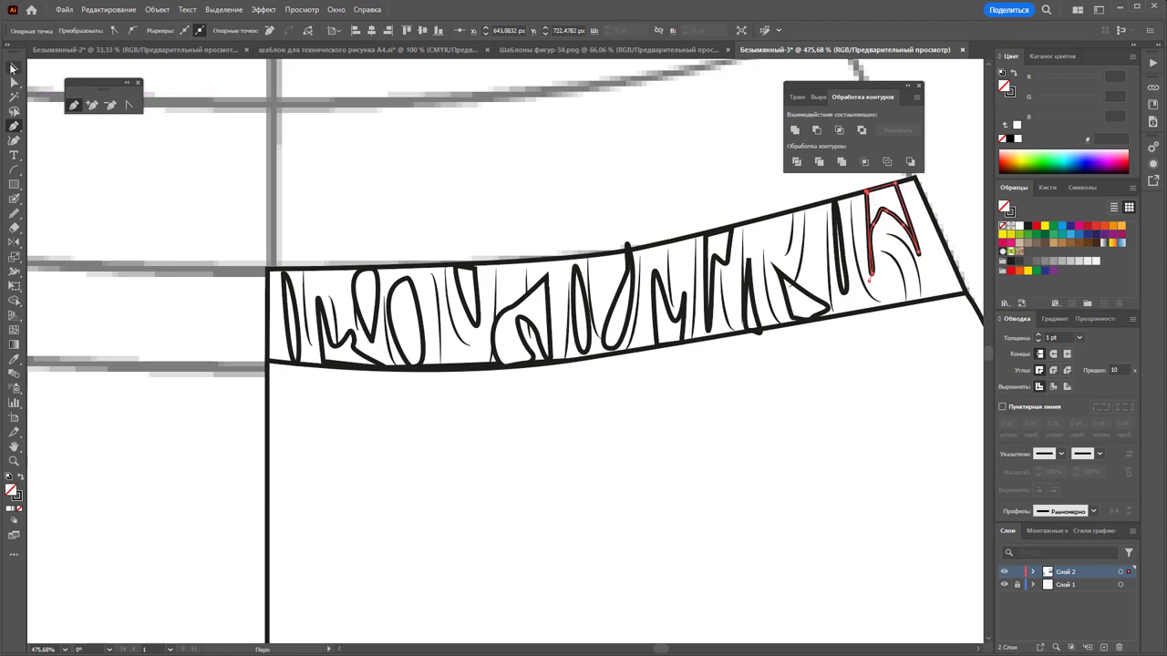
Select the loops at the waistband's right end, including the triangular one
click(13, 67)
click(809, 293)
click(857, 270)
shift+click(809, 293)
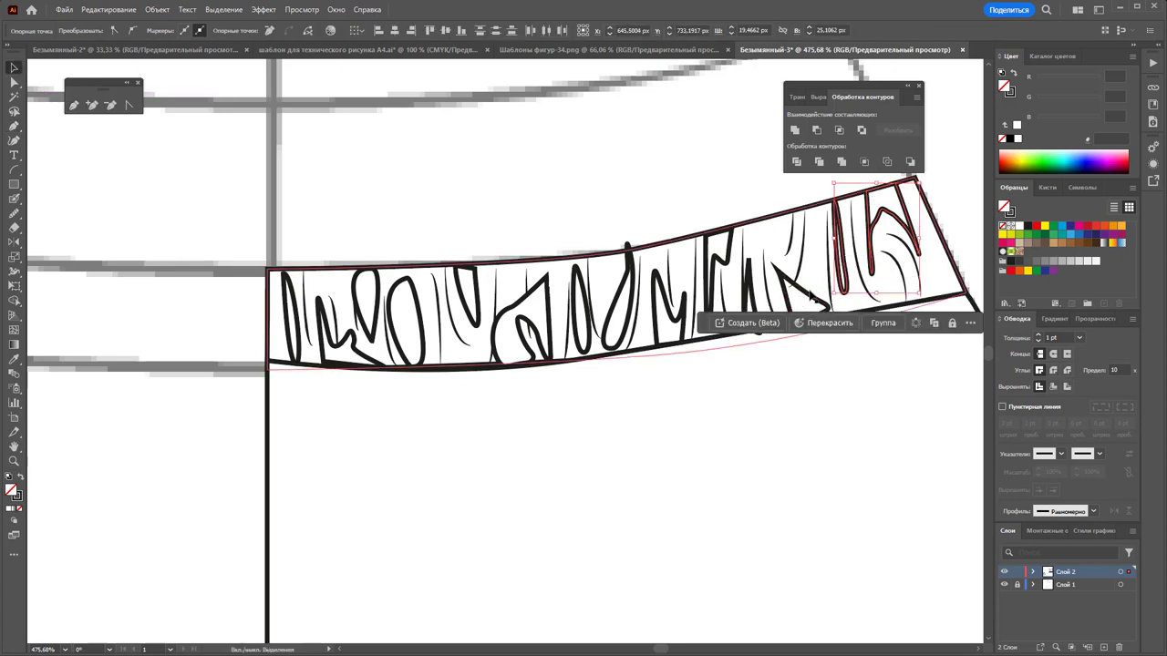
shift+click(807, 293)
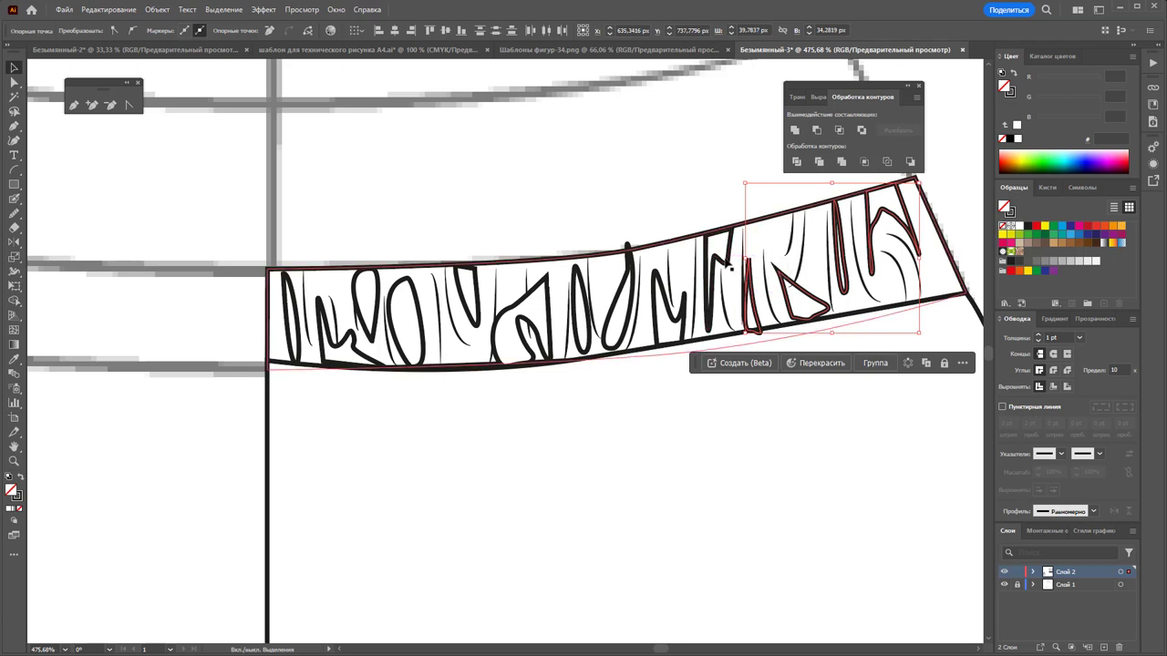
Shift-select each waistband loop from right to left, ending with the leftmost loop
click(727, 264)
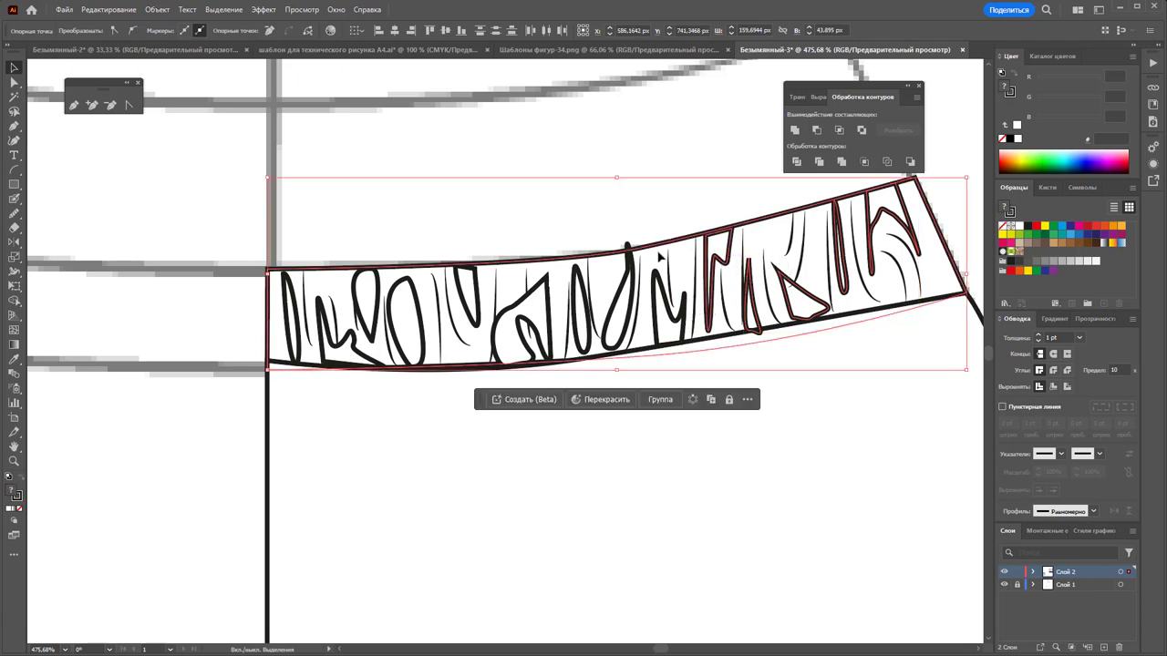
click(670, 274)
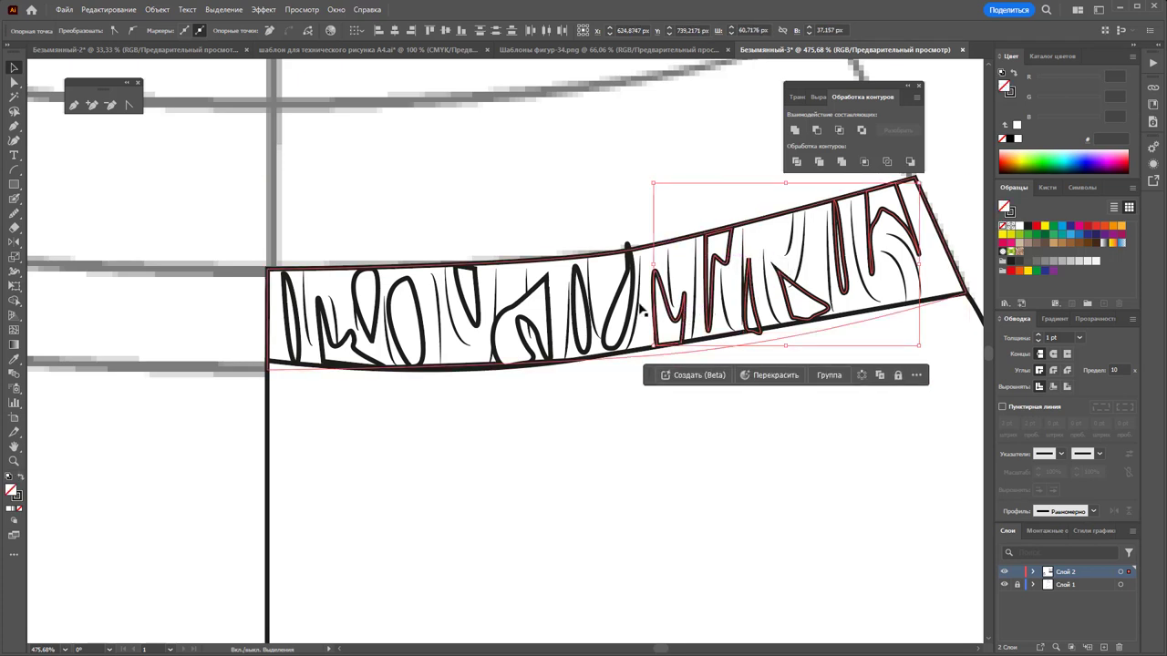
shift+click(597, 315)
shift+click(591, 343)
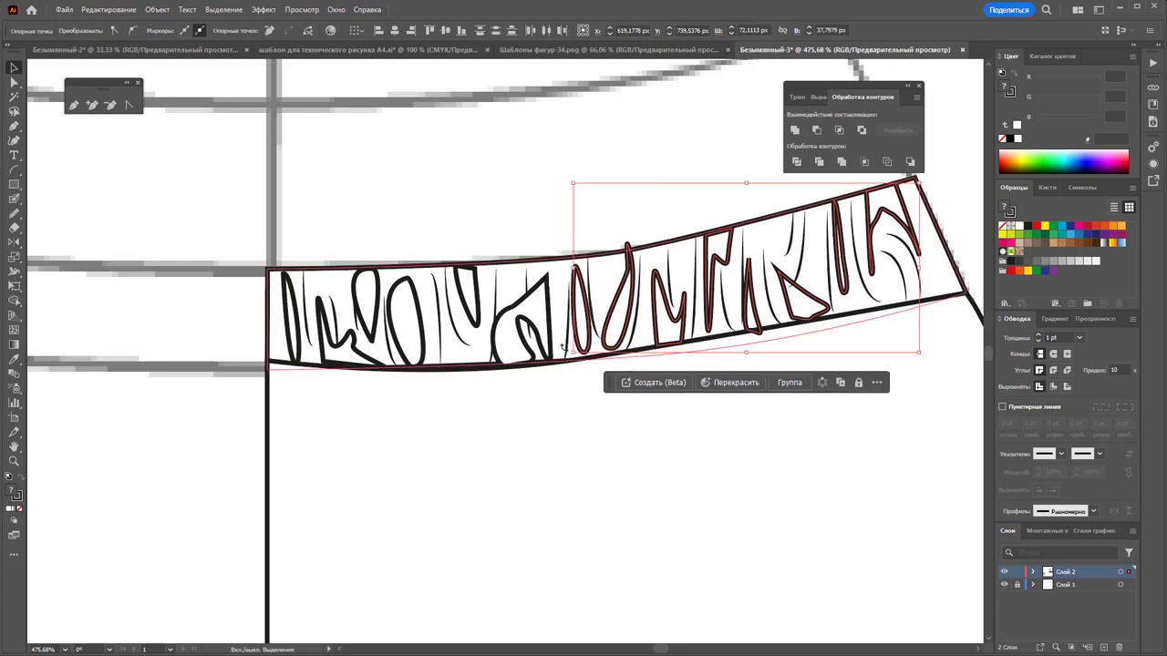
shift+click(524, 324)
shift+click(472, 319)
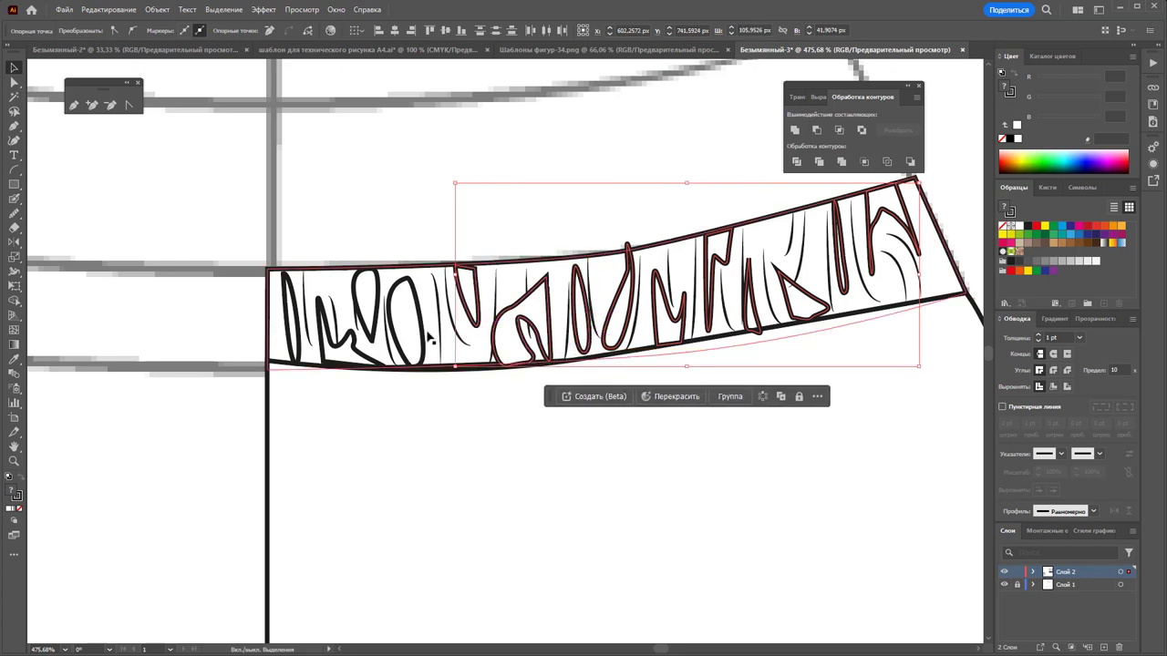
shift+click(393, 324)
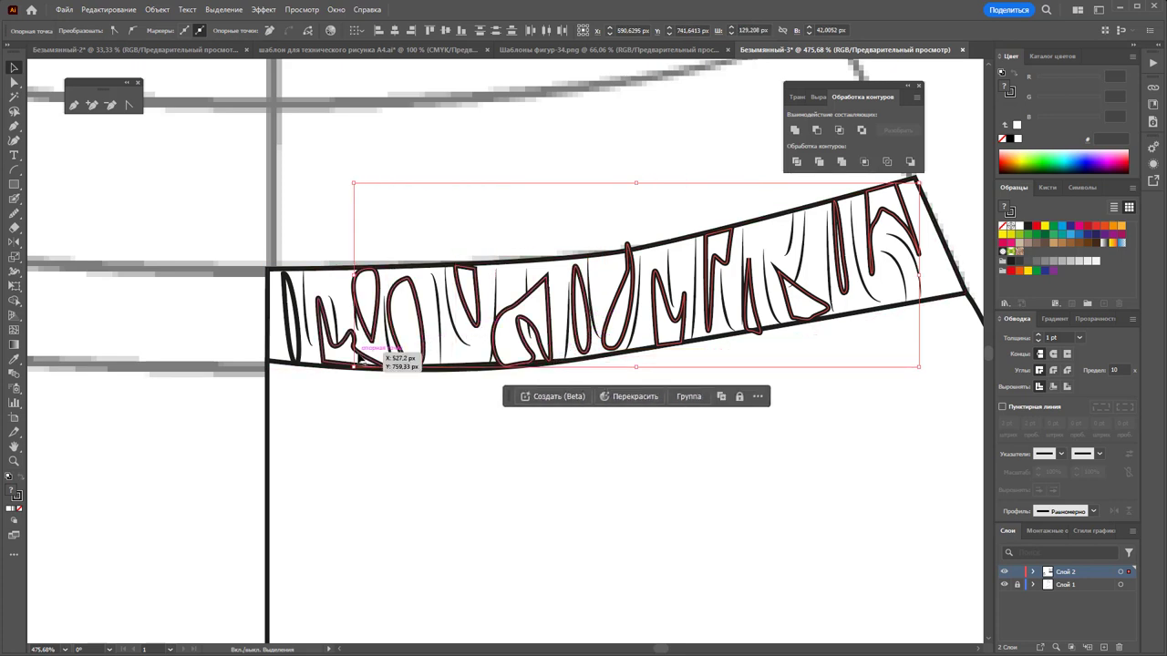
shift+click(360, 359)
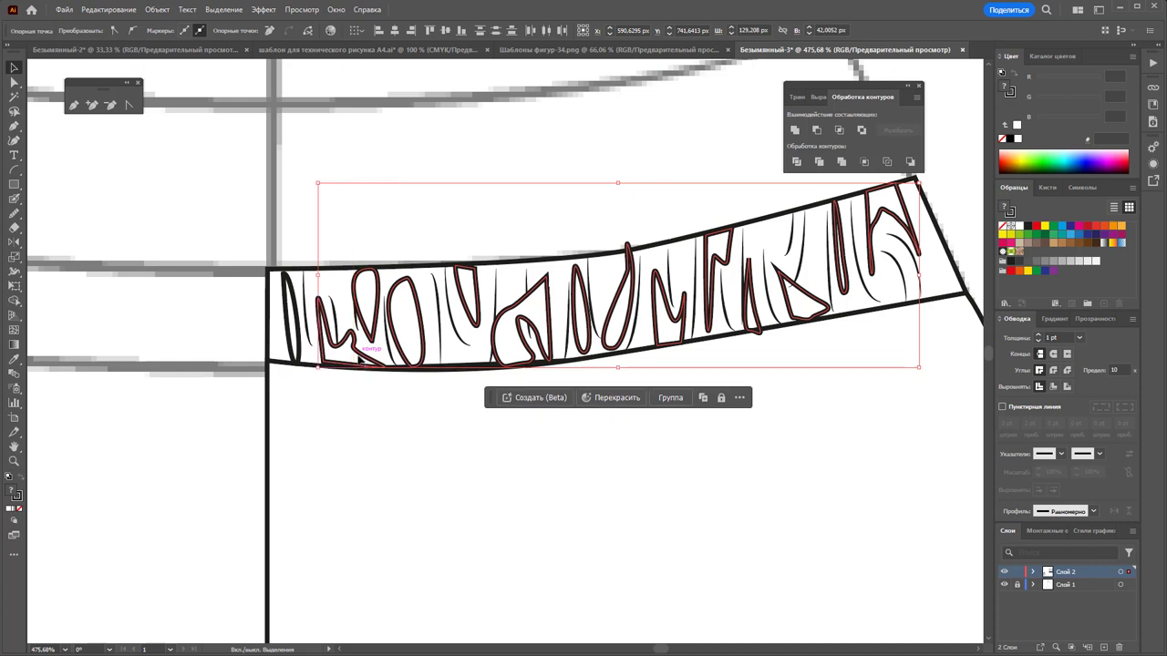
shift+click(295, 333)
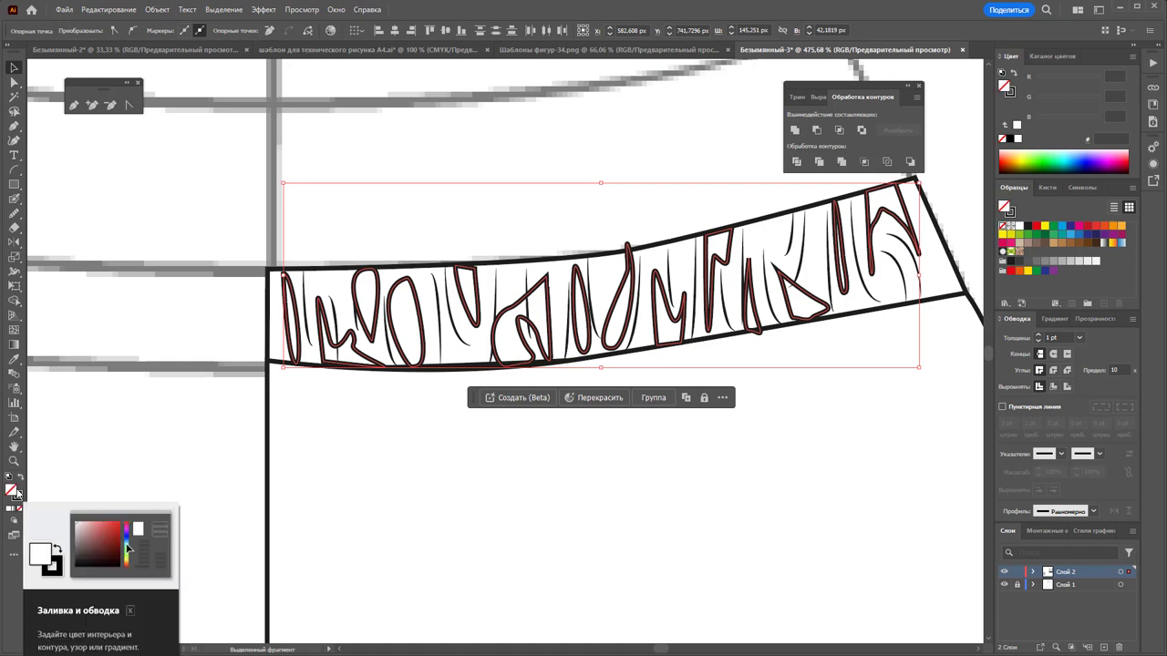
Make the waistband loops solid black with no outline and ungroup them
click(19, 483)
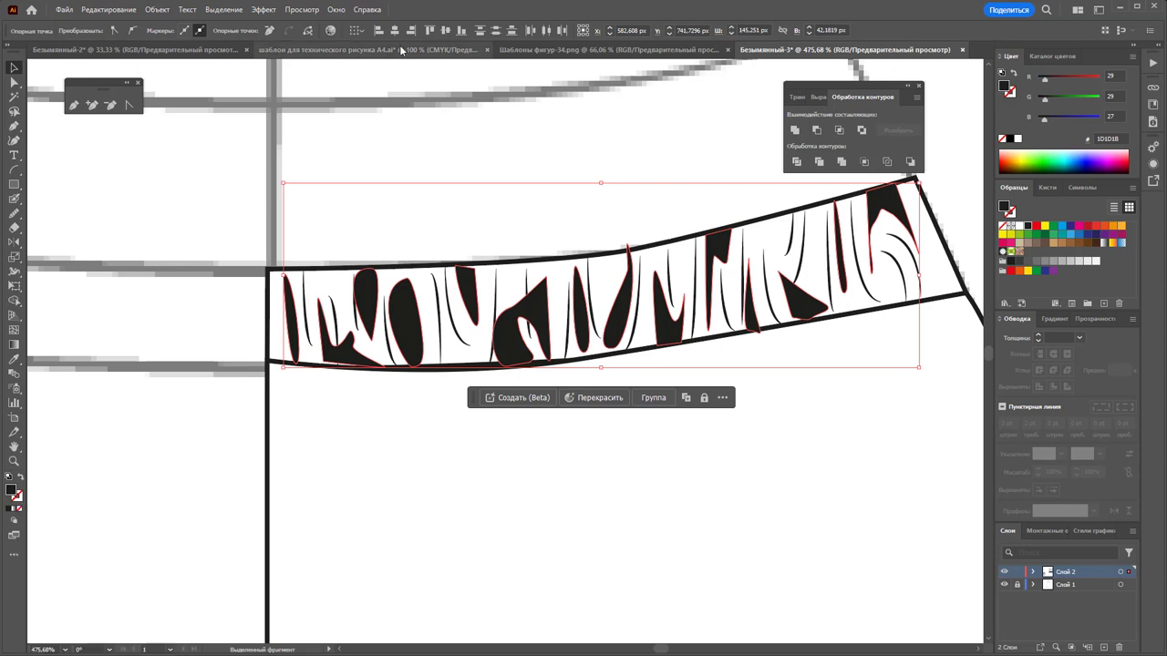
right_click(522, 325)
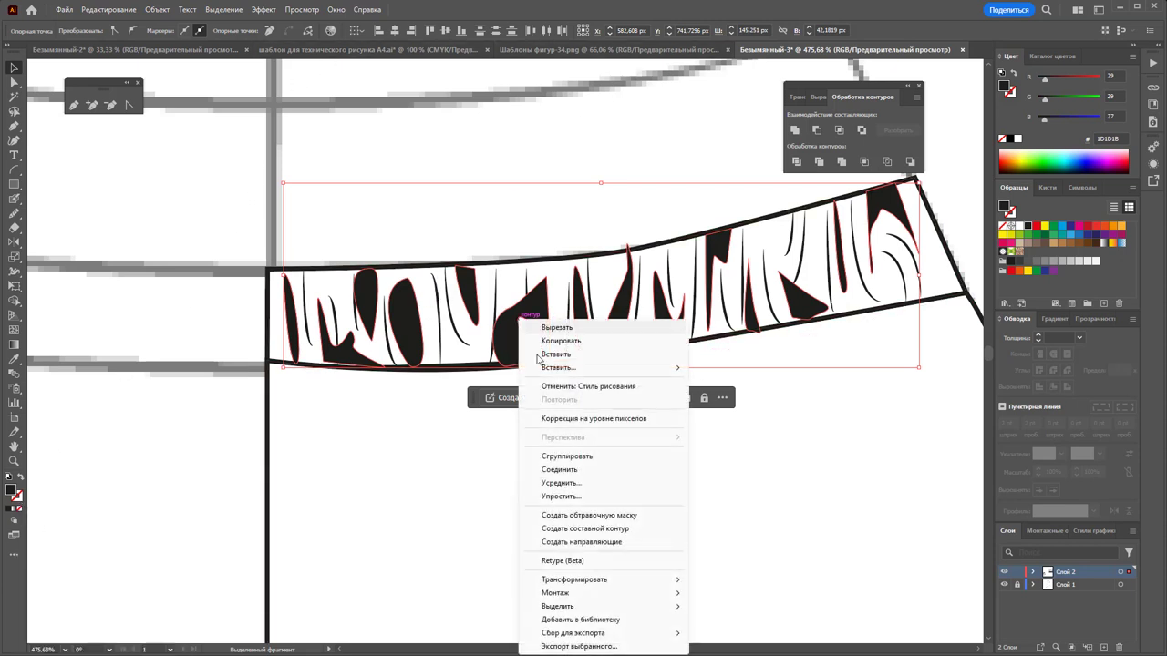
click(556, 463)
drag(536, 335, 534, 465)
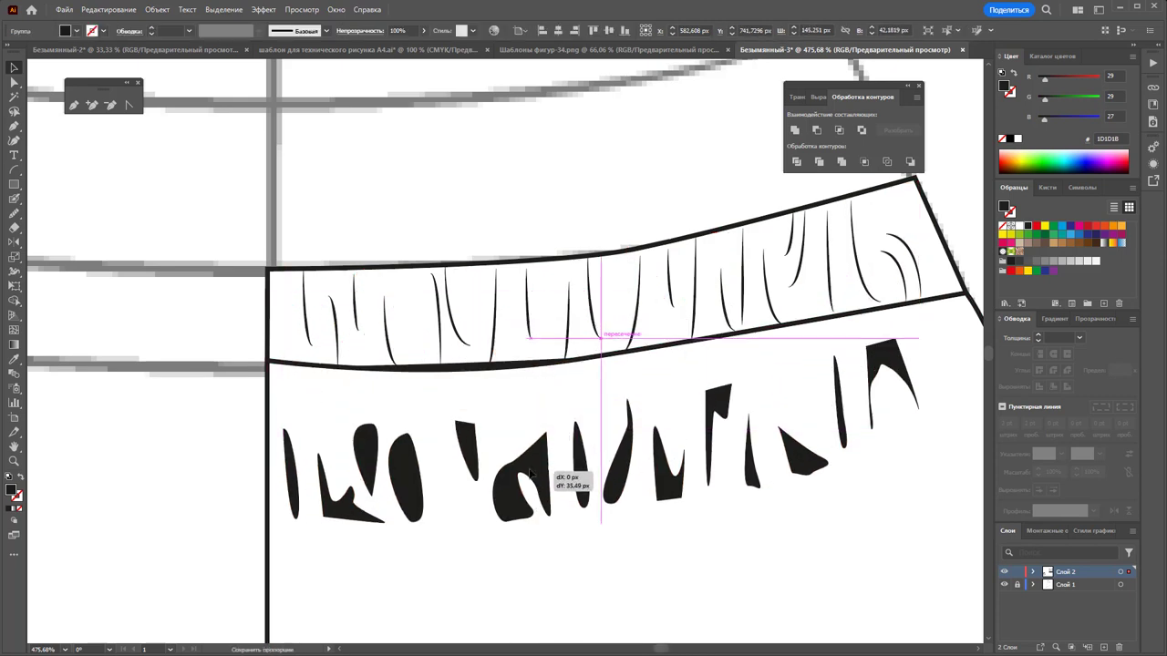
key(ctrl+z)
click(552, 228)
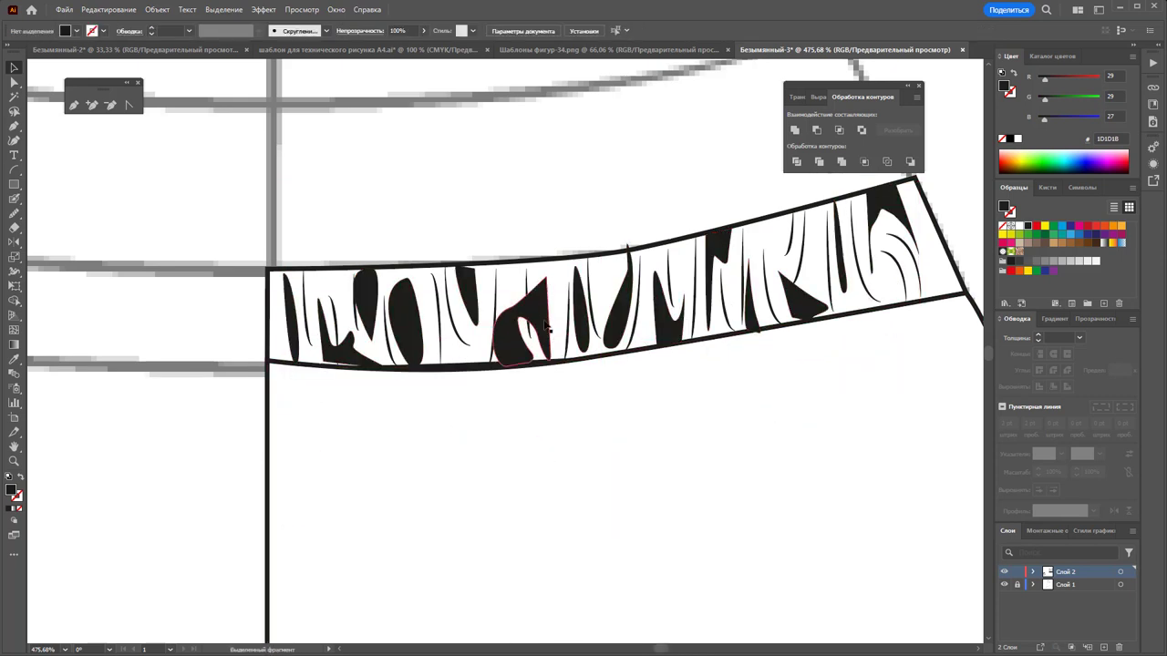
click(541, 308)
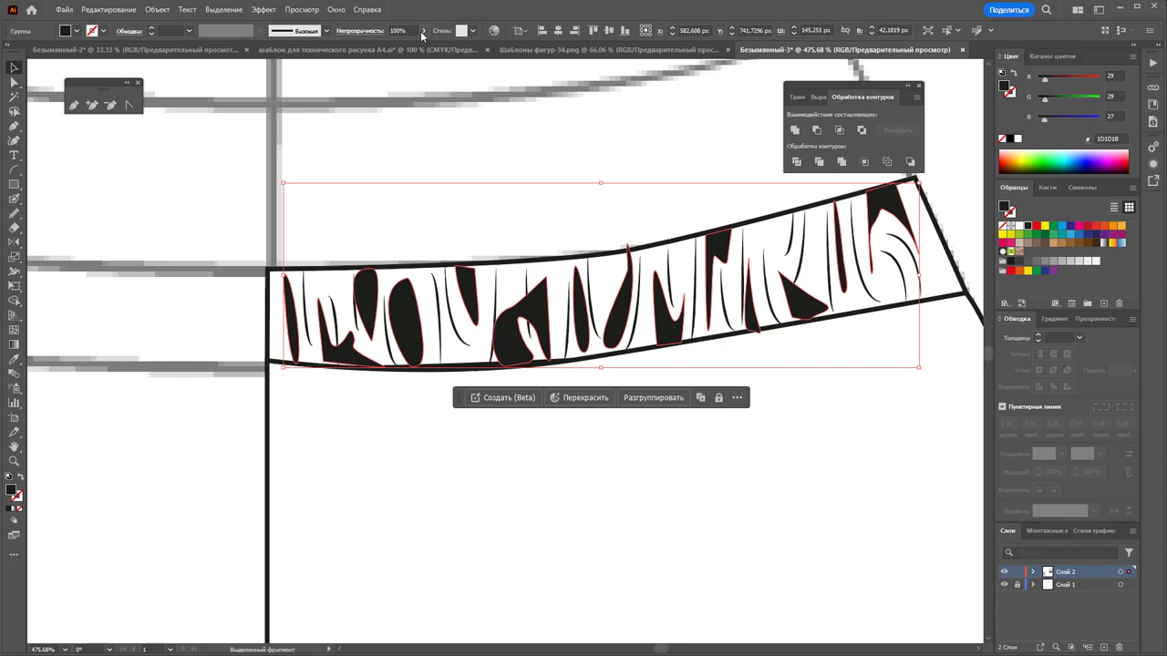
Fade the black loops to about 4% opacity and zoom out to the whole shorts
drag(393, 44, 381, 48)
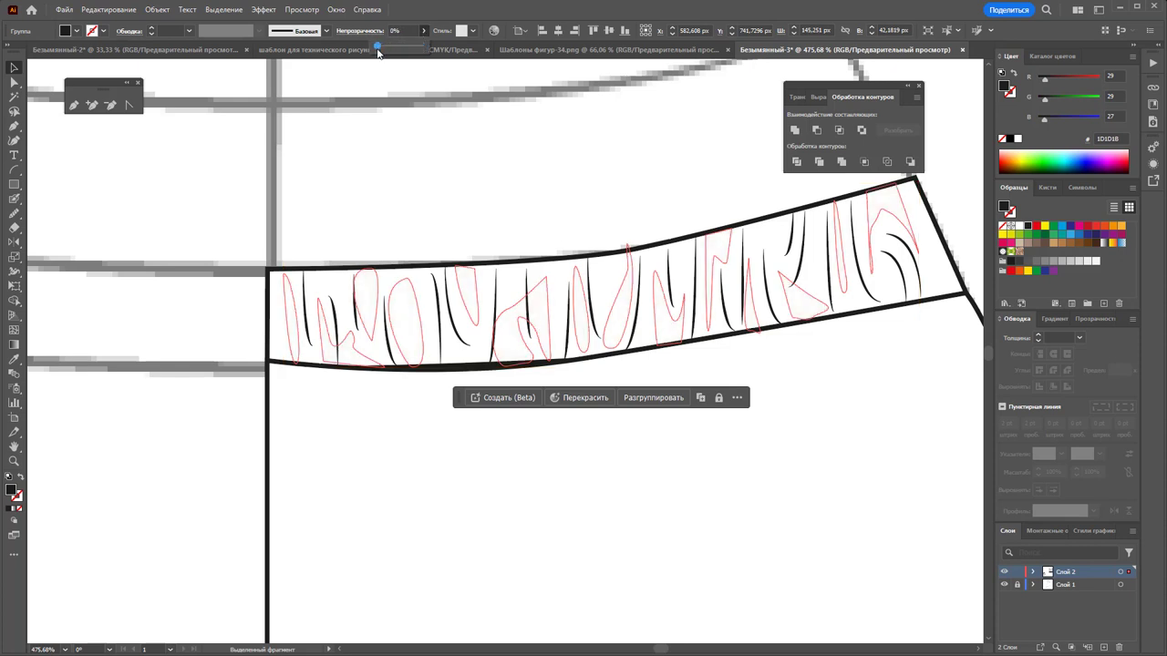
click(427, 148)
key(z)
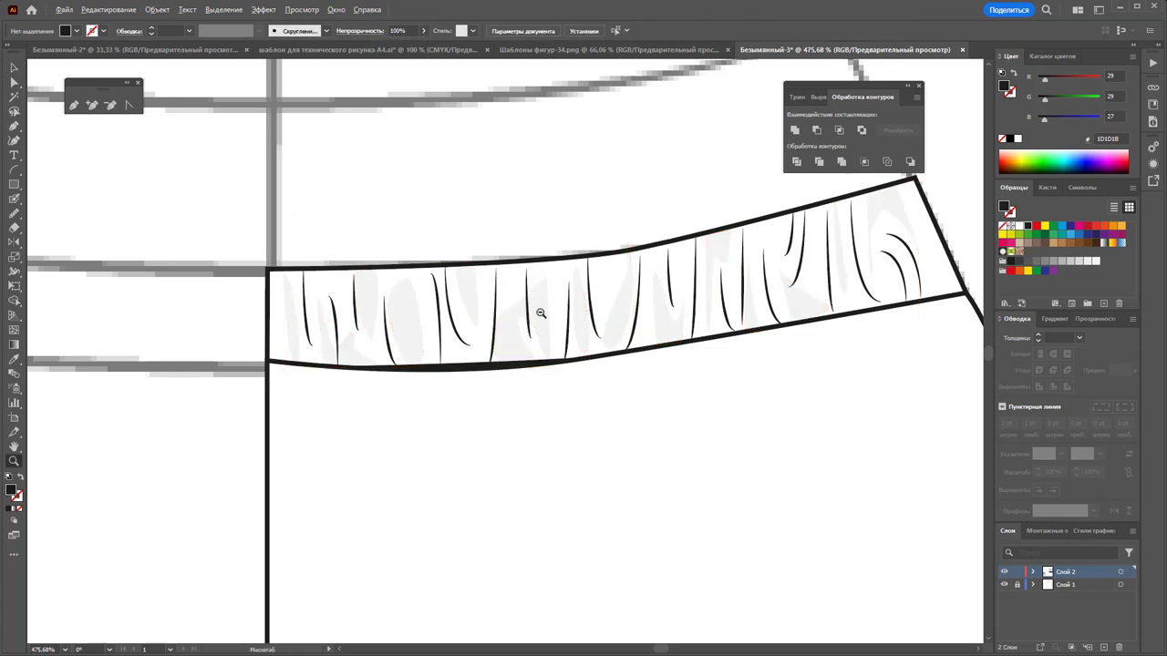
alt+click(579, 309)
alt+click(584, 415)
Zoom into the waistband seam and draw the first short fold lines beneath it
alt+click(506, 409)
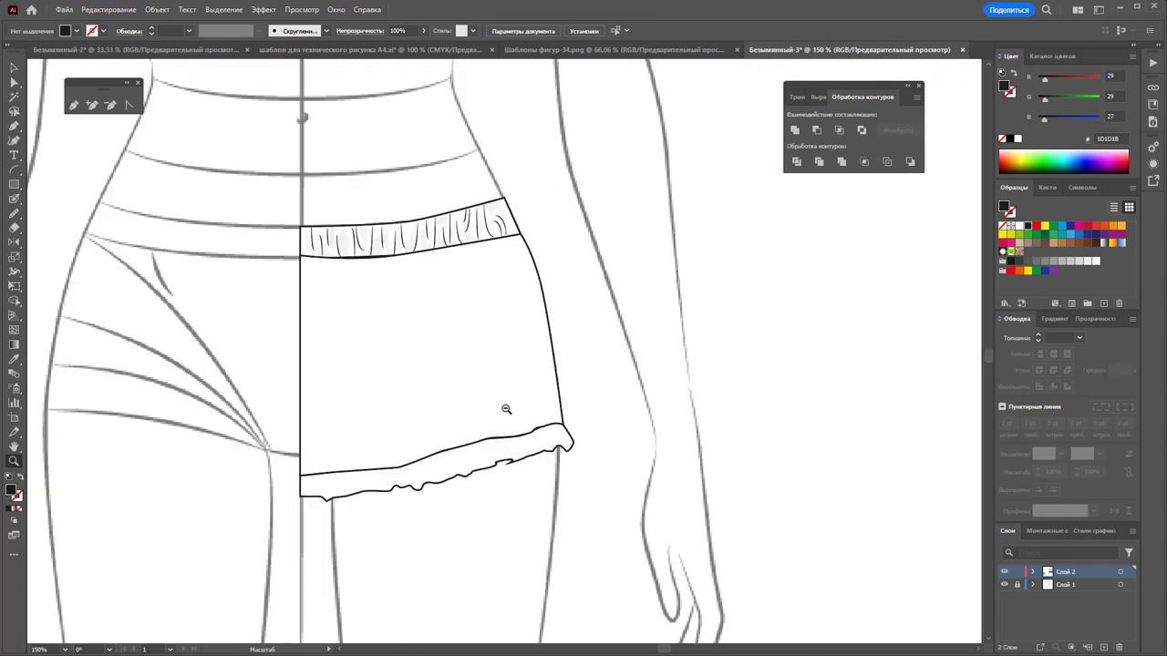
drag(420, 288, 556, 294)
key(n)
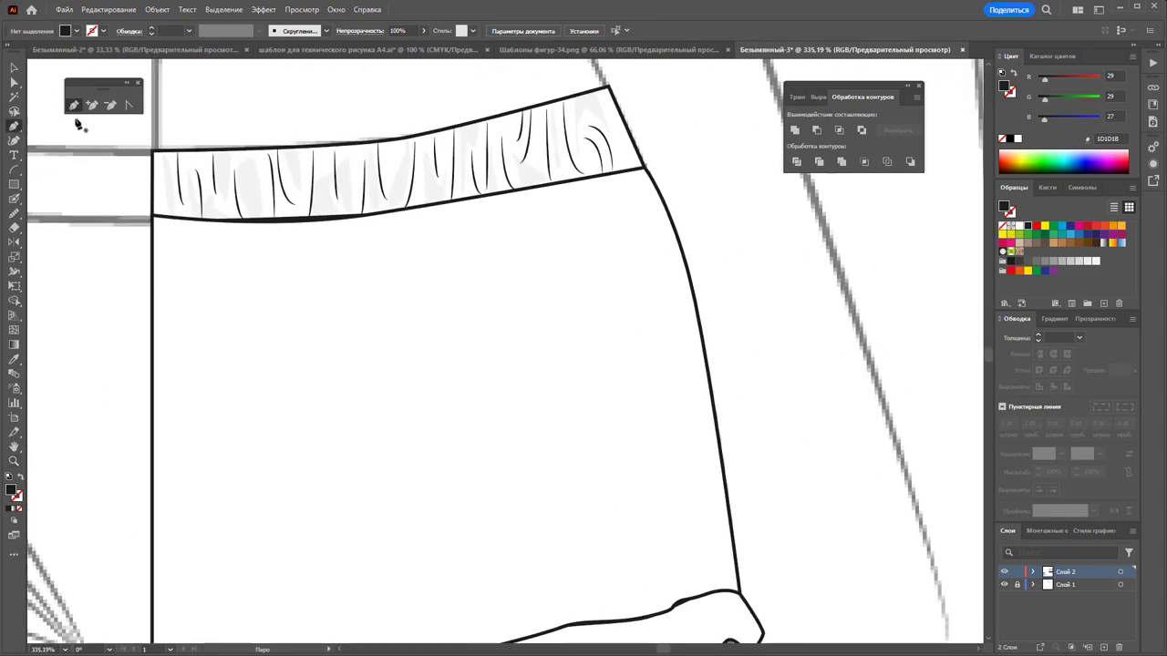
click(211, 343)
click(211, 222)
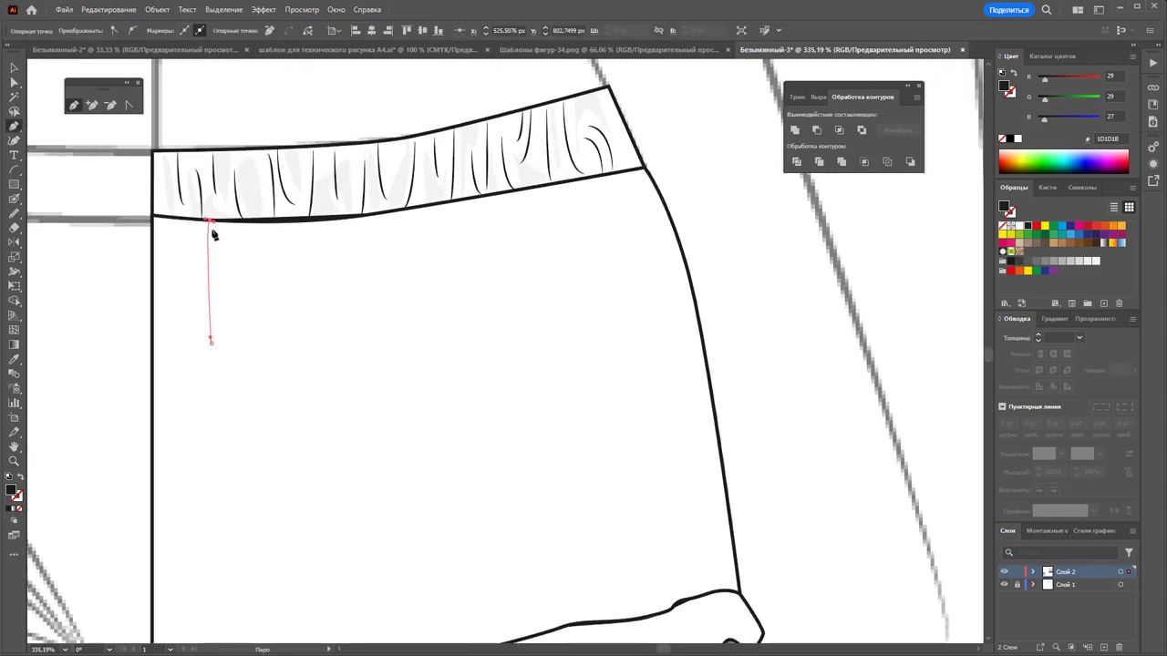
mouse_move(243, 263)
mouse_down()
mouse_move(235, 171)
mouse_move(267, 249)
mouse_up()
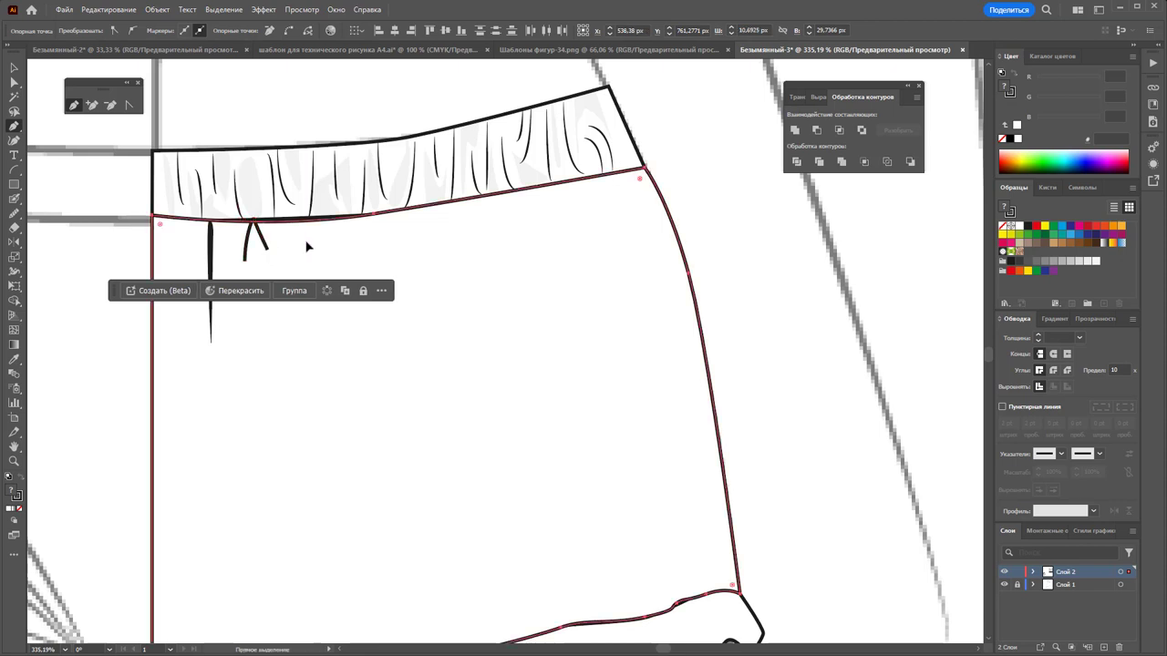
mouse_move(340, 283)
mouse_down()
mouse_move(340, 229)
mouse_move(360, 237)
mouse_up()
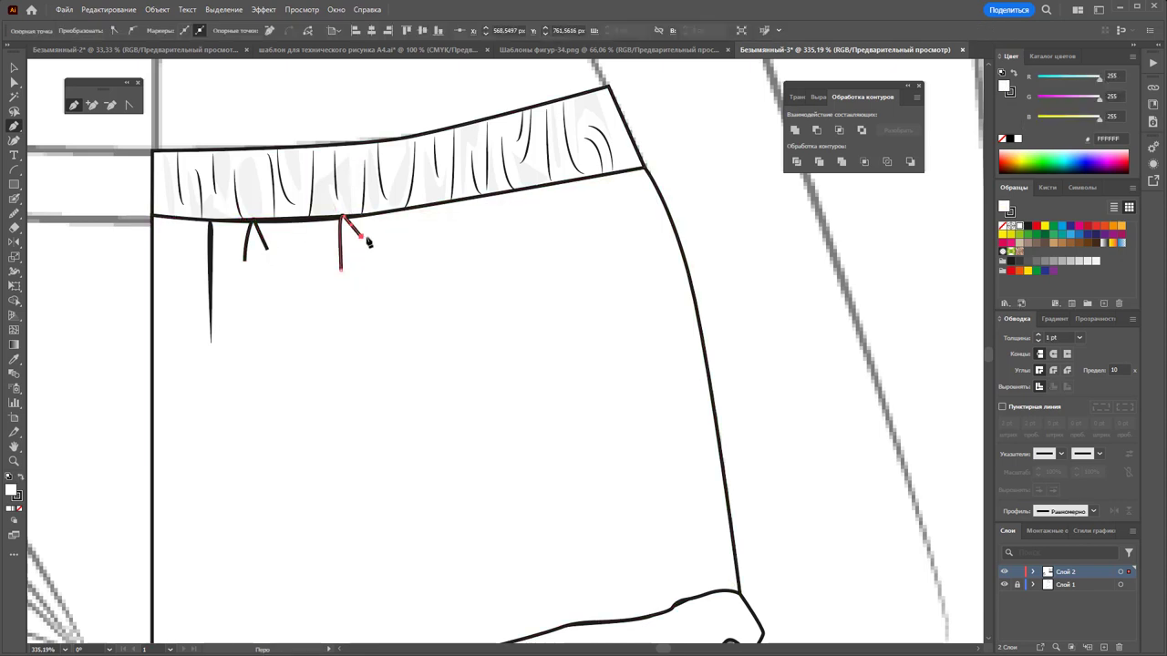
drag(417, 275, 402, 218)
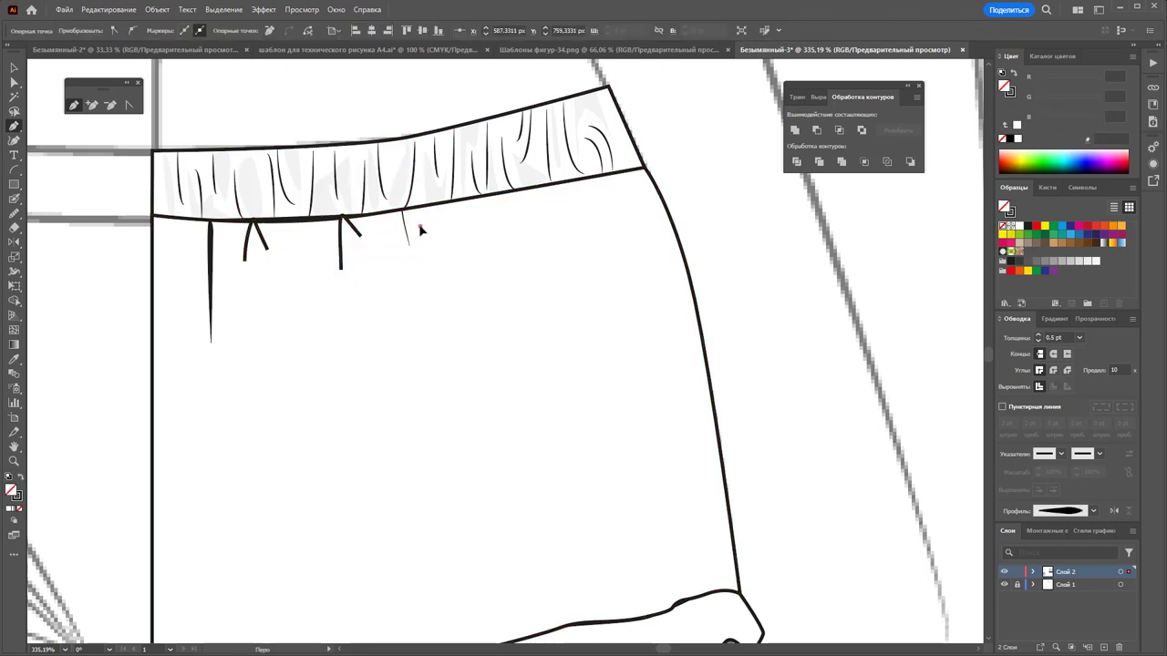
ctrl+click(428, 243)
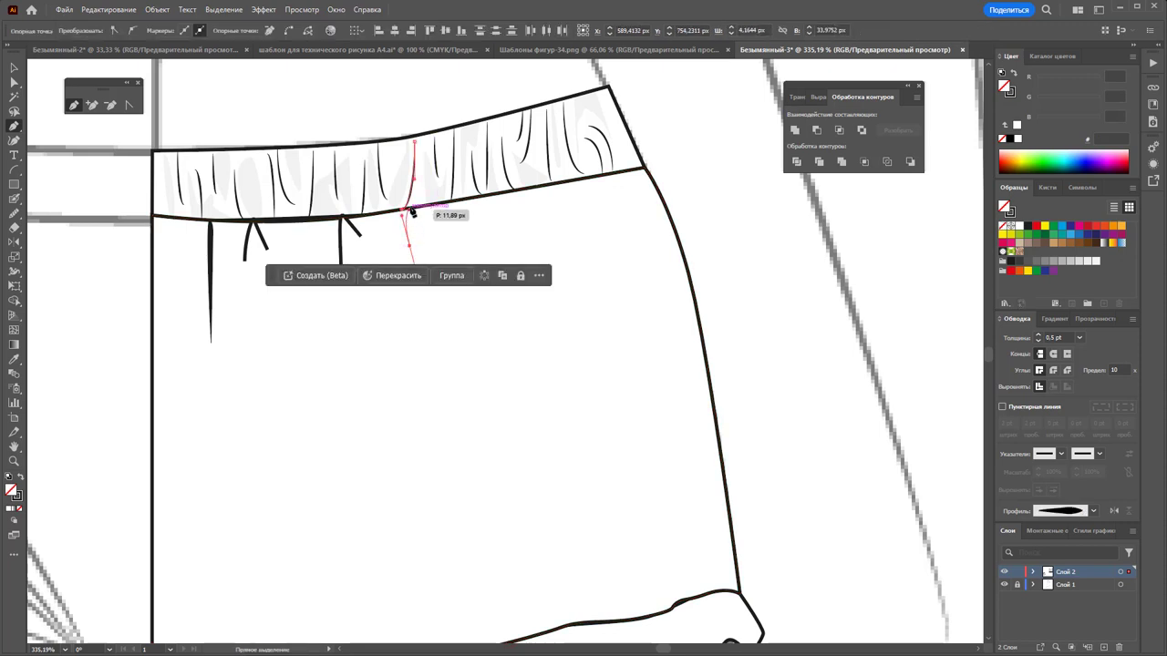
drag(409, 244, 422, 230)
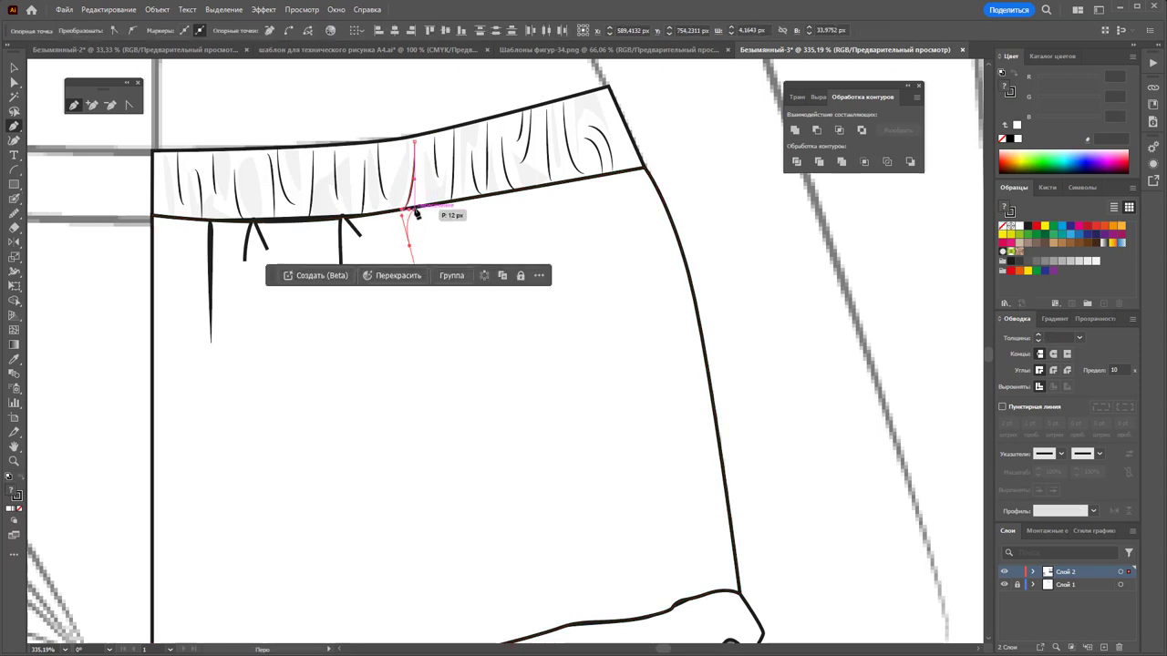
Add more short vertical and slanted fold strokes below the seam toward the right side
click(440, 278)
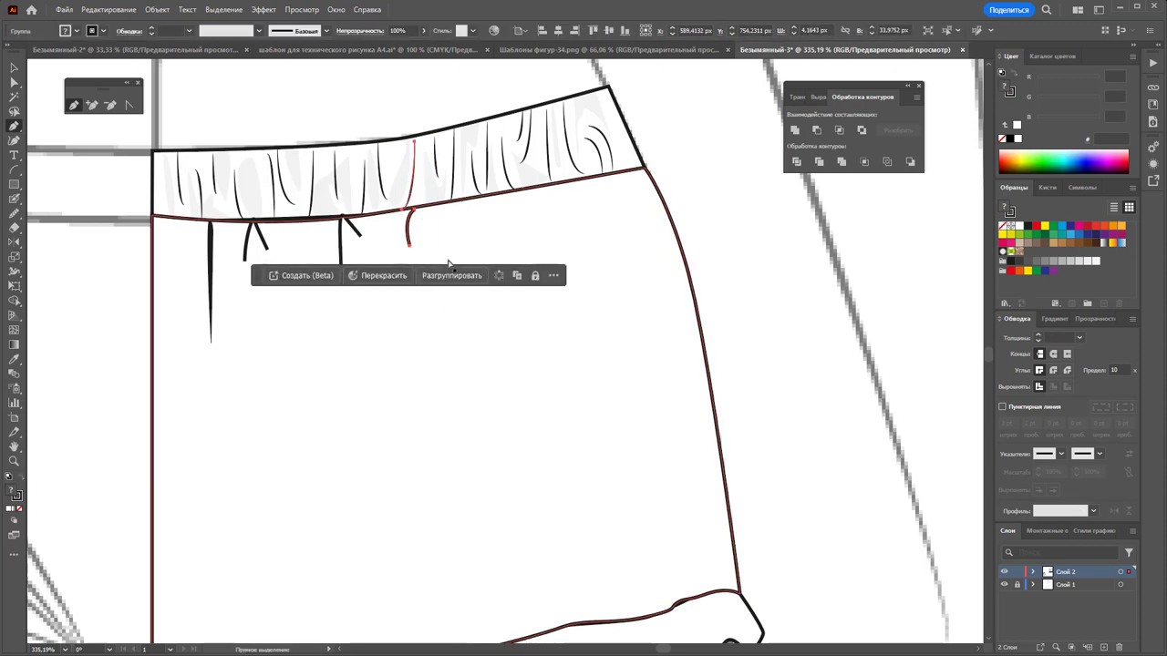
click(451, 275)
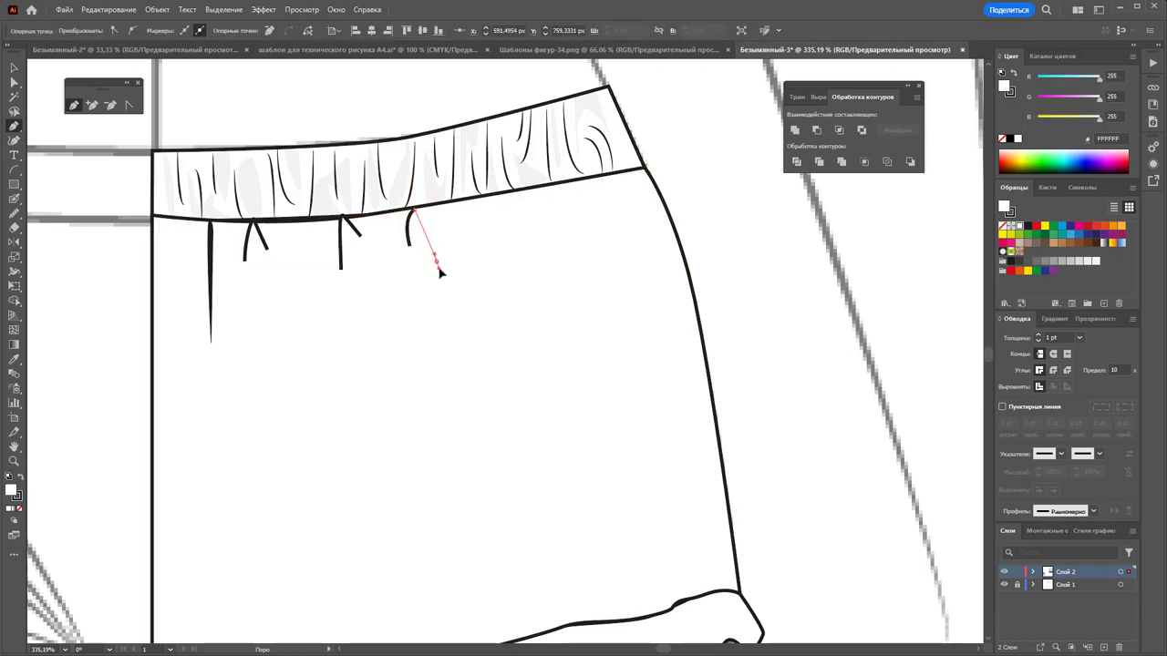
click(438, 259)
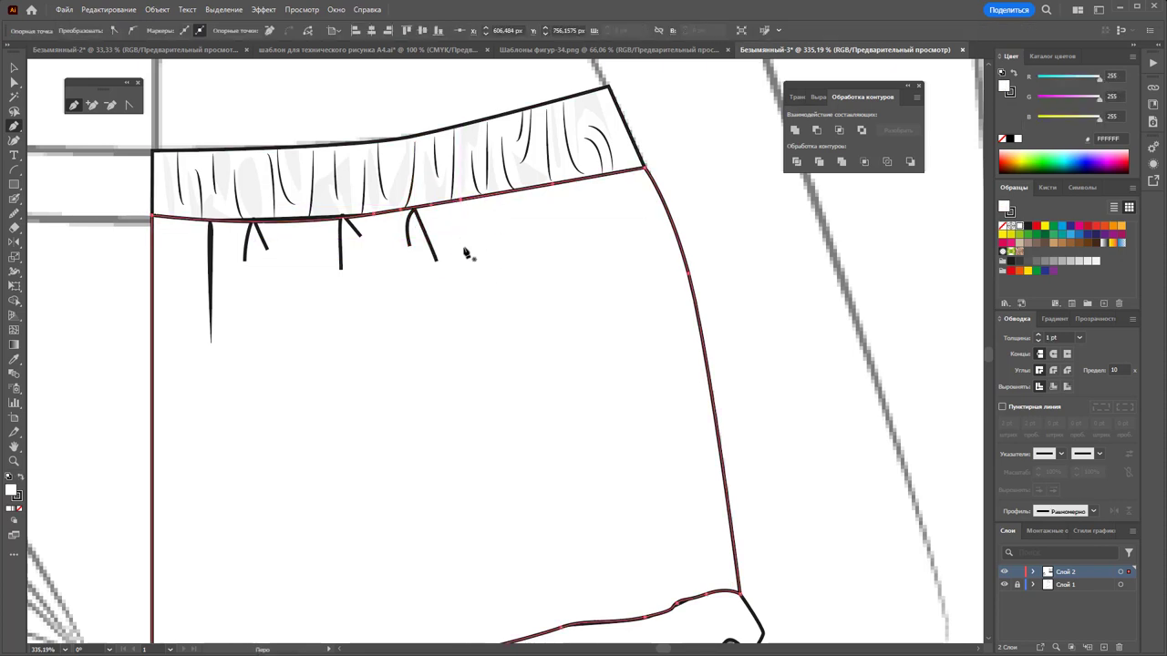
click(470, 248)
click(460, 201)
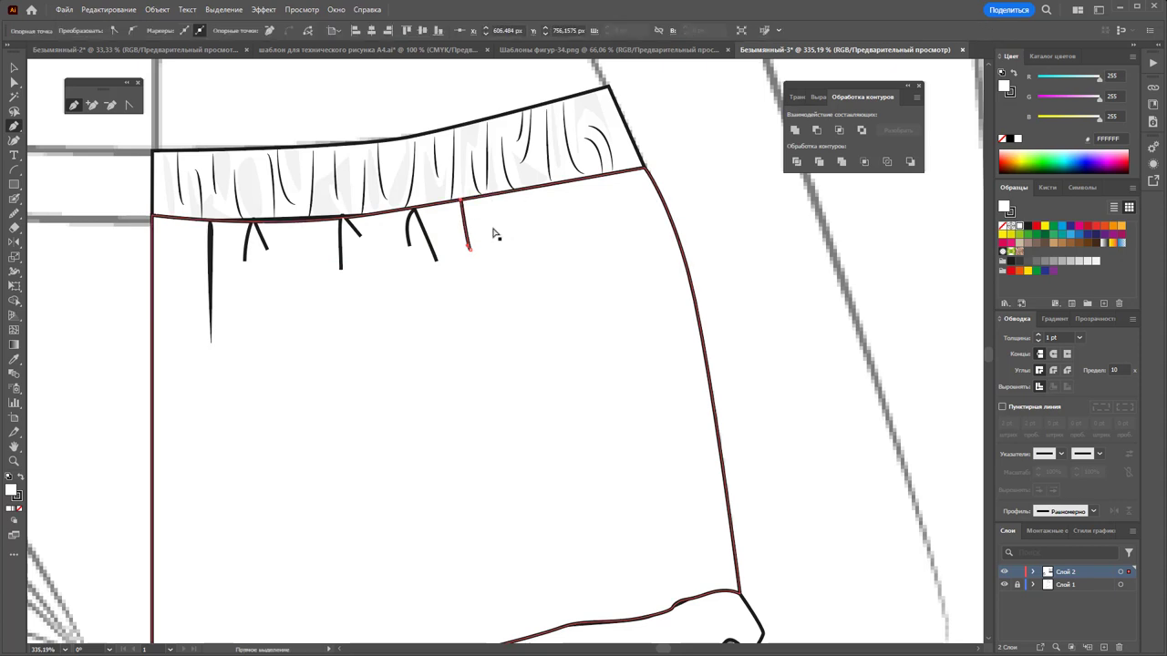
ctrl+click(525, 235)
click(497, 185)
click(522, 228)
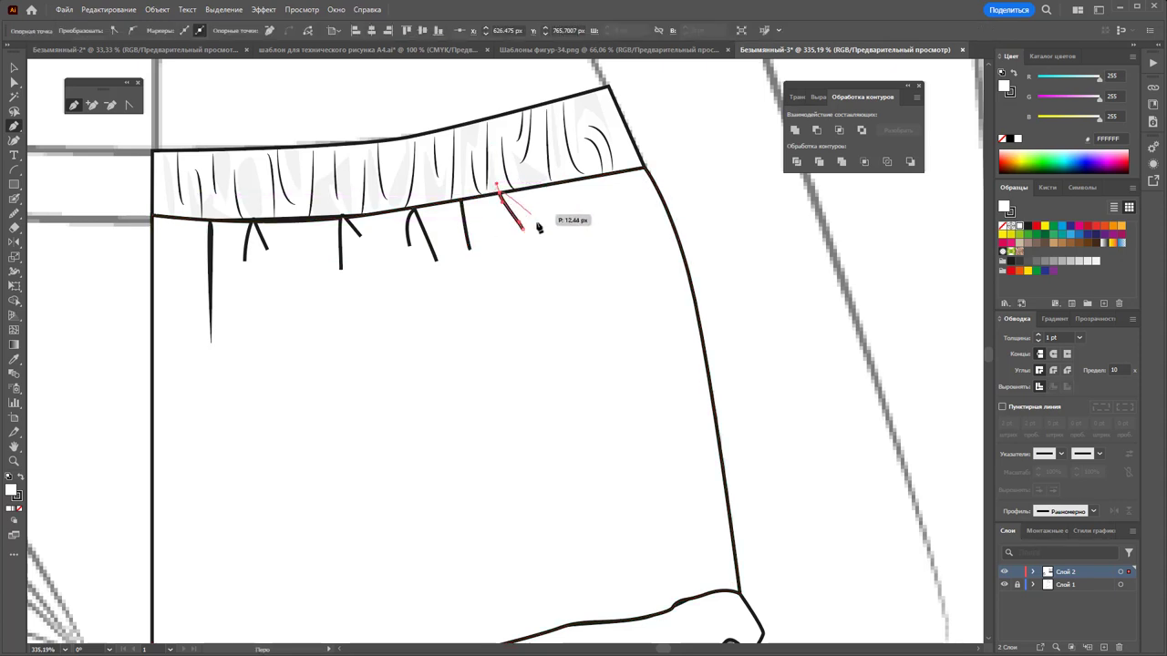
ctrl+click(540, 231)
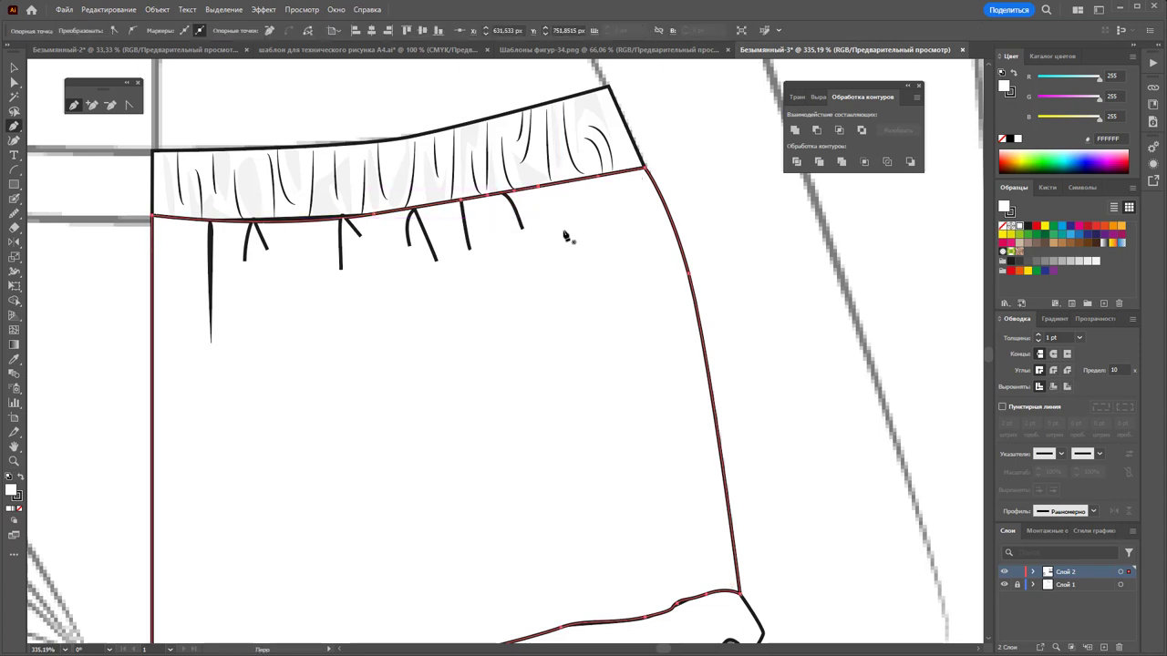
ctrl+click(593, 255)
click(574, 181)
click(592, 248)
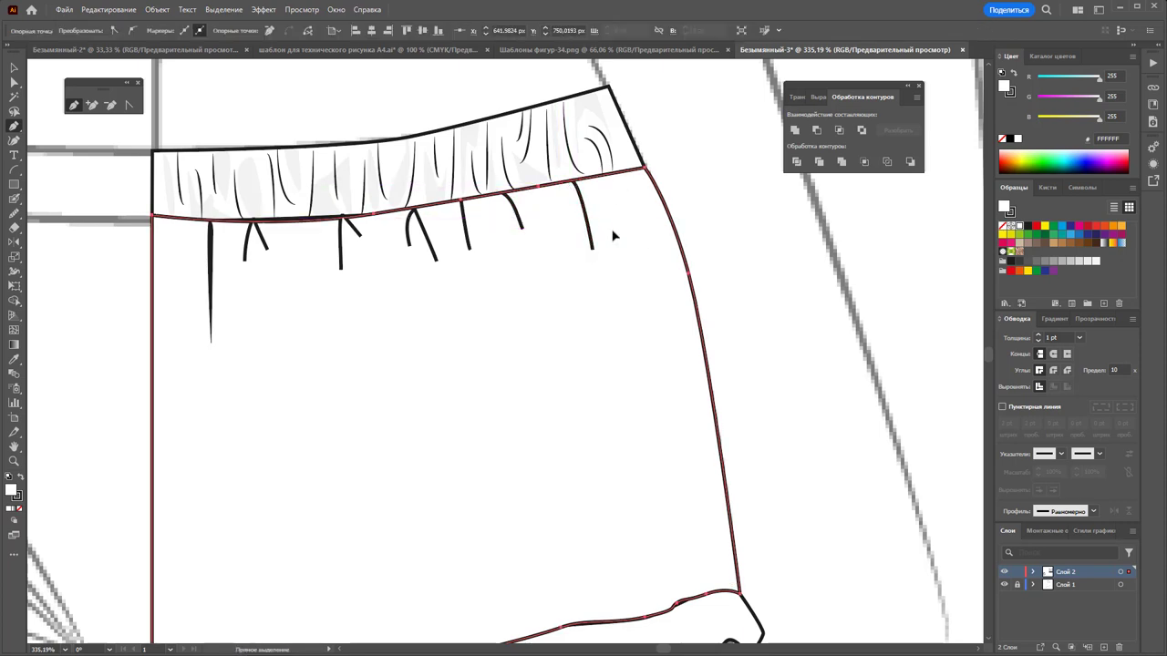
Select all eight waistband fold lines and thin their stroke to 0.25 pt
click(14, 68)
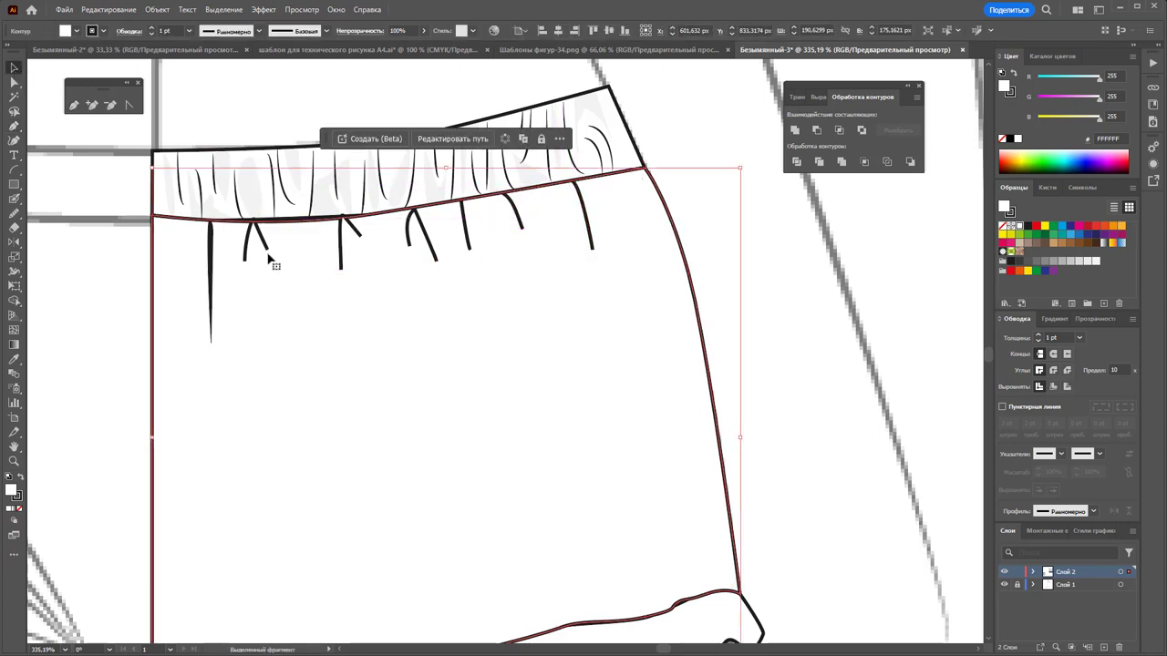
click(211, 255)
shift+click(254, 235)
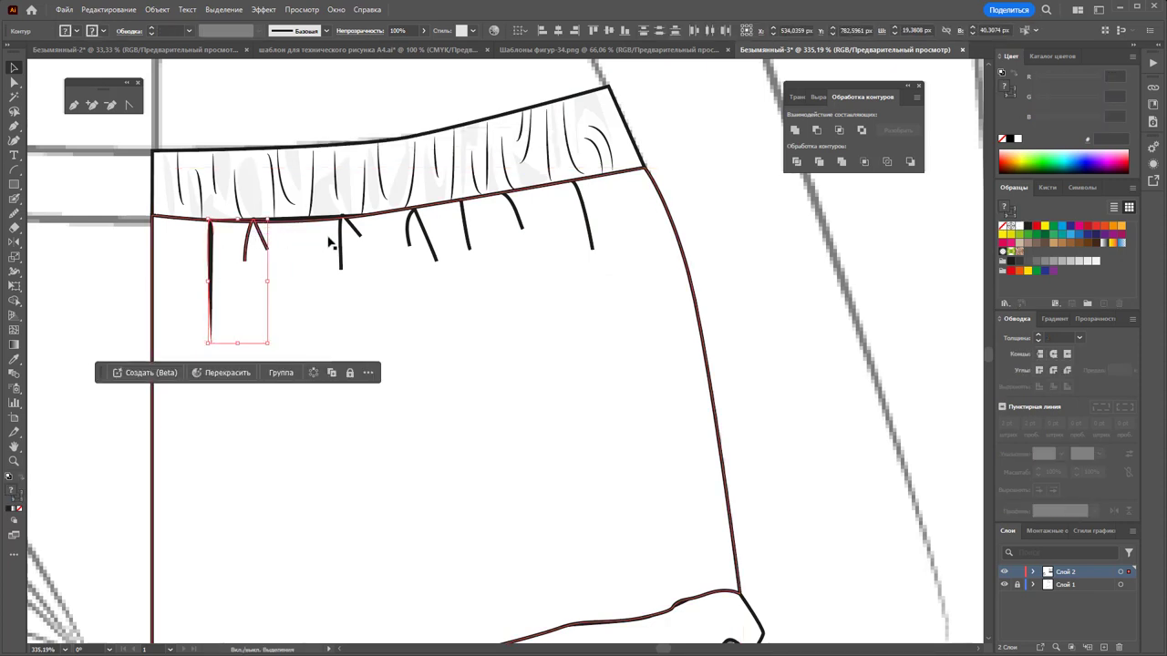
shift+click(341, 244)
shift+click(408, 232)
shift+click(468, 232)
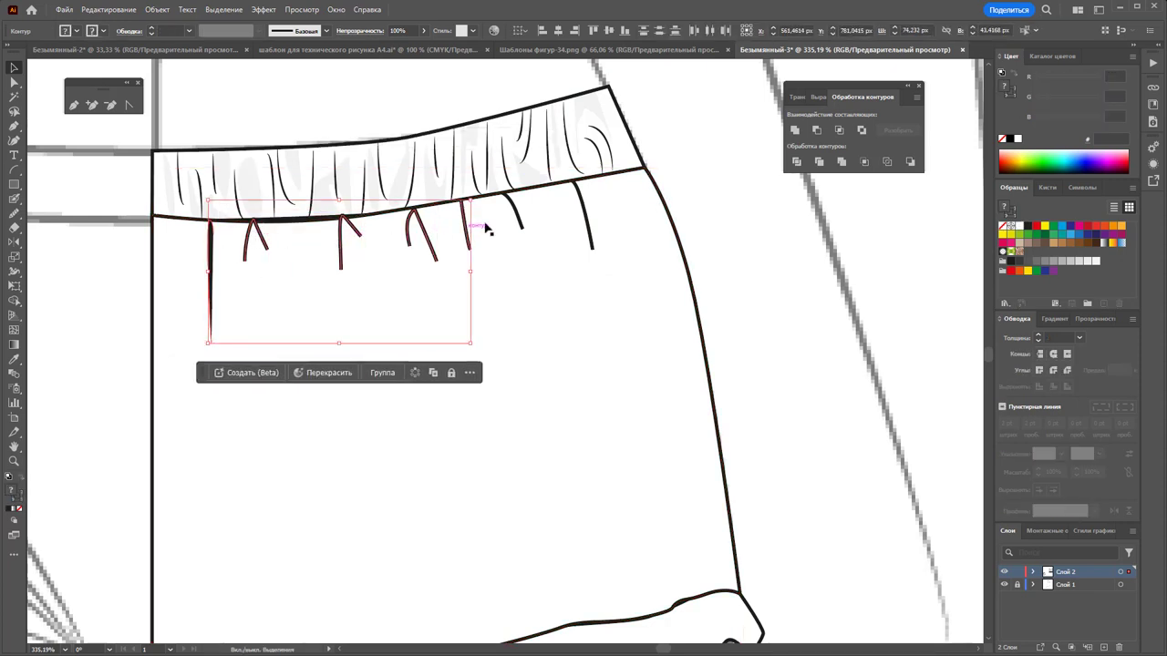
shift+click(517, 217)
shift+click(584, 218)
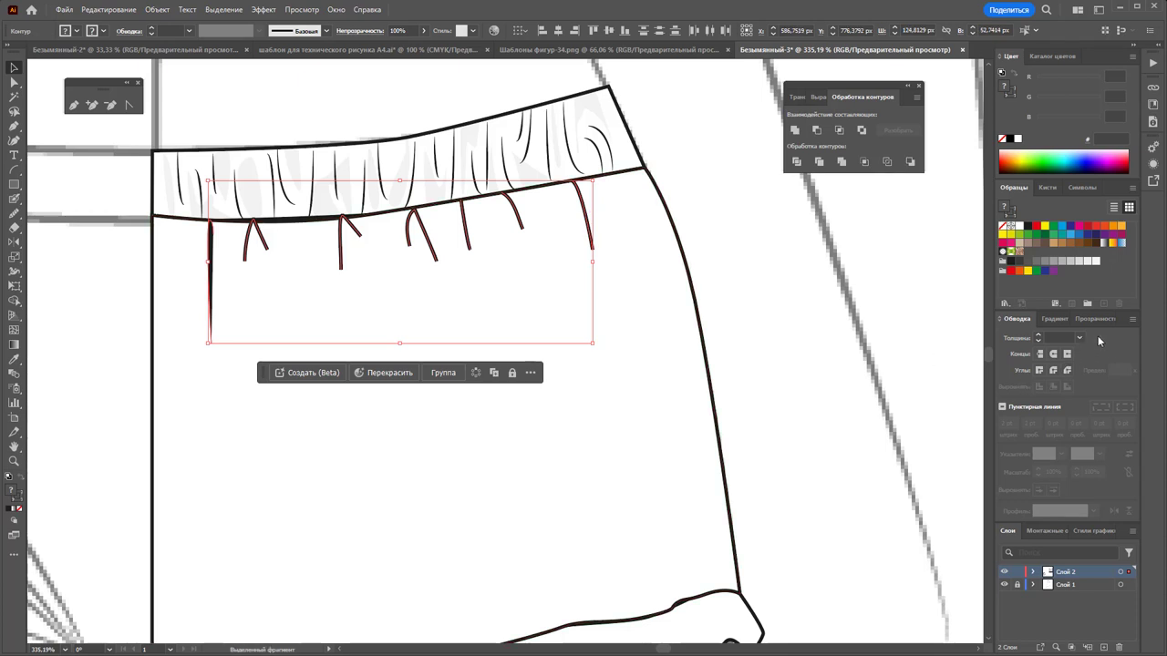
click(1079, 338)
click(1094, 352)
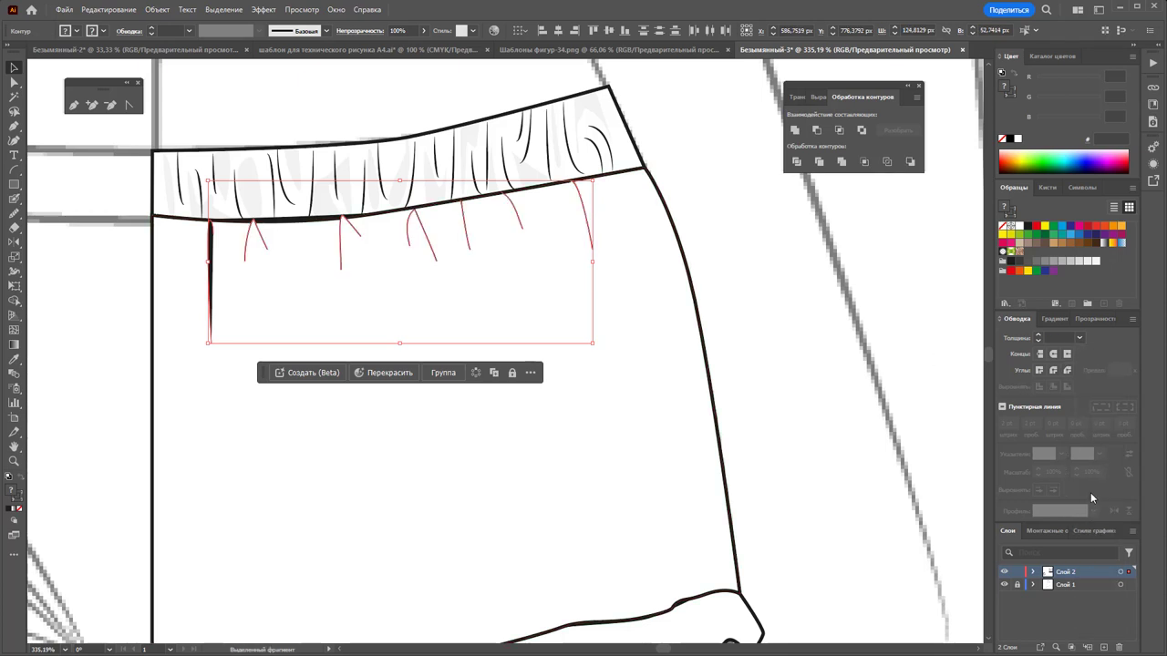
Group the waistband fold lines and set their fill to None
right_click(456, 246)
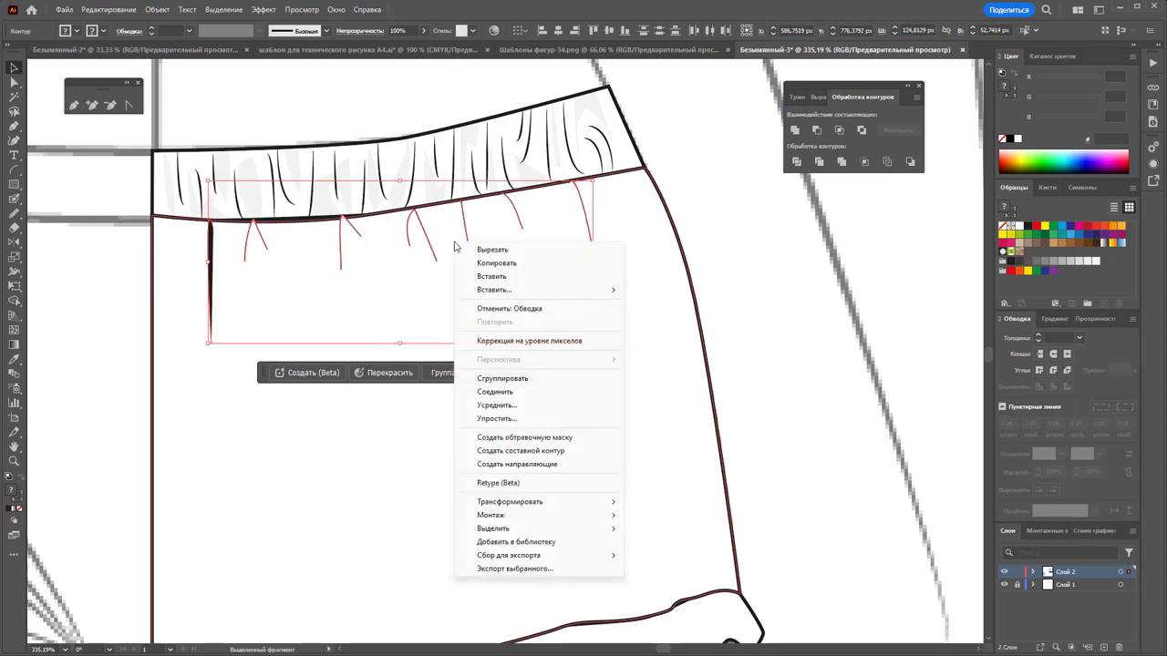
click(506, 380)
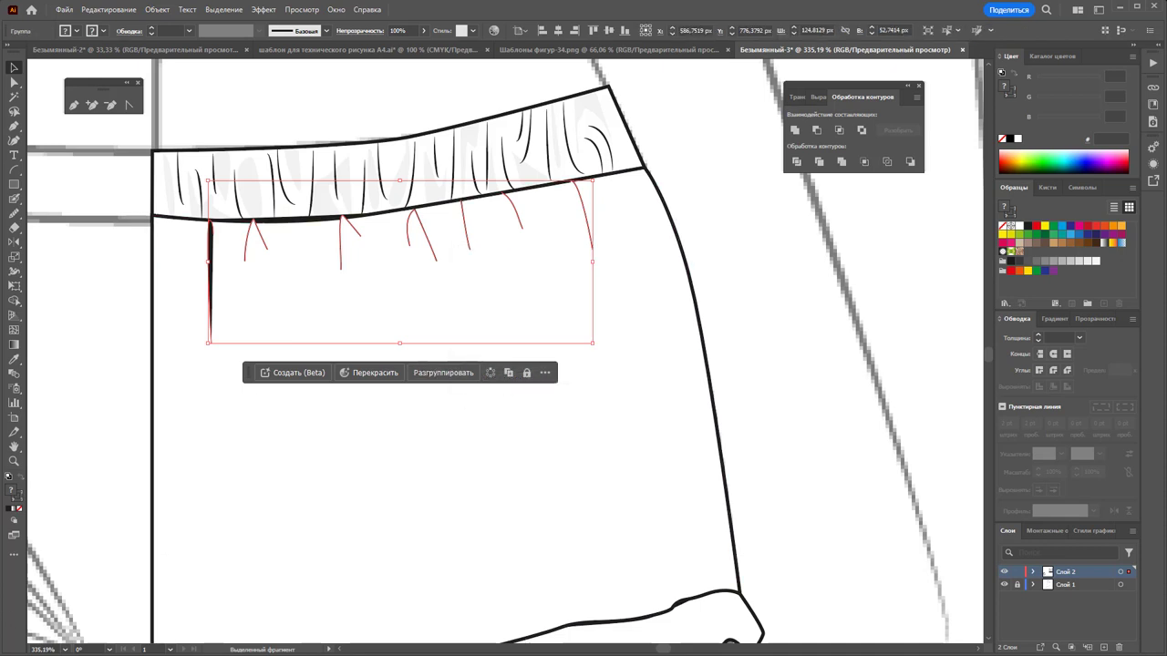
click(18, 513)
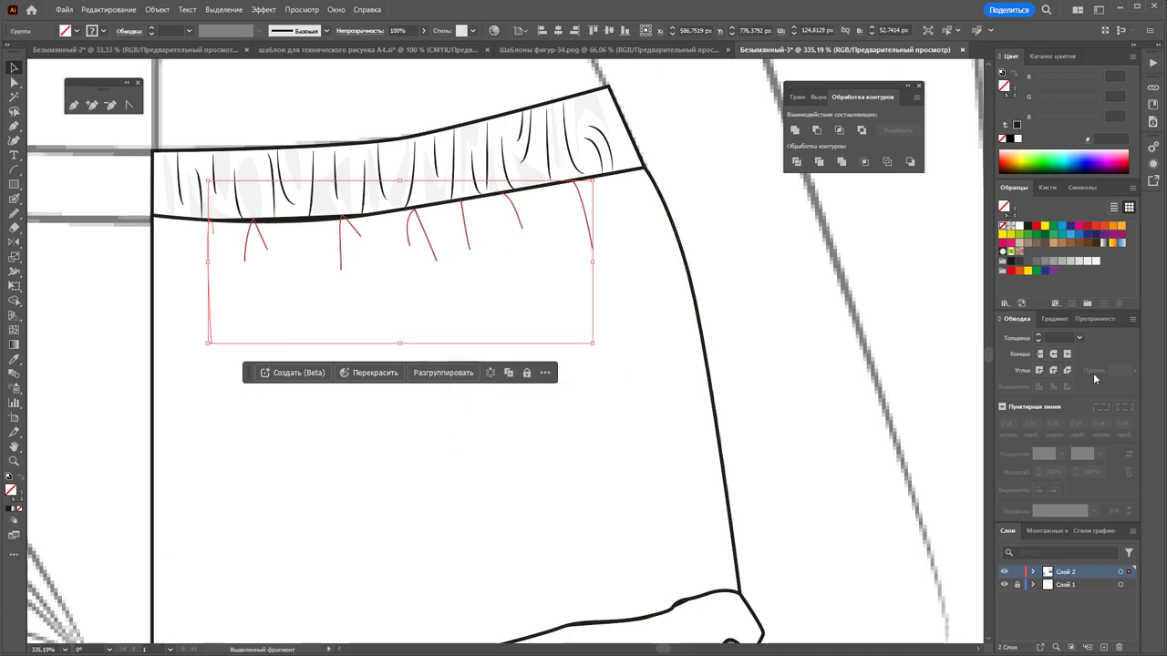
click(487, 276)
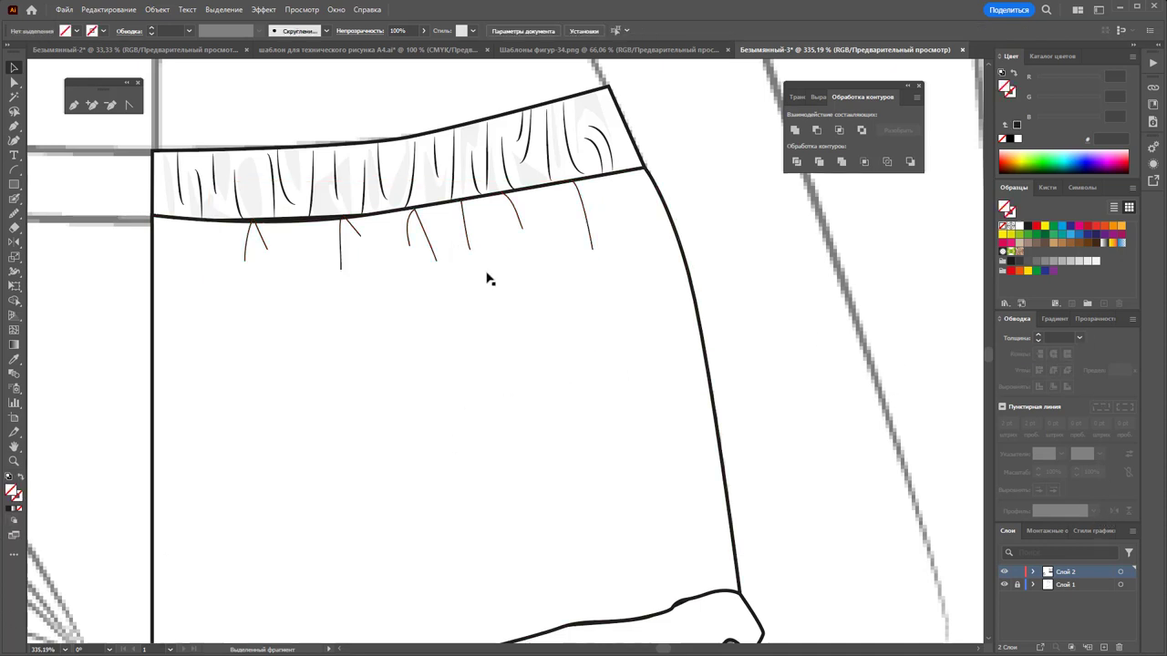
click(436, 255)
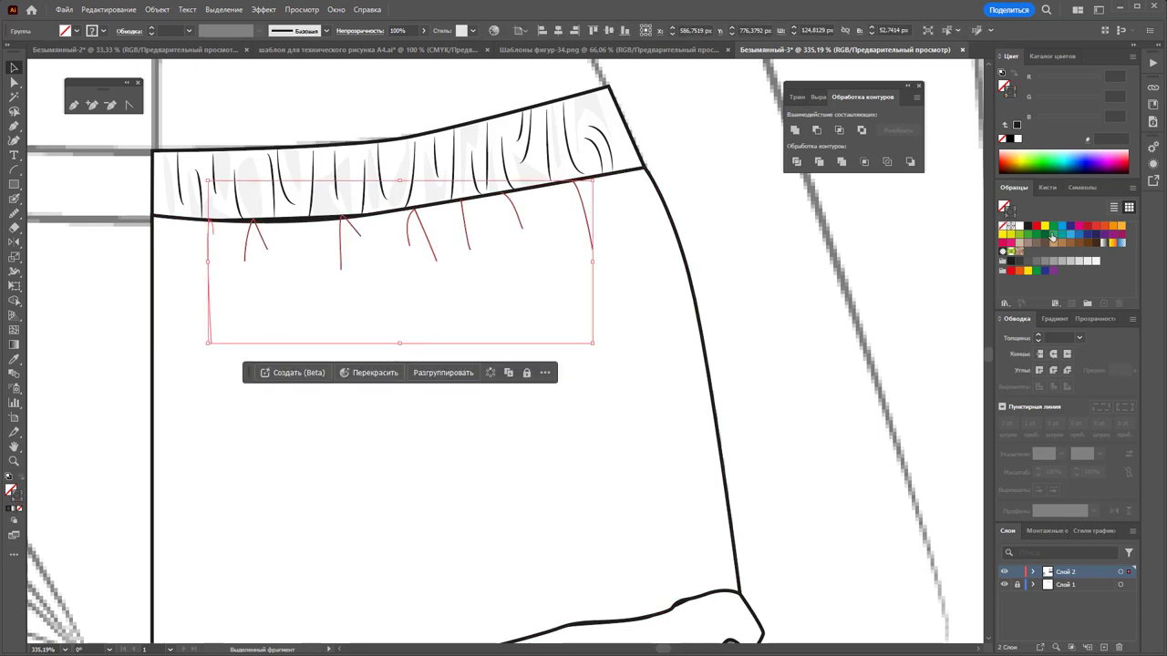
Give the fold group a near-black 1D1D1B stroke at 0.25 pt with a tapered width profile
click(1028, 226)
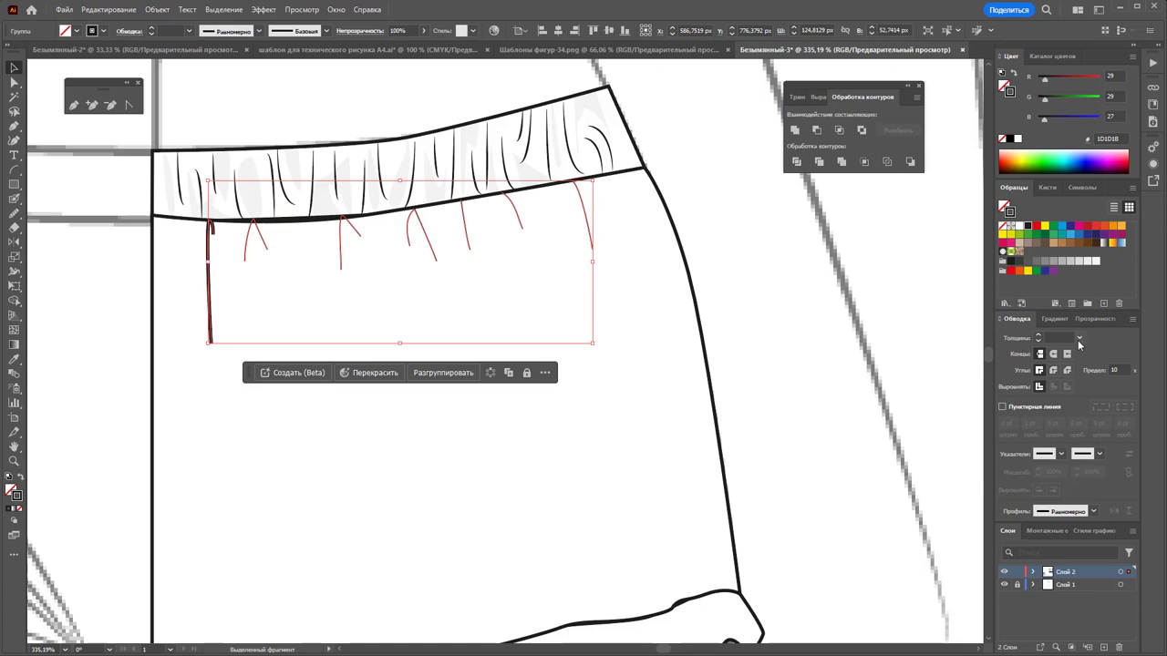
click(1079, 337)
click(1099, 355)
click(1095, 510)
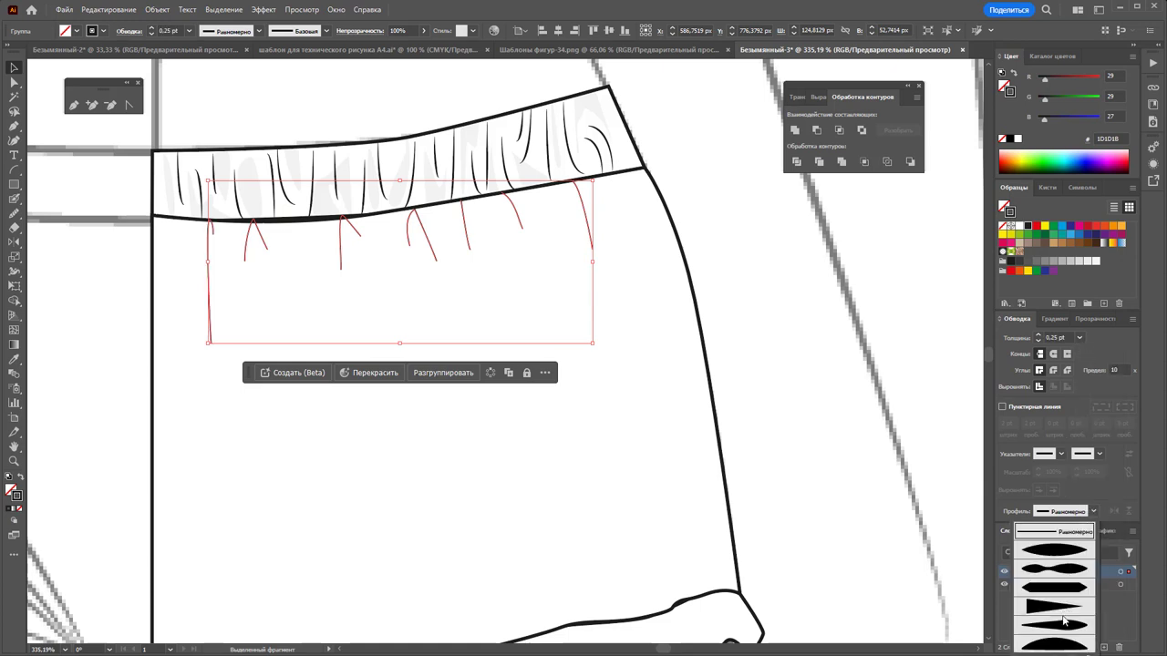
click(1052, 613)
click(875, 371)
key(z)
alt+click(557, 430)
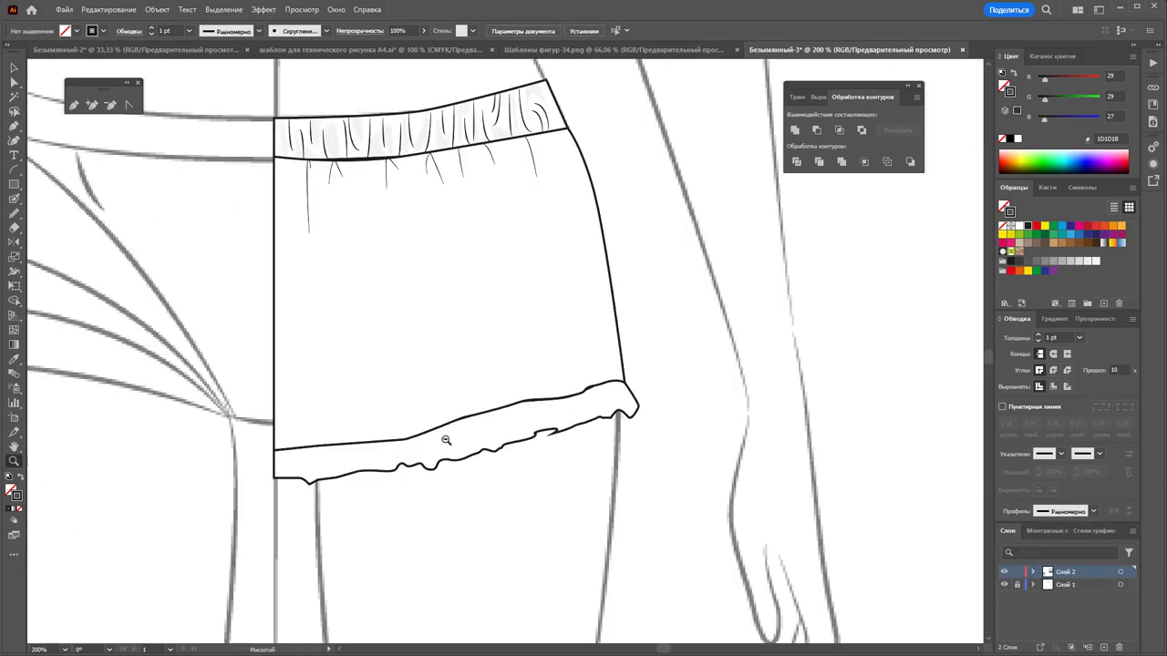
Zoom in close on the ruffled hem and draw its first curved fold arc
alt+click(670, 150)
scroll(542, 325, up, 2)
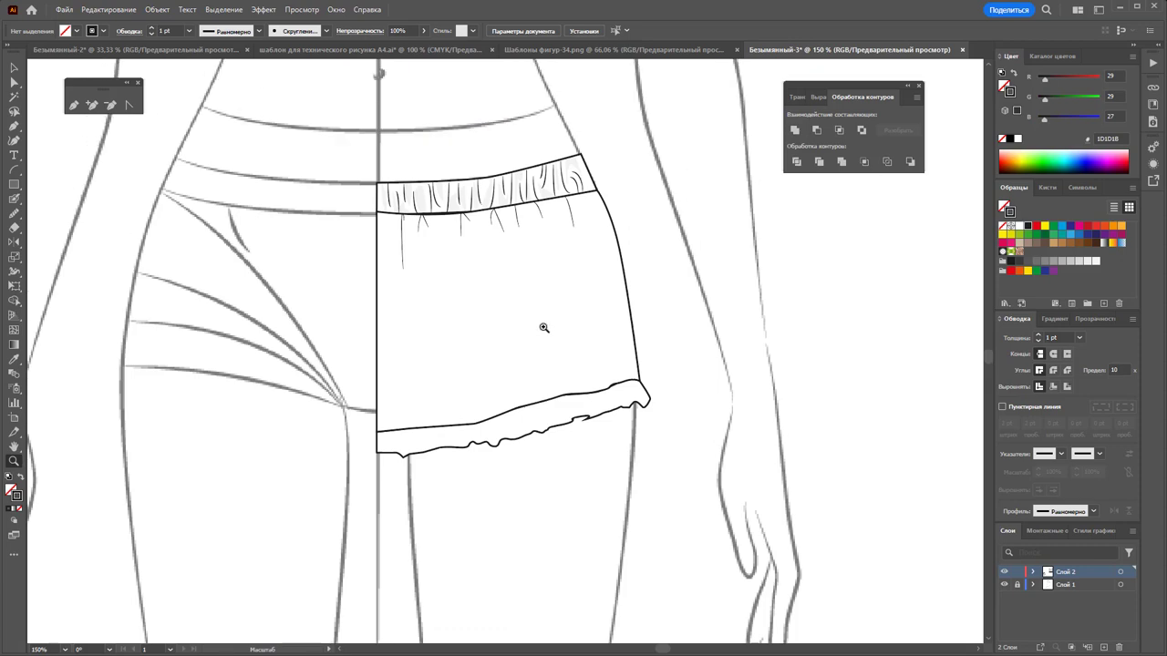
drag(555, 469, 746, 360)
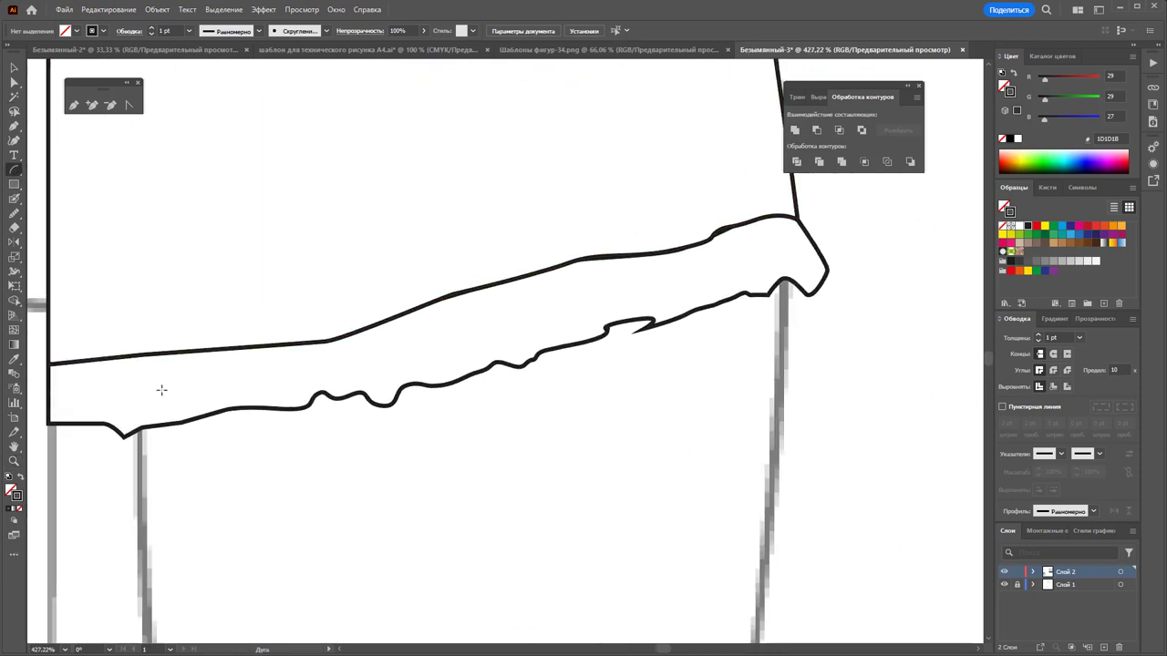
mouse_move(117, 357)
mouse_down()
mouse_move(134, 418)
mouse_move(125, 425)
mouse_up()
Draw about a dozen more curved arc folds across the ruffle, plus a short one near the left
drag(148, 356, 155, 421)
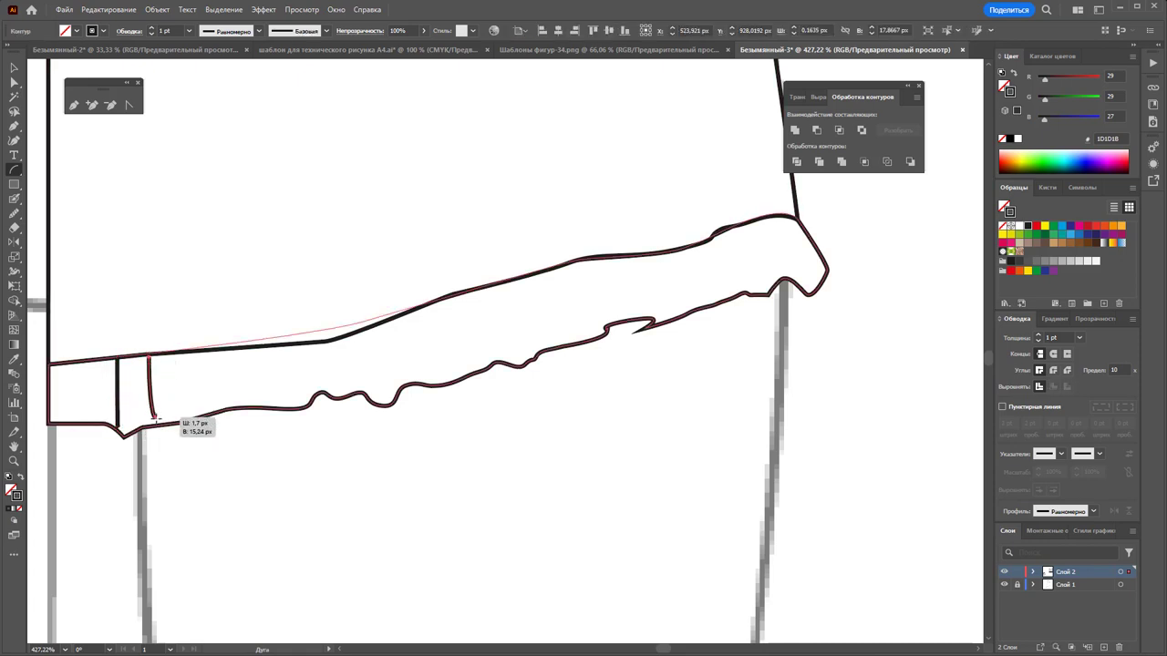
drag(322, 394, 313, 347)
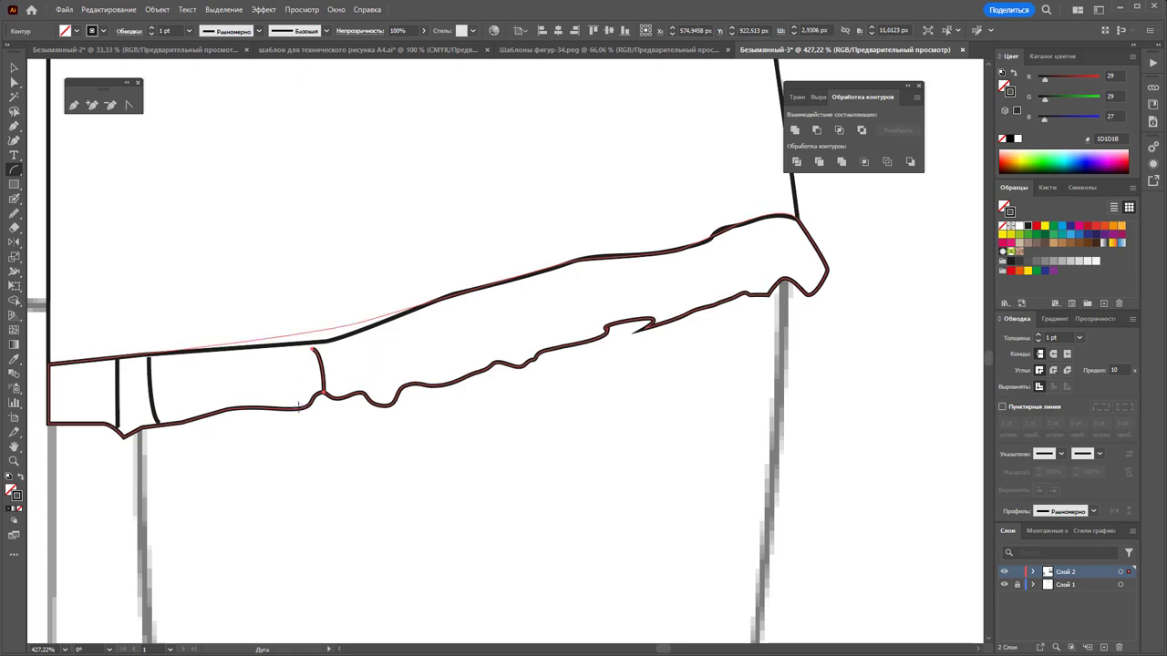
drag(298, 407, 296, 350)
drag(364, 401, 357, 344)
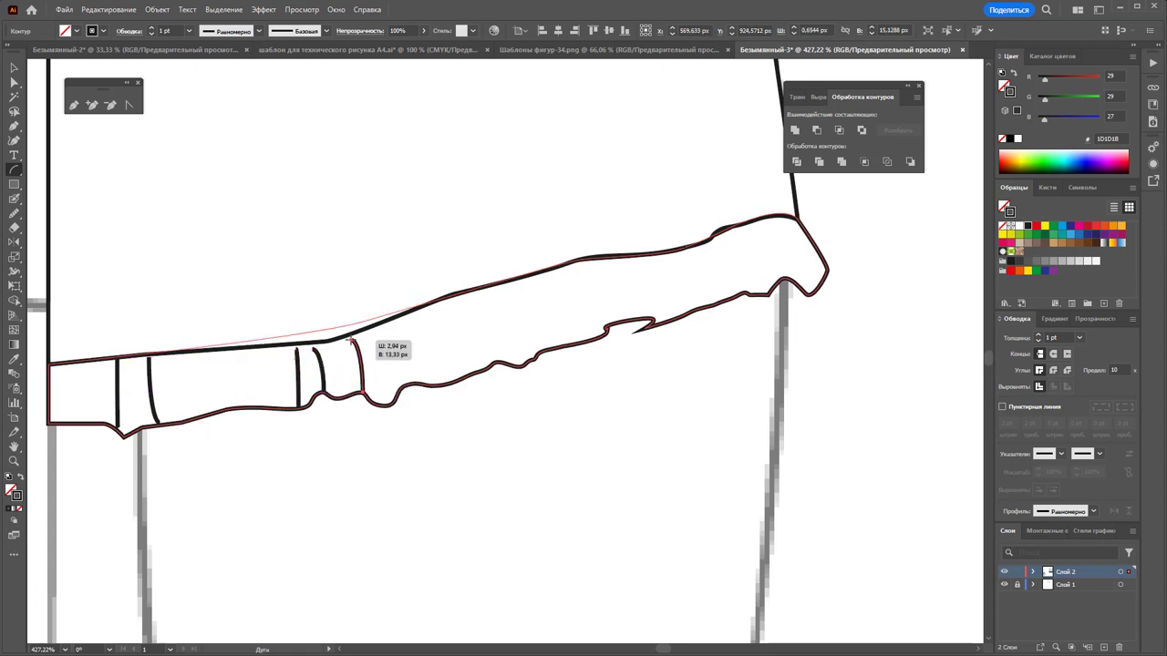
drag(410, 383, 394, 326)
drag(496, 360, 474, 299)
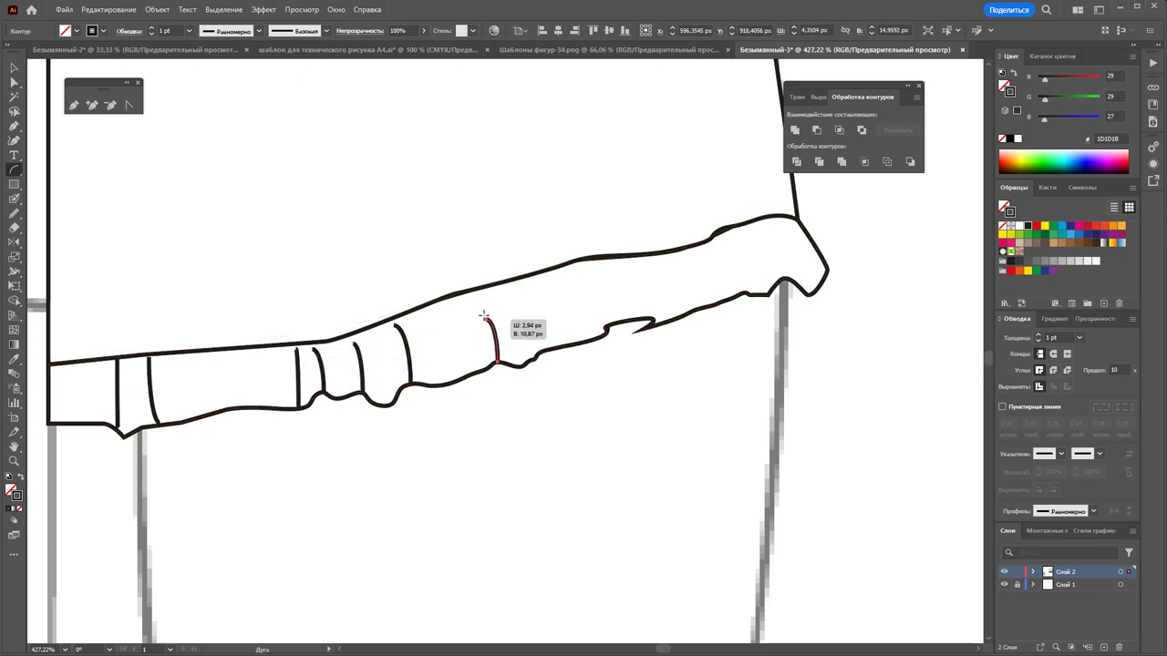
drag(458, 379, 462, 314)
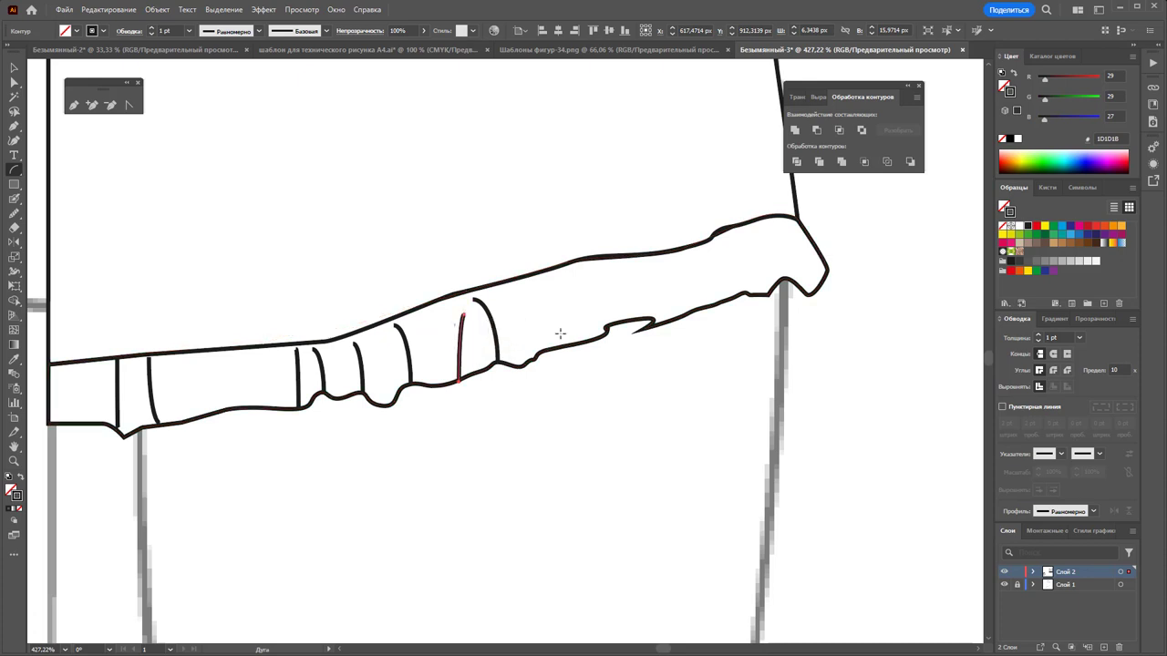
drag(649, 319, 620, 261)
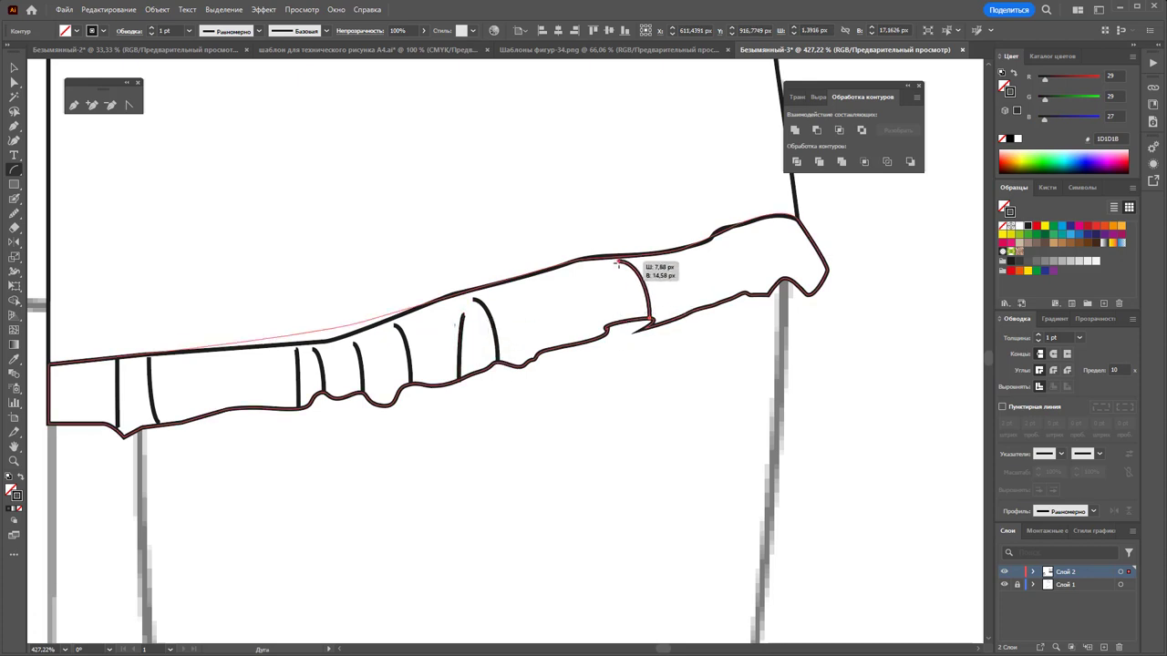
drag(601, 326, 610, 274)
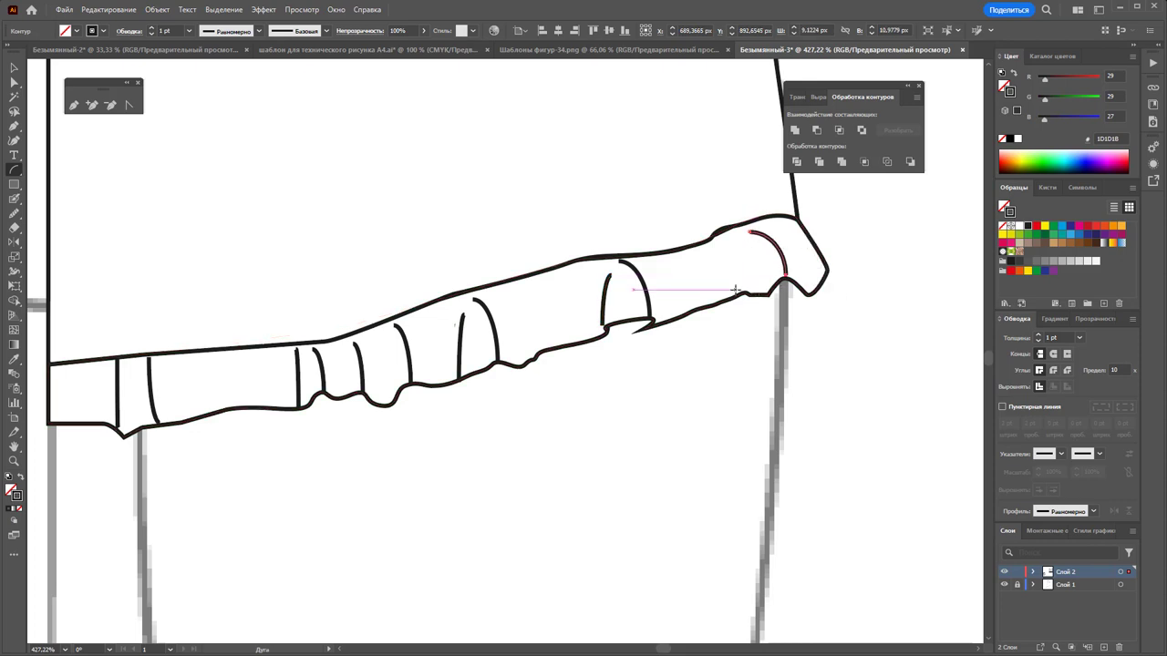
drag(738, 291, 744, 231)
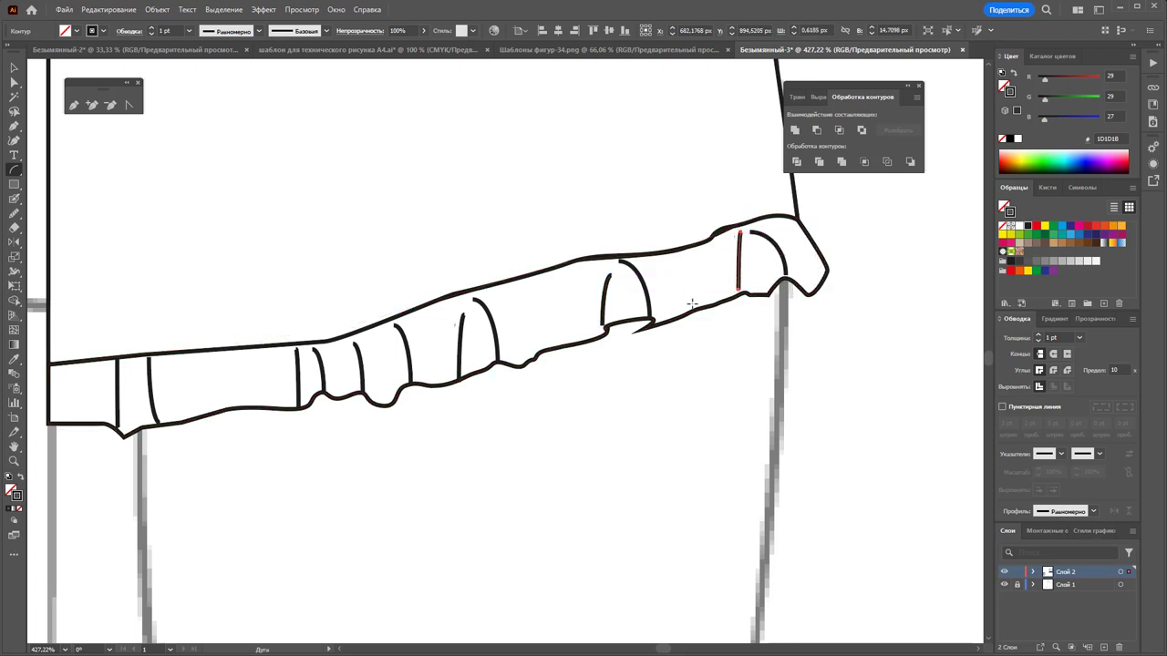
drag(692, 303, 693, 244)
drag(533, 283, 553, 337)
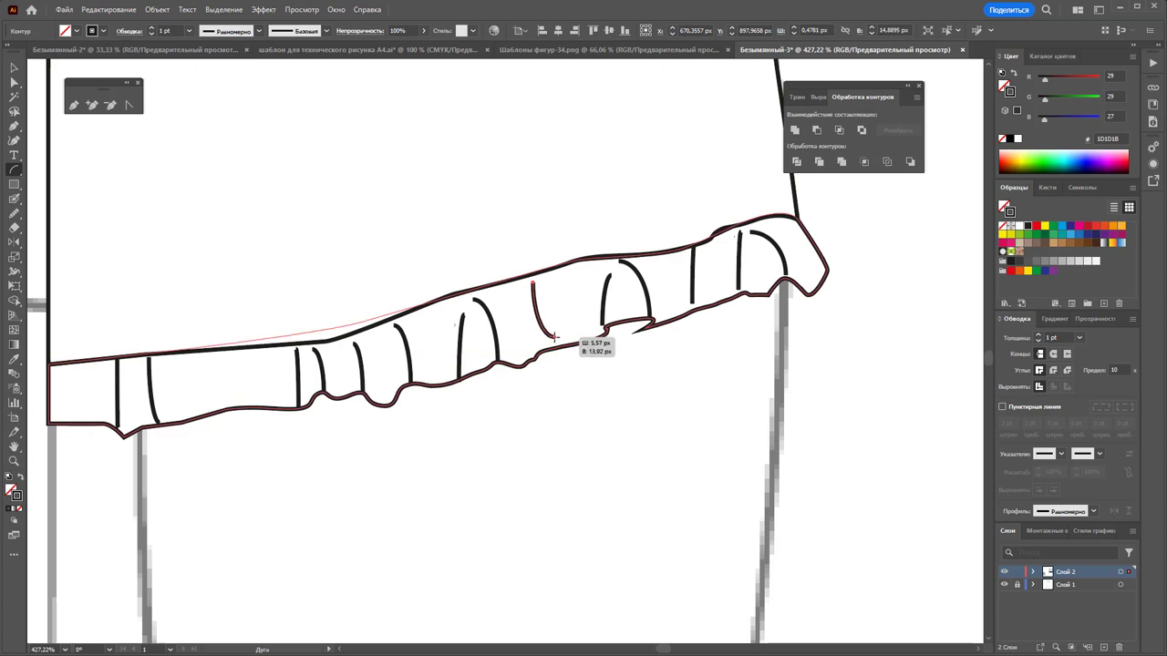
drag(219, 364, 220, 415)
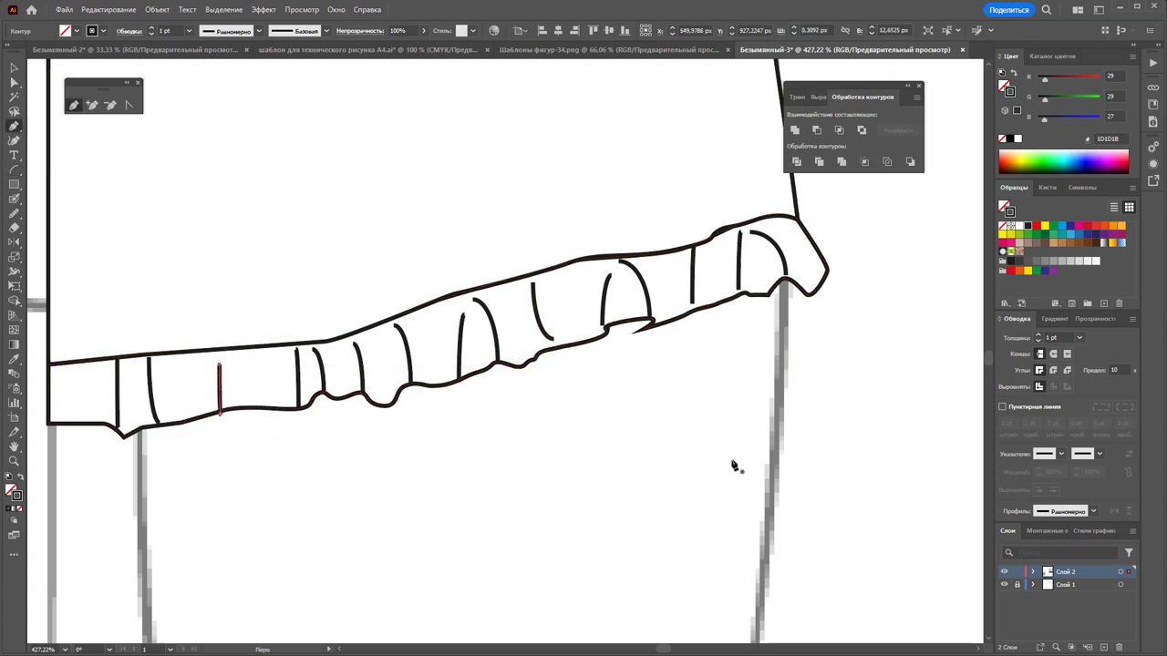
Group the ruffle's inner arc strokes, excluding its outlines, at 0.25 pt with a tapered profile
click(15, 68)
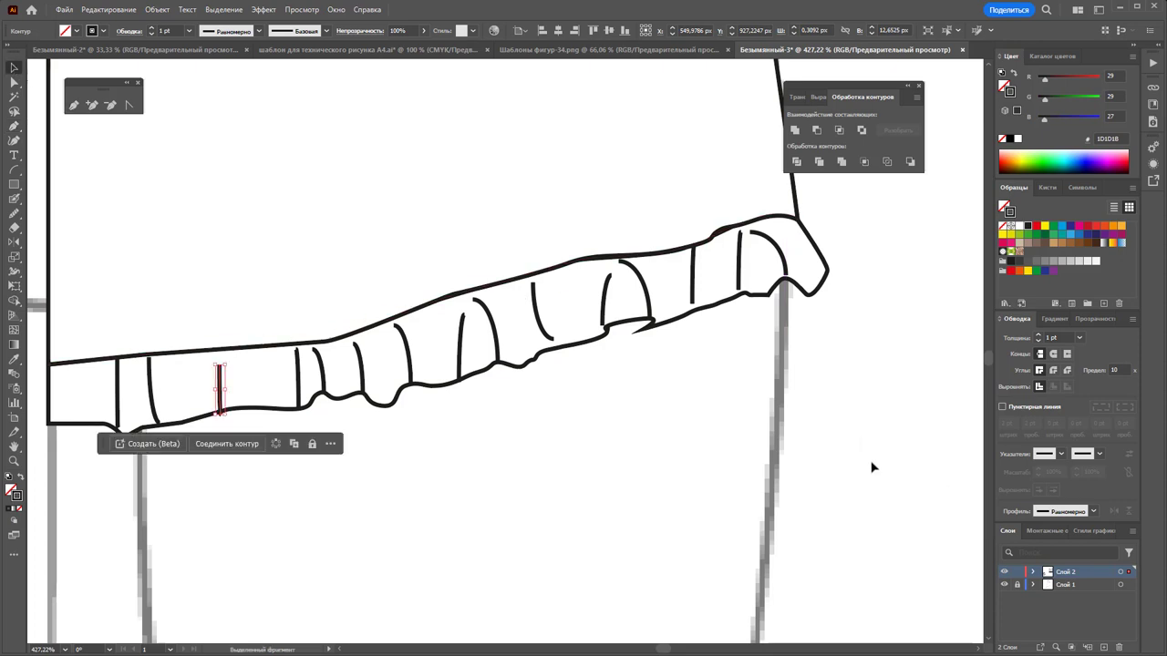
drag(871, 467, 141, 282)
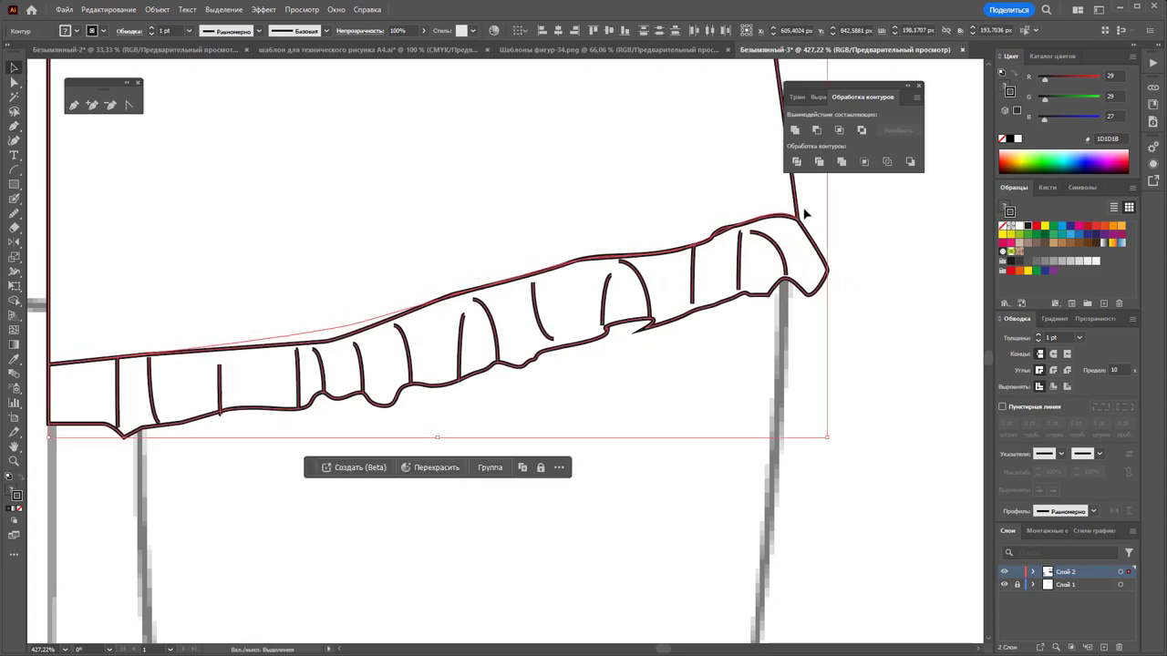
shift+click(814, 247)
shift+click(800, 205)
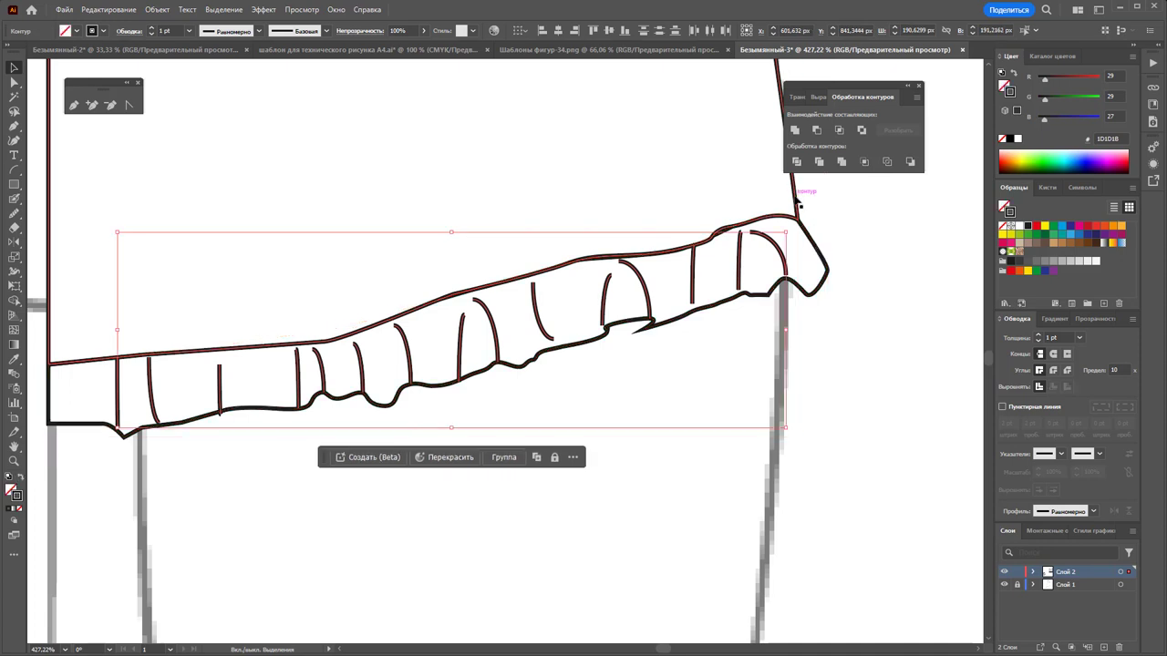
right_click(386, 376)
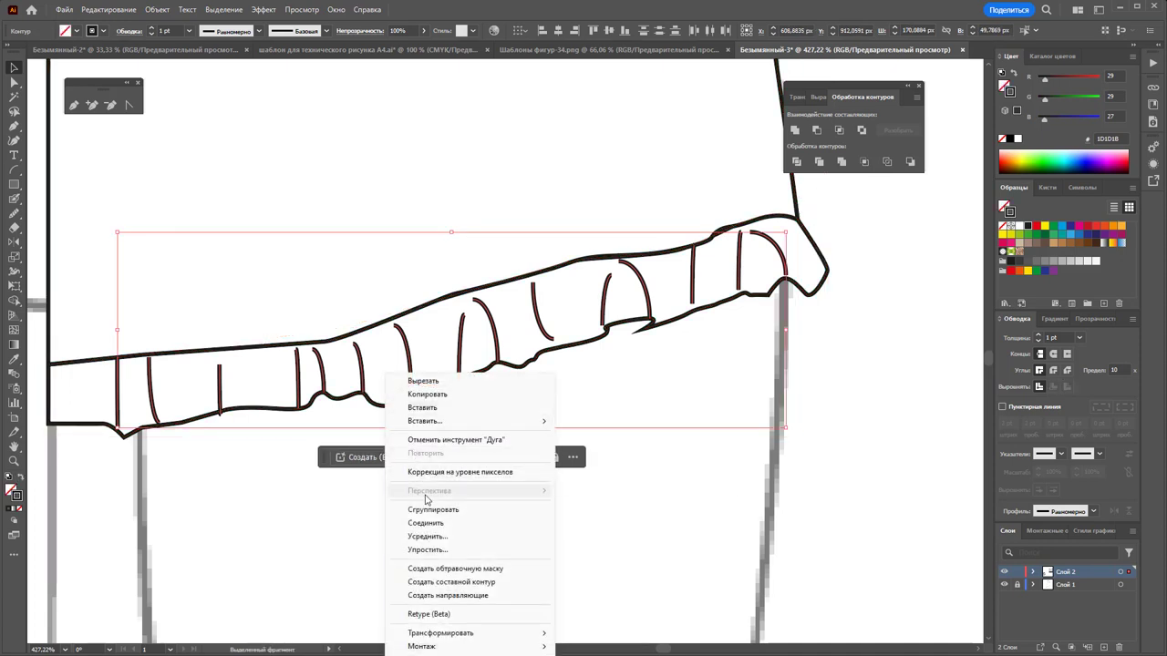
click(391, 503)
click(1079, 338)
click(1097, 439)
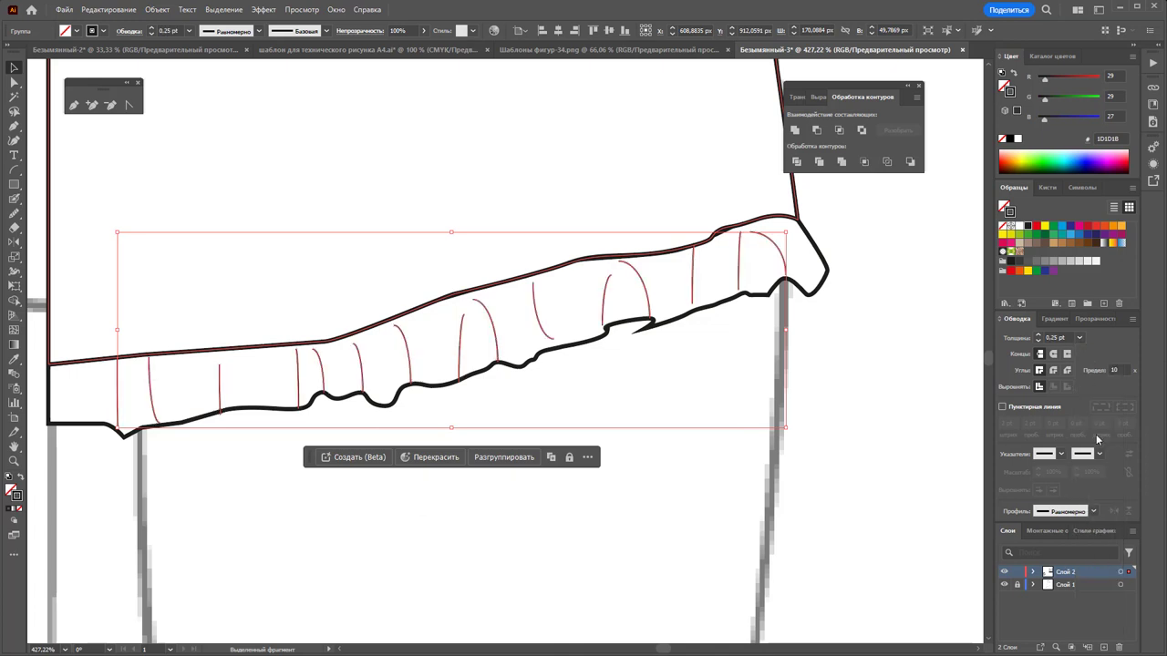
click(1094, 512)
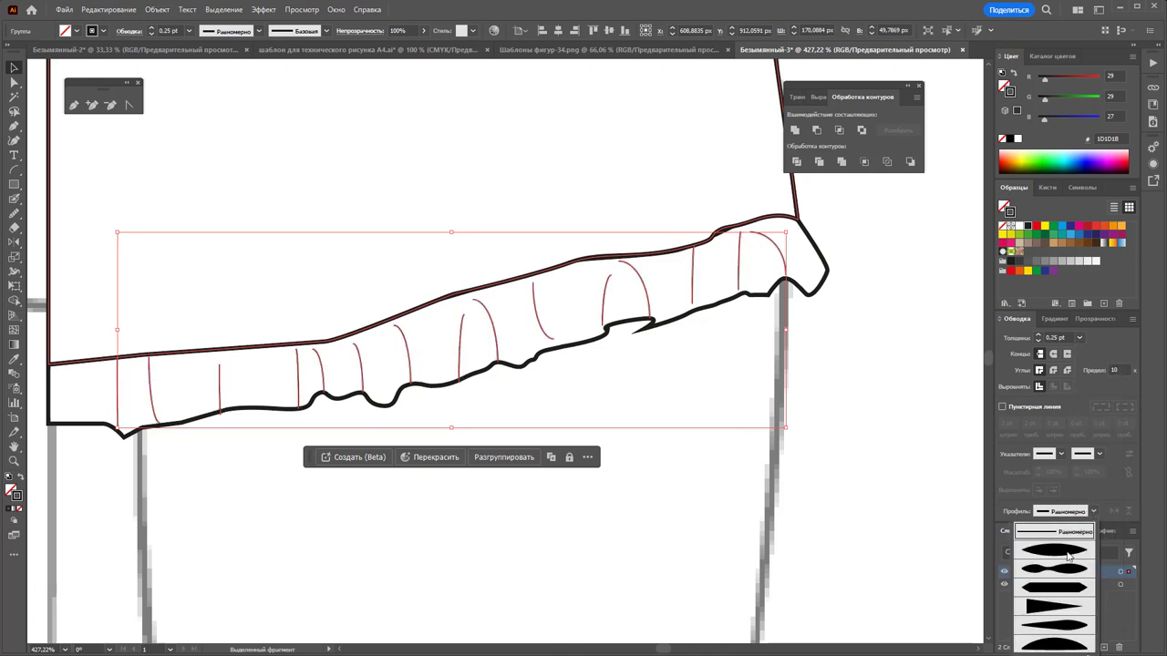
click(1071, 623)
click(717, 456)
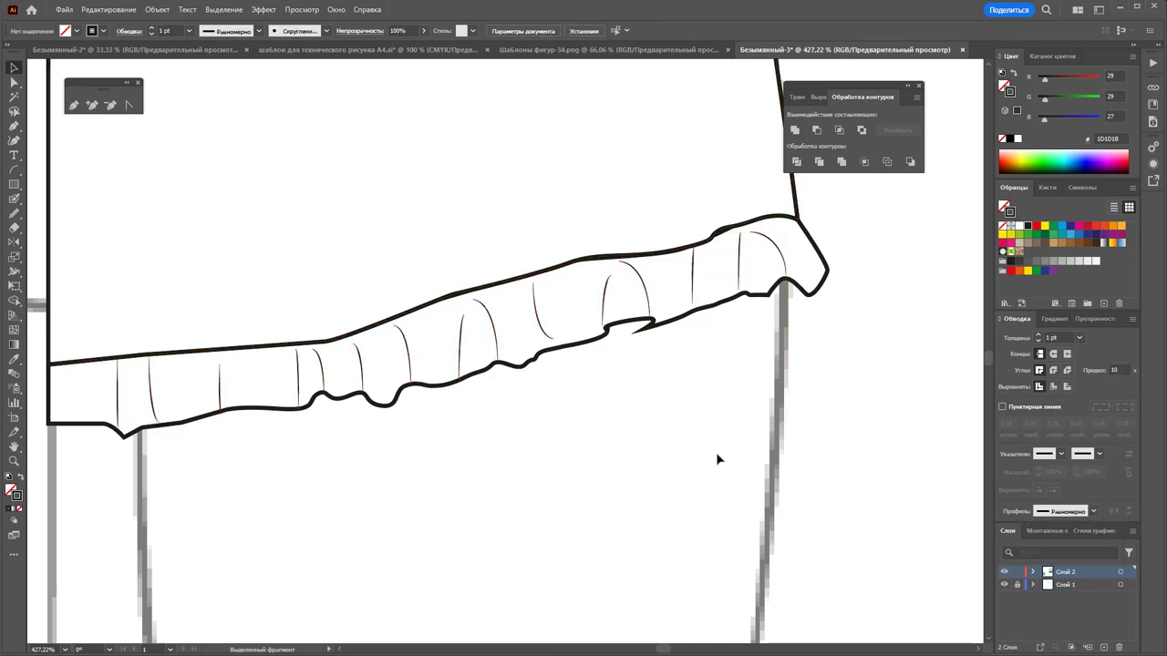
Pen-draw the first three shading shapes in the folds at the ruffle's left end
click(75, 105)
click(71, 362)
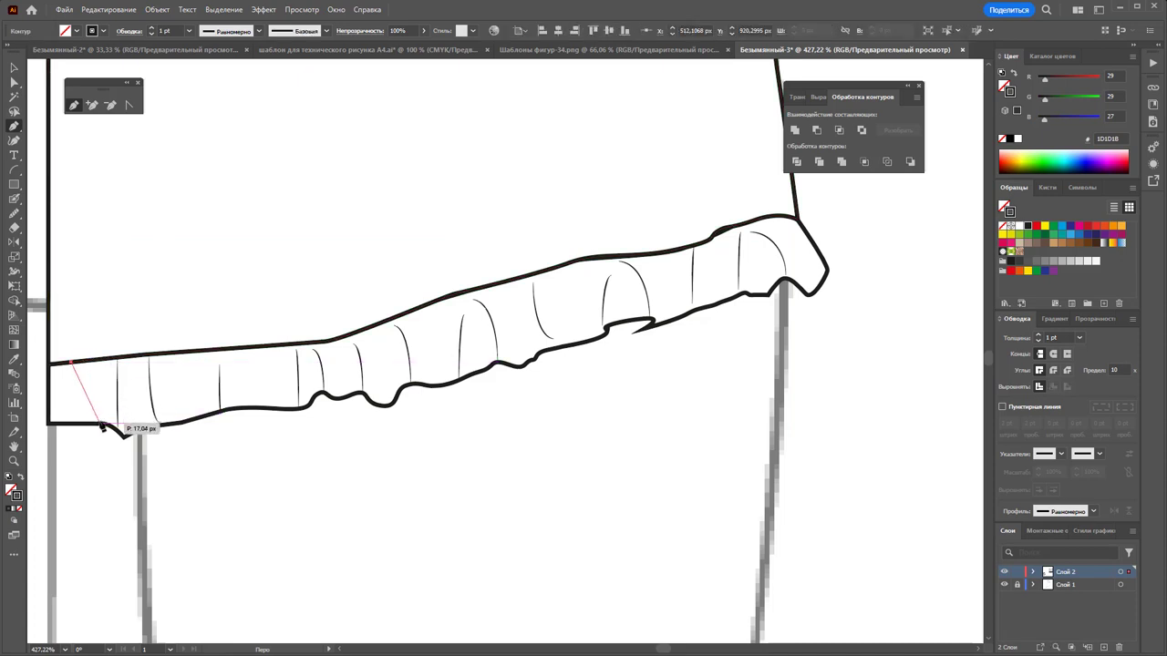
click(100, 422)
click(101, 362)
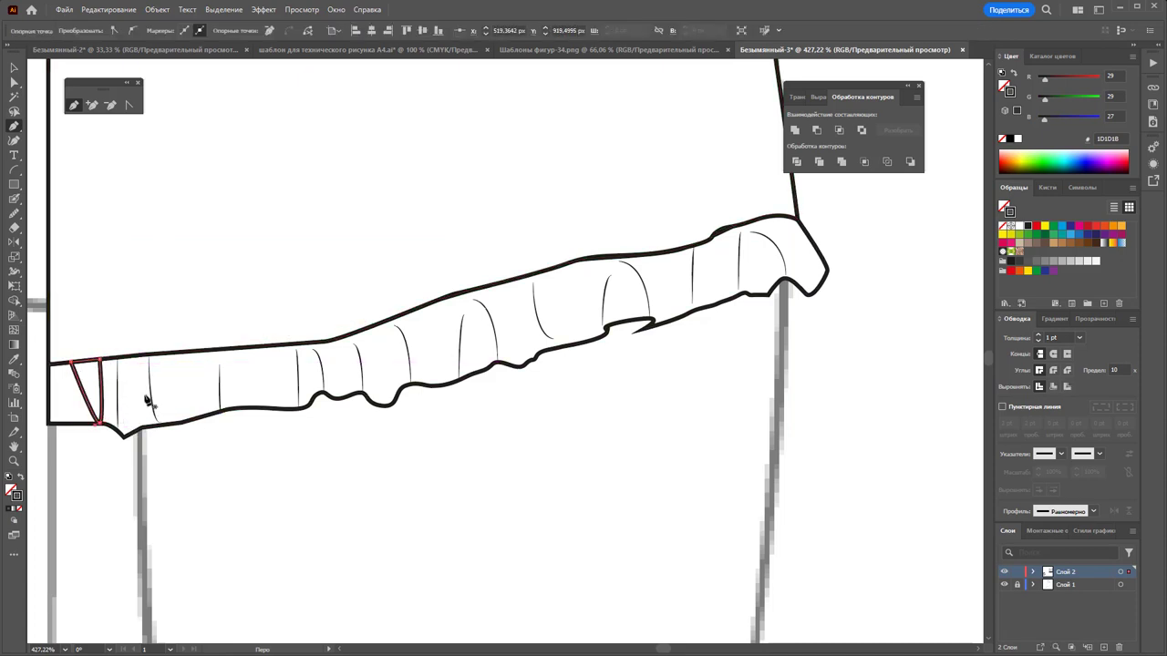
key(Escape)
click(132, 352)
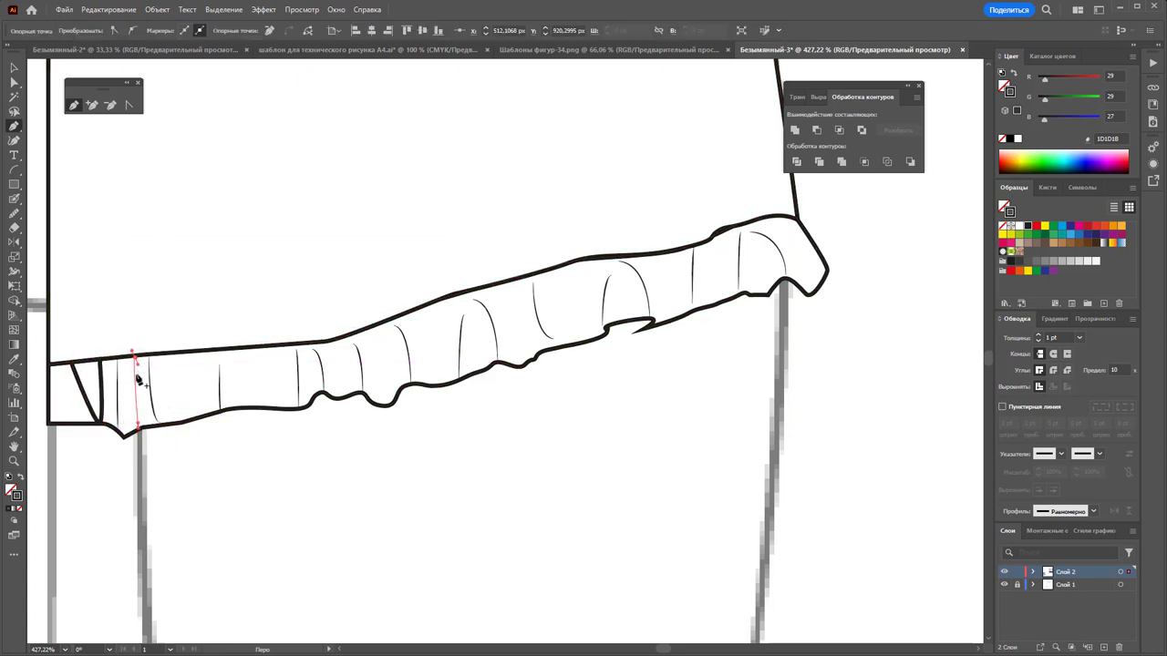
click(140, 426)
key(Escape)
click(192, 420)
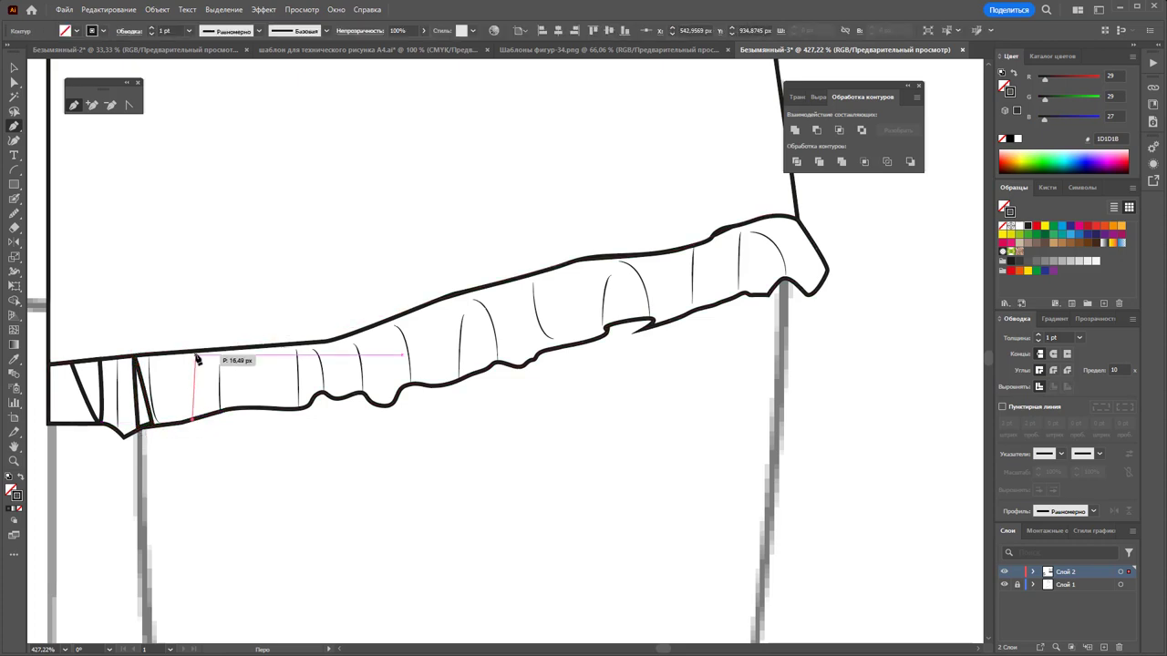
click(194, 354)
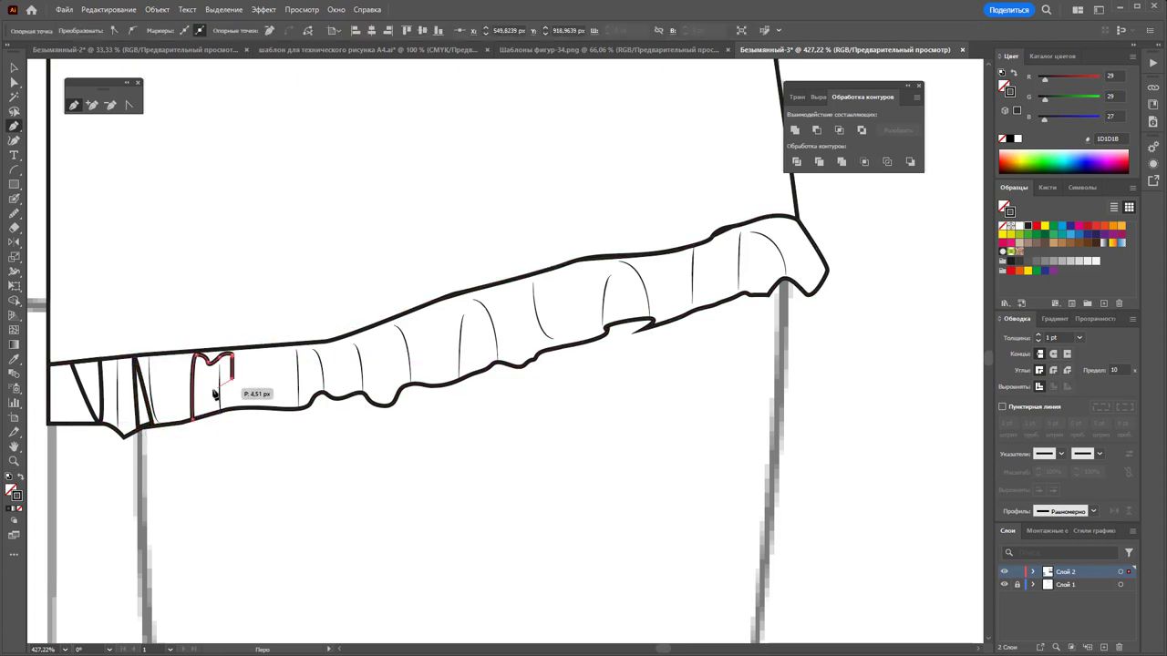
click(196, 424)
key(Escape)
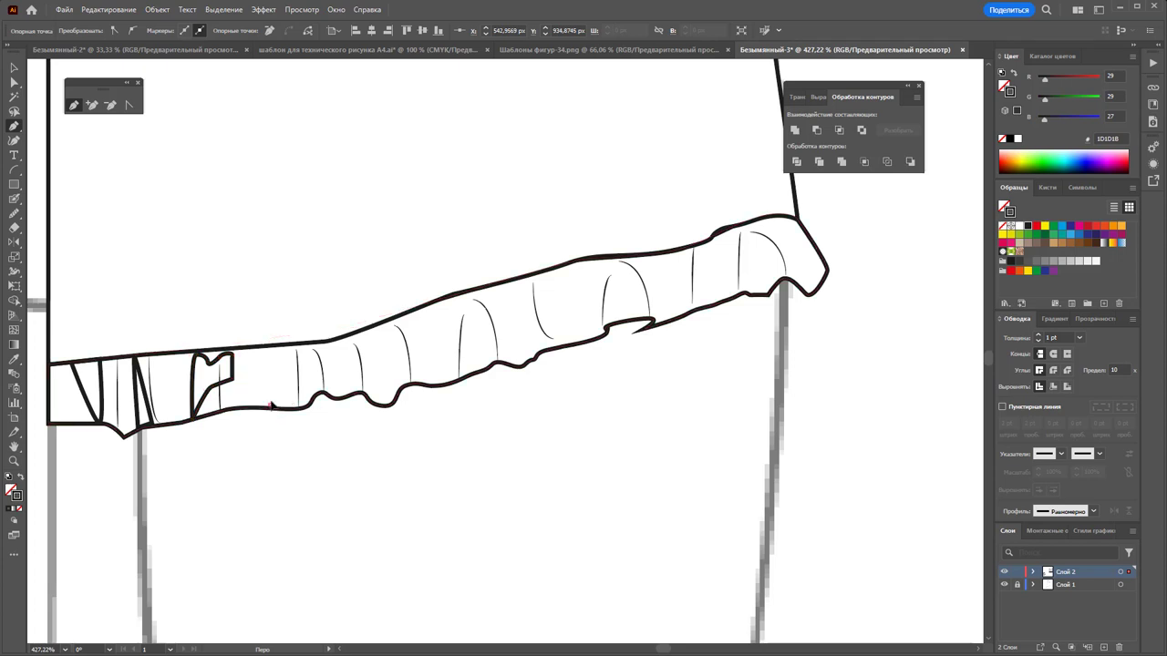
Add a zigzag M-shaped shading shape and a curved loop shape mid-ruffle
click(270, 405)
click(280, 352)
click(283, 383)
click(331, 346)
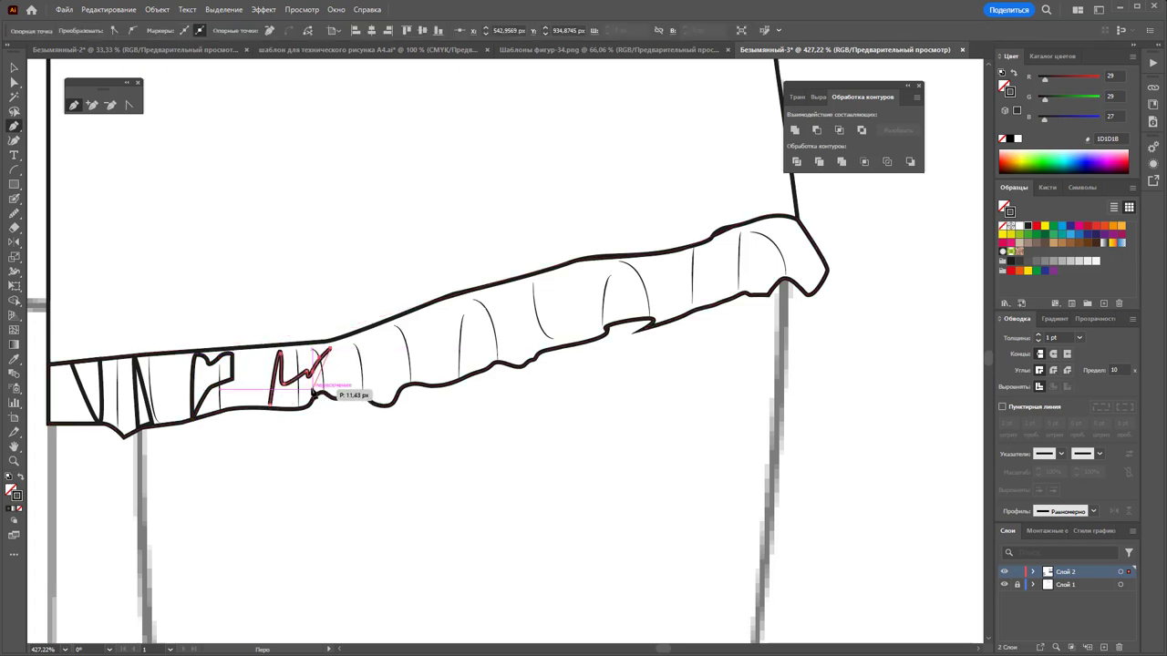
click(317, 395)
click(305, 413)
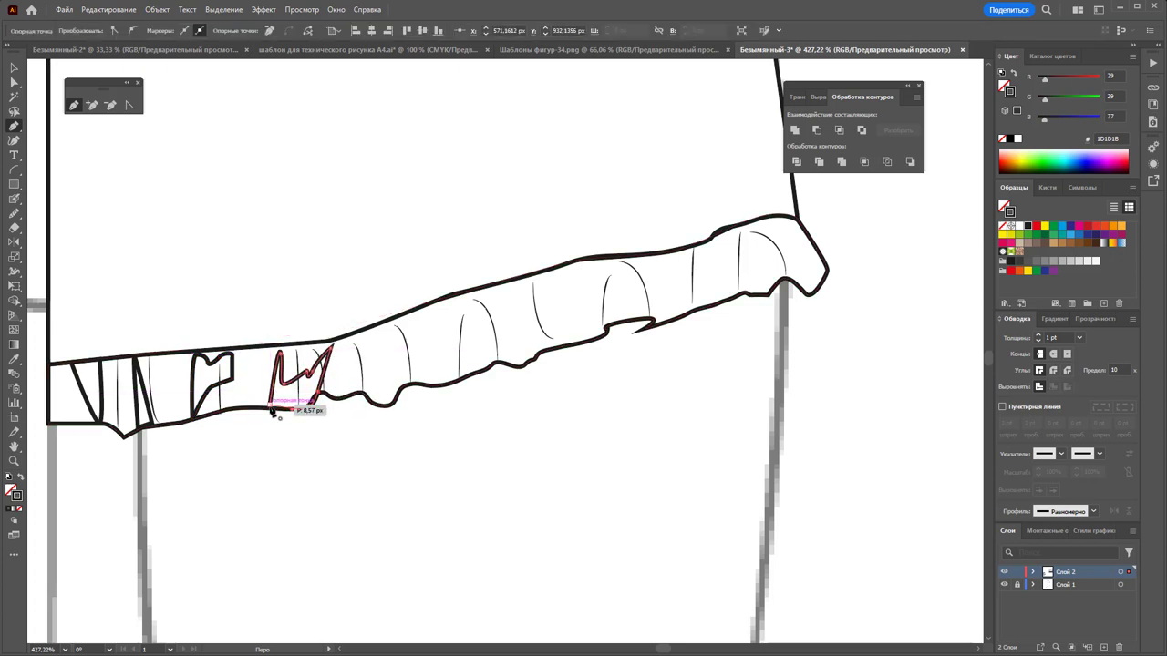
click(271, 409)
key(Escape)
click(368, 336)
click(384, 404)
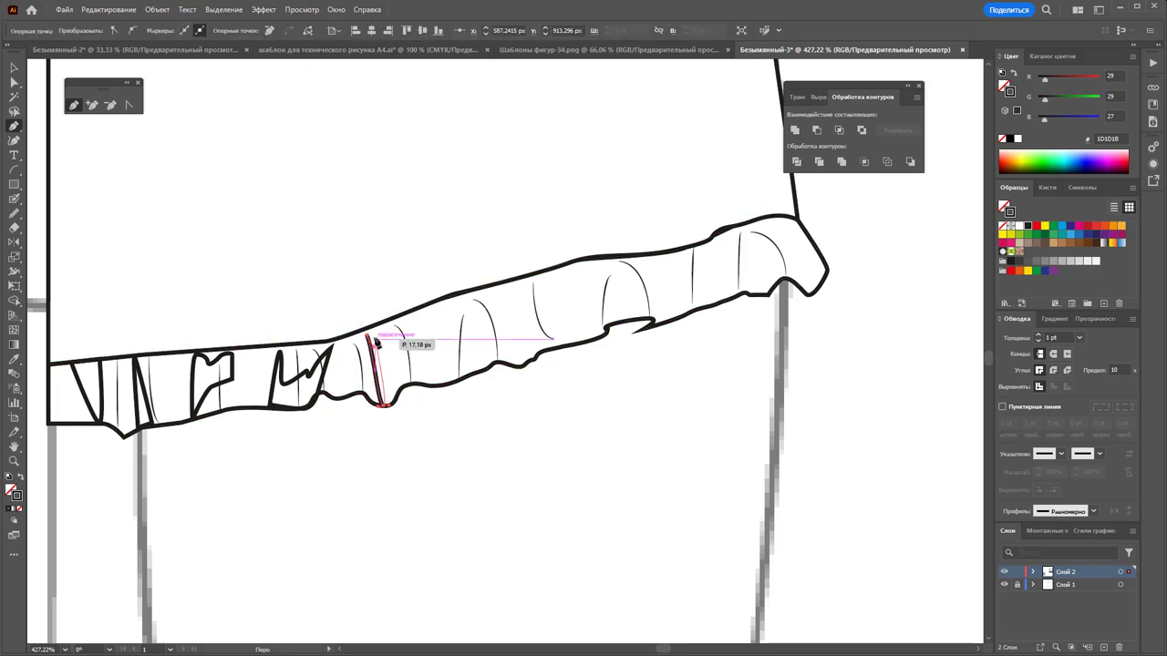
drag(367, 335, 404, 333)
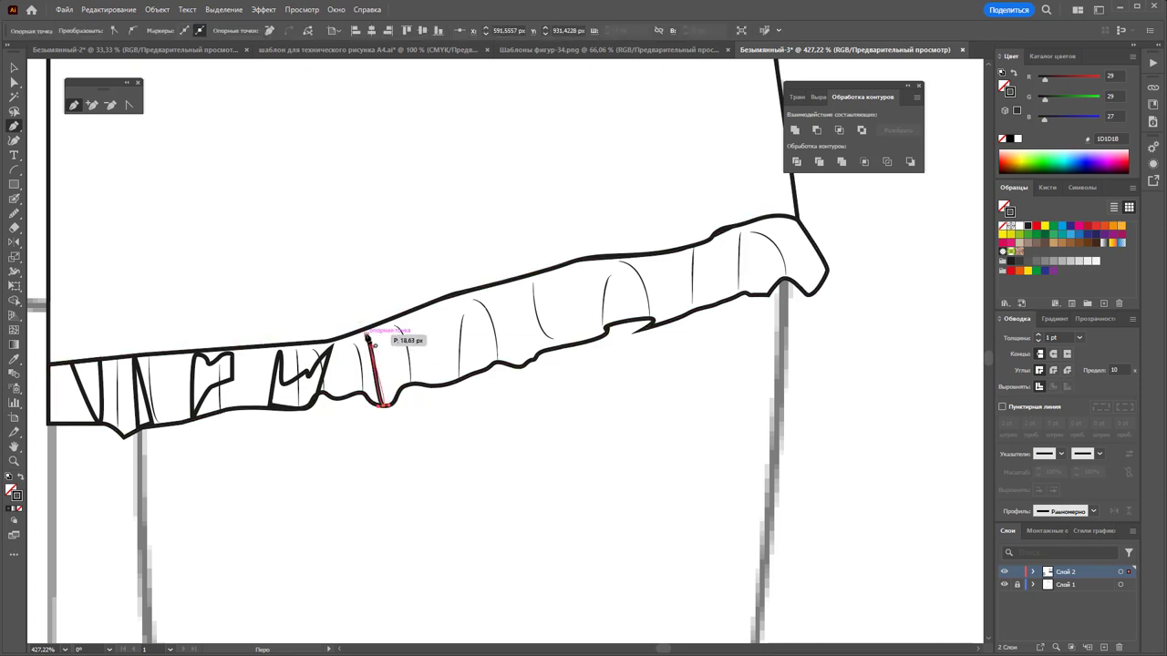
key(Escape)
Draw three more curved and near-vertical shading shapes in the next folds
click(417, 313)
click(439, 383)
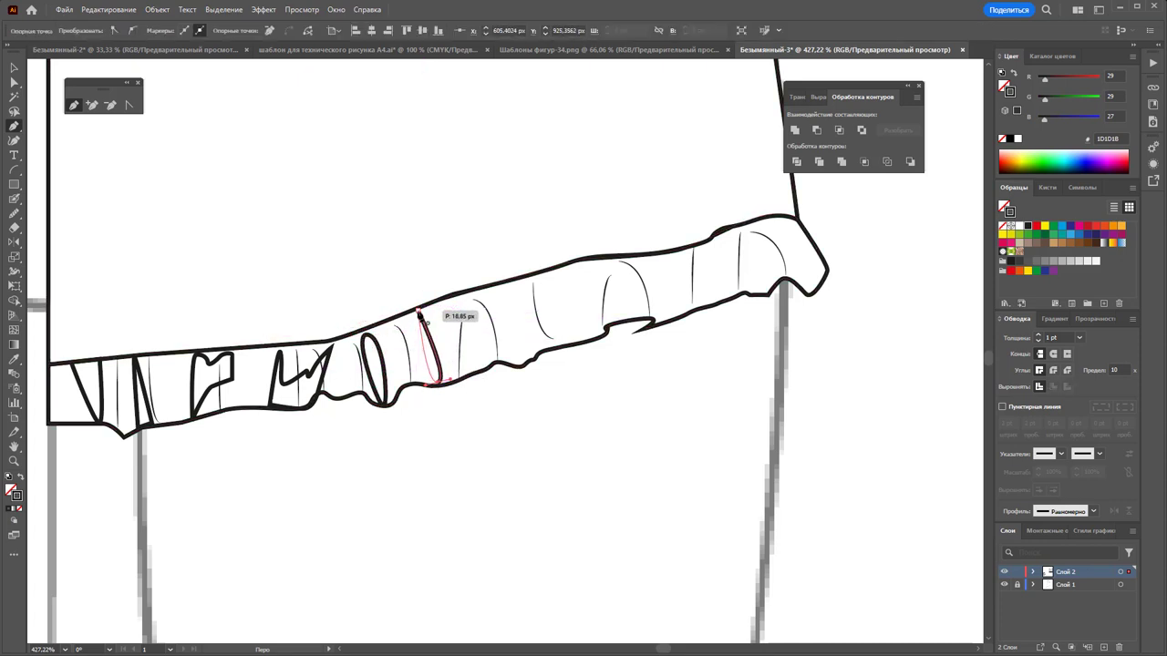
drag(419, 312, 428, 315)
key(Escape)
click(453, 294)
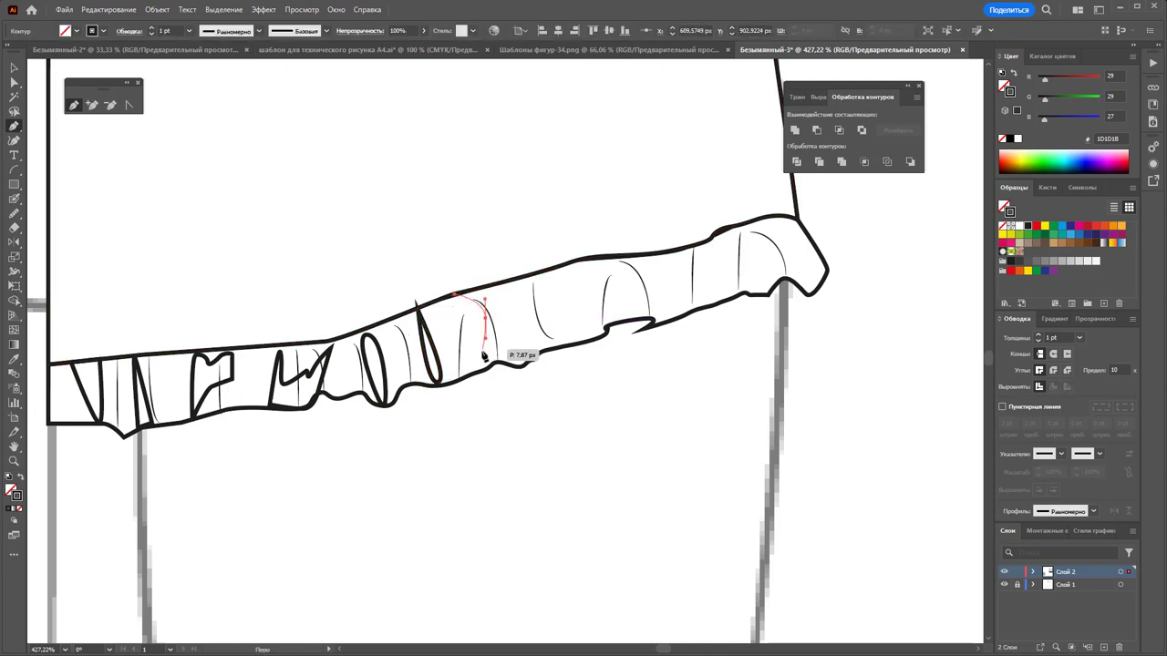
click(492, 372)
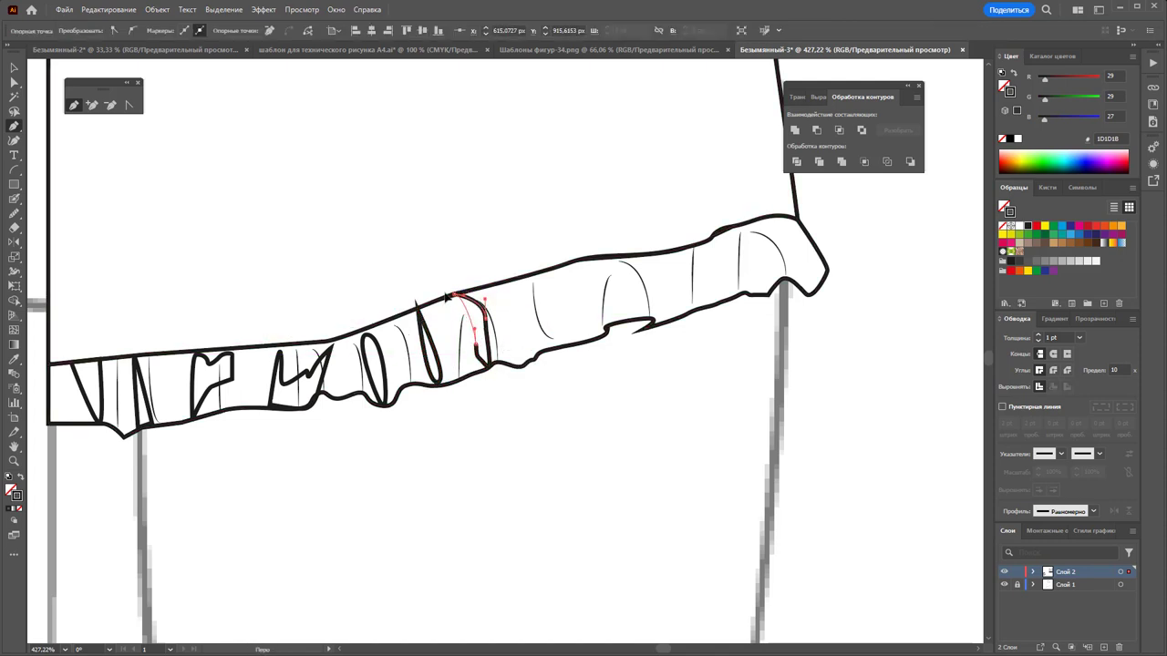
key(Escape)
click(509, 285)
click(517, 349)
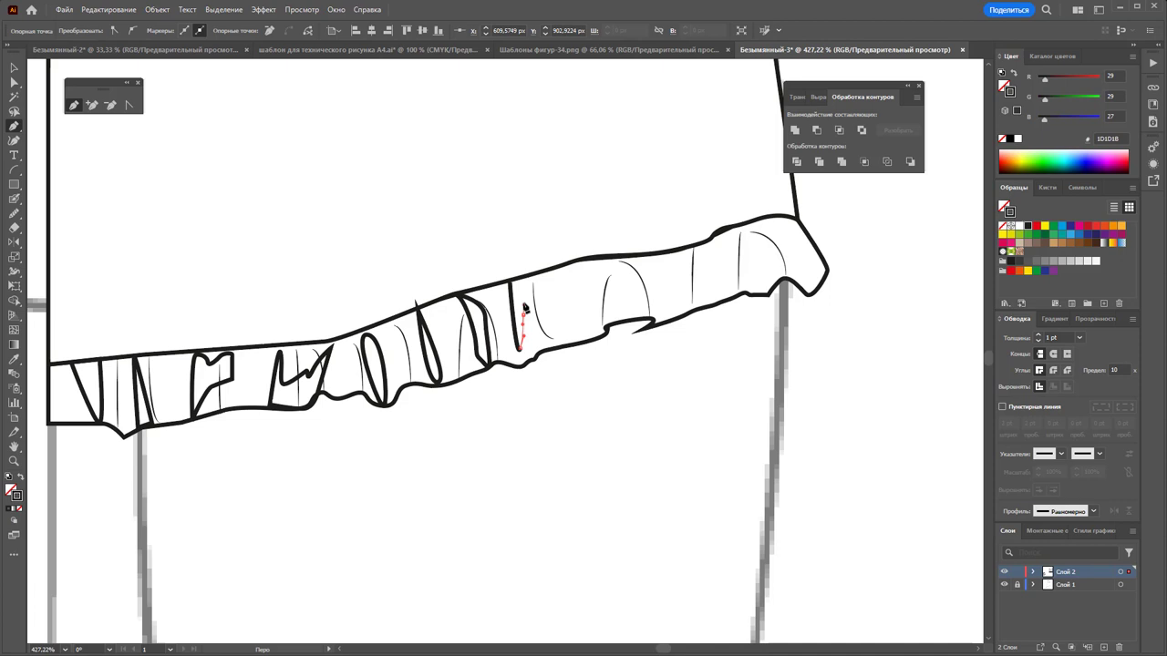
click(558, 272)
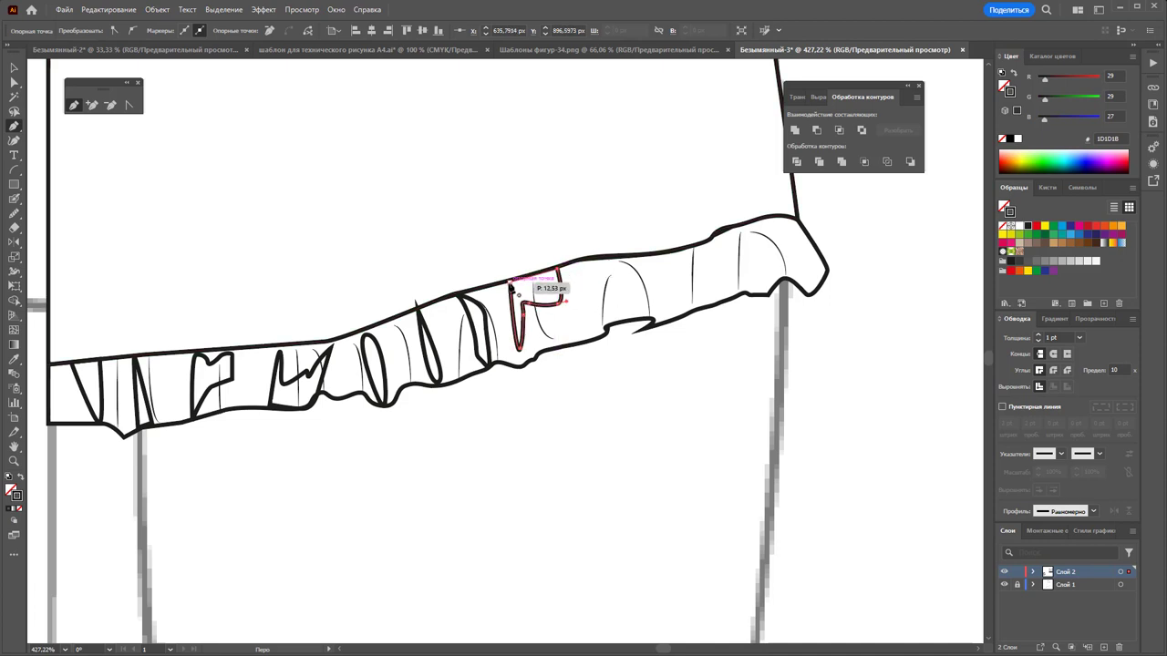
key(Escape)
Finish the row with Λ-shaped and curved shading shapes at the ruffle's right end
click(597, 332)
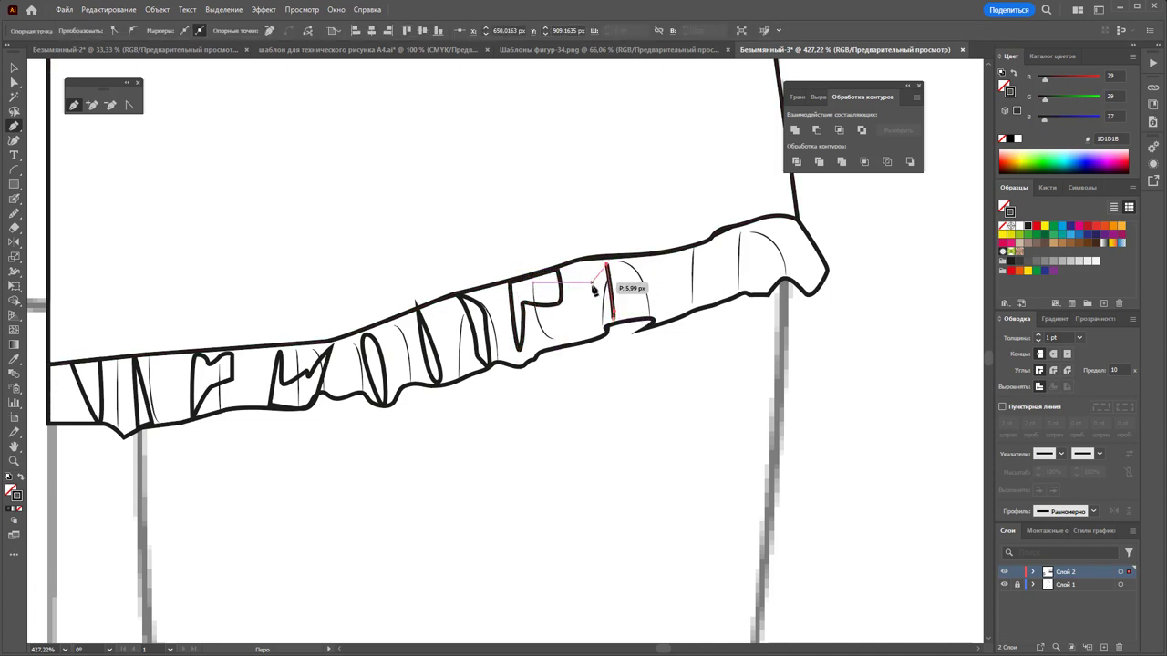
click(604, 263)
drag(613, 321, 720, 310)
click(653, 324)
click(661, 264)
key(Escape)
click(704, 273)
click(720, 244)
click(738, 293)
click(750, 235)
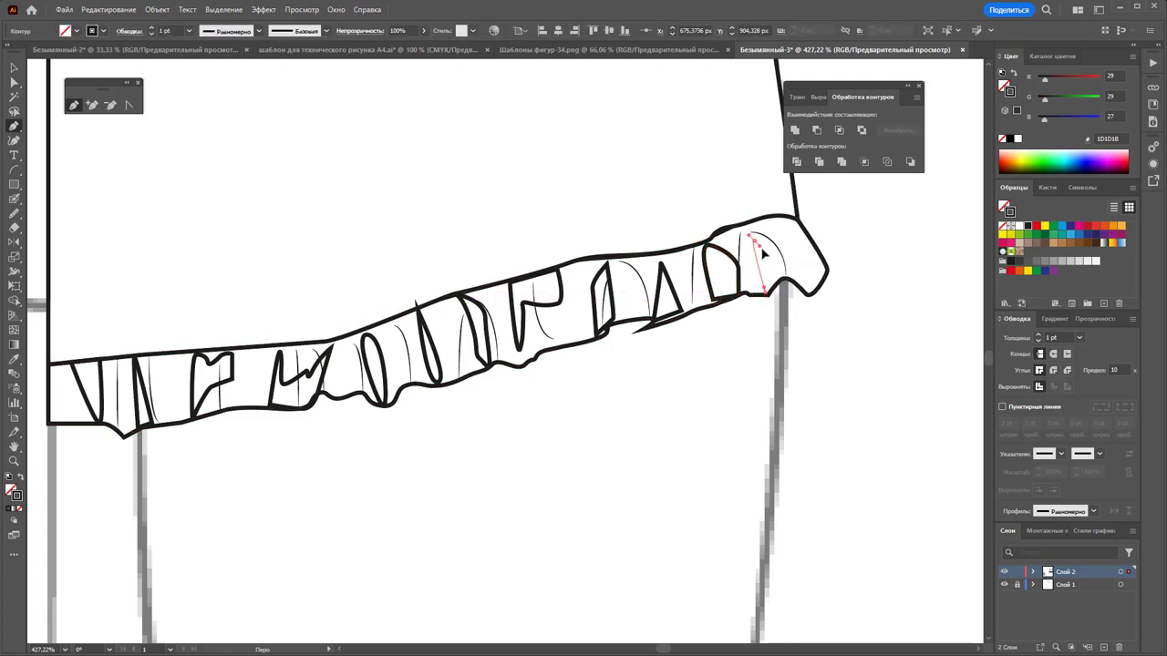
click(765, 296)
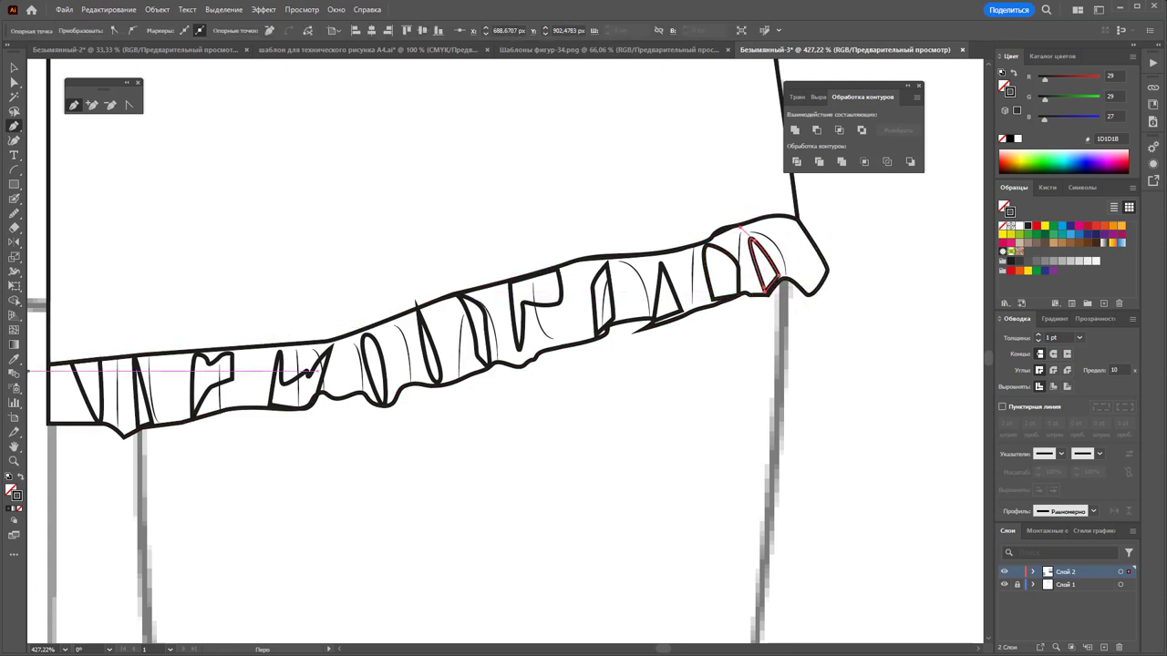
click(13, 68)
Group the ruffle's shading shapes, swap them to dark fills, and set opacity to 2%
mouse_move(884, 477)
mouse_down()
mouse_move(64, 198)
mouse_move(100, 214)
mouse_up()
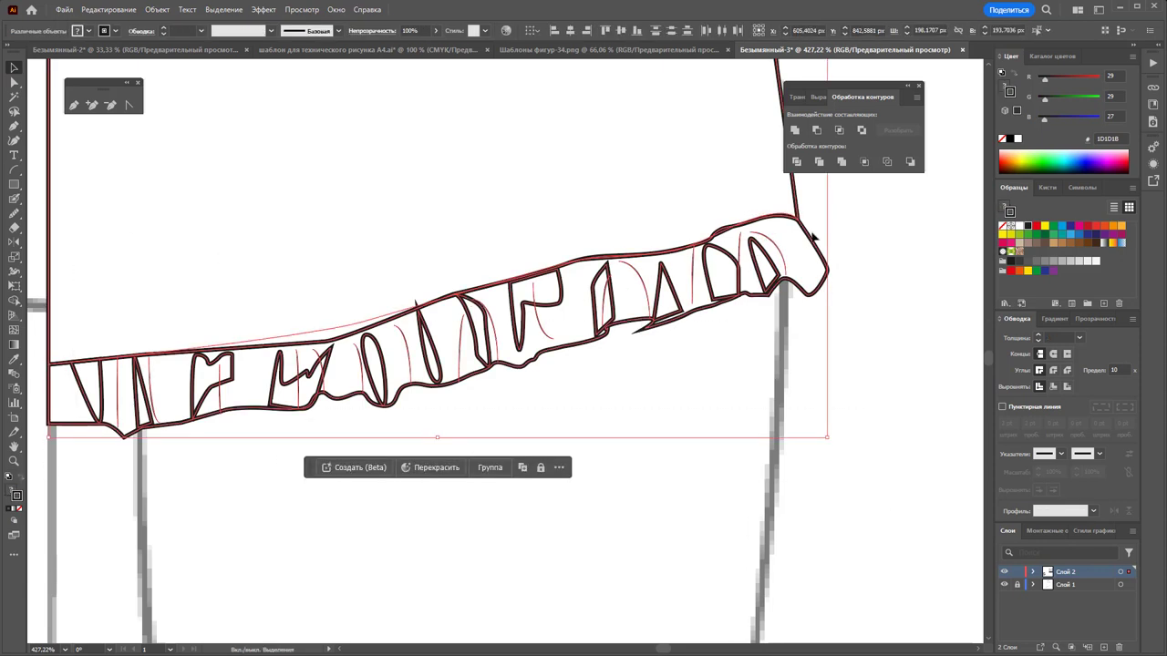
shift+click(780, 267)
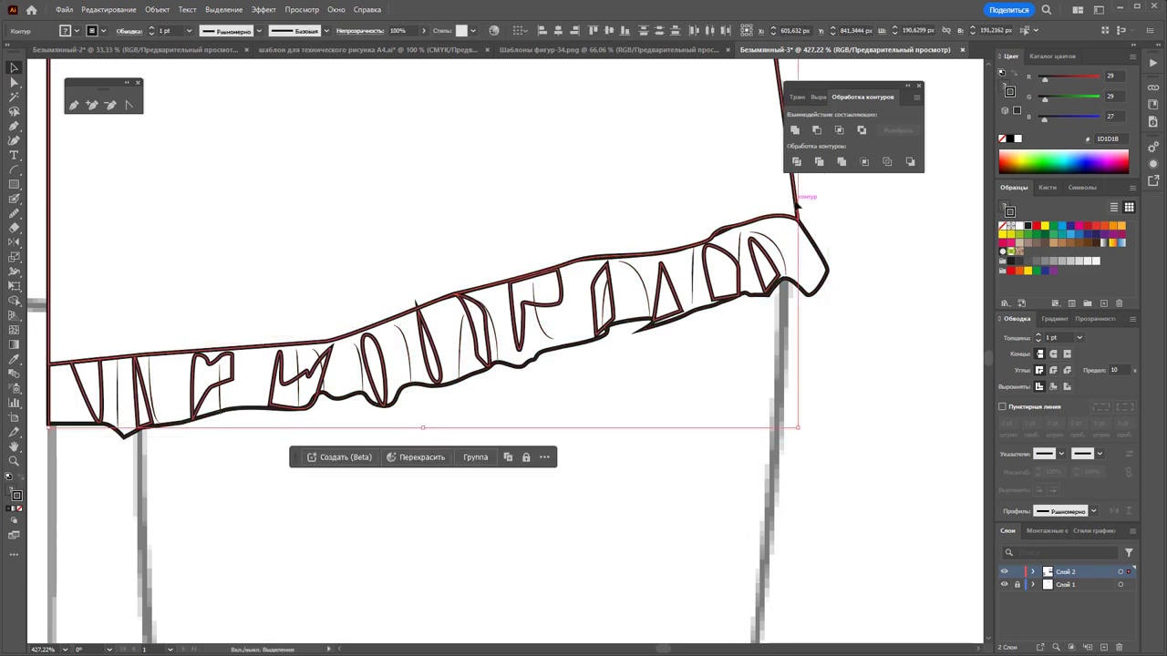
shift+click(796, 201)
right_click(762, 262)
click(807, 396)
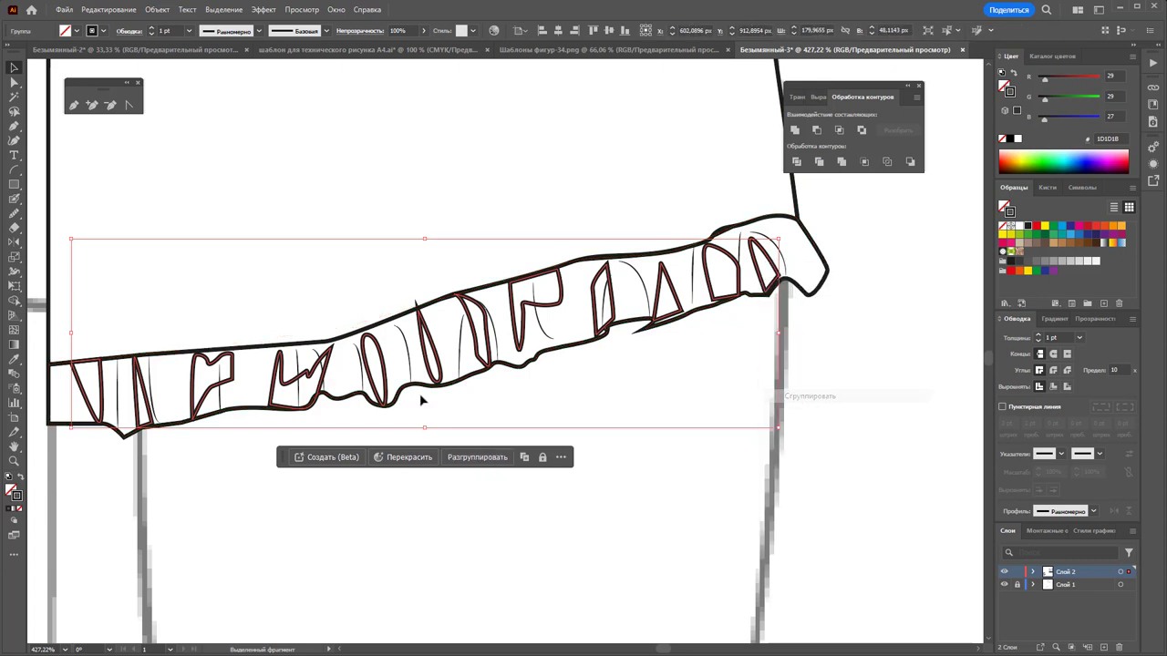
click(16, 484)
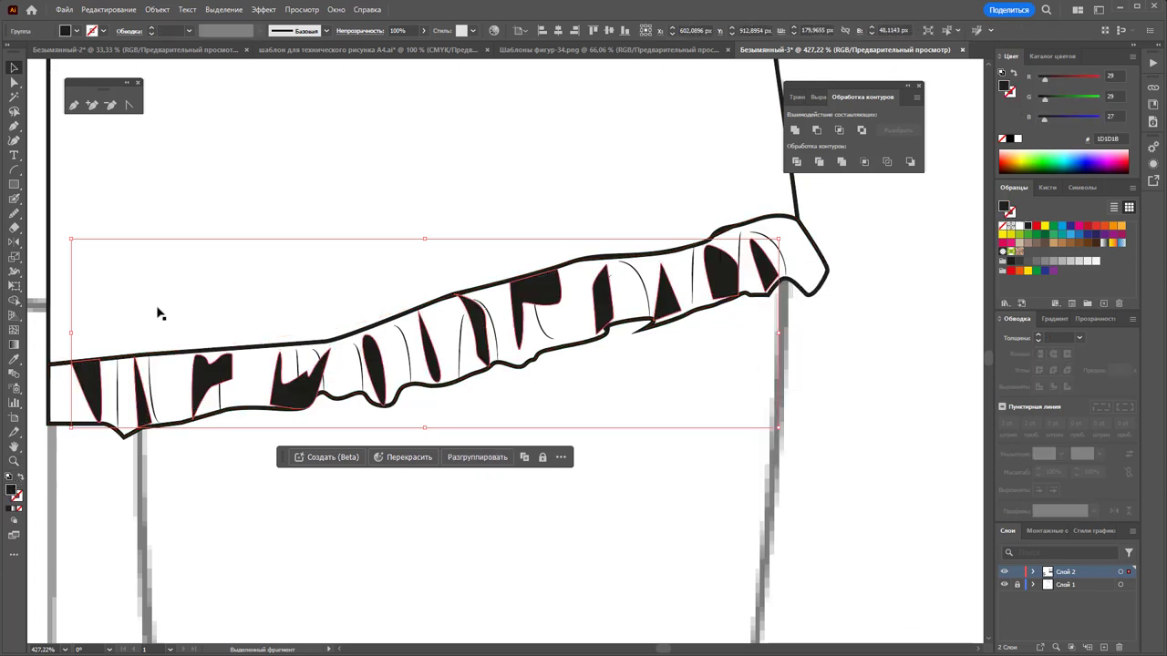
click(422, 32)
drag(385, 47, 381, 47)
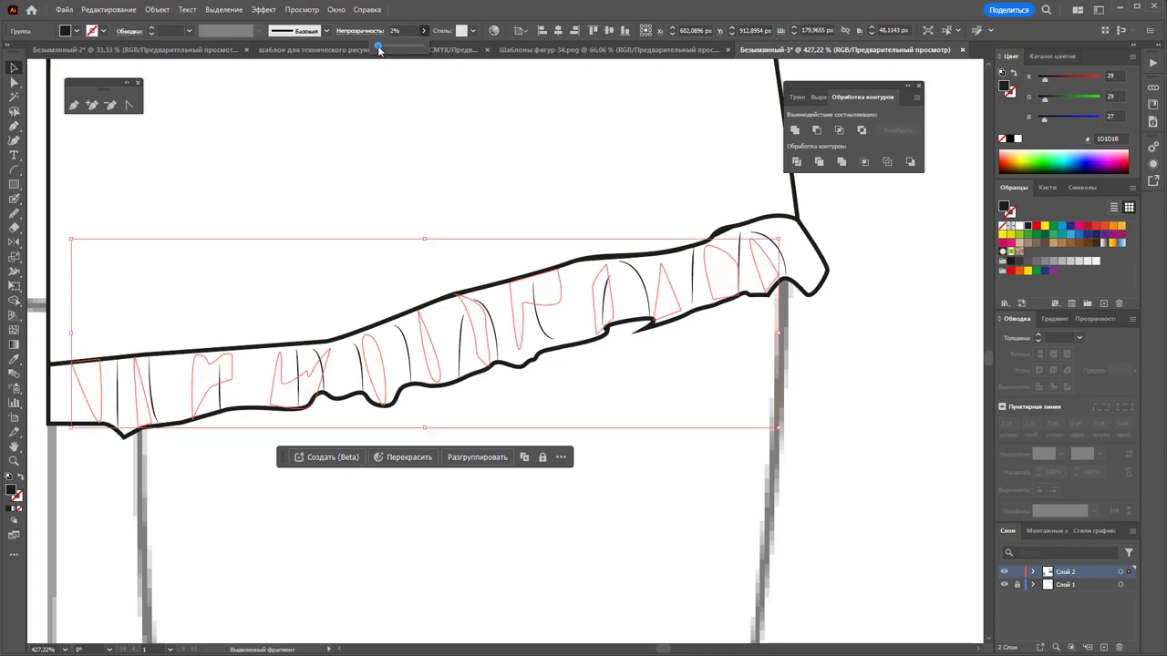
click(385, 176)
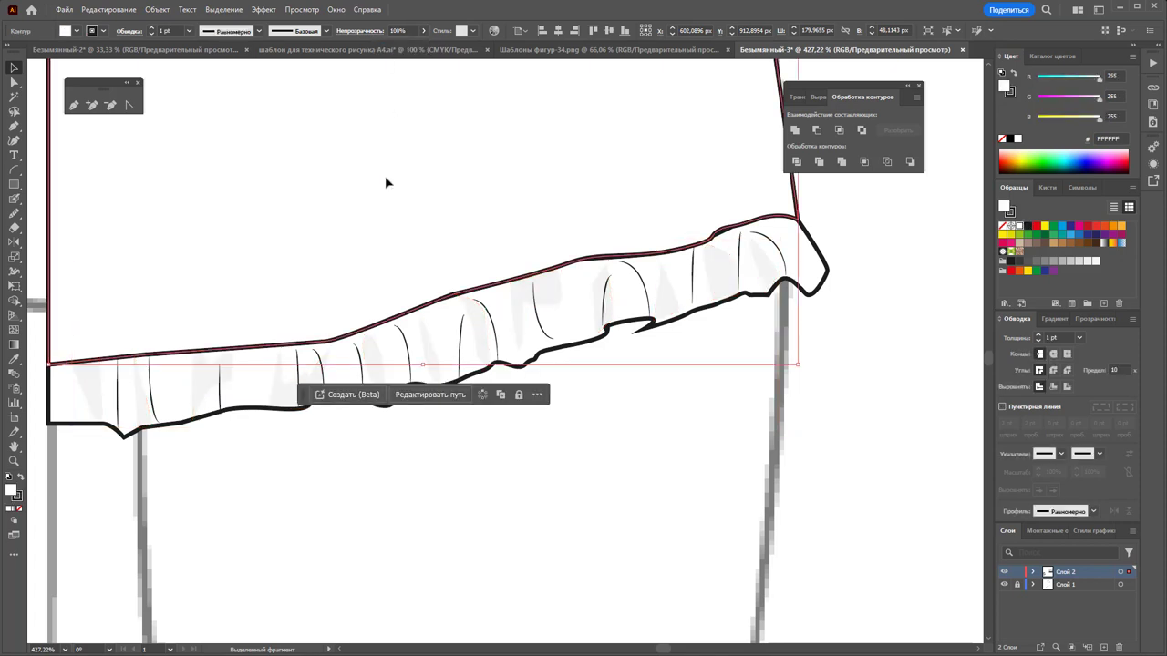
Zoom out to the full croquis figure and pick the shorts outline with Direct Selection
key(z)
alt+click(491, 208)
alt+click(584, 224)
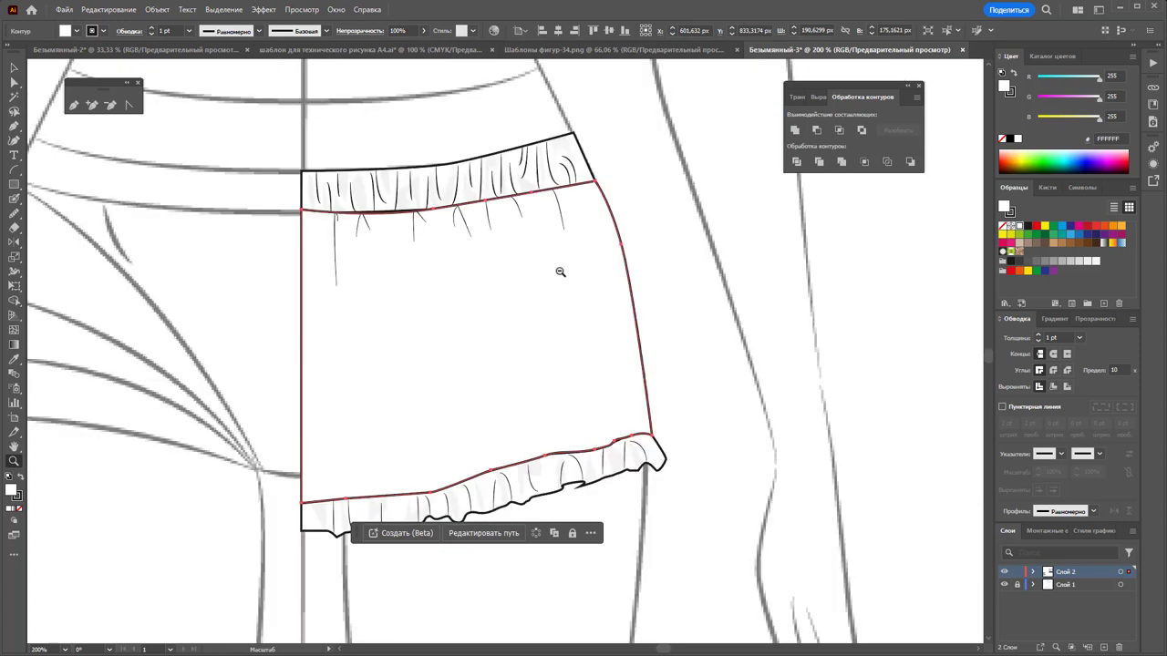
alt+click(560, 271)
alt+click(482, 351)
alt+click(393, 301)
click(14, 69)
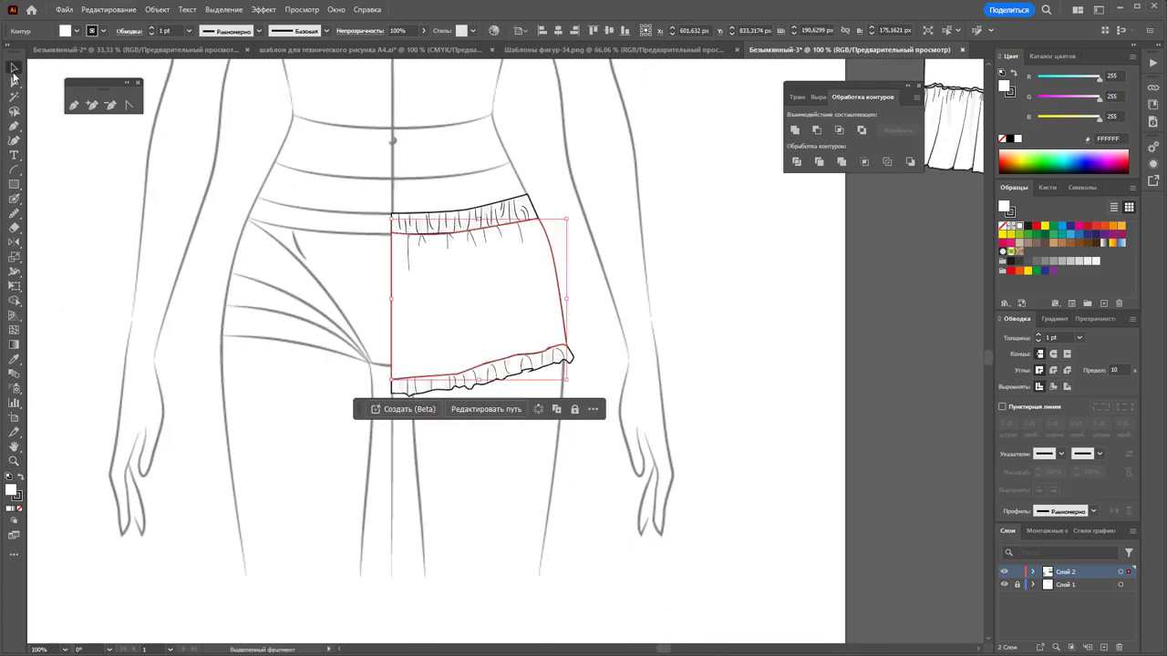
mouse_move(584, 179)
mouse_down()
mouse_move(416, 430)
mouse_move(369, 448)
mouse_up()
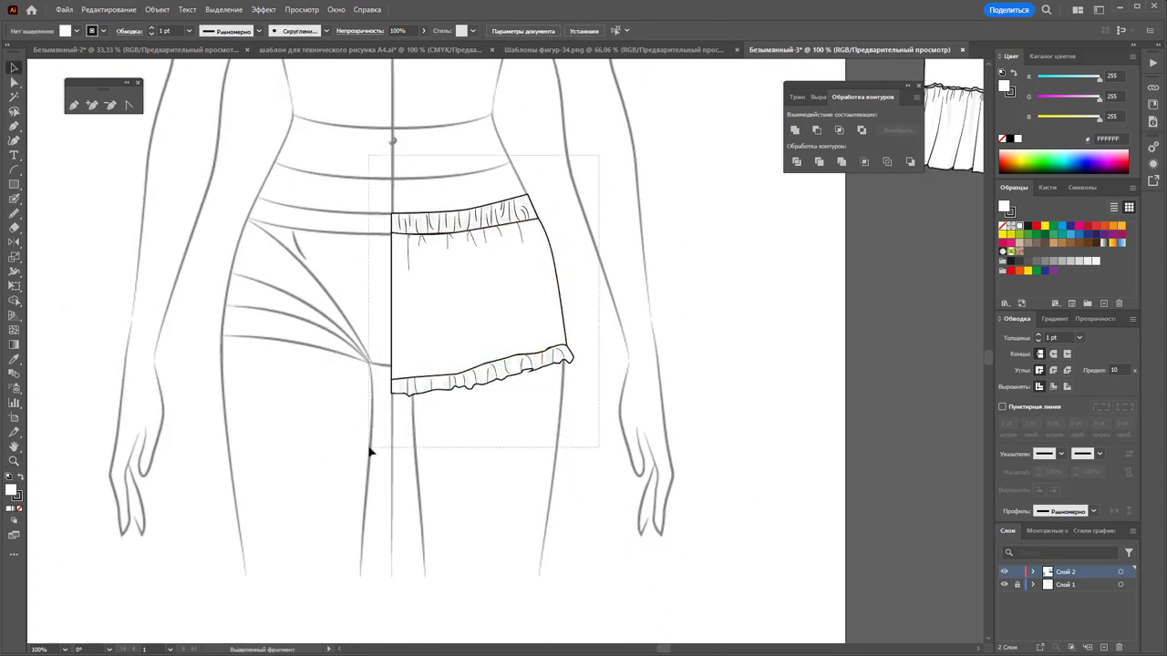
click(672, 286)
click(13, 83)
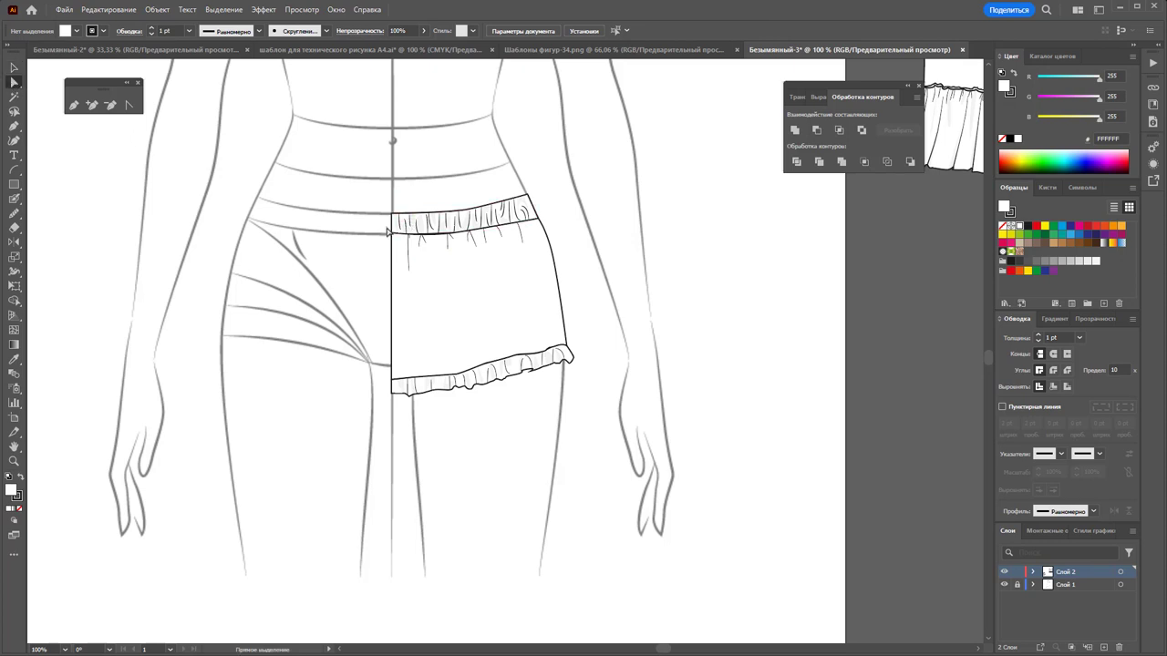
click(395, 242)
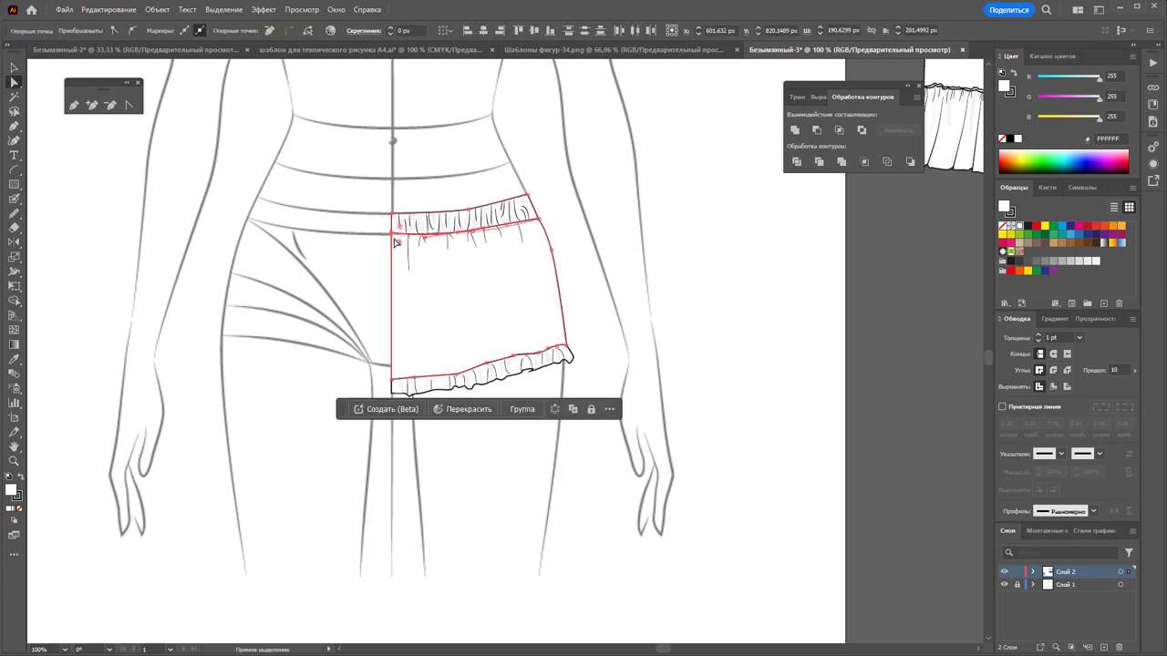
Reflect a copy of the half shorts across the figure's centre line onto the left side
click(345, 194)
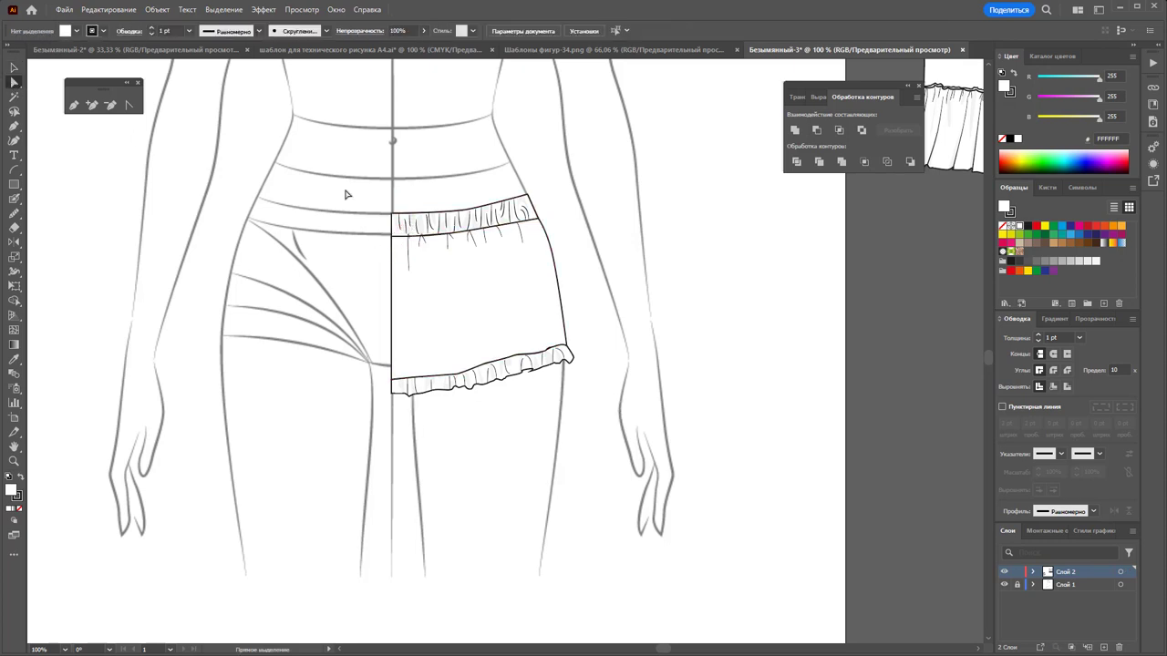
click(14, 67)
mouse_move(320, 151)
mouse_down()
mouse_move(599, 404)
mouse_move(527, 425)
mouse_up()
click(14, 244)
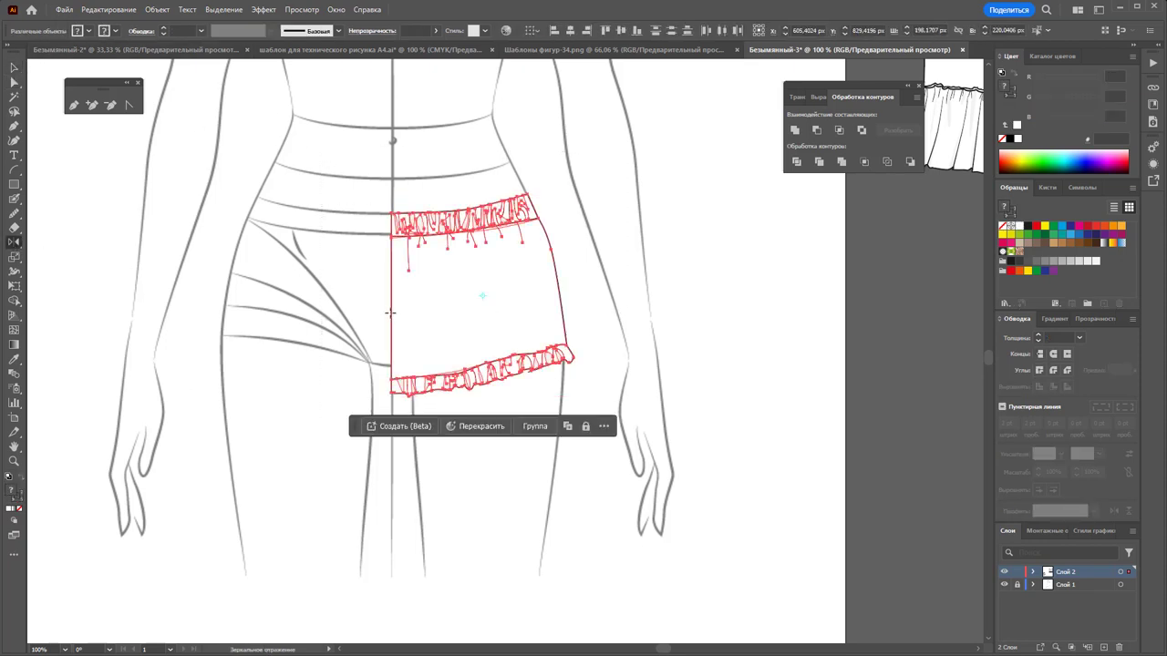
click(390, 304)
drag(338, 198, 219, 288)
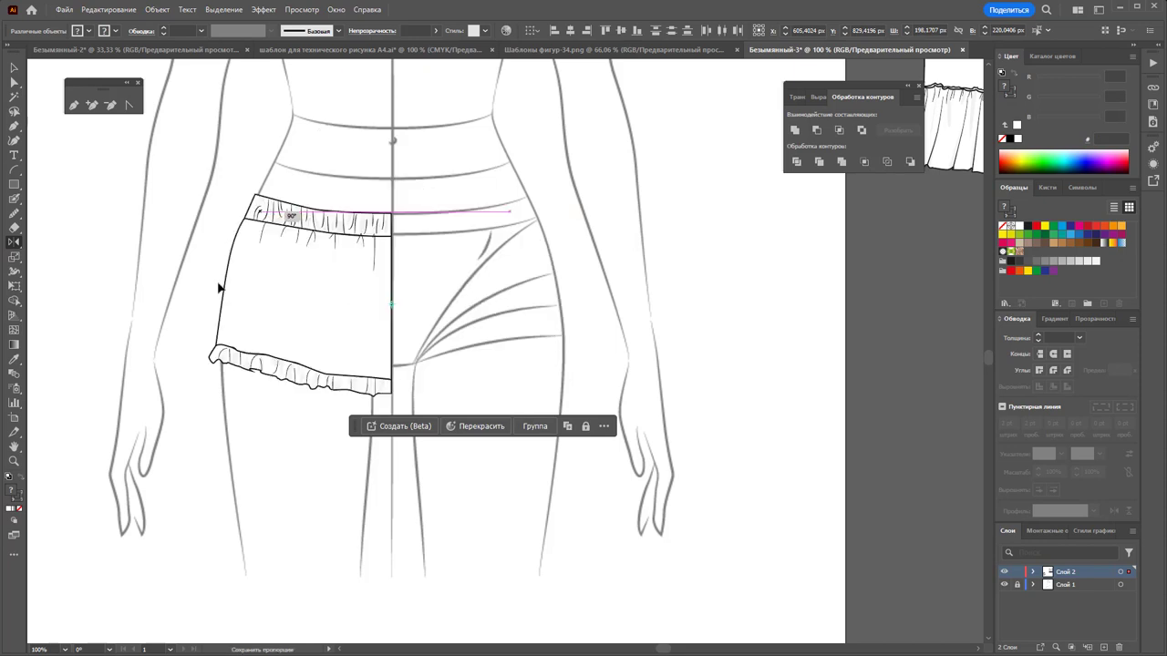
key(v)
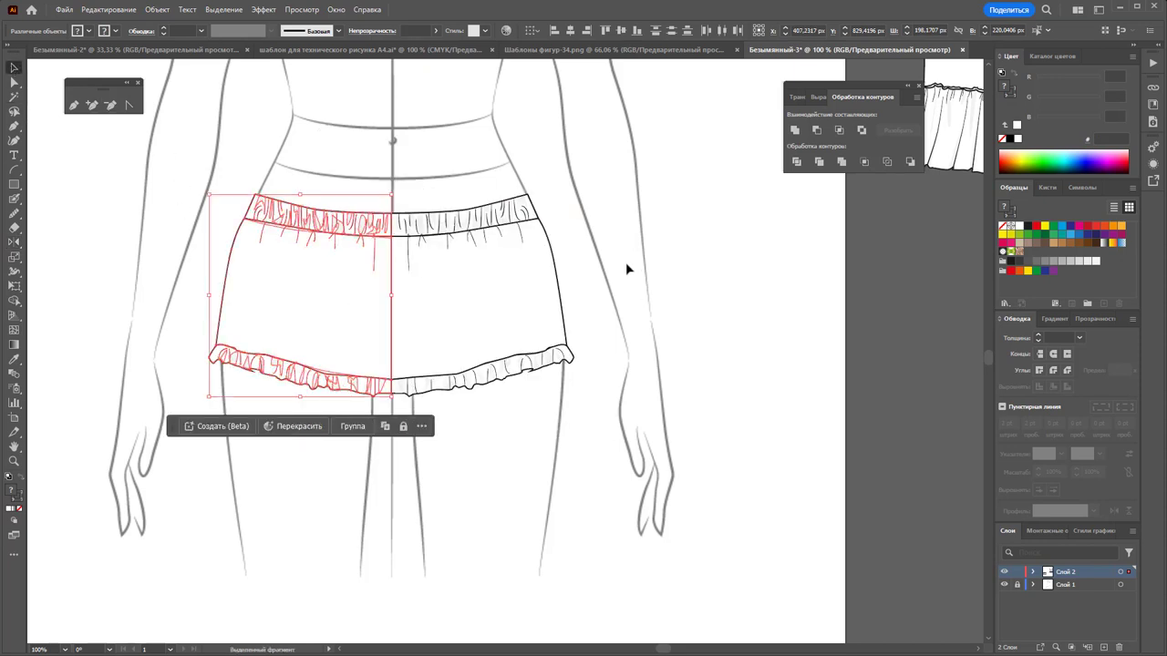
click(625, 261)
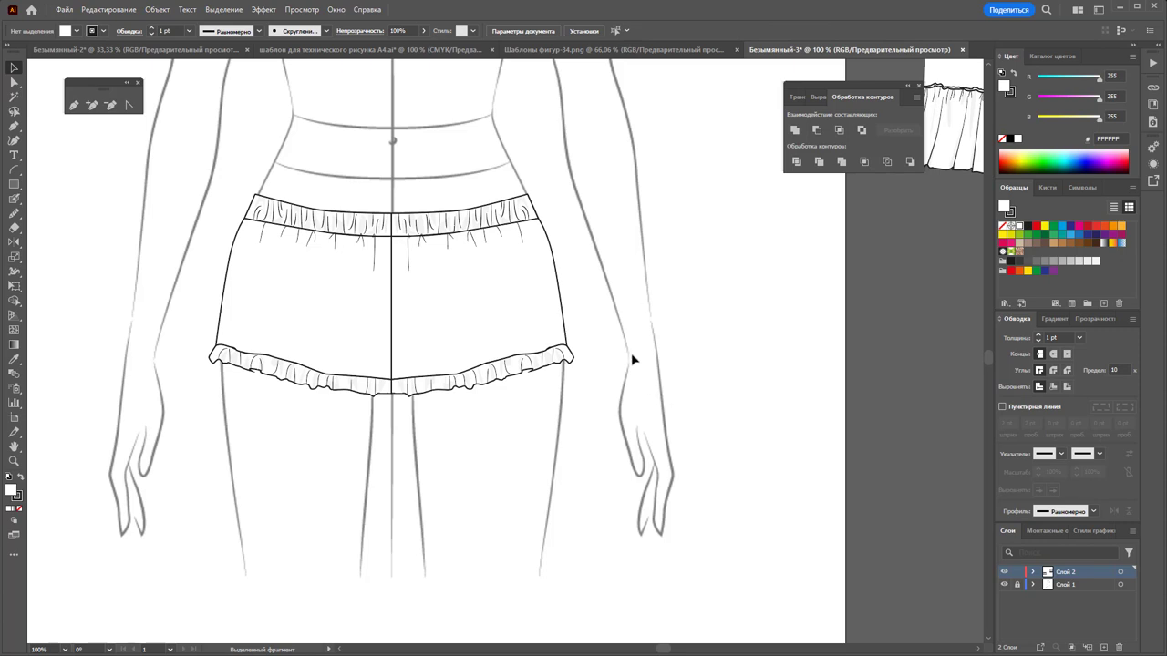
Group both shorts halves into one object
drag(629, 449, 233, 188)
right_click(411, 274)
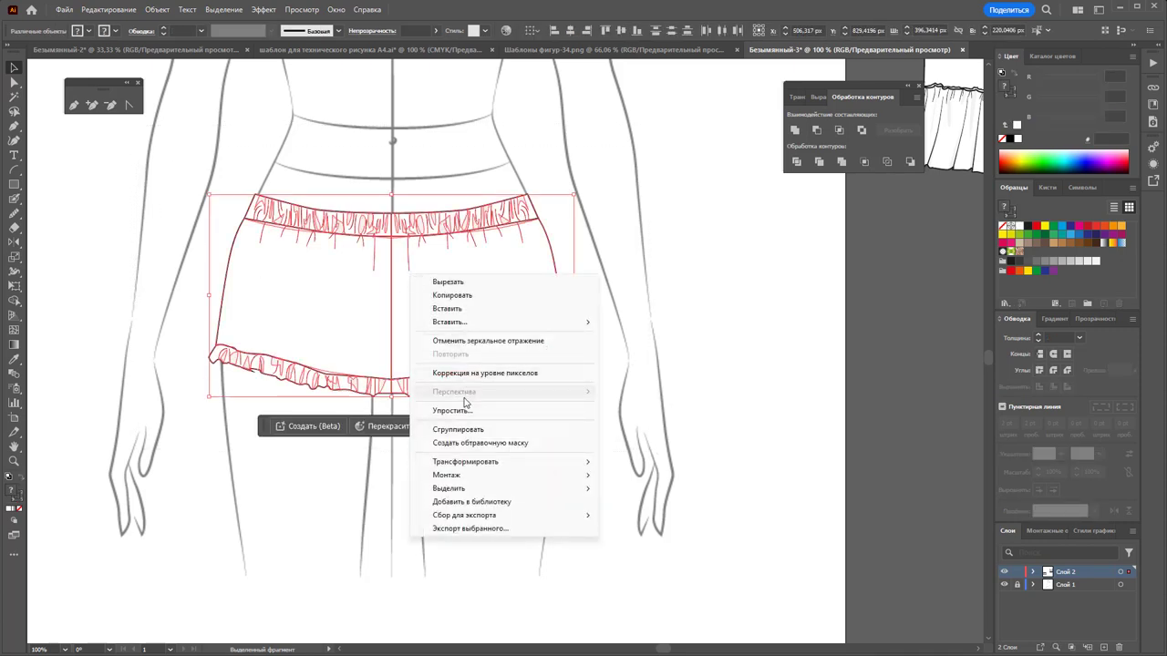
click(458, 429)
click(610, 359)
key(z)
alt+click(513, 308)
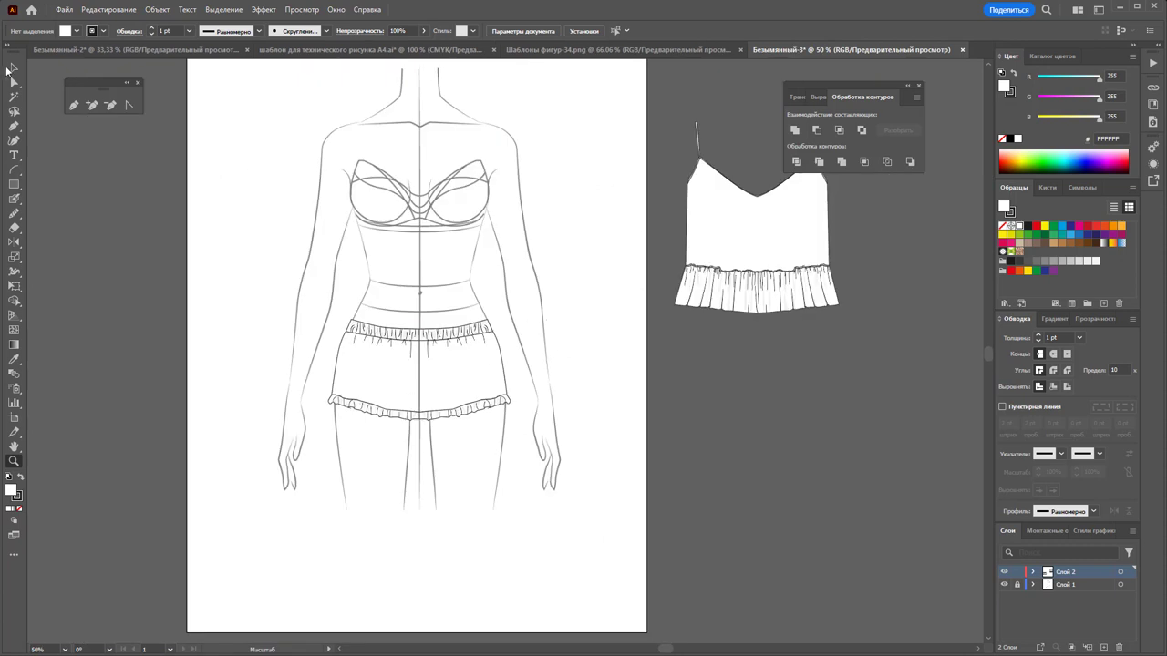
Move the camisole from beside the artboard onto the figure's torso
click(9, 68)
click(790, 253)
mouse_move(789, 252)
mouse_down()
mouse_move(448, 271)
mouse_move(465, 285)
mouse_up()
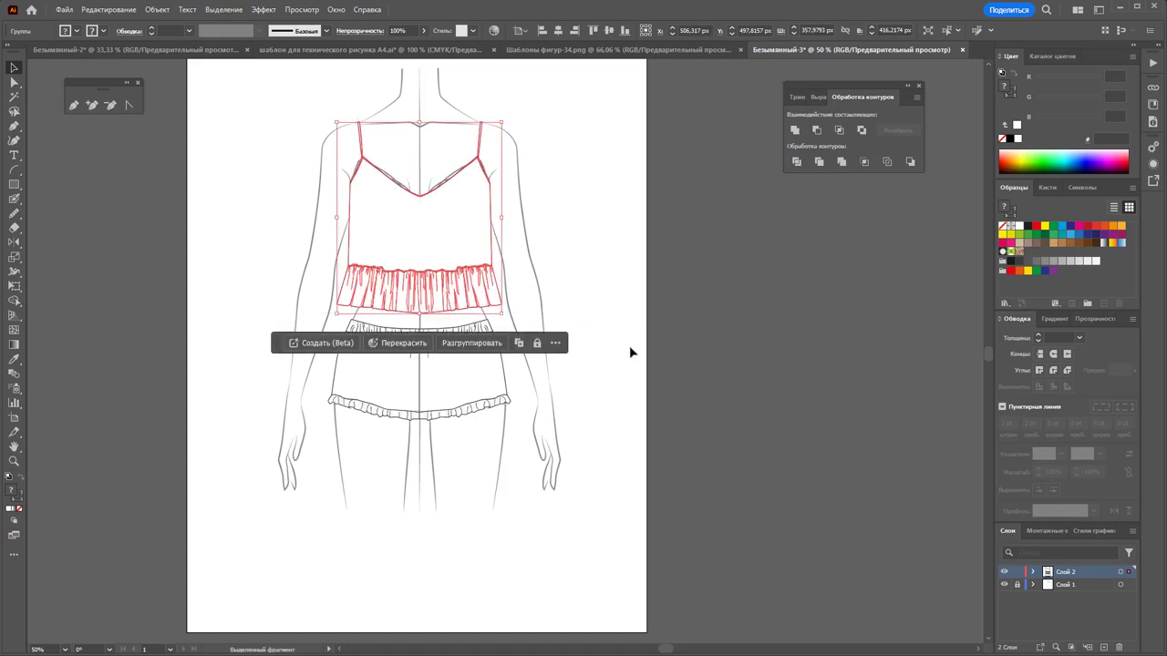
click(680, 360)
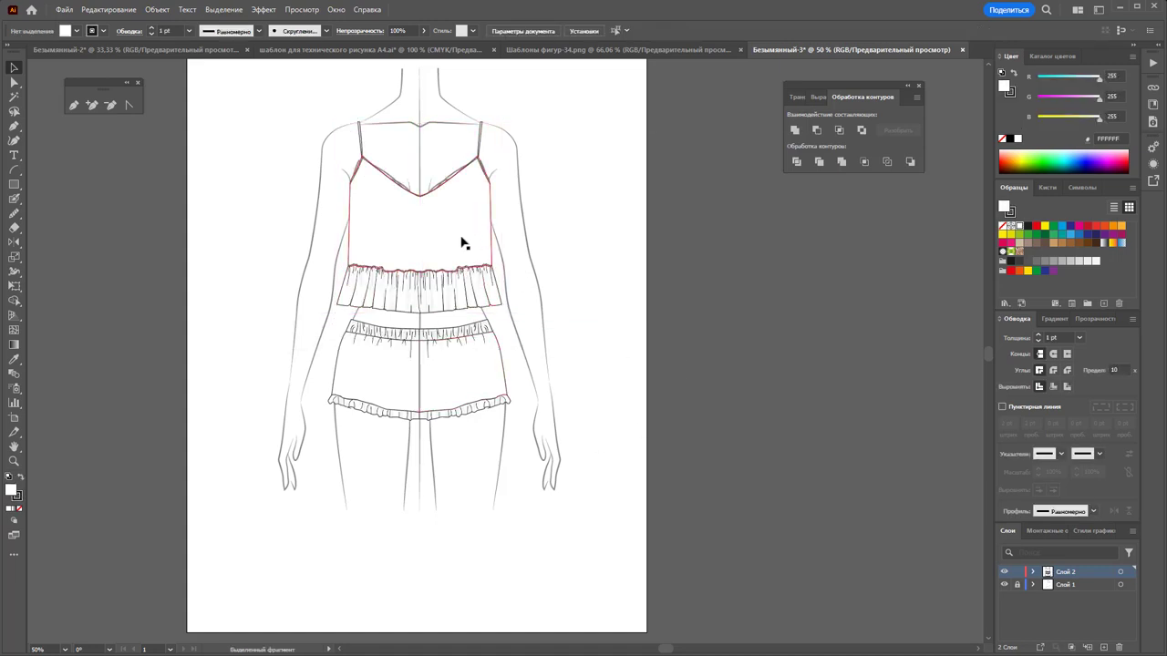
Direct-select the camisole's lower path and pull it down about 32 px
click(14, 82)
drag(566, 285, 560, 264)
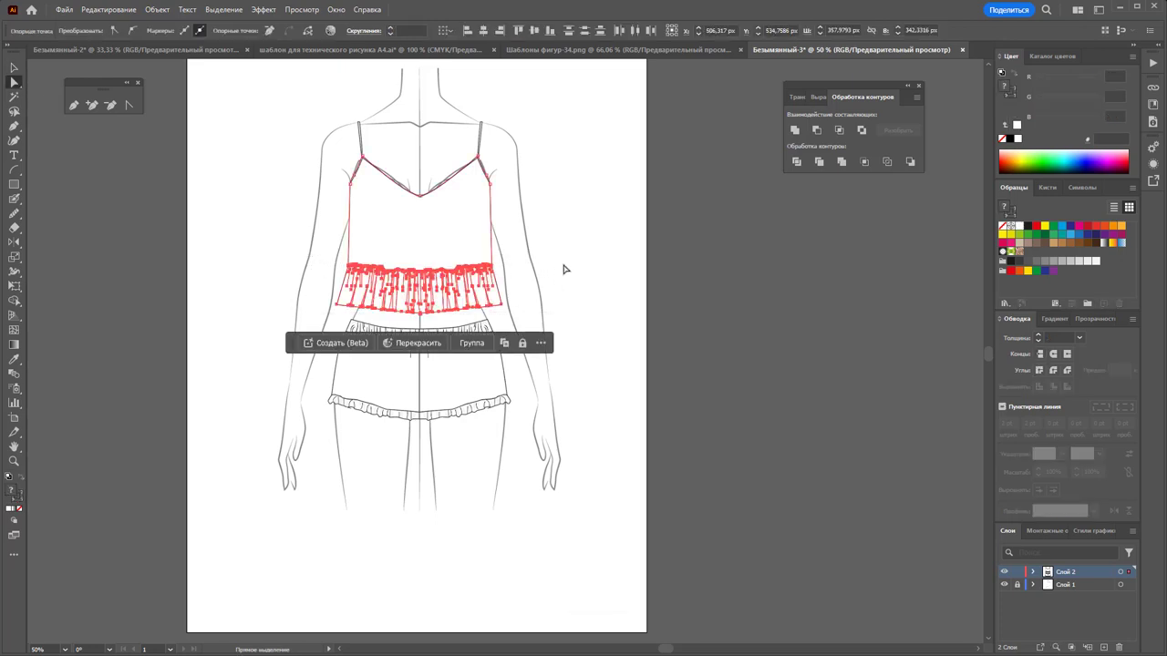
click(521, 315)
drag(353, 301, 286, 244)
drag(425, 255, 425, 273)
click(523, 326)
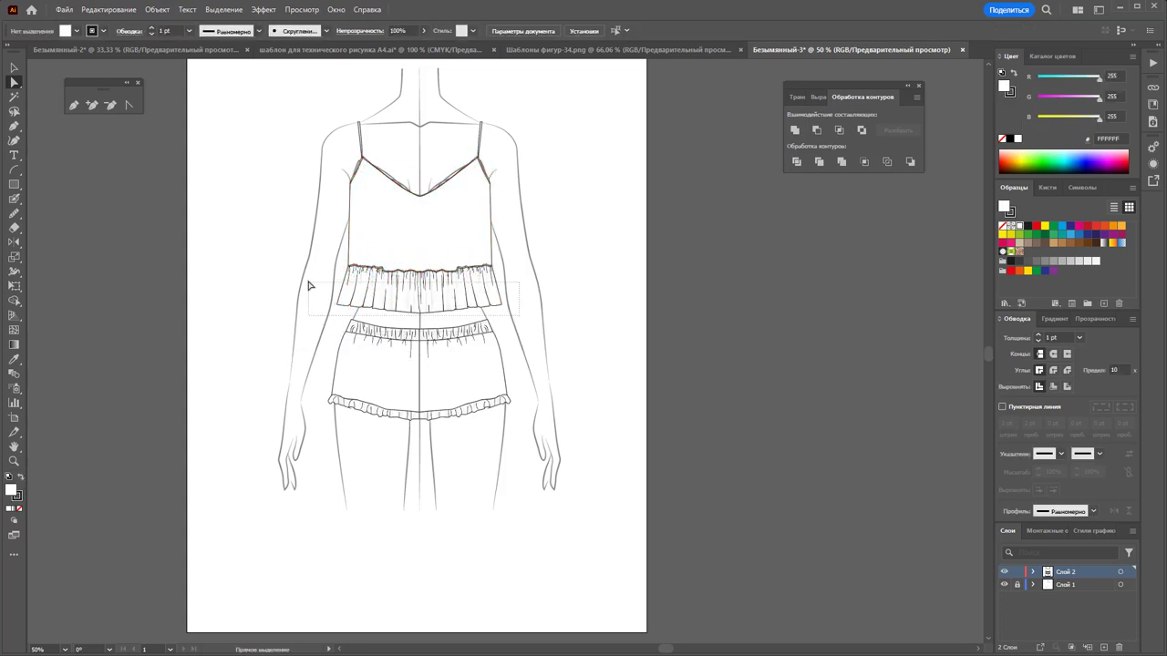
Nudge the camisole's ruffle and hem anchors down four arrow-key steps
drag(309, 285, 307, 248)
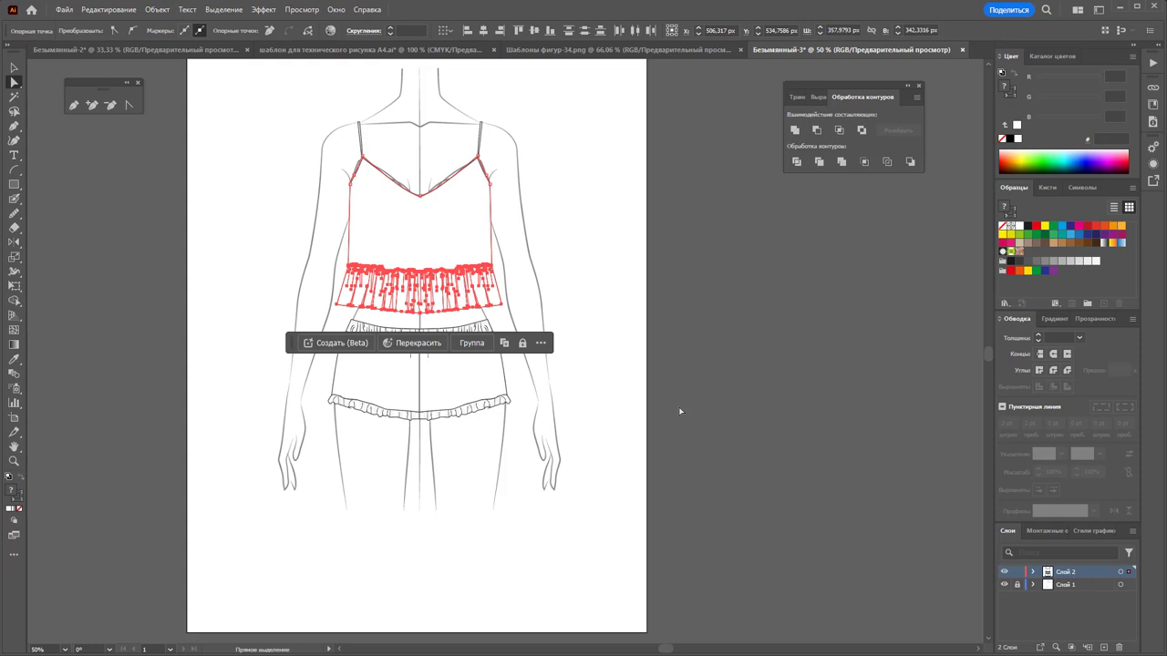
key(Down)
key(Down)
key(Down)
key(Down)
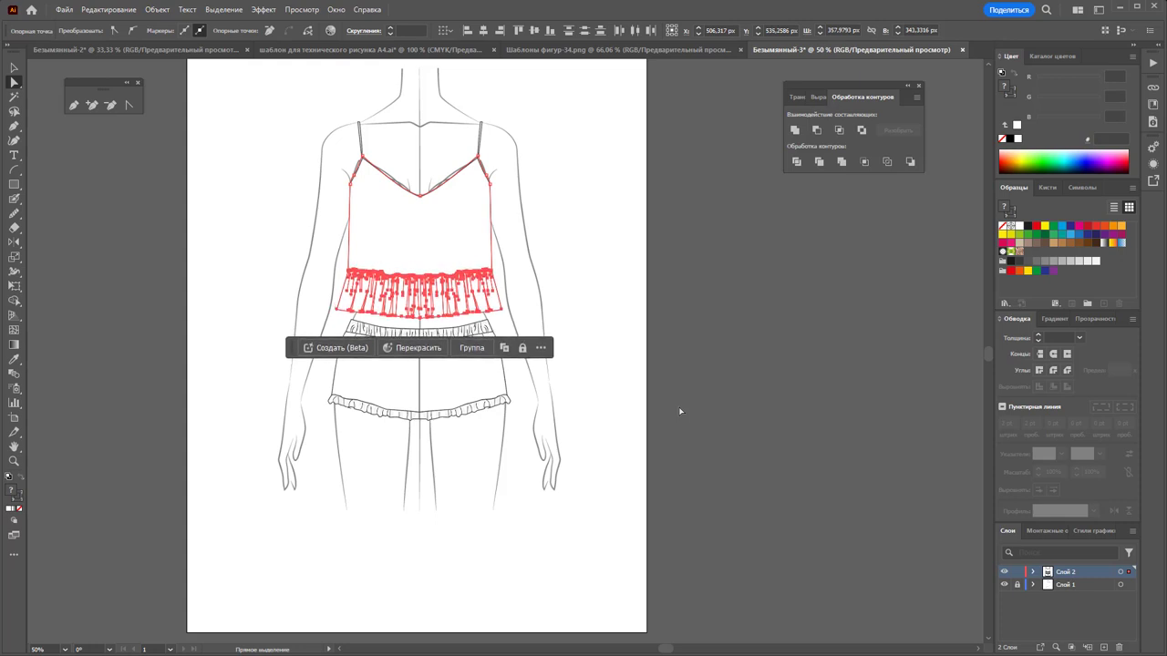
key(Down)
key(Down)
key(Down)
key(Down)
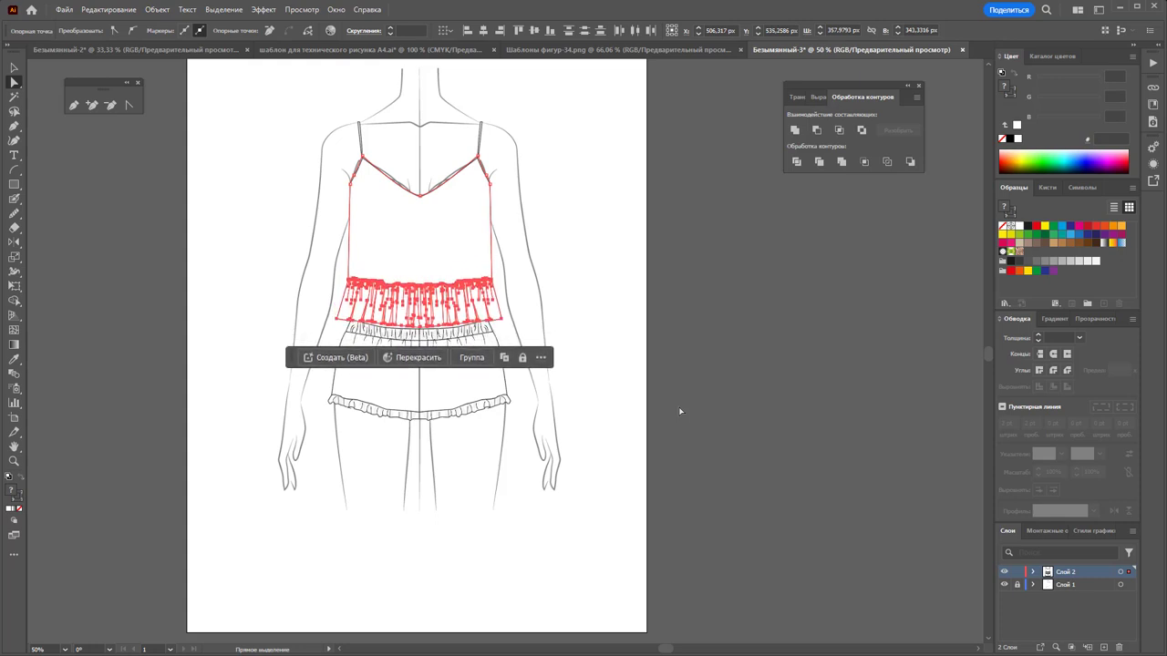
key(Down)
key(Down)
key(Down)
key(Down)
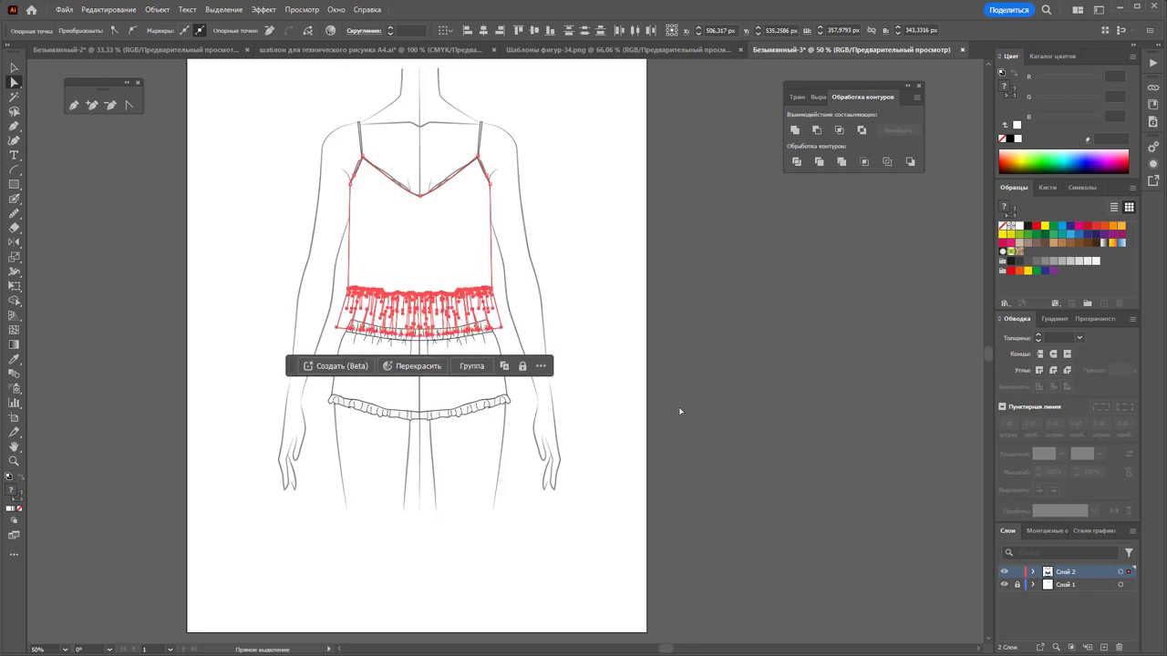
key(Down)
key(Down)
key(Down)
key(Down)
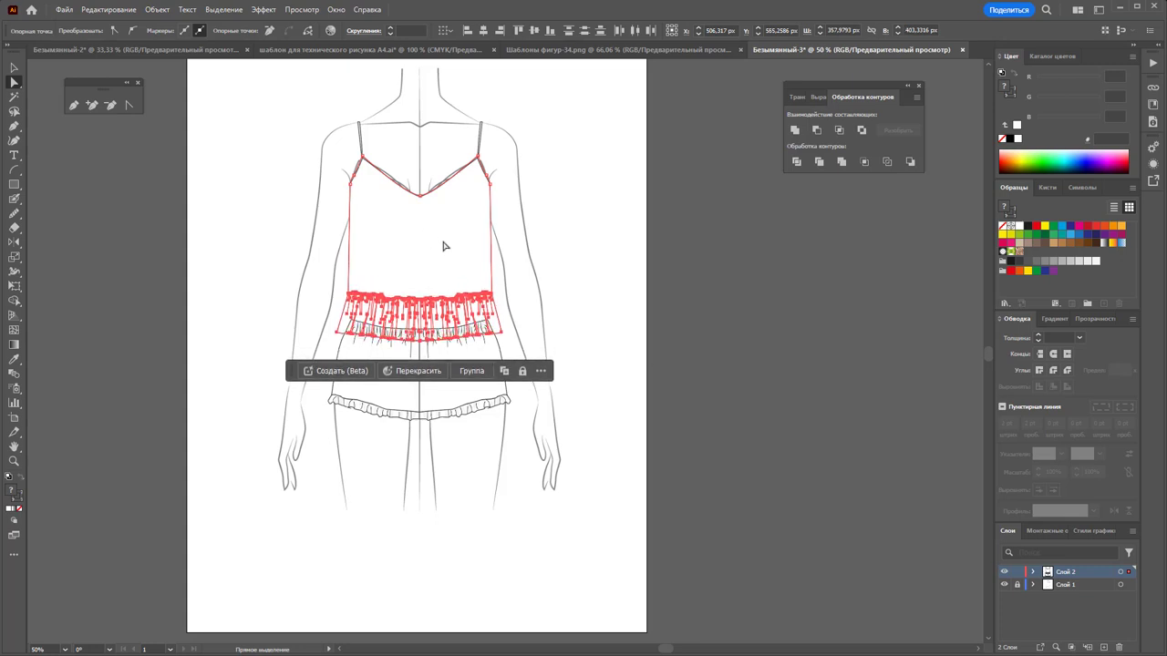
click(14, 67)
click(278, 173)
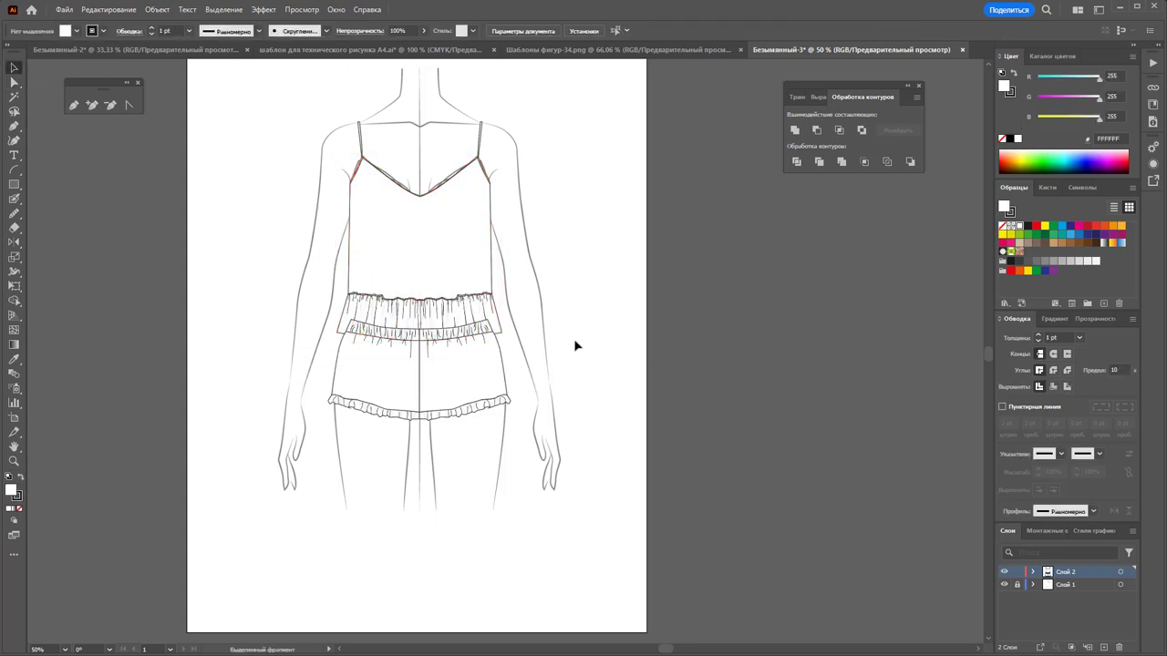
Send the shorts group backward so the camisole's ruffle hem covers the waistband
click(503, 330)
click(514, 313)
click(14, 83)
click(505, 333)
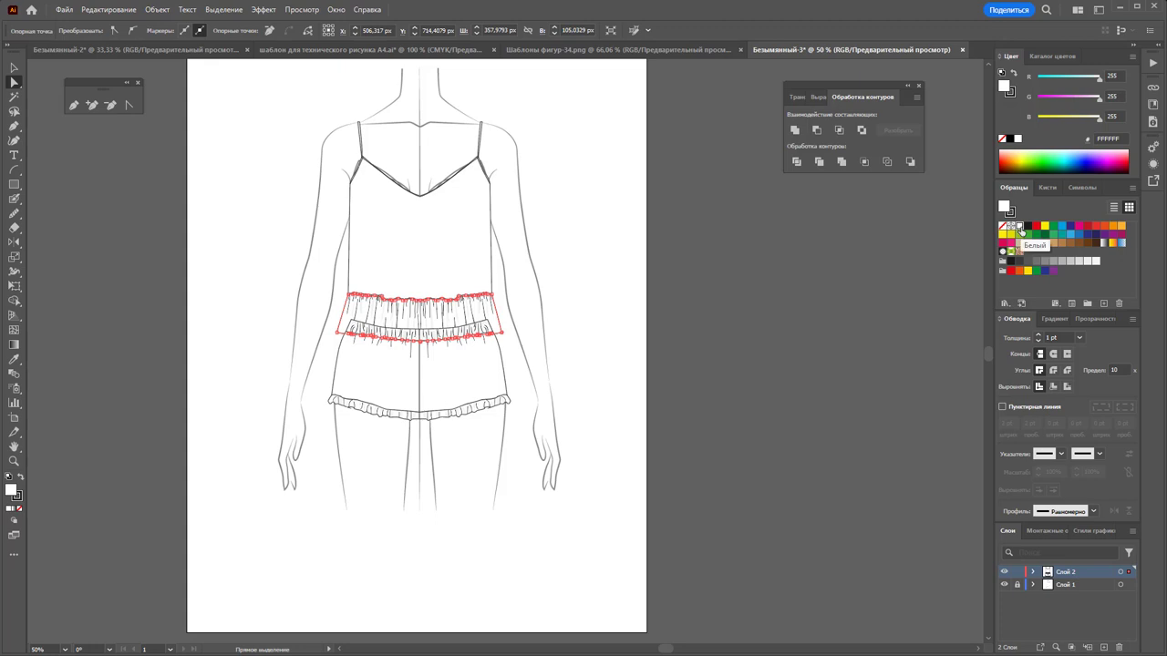
click(588, 370)
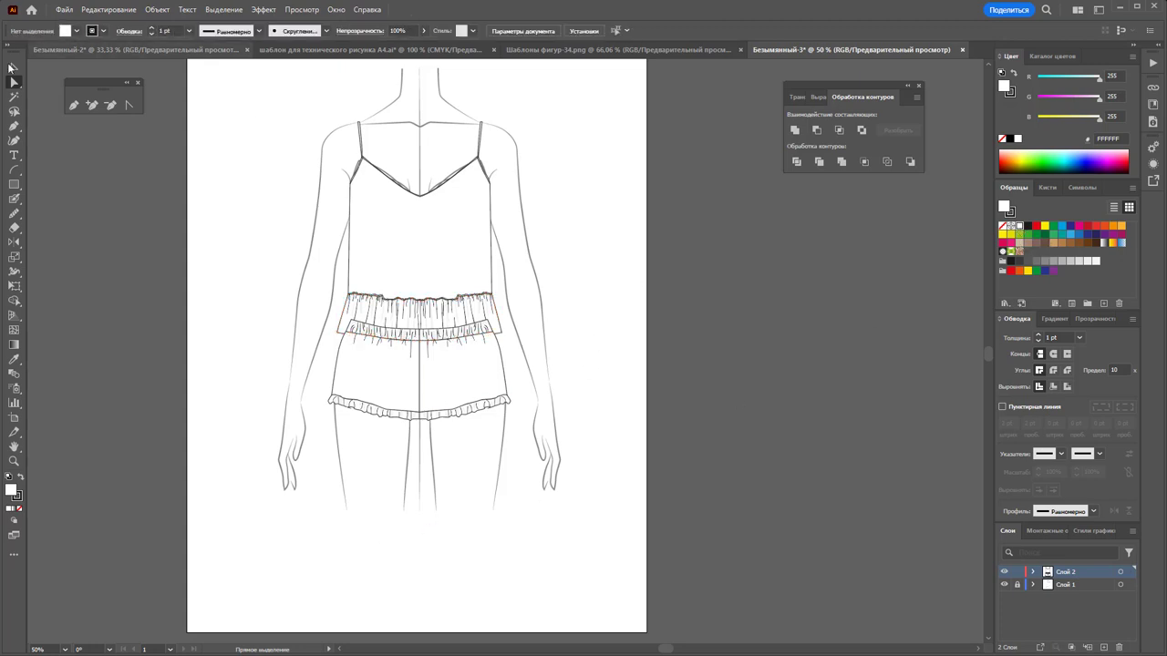
click(14, 66)
click(461, 395)
right_click(462, 394)
mouse_move(497, 620)
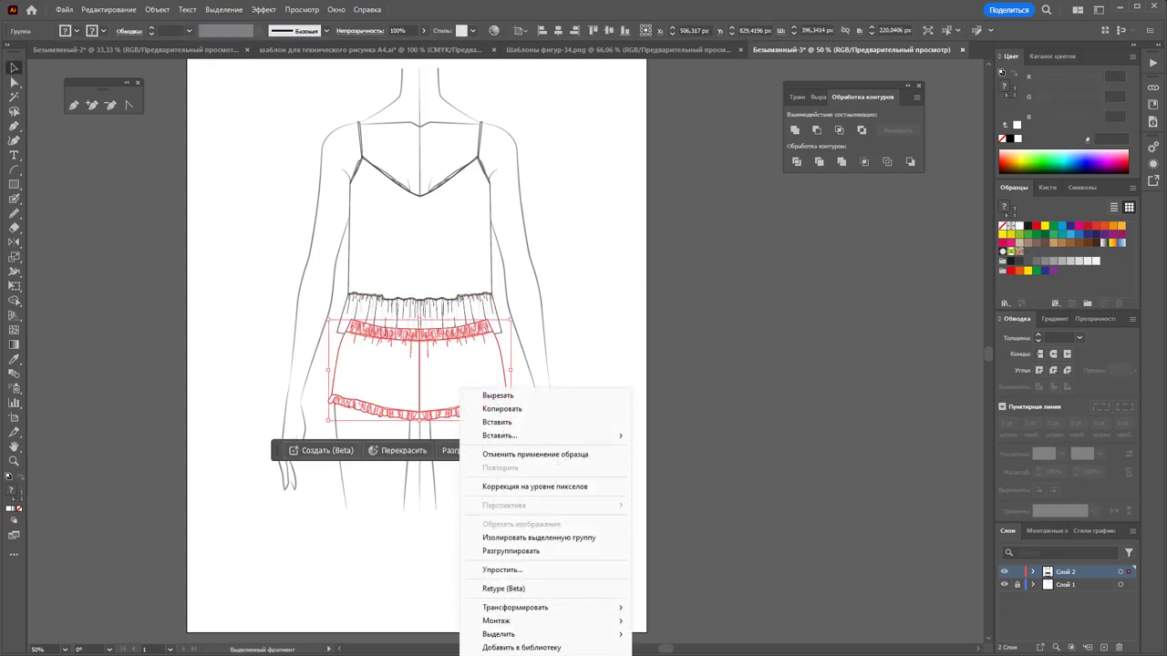
click(682, 648)
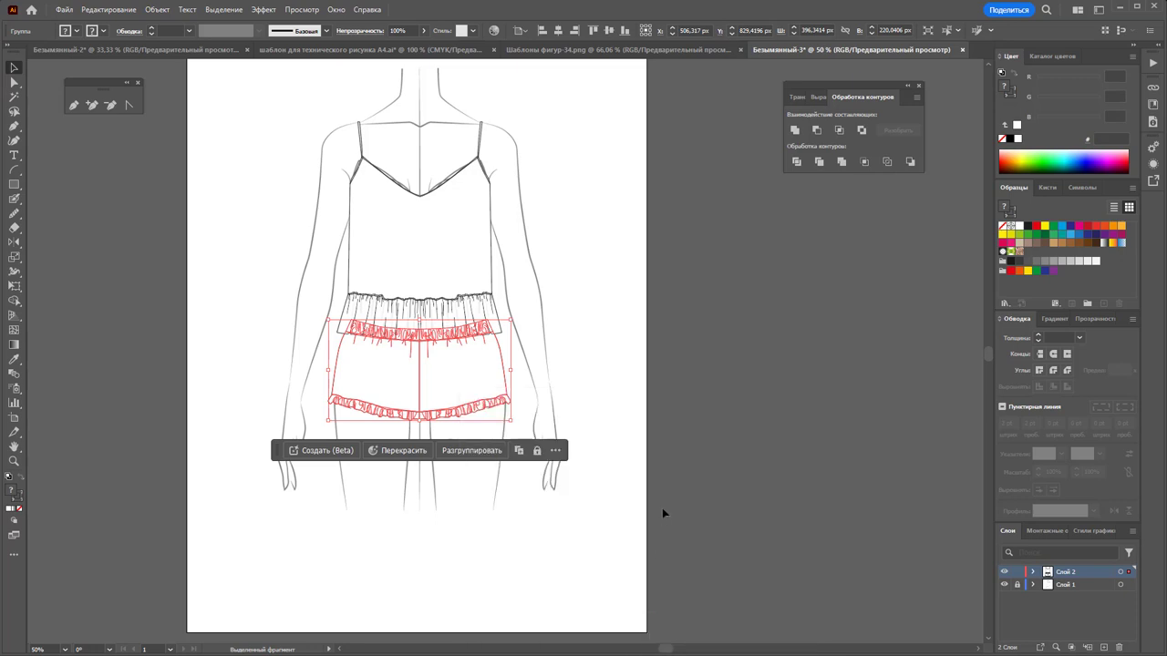
click(662, 508)
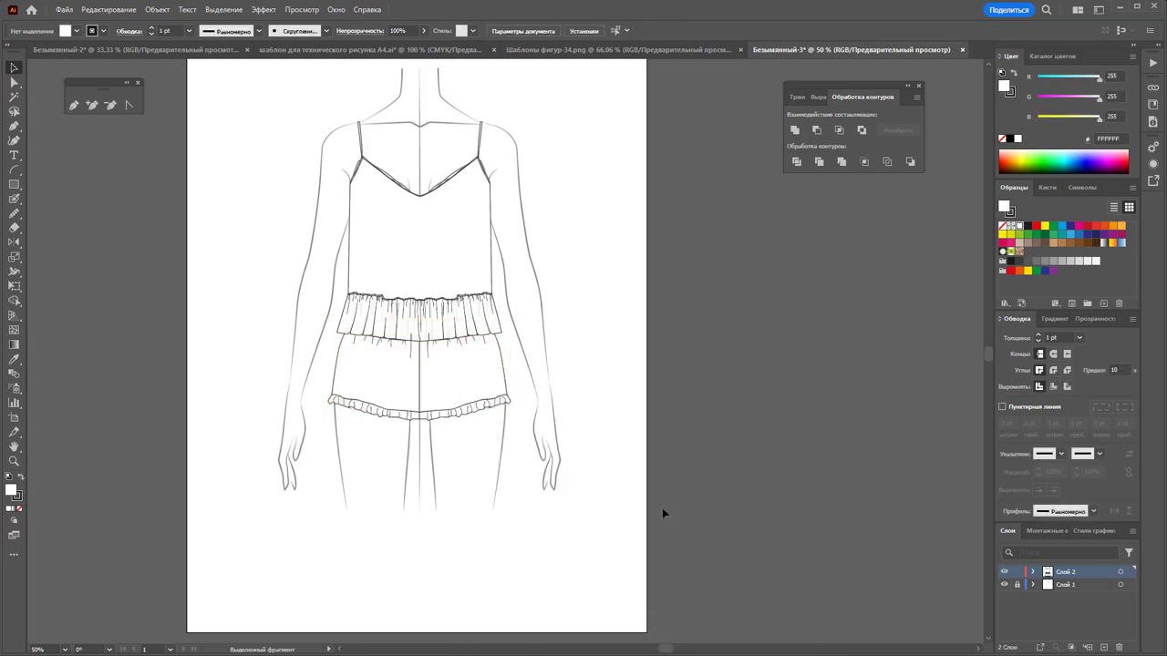
Move the camisole and shorts off the figure to the right of the artboard
click(429, 287)
drag(429, 286, 741, 250)
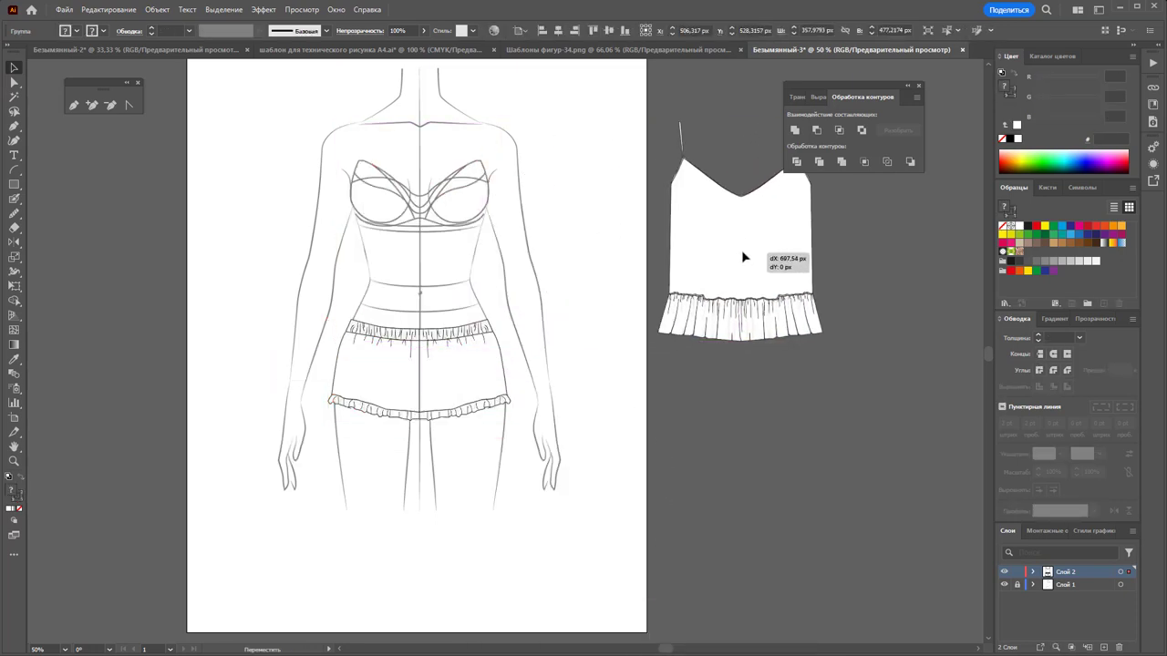
click(448, 395)
mouse_move(448, 396)
mouse_down()
mouse_move(931, 389)
mouse_move(863, 377)
mouse_up()
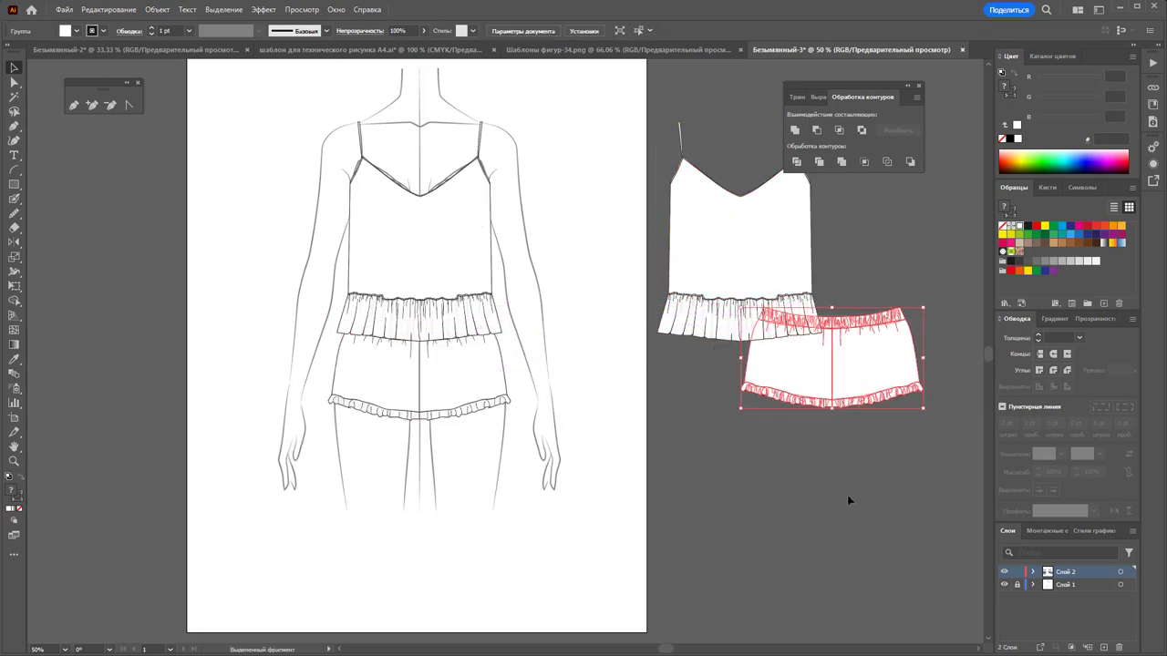
click(965, 350)
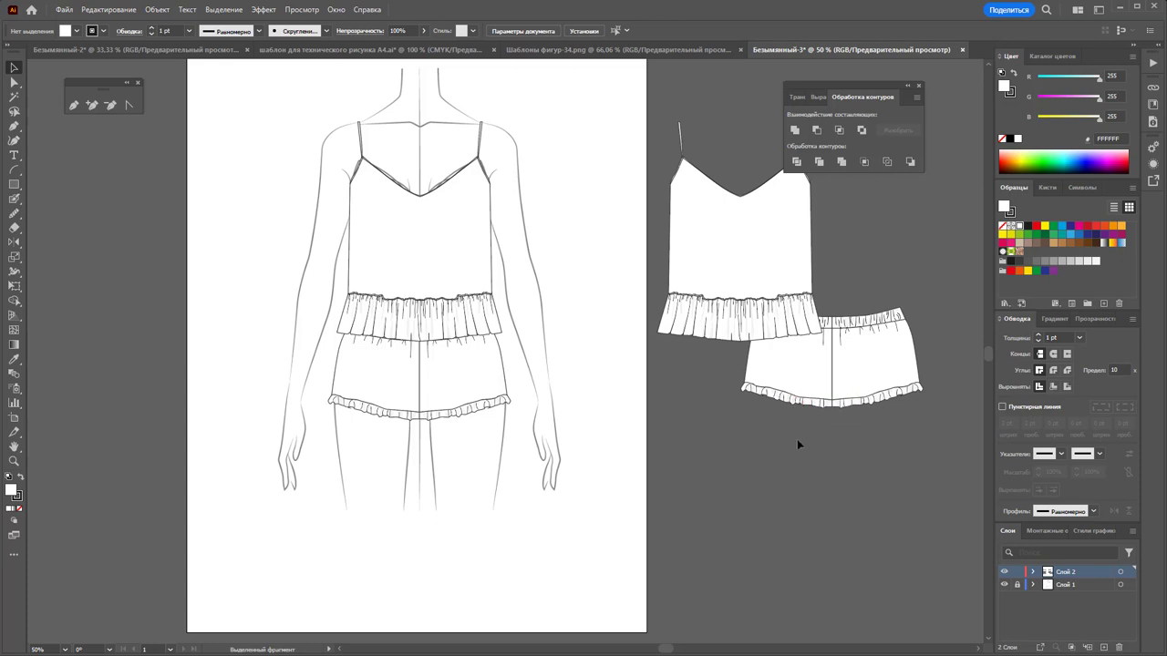
key(z)
alt+click(632, 384)
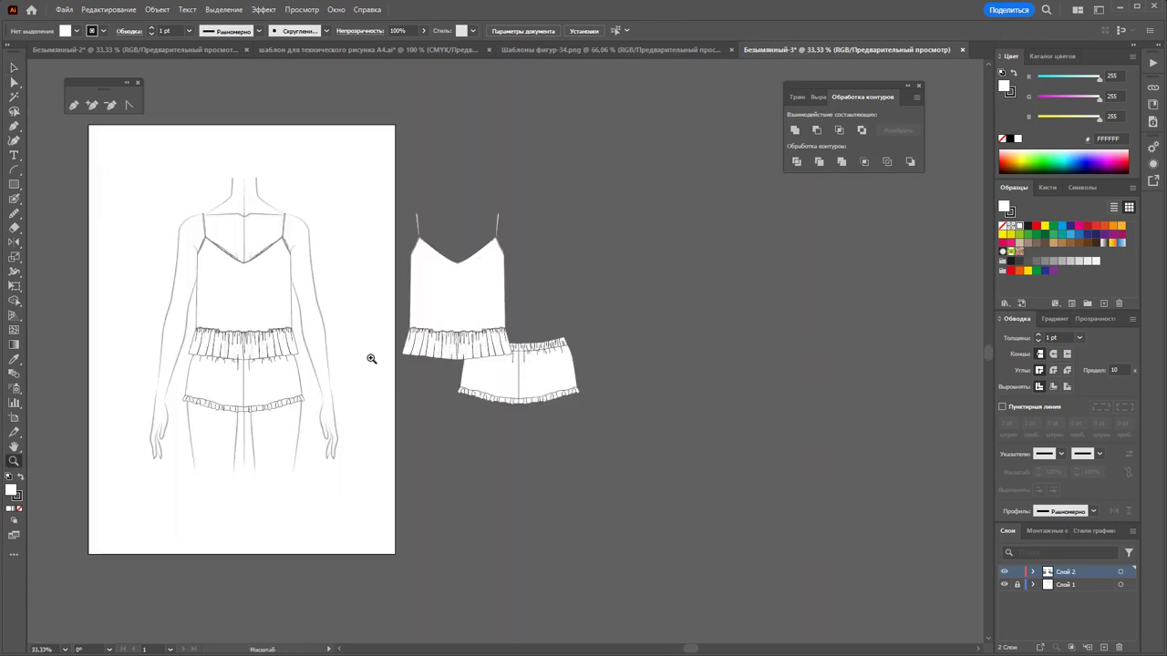
Align the camisole above the shorts and duplicate the outfit 550.9 px right
click(13, 67)
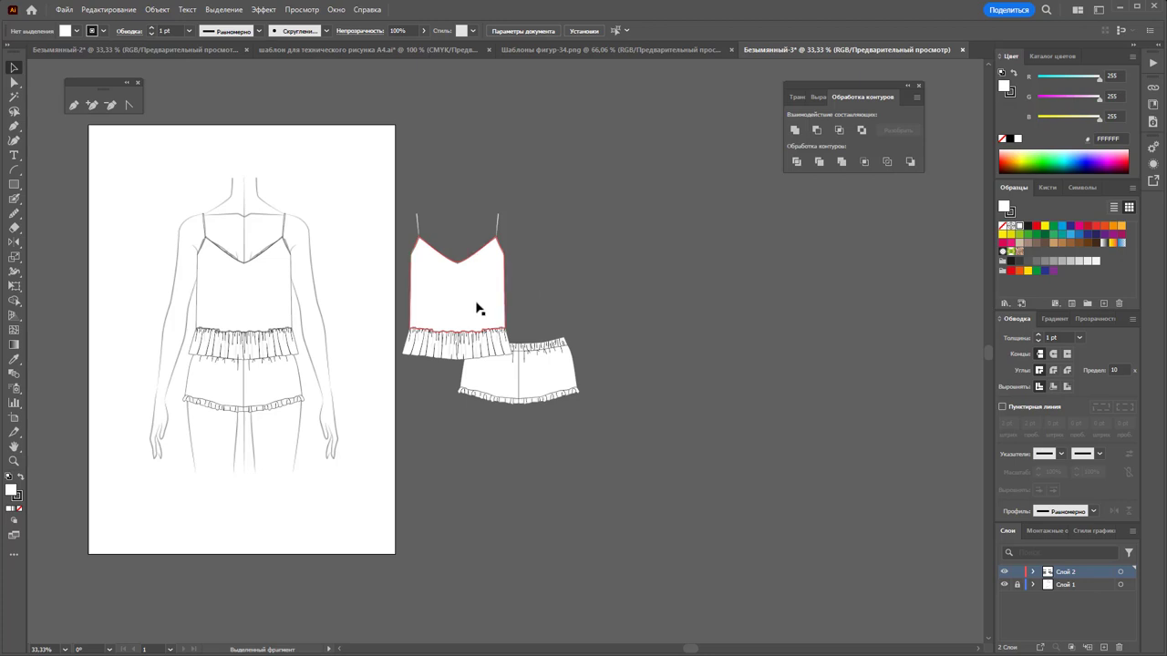
mouse_move(479, 308)
mouse_down()
mouse_move(534, 272)
mouse_move(460, 392)
mouse_move(632, 386)
mouse_up()
click(235, 490)
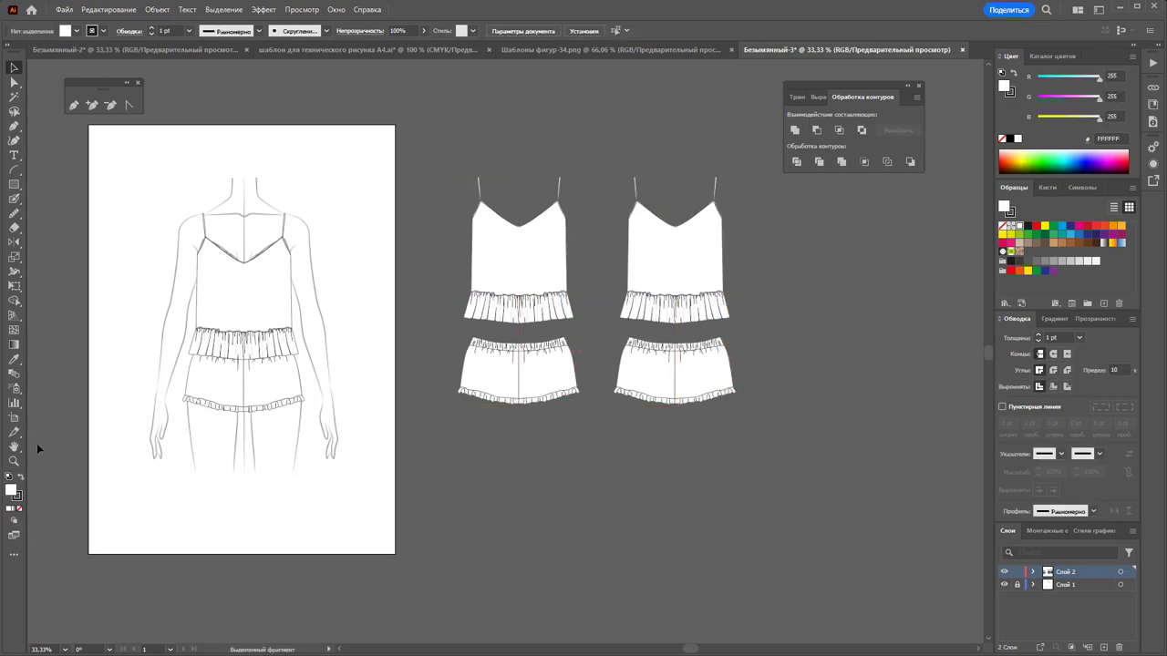
click(13, 461)
drag(639, 318, 748, 279)
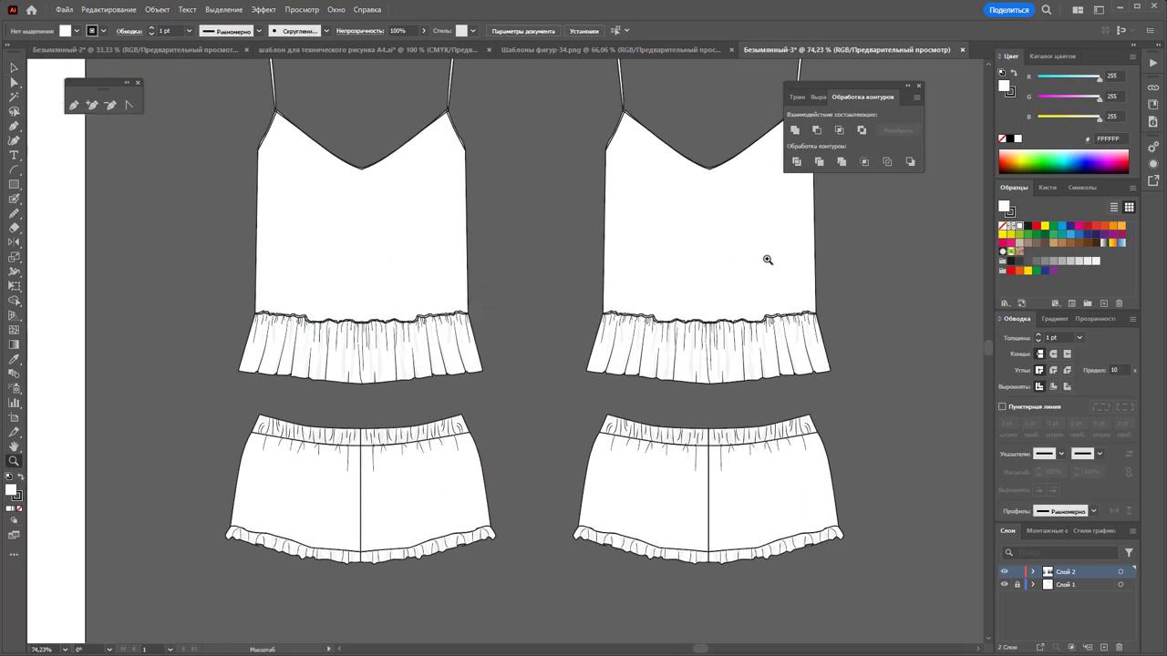
Draw a thin vertical rectangle left of the outfits filled light pink FFE9ED
click(13, 185)
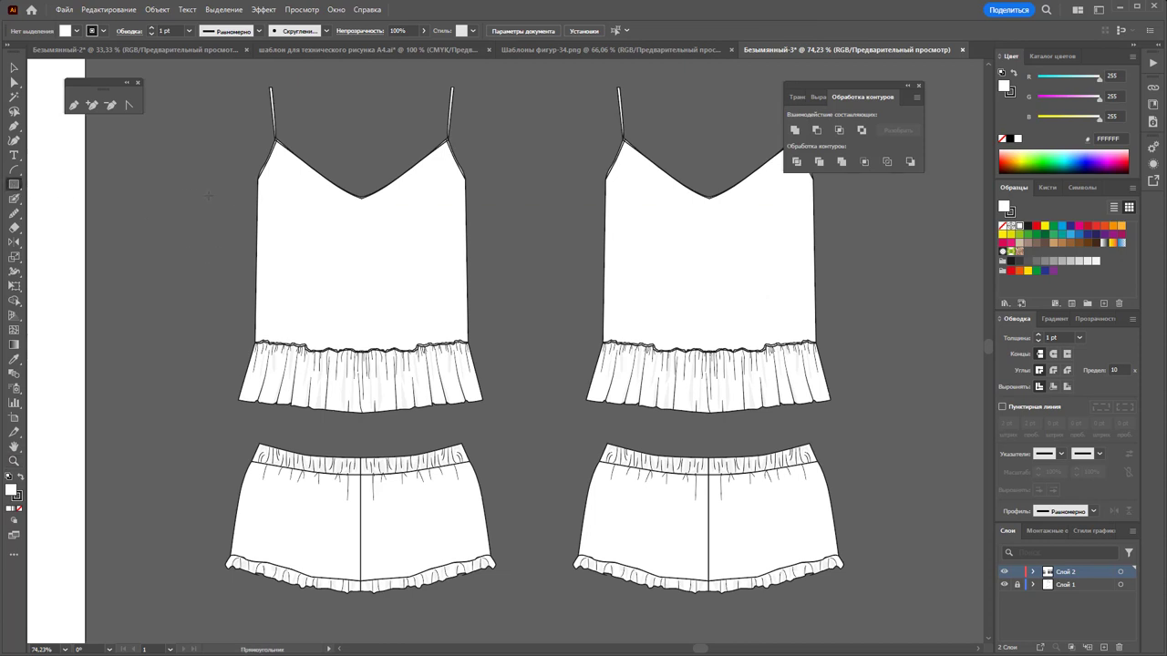
drag(124, 143, 135, 381)
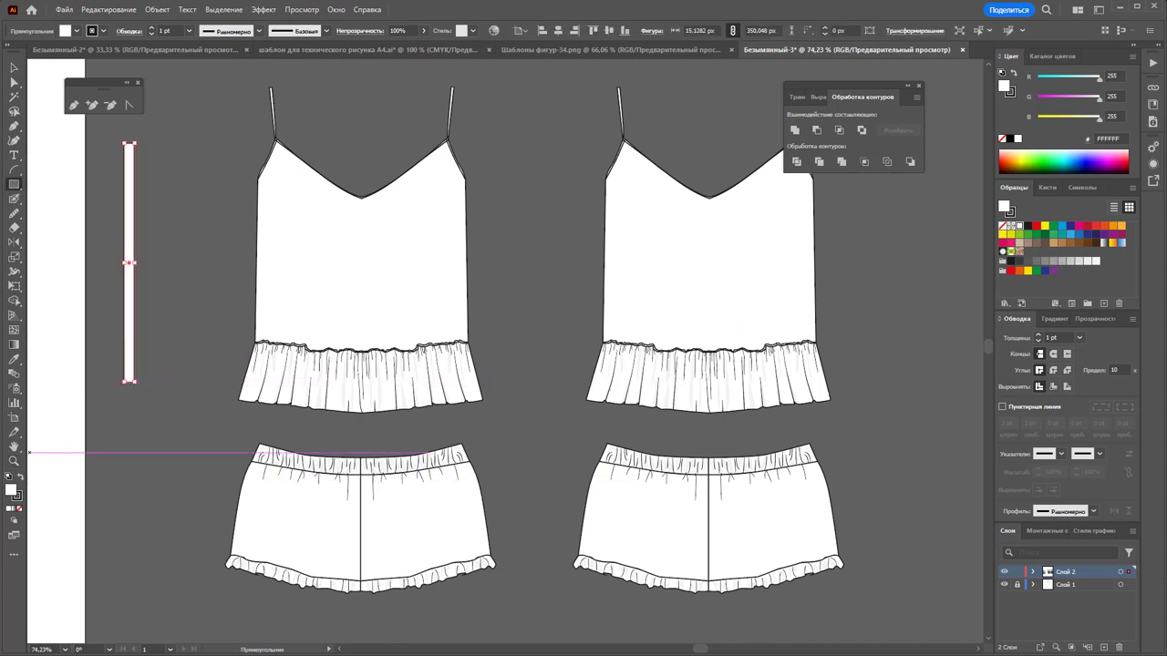
double_click(11, 490)
click(684, 188)
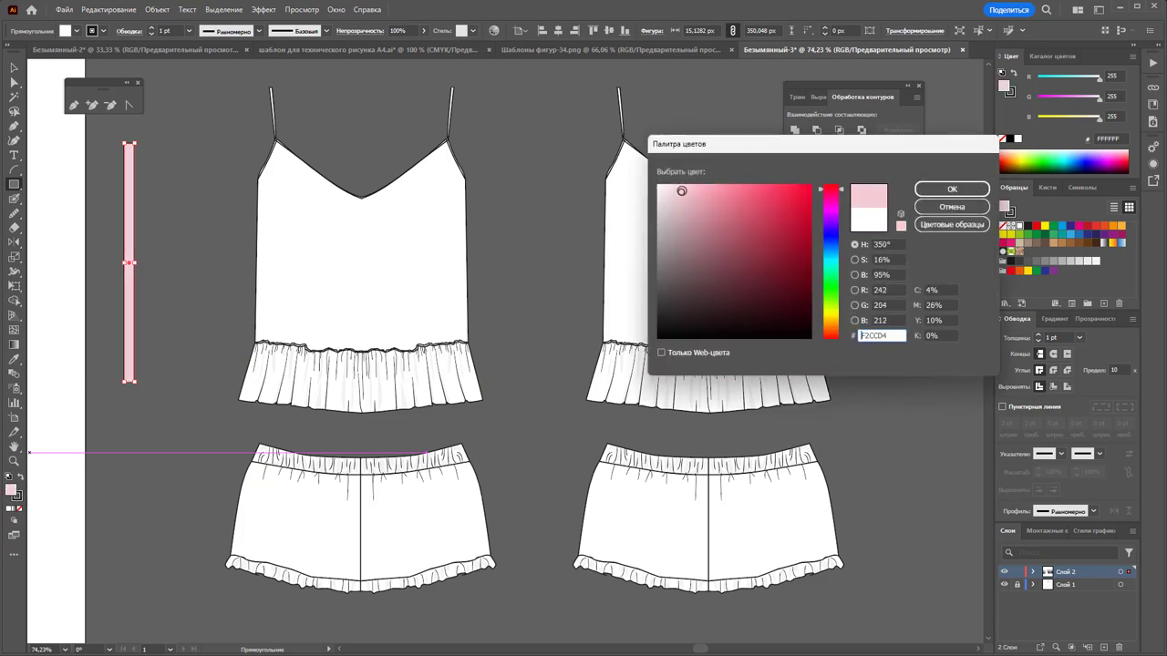
click(670, 184)
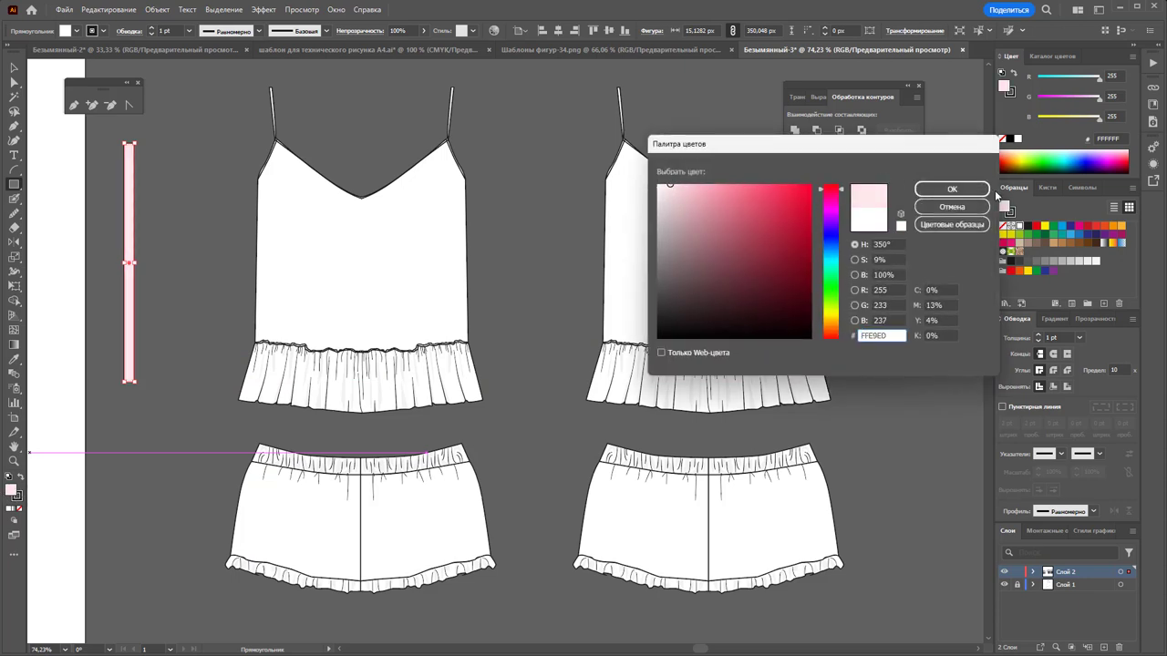
click(983, 190)
Duplicate the rectangle beside itself in a darker pink, both without stroke
key(v)
click(165, 197)
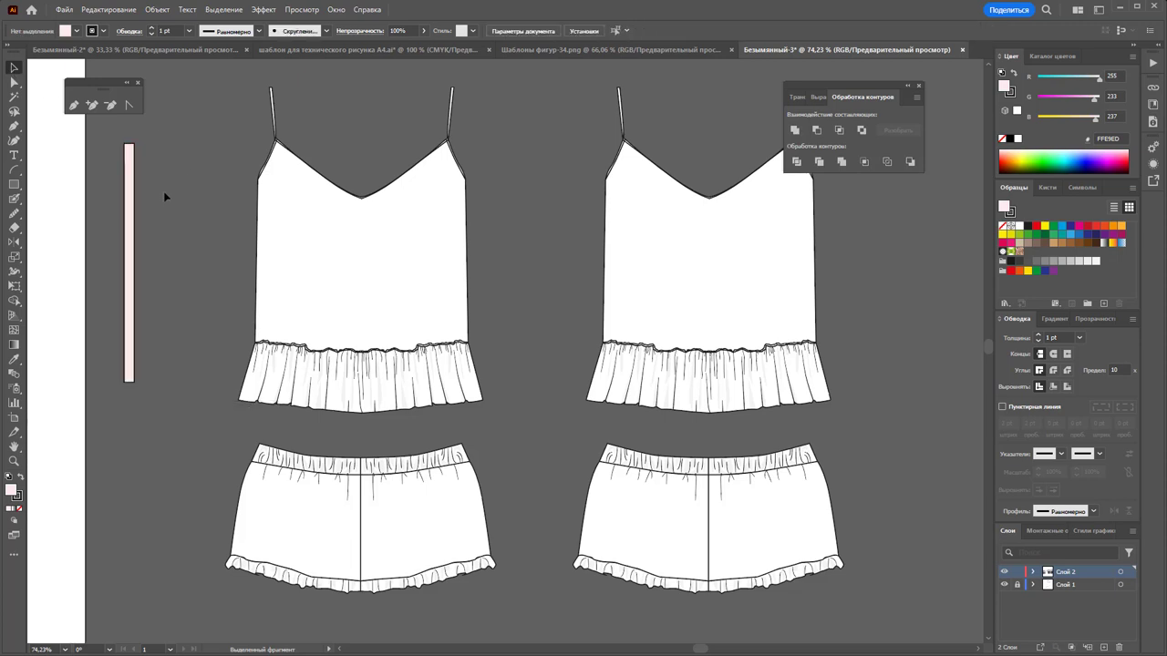
drag(132, 198, 142, 198)
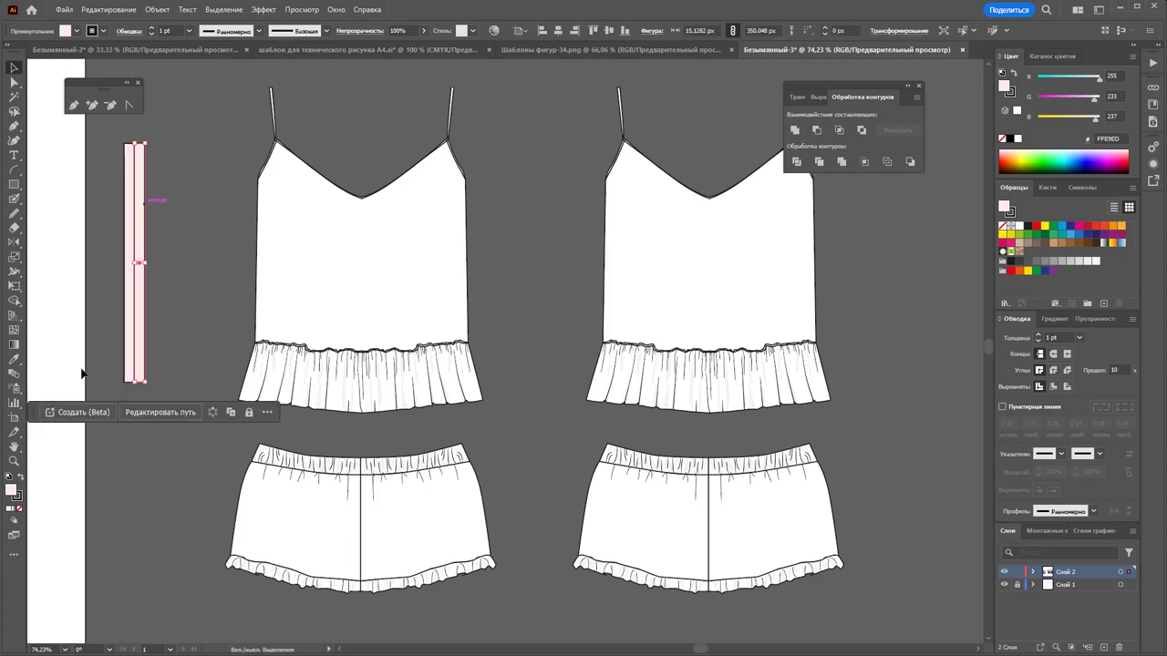
double_click(11, 492)
click(686, 197)
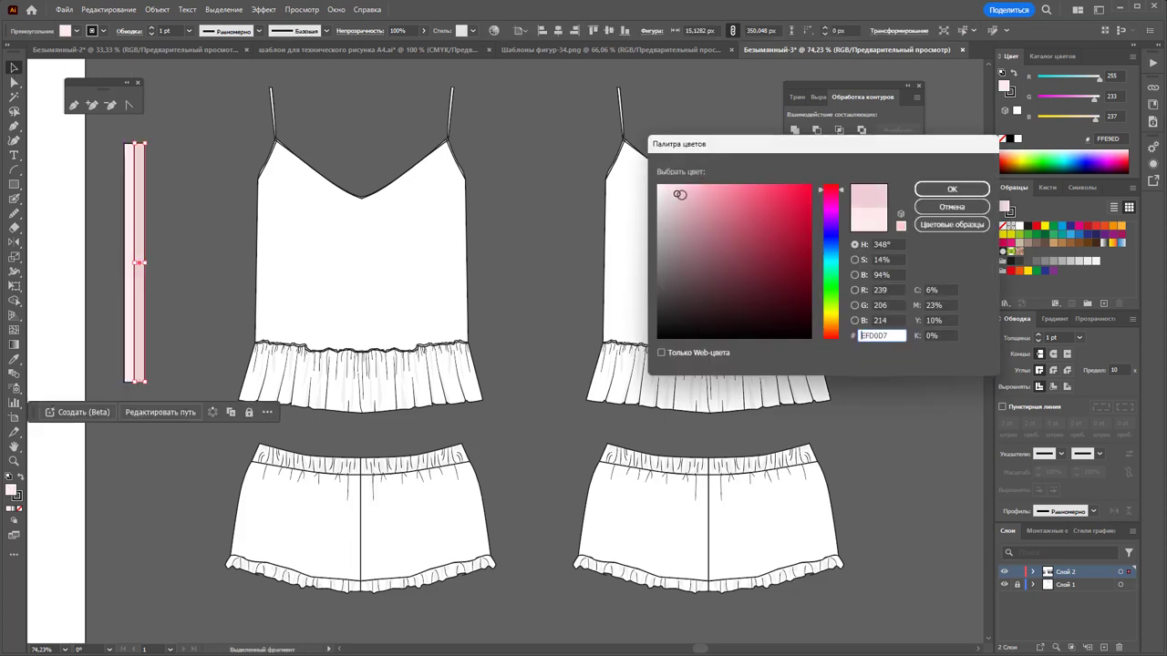
click(952, 190)
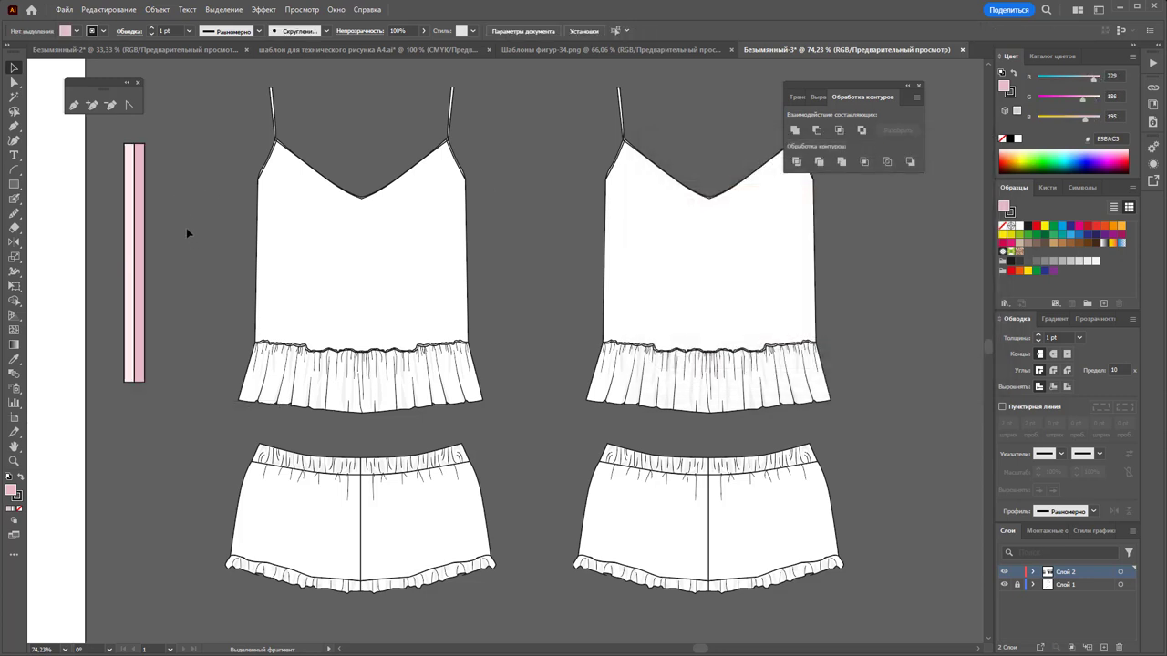
click(17, 506)
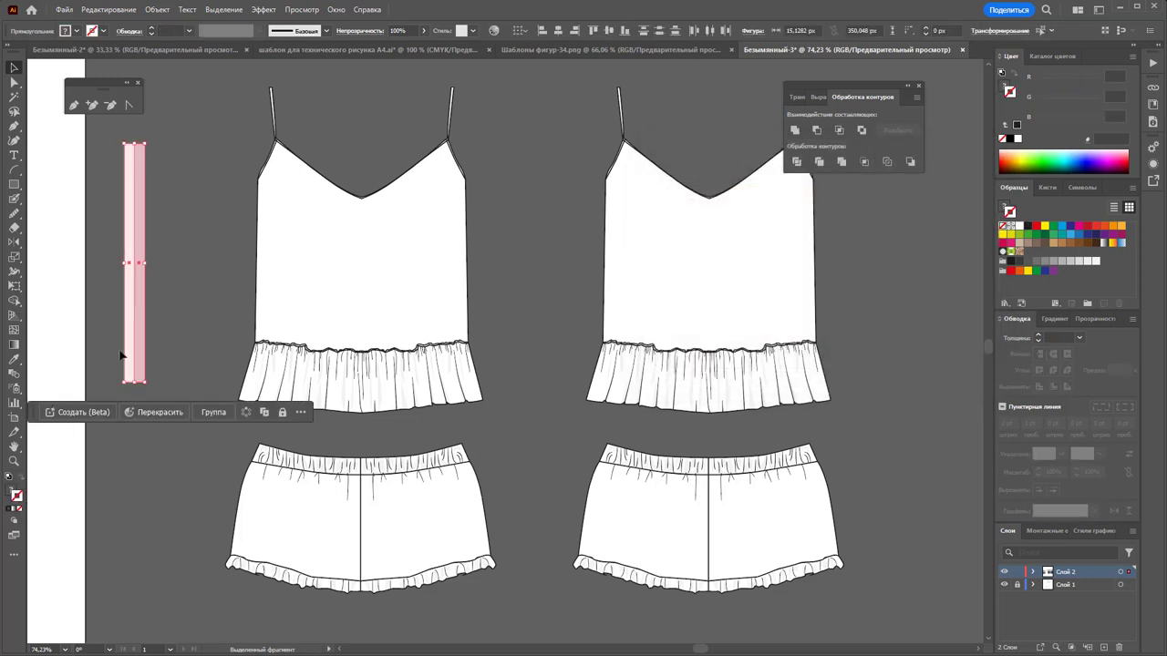
Narrow the two stripes to about 3.8 px and make the lighter one paler pink
drag(147, 262, 132, 266)
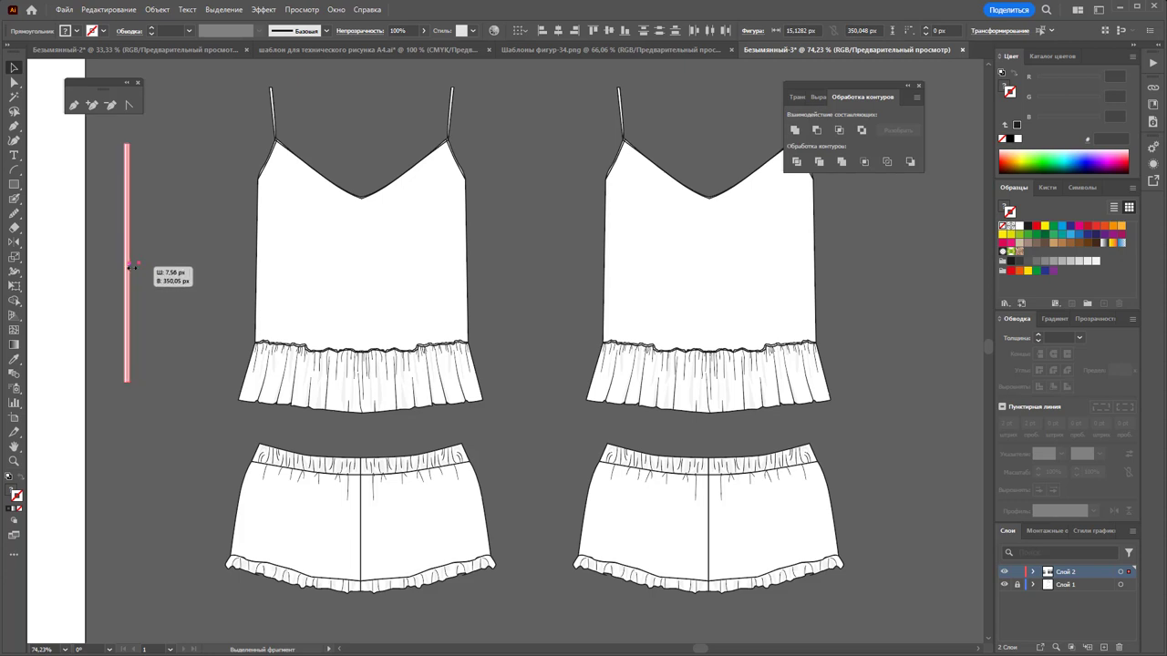
drag(132, 267, 128, 264)
click(147, 251)
click(125, 260)
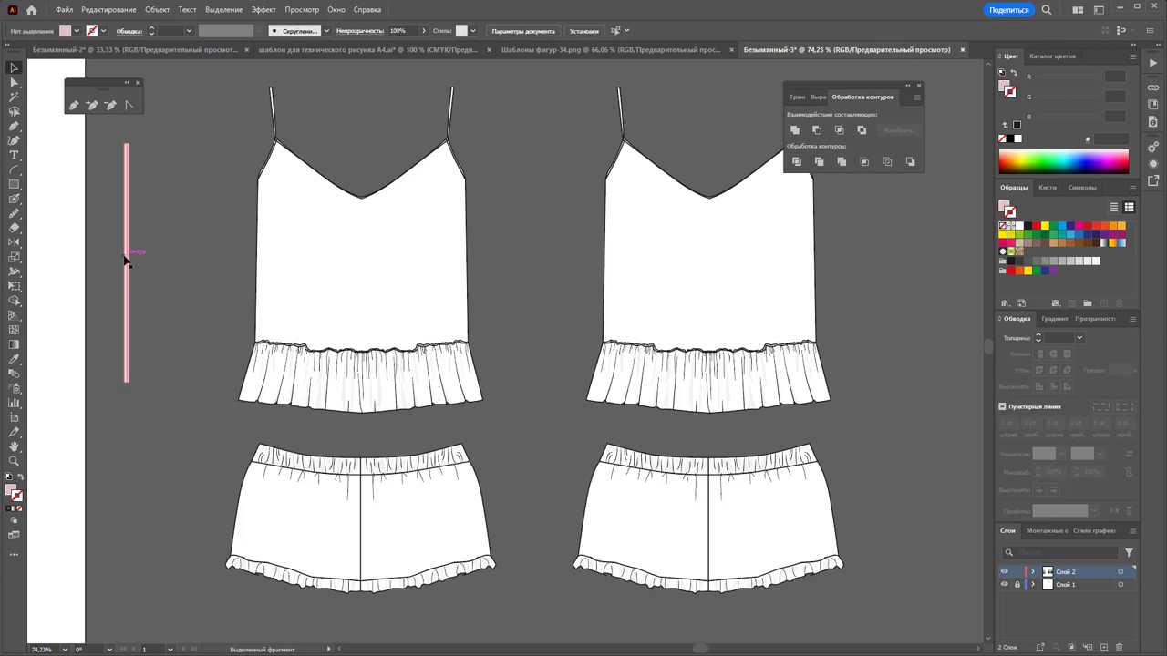
click(11, 492)
double_click(11, 493)
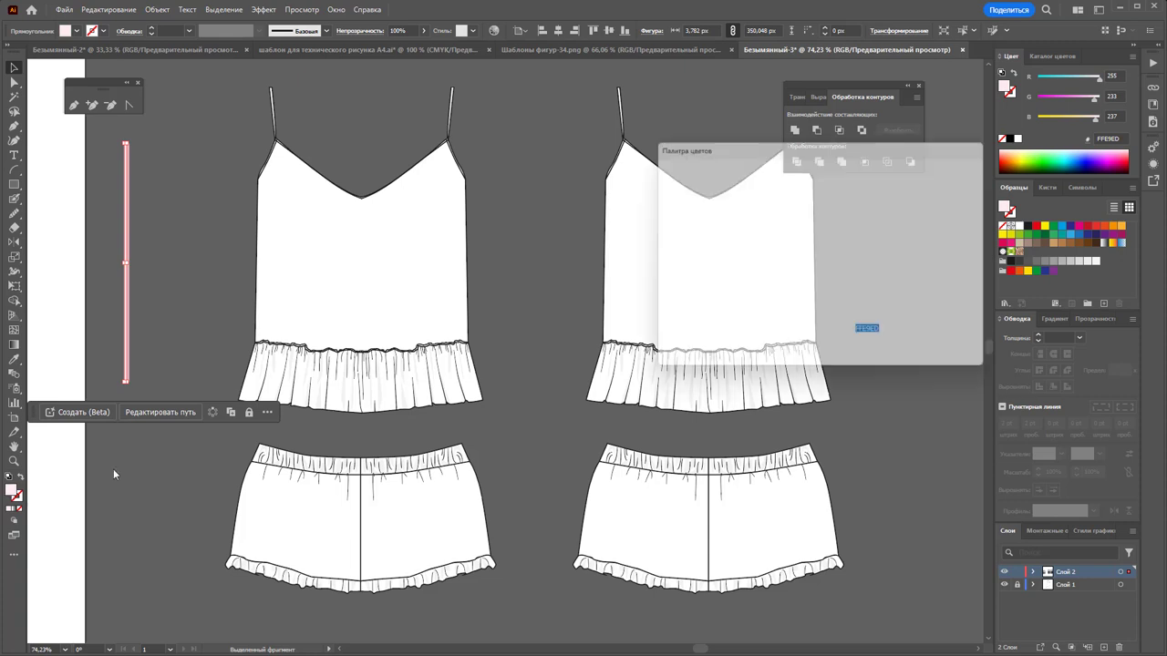
click(661, 188)
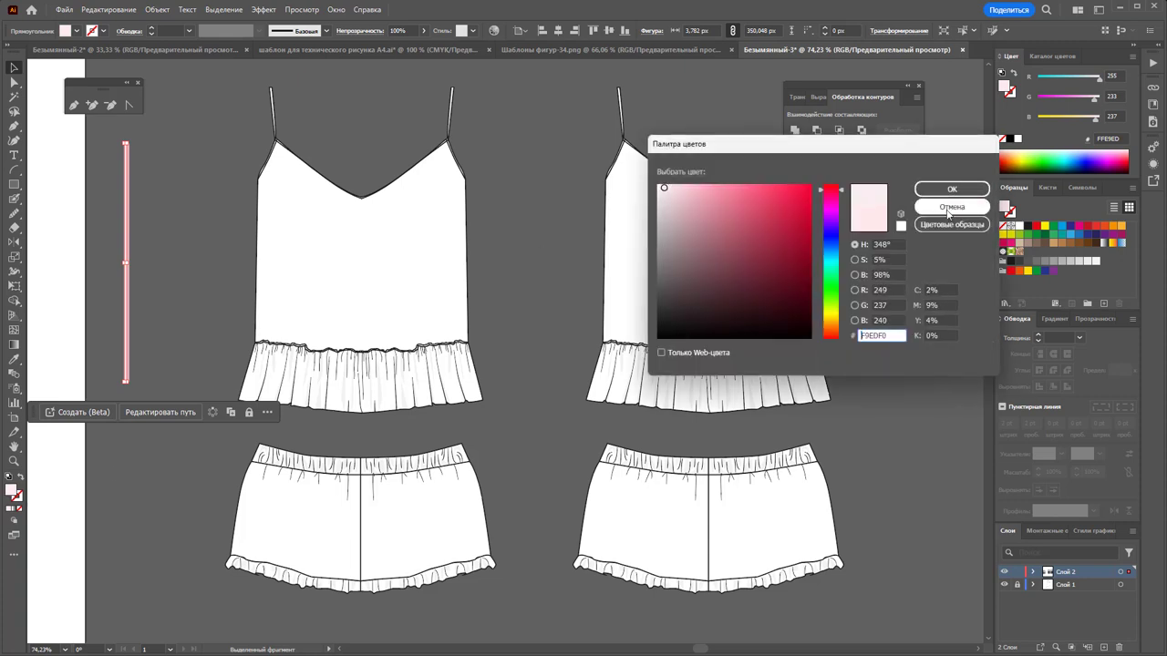
click(951, 189)
Drag both stripes into Swatches as a pattern and select the right camisole's body
click(127, 260)
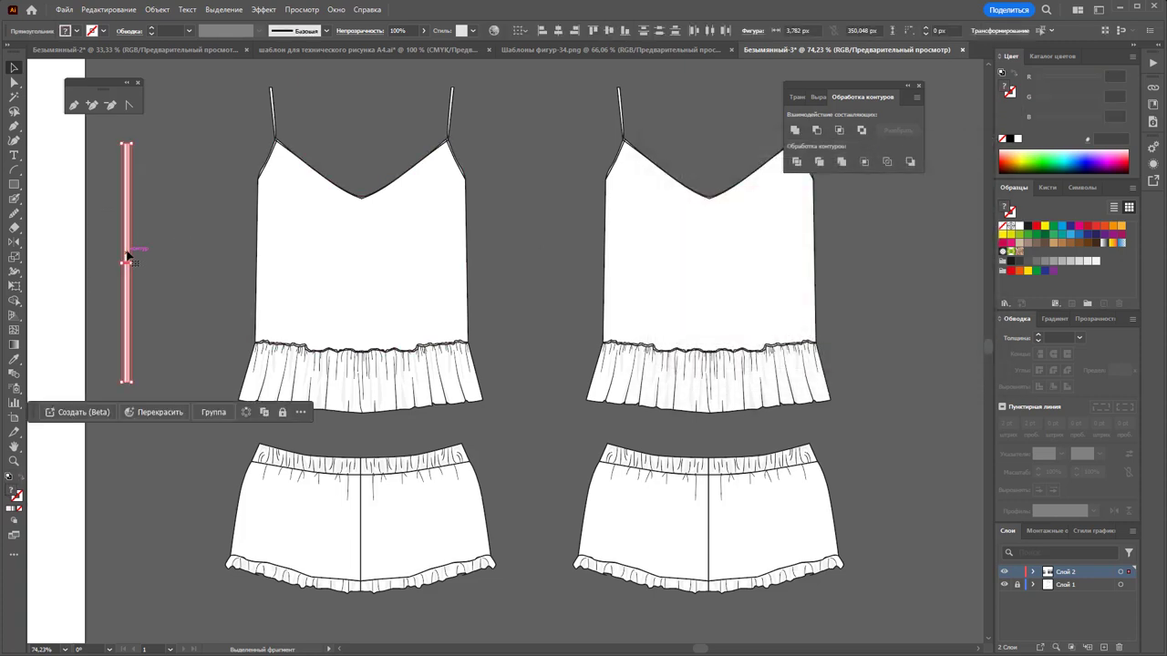
drag(128, 255, 1026, 252)
click(737, 257)
double_click(741, 266)
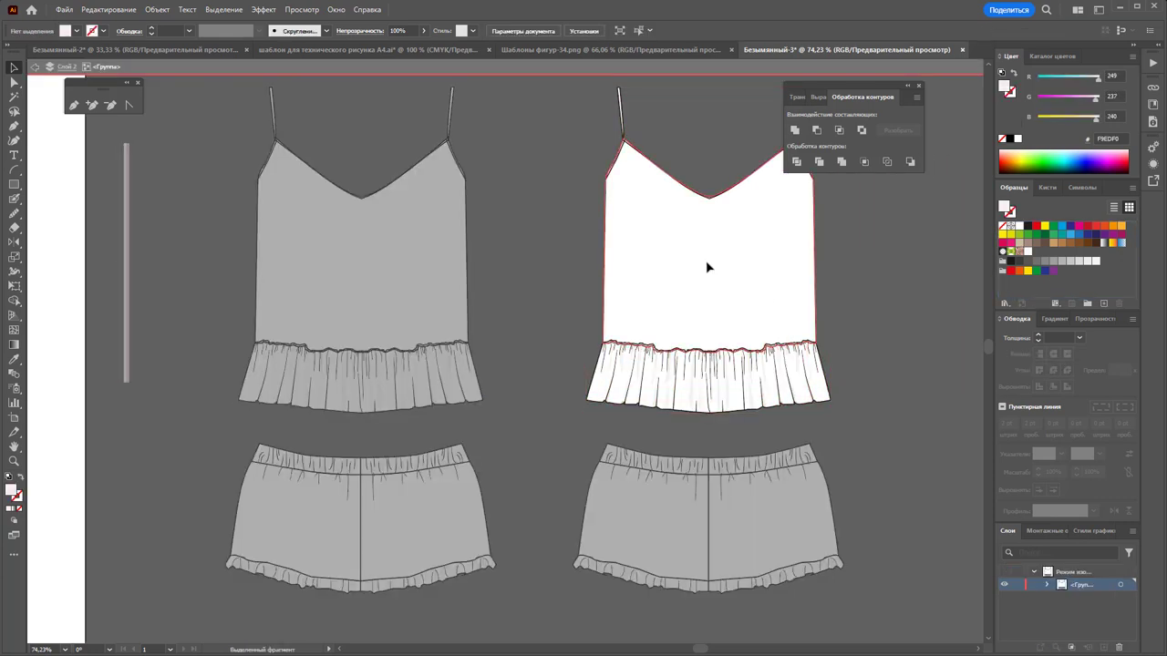
click(706, 266)
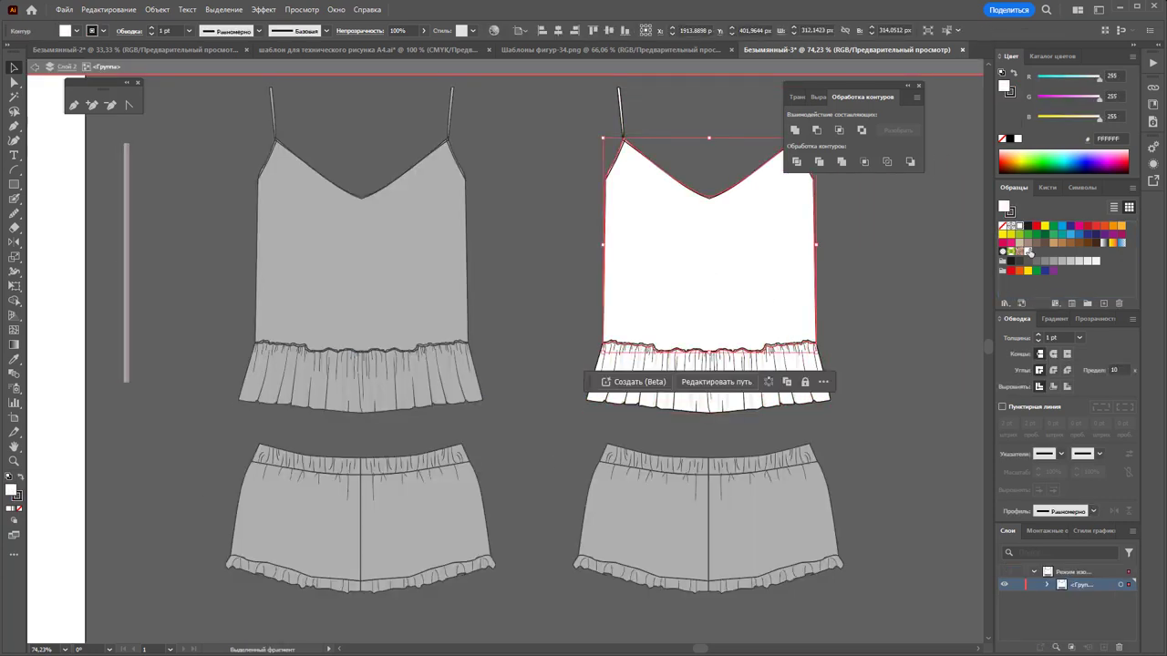
Fill the right camisole's top body and ruffle with the pink stripe pattern
click(1028, 252)
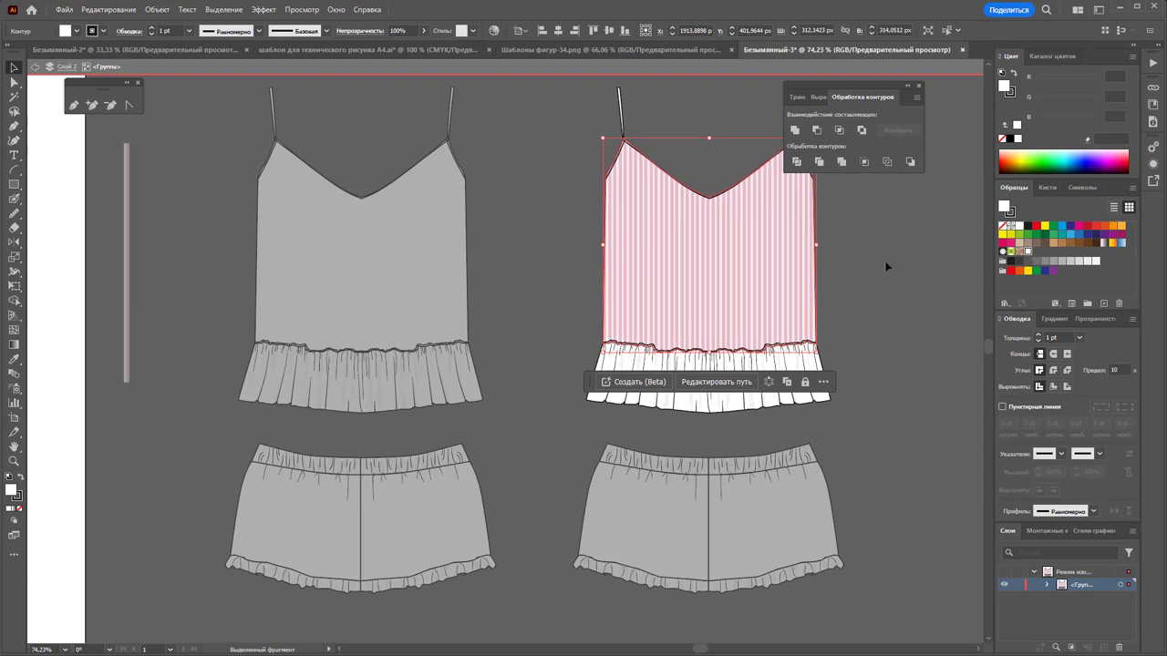
click(838, 347)
click(825, 394)
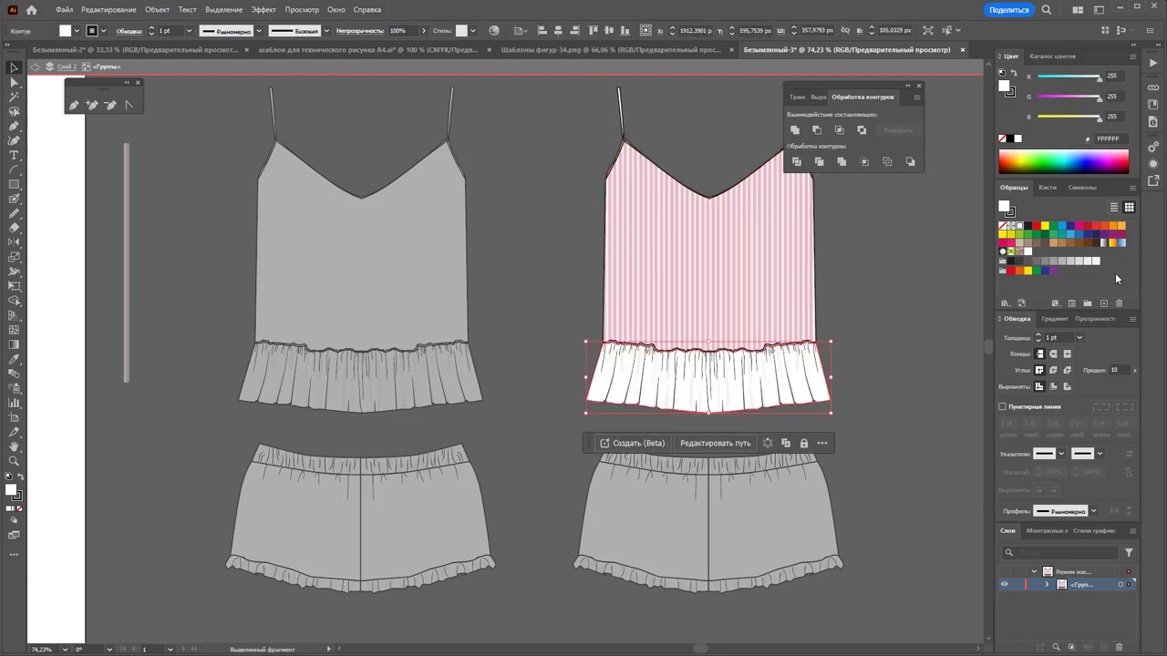
click(1028, 251)
click(851, 409)
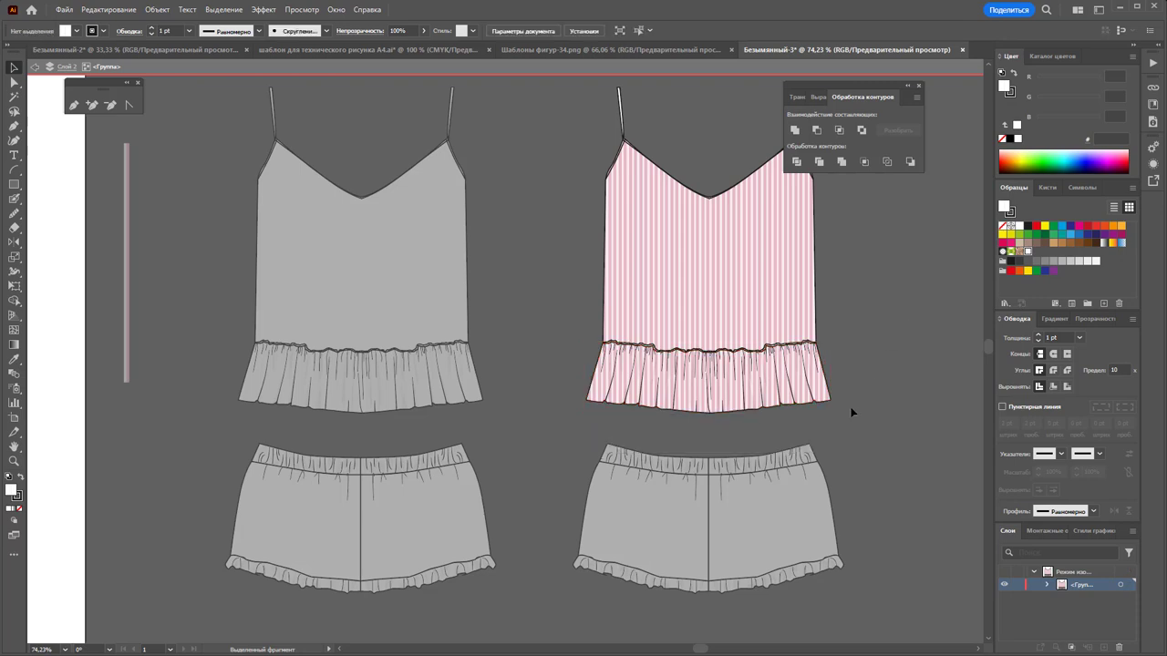
double_click(892, 404)
Fill the right shorts' body and waistband with the stripe pattern
click(780, 524)
double_click(779, 524)
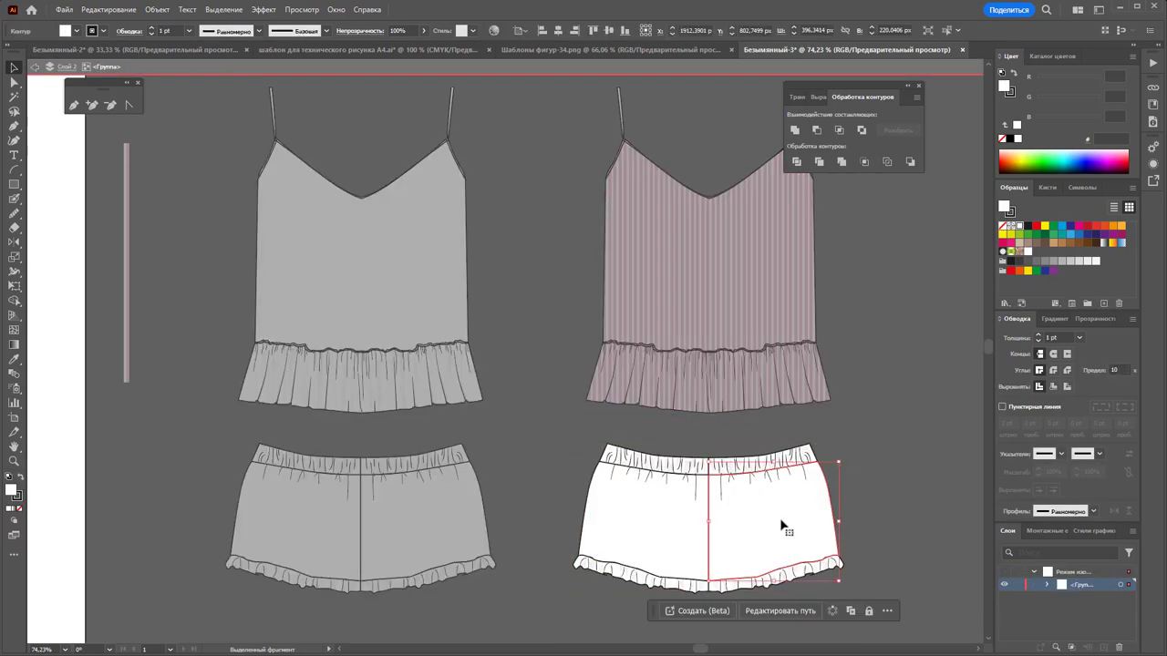
click(1028, 252)
click(887, 402)
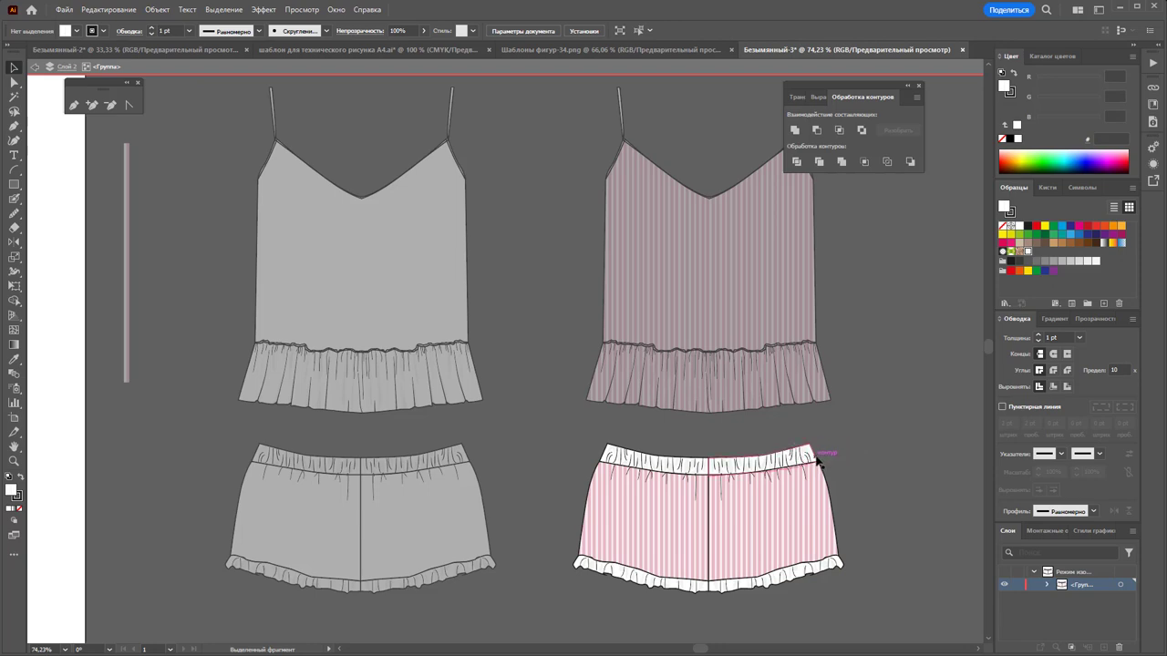
click(817, 461)
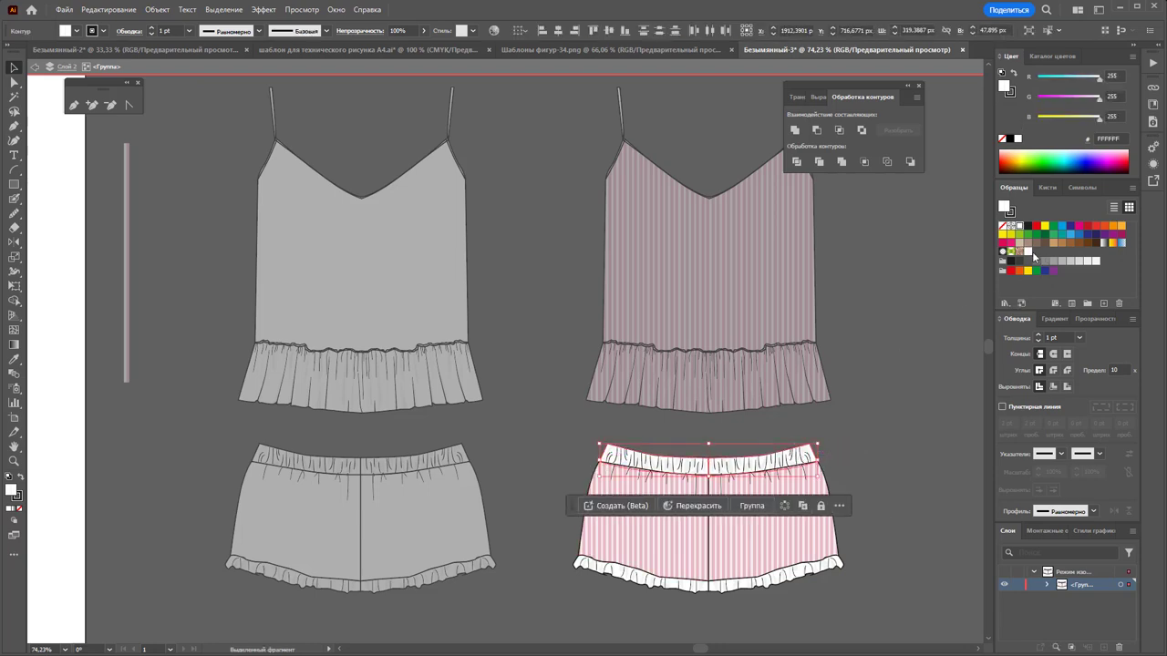
click(1032, 258)
click(932, 469)
click(845, 566)
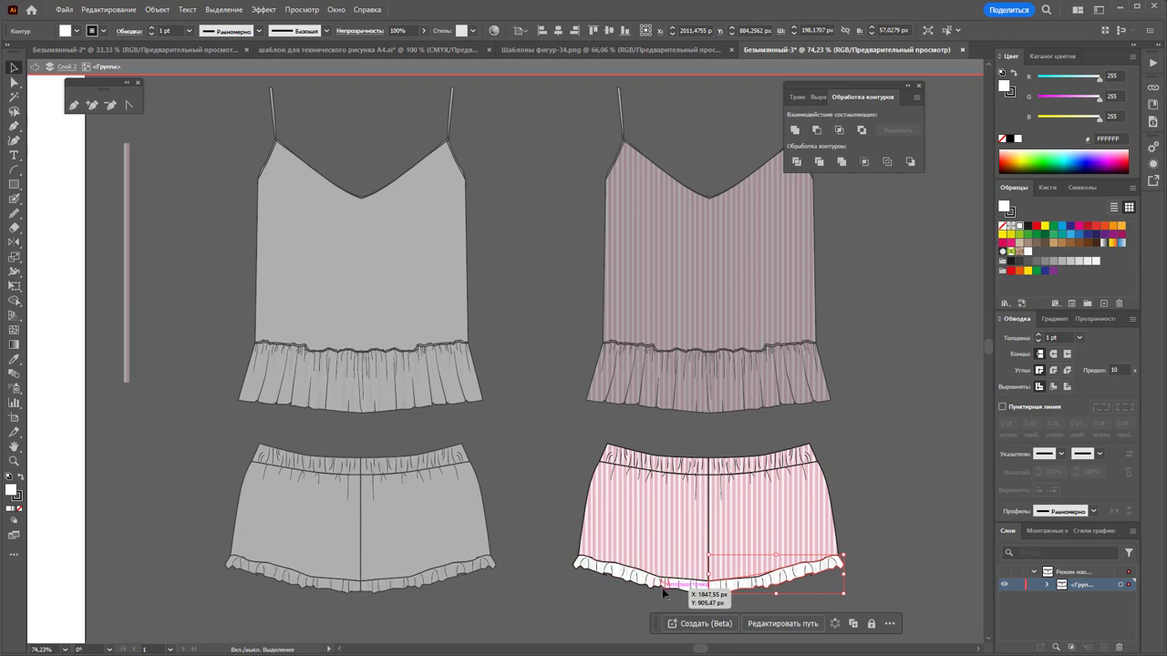
shift+click(674, 587)
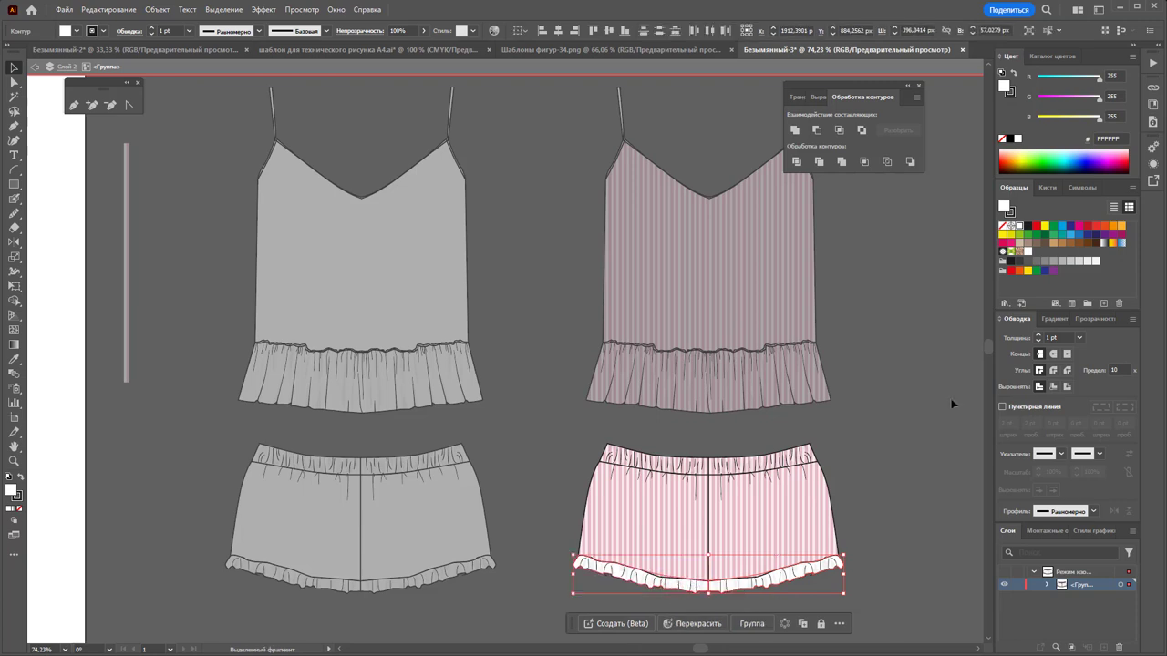
double_click(922, 341)
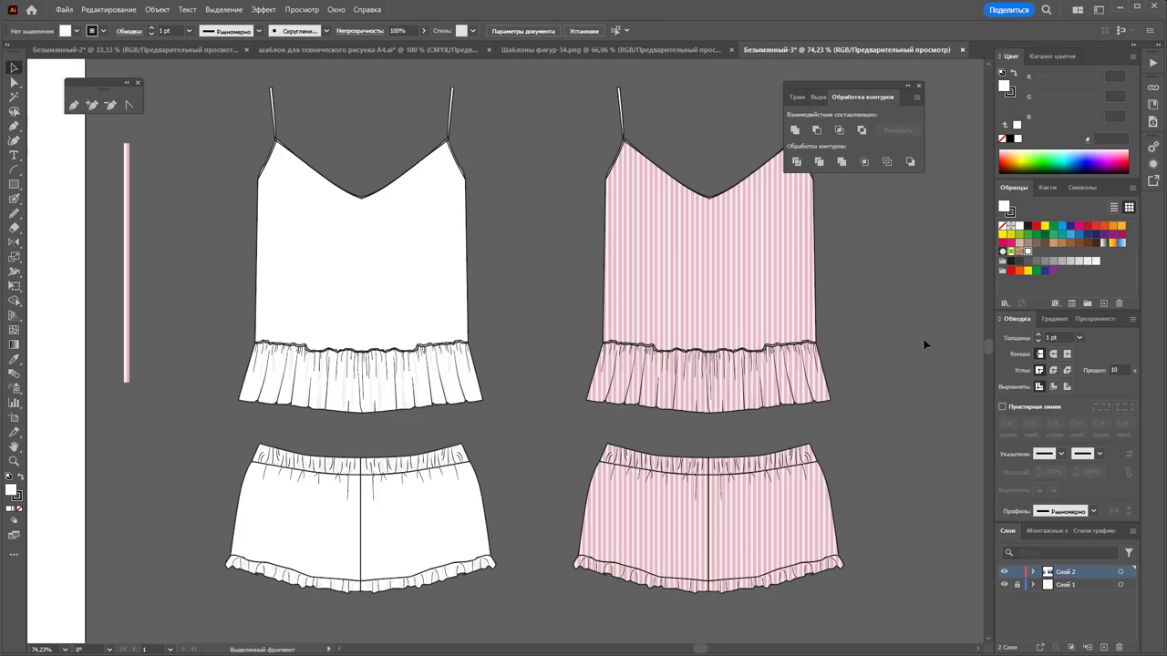
Select the striped camisole's straps in isolation mode, then exit the group
scroll(798, 347, up, 2)
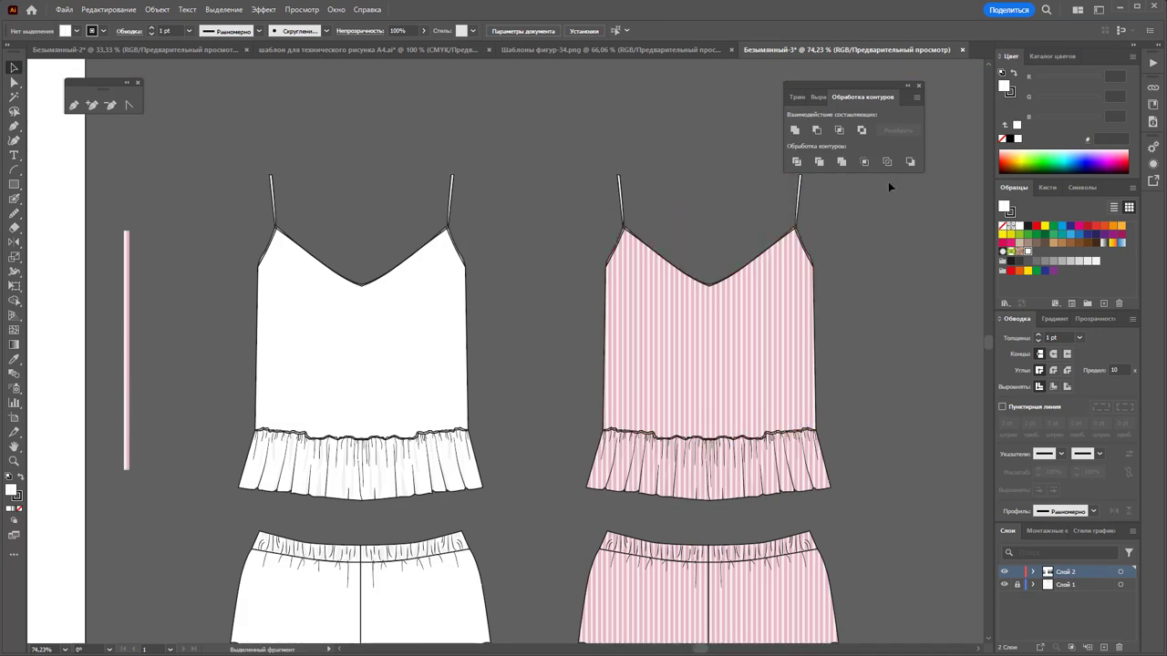
click(798, 196)
click(799, 191)
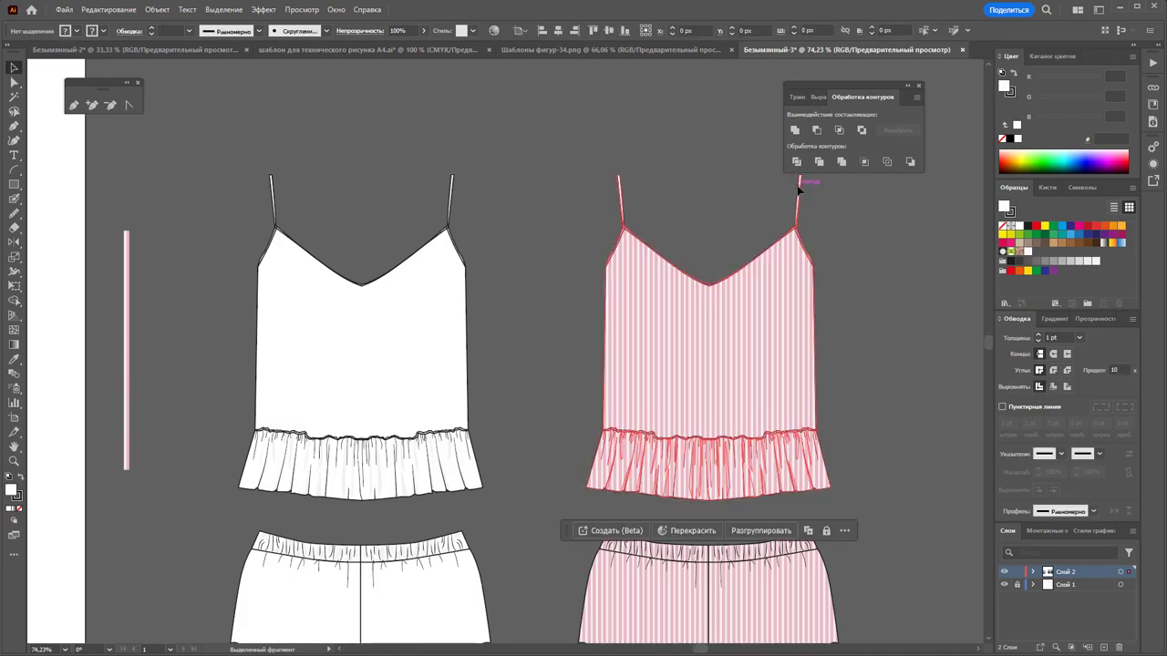
double_click(800, 190)
click(799, 190)
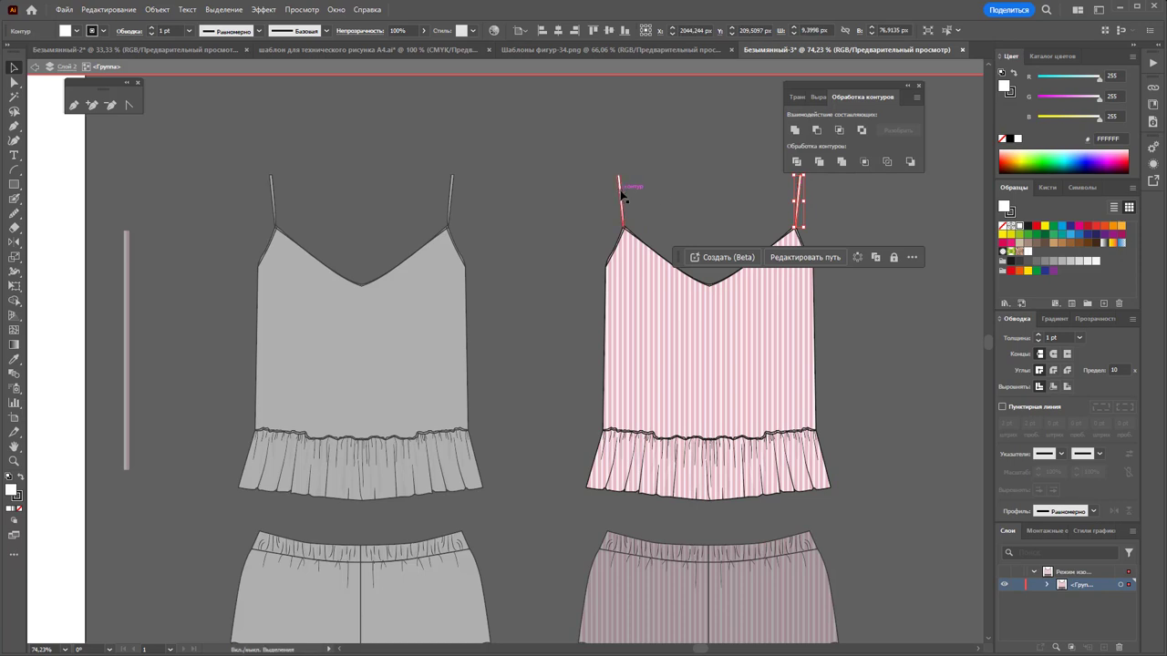
shift+click(620, 194)
key(ctrl+shift+a)
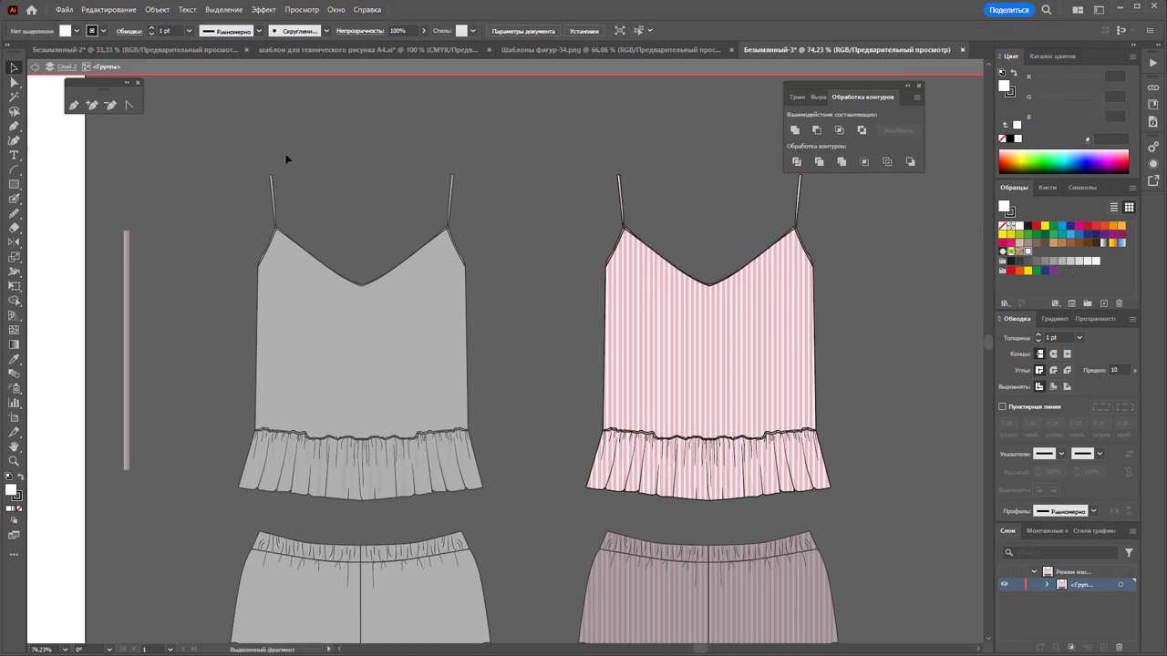
double_click(206, 241)
Delete the stray pink vertical bar and zoom out to the whole artboard
drag(82, 372, 131, 368)
key(Delete)
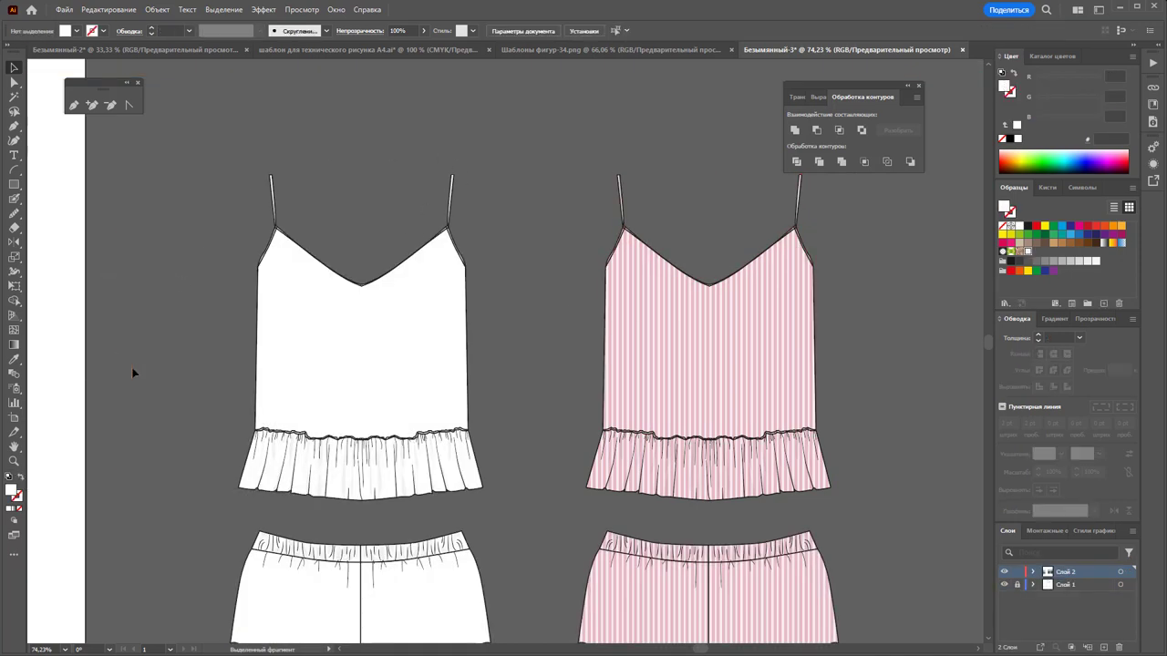
key(z)
alt+click(584, 401)
alt+click(638, 393)
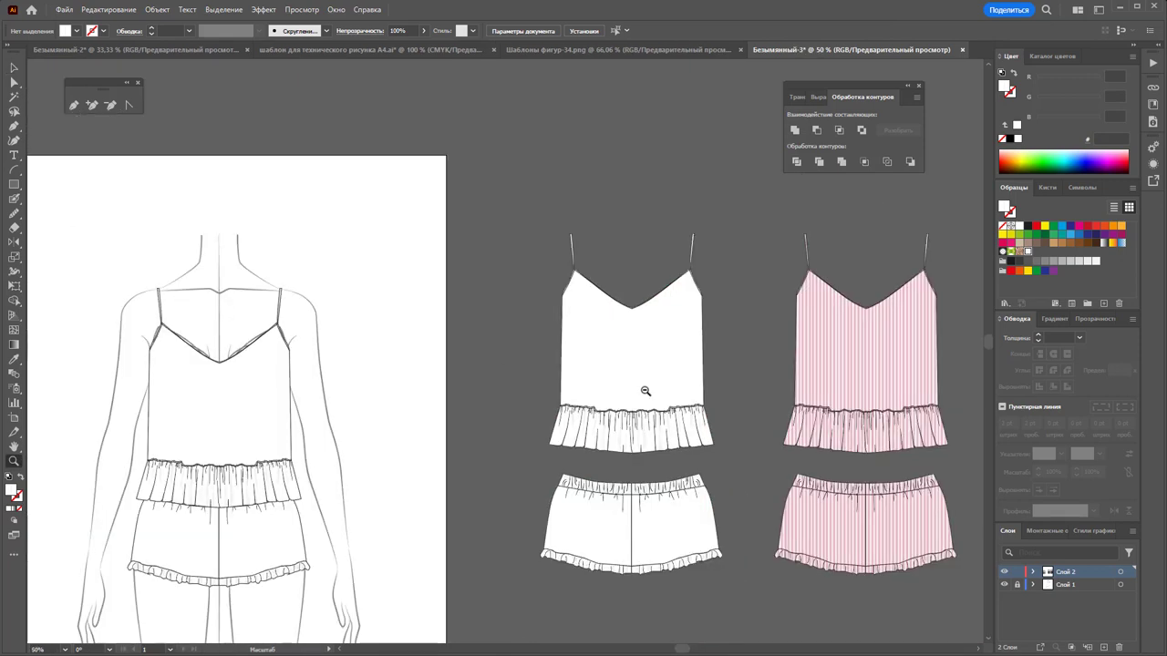
alt+click(584, 413)
Move the white outfit further right and widen the artboard to the right
click(14, 68)
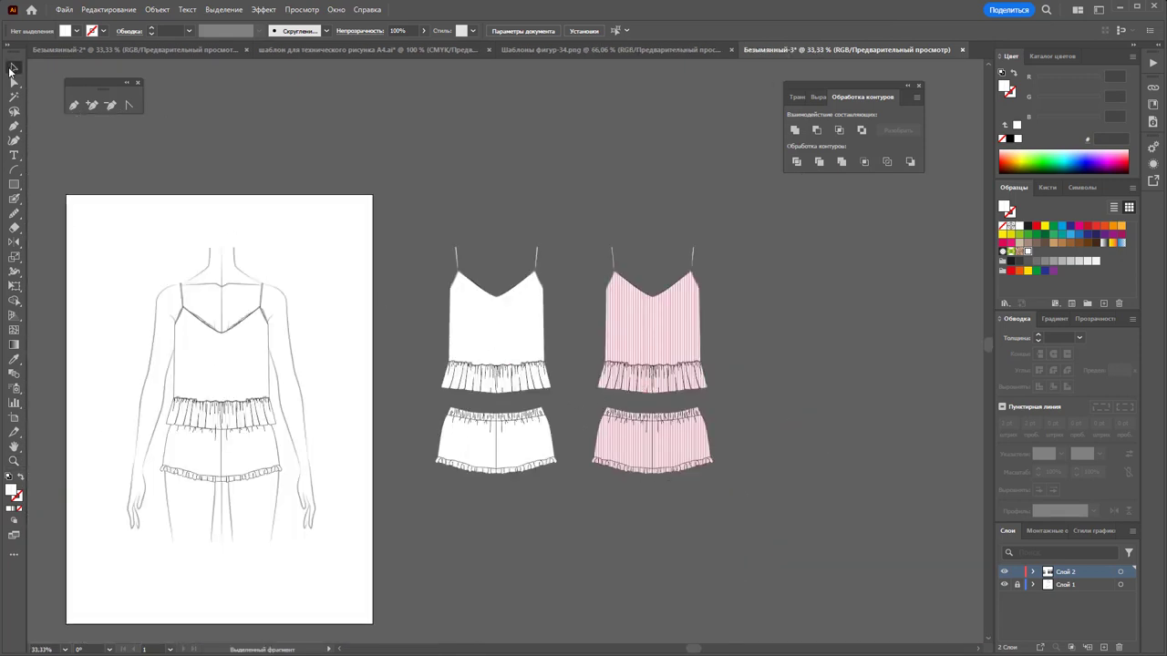
click(495, 338)
drag(495, 338, 870, 335)
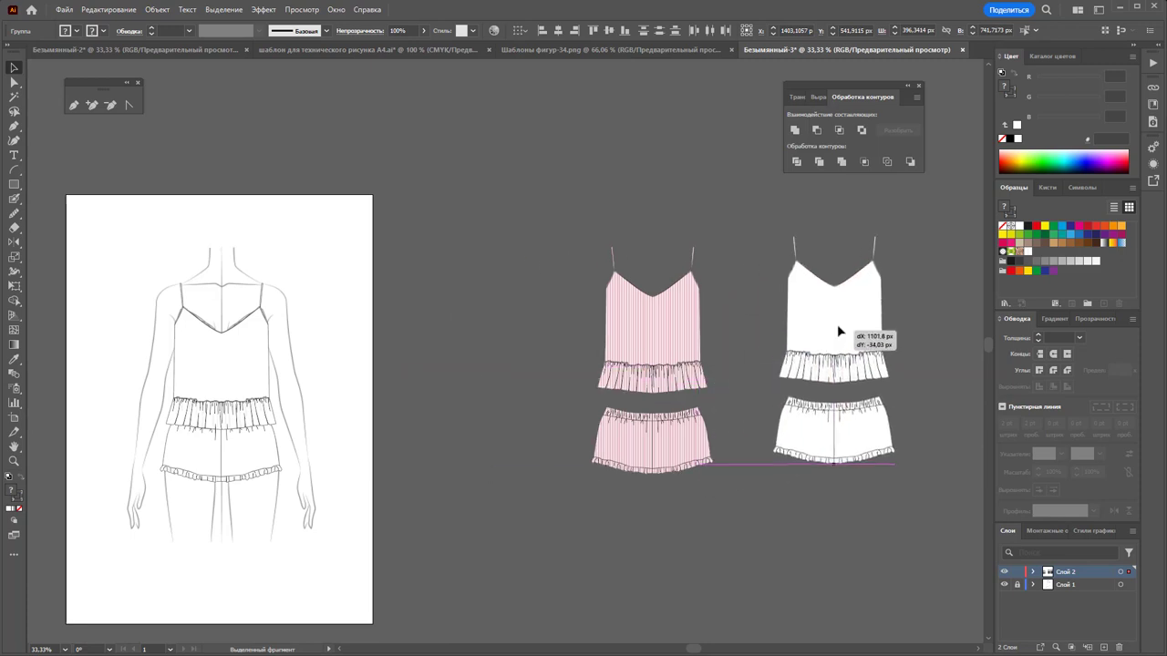
click(15, 432)
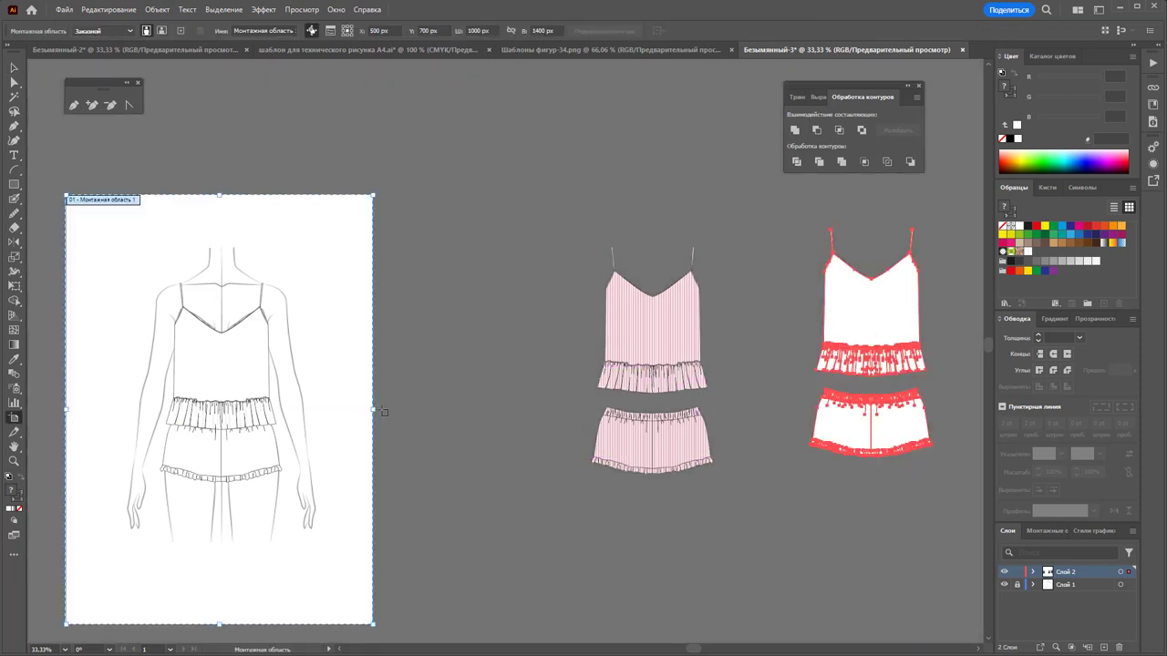
drag(373, 409, 543, 410)
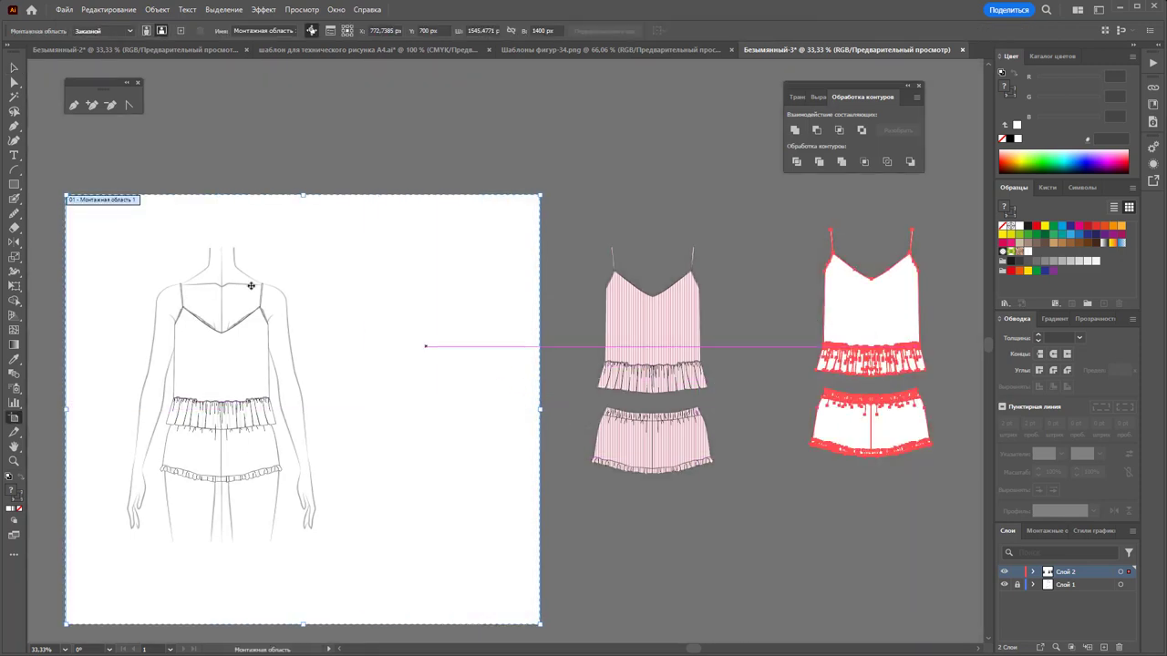
key(v)
Place the pink camisole and shorts on the artboard beside the croquis figure
drag(677, 357, 399, 361)
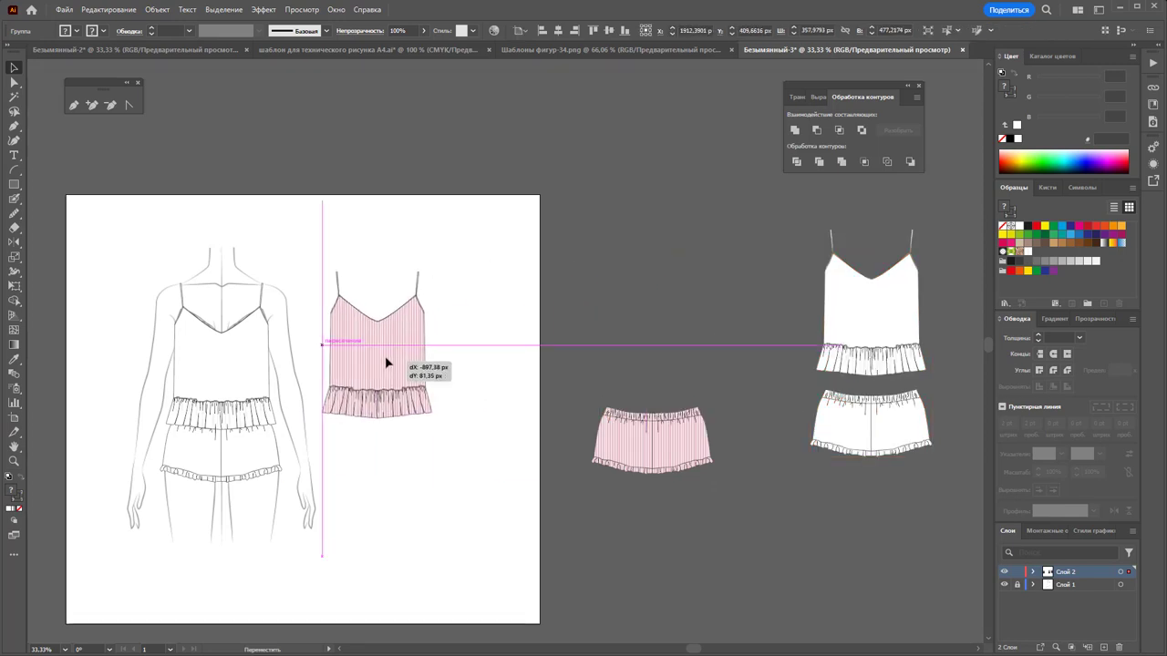
drag(662, 459, 450, 476)
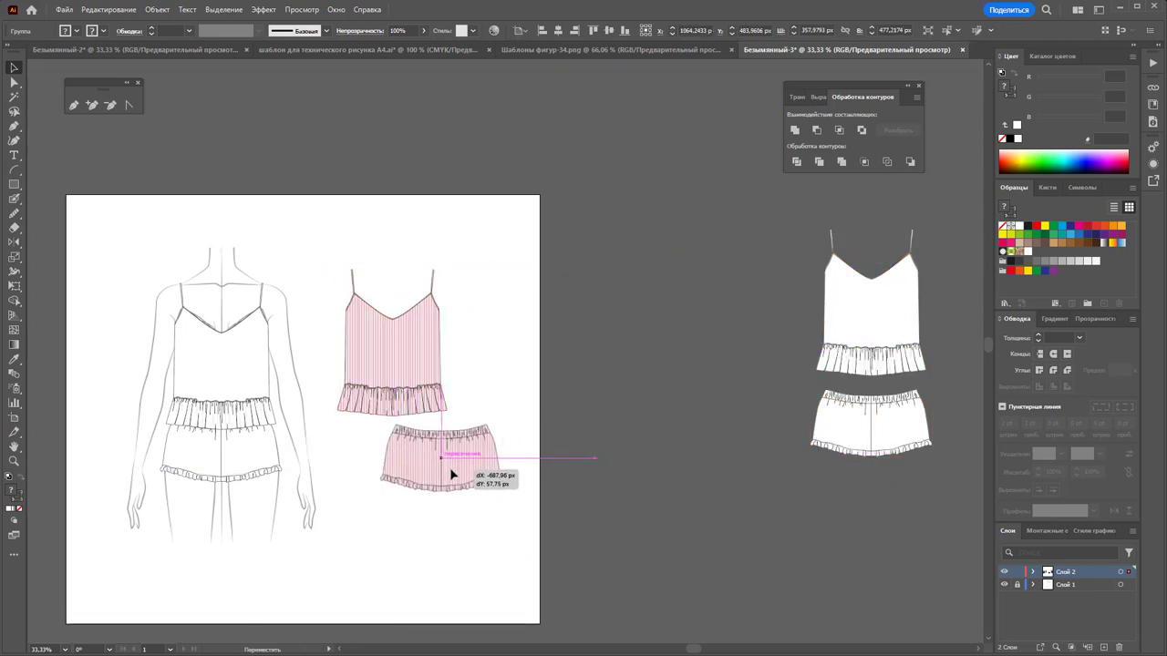
mouse_move(378, 333)
mouse_down()
mouse_move(374, 359)
mouse_move(390, 365)
mouse_up()
click(612, 365)
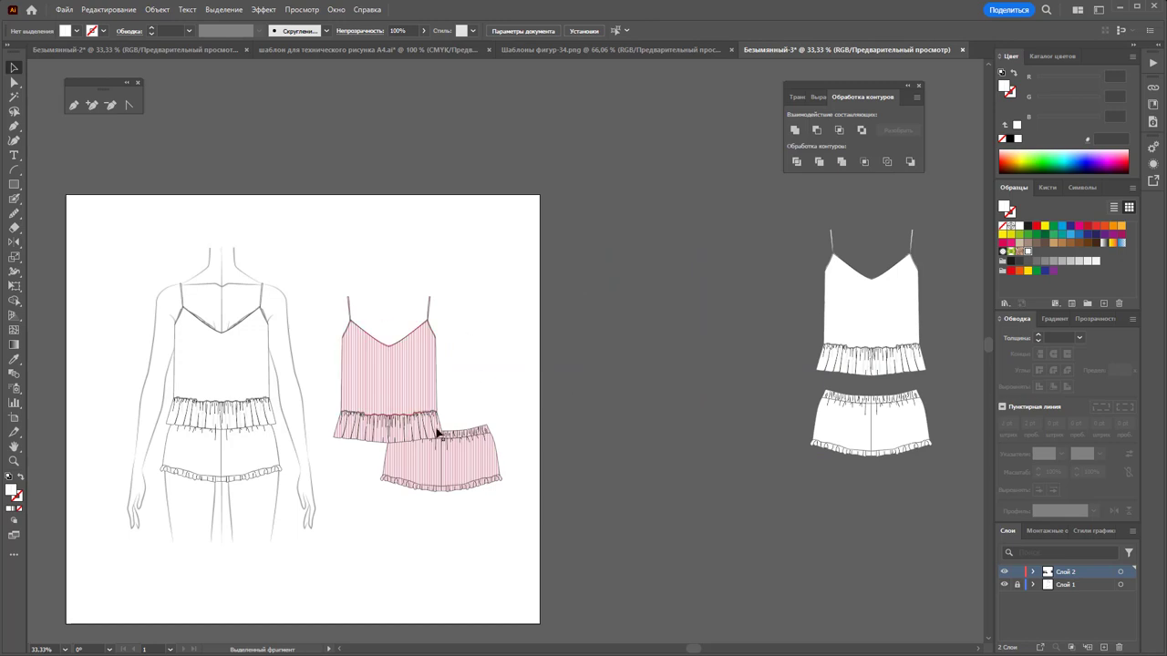
click(17, 466)
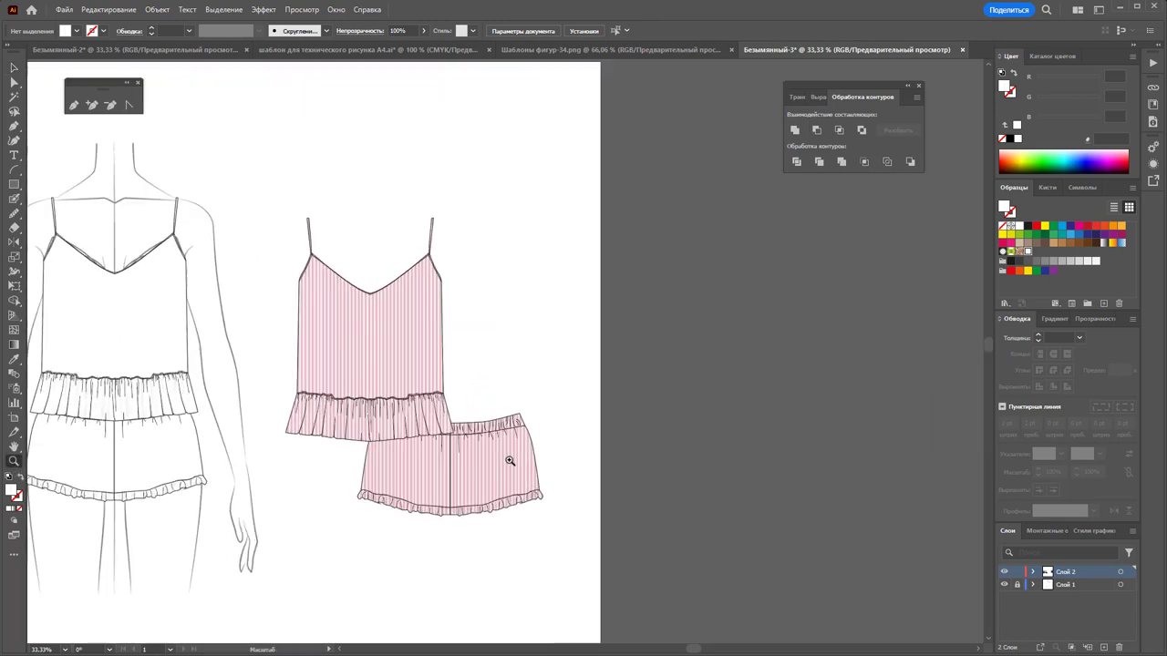
Copy the pink camisole and merge the copy into a black silhouette
drag(425, 447, 401, 448)
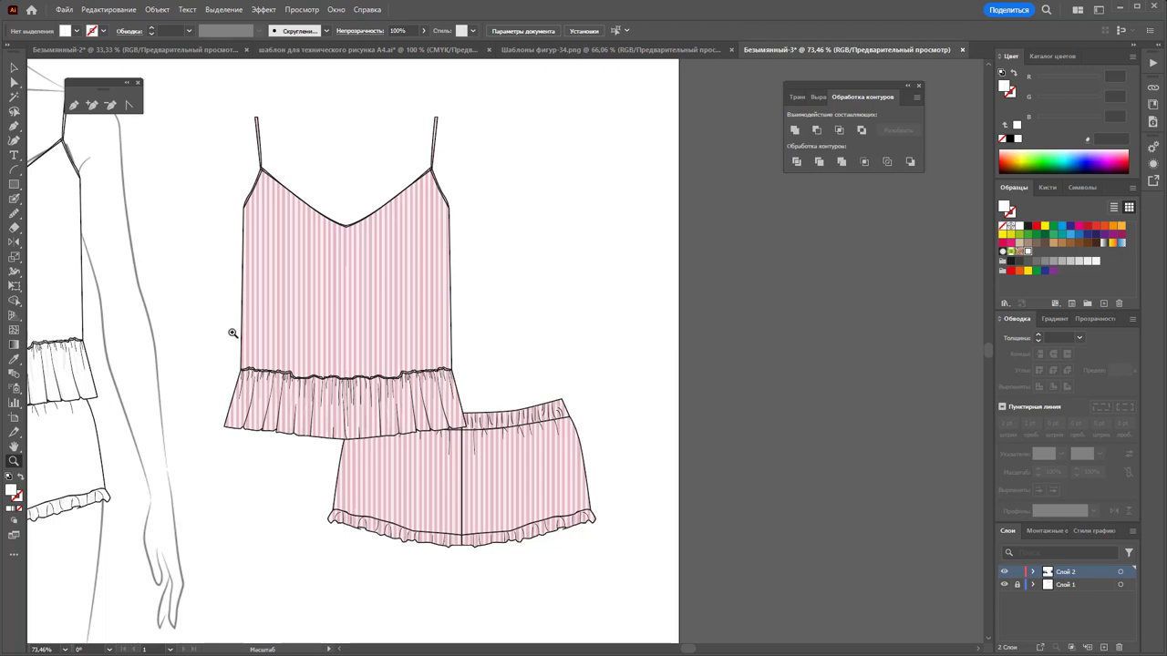
click(13, 68)
drag(342, 299, 840, 299)
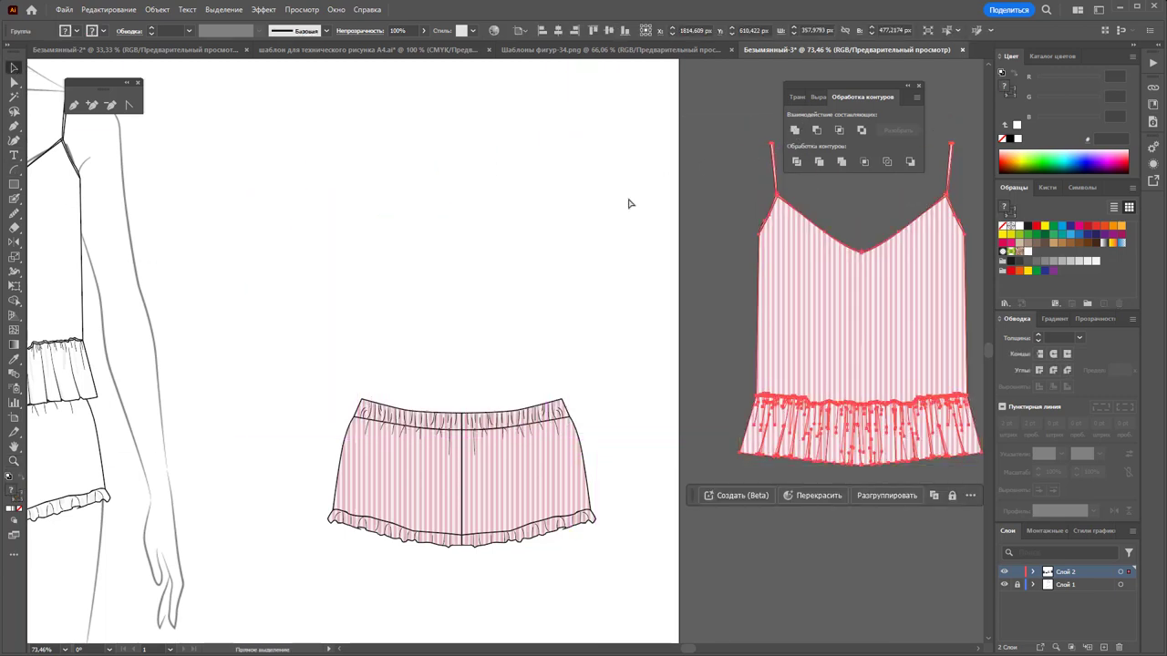
key(ctrl+z)
drag(351, 310, 789, 312)
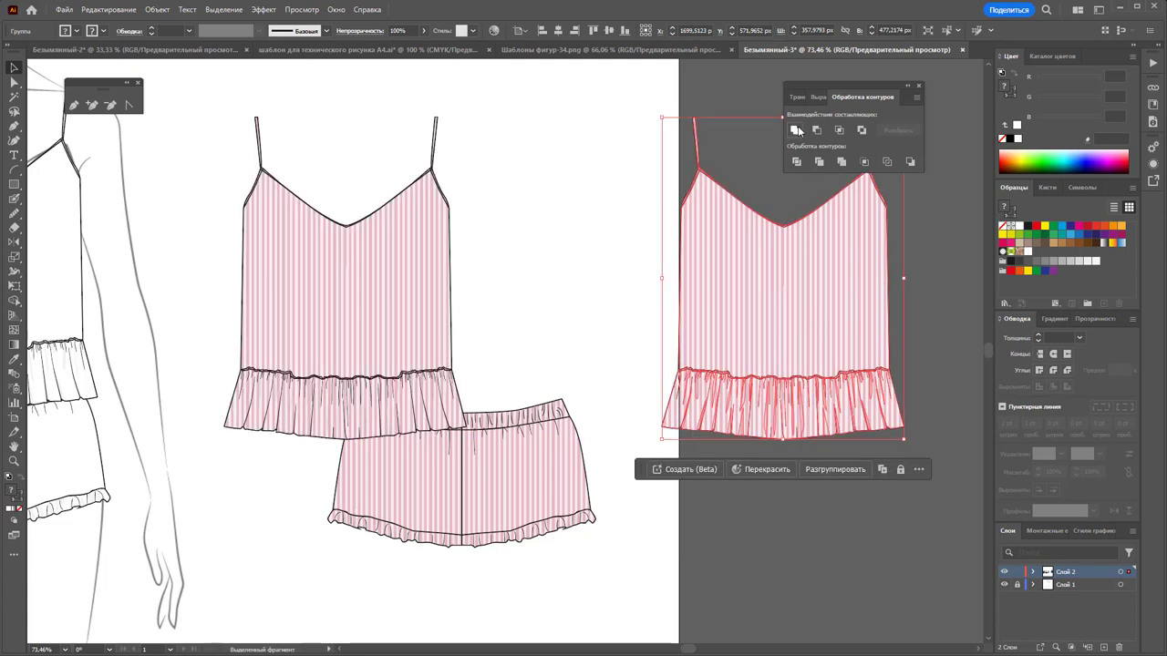
key(ctrl+8)
Place the black silhouette behind the pink camisole, slightly offset as a shadow
drag(802, 354, 381, 352)
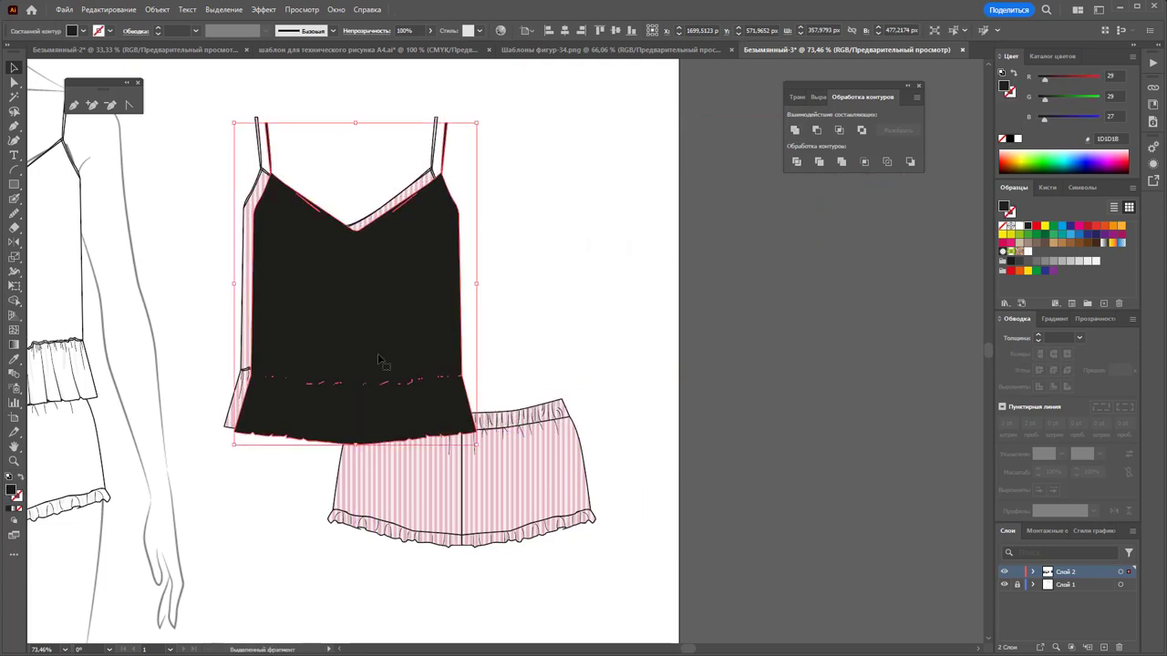
right_click(381, 351)
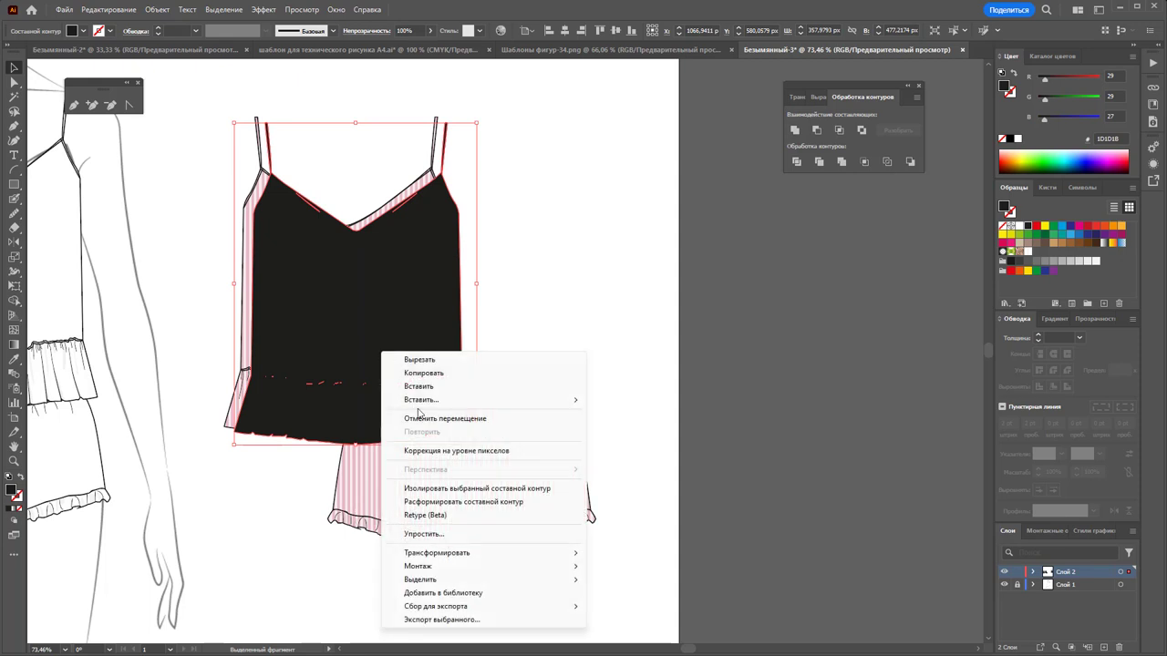
click(711, 410)
click(412, 385)
shift+click(539, 463)
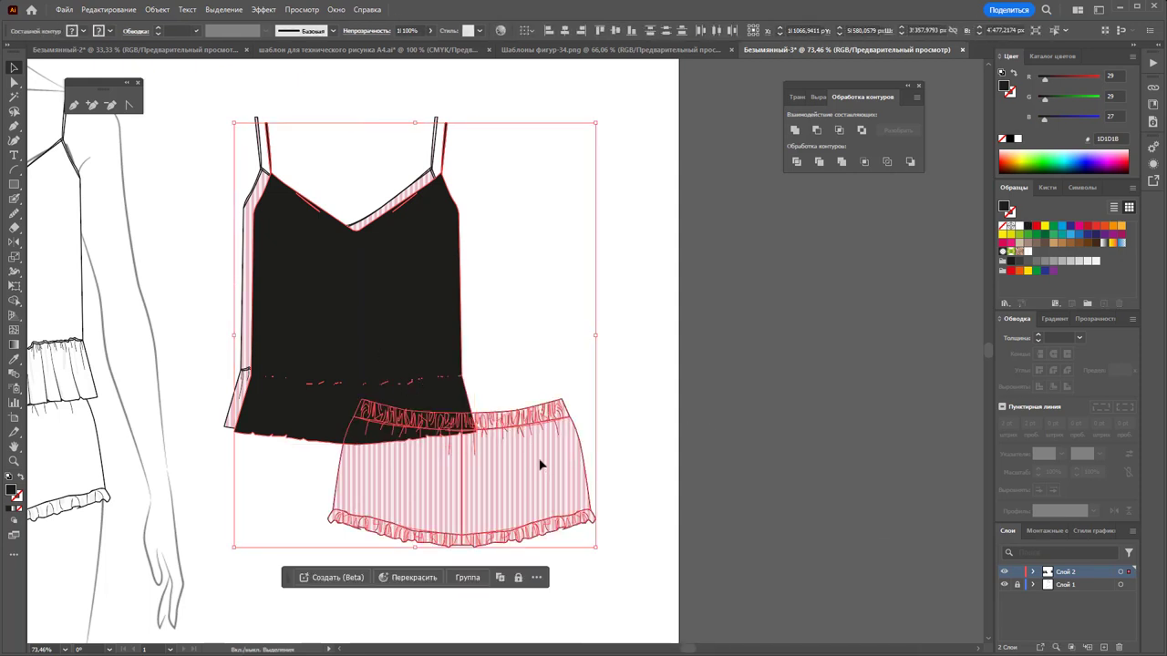
right_click(540, 461)
click(611, 629)
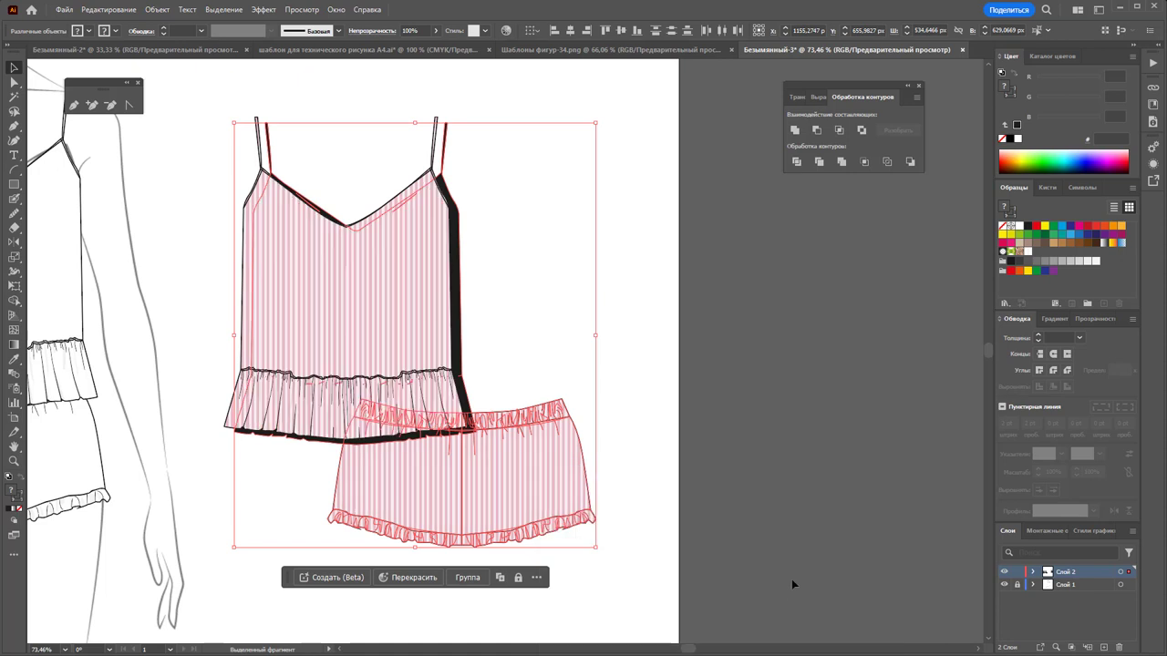
drag(463, 294, 458, 297)
Make a black offset shadow for the shorts and send it behind them
mouse_move(443, 513)
mouse_down()
mouse_move(818, 510)
mouse_move(831, 449)
mouse_up()
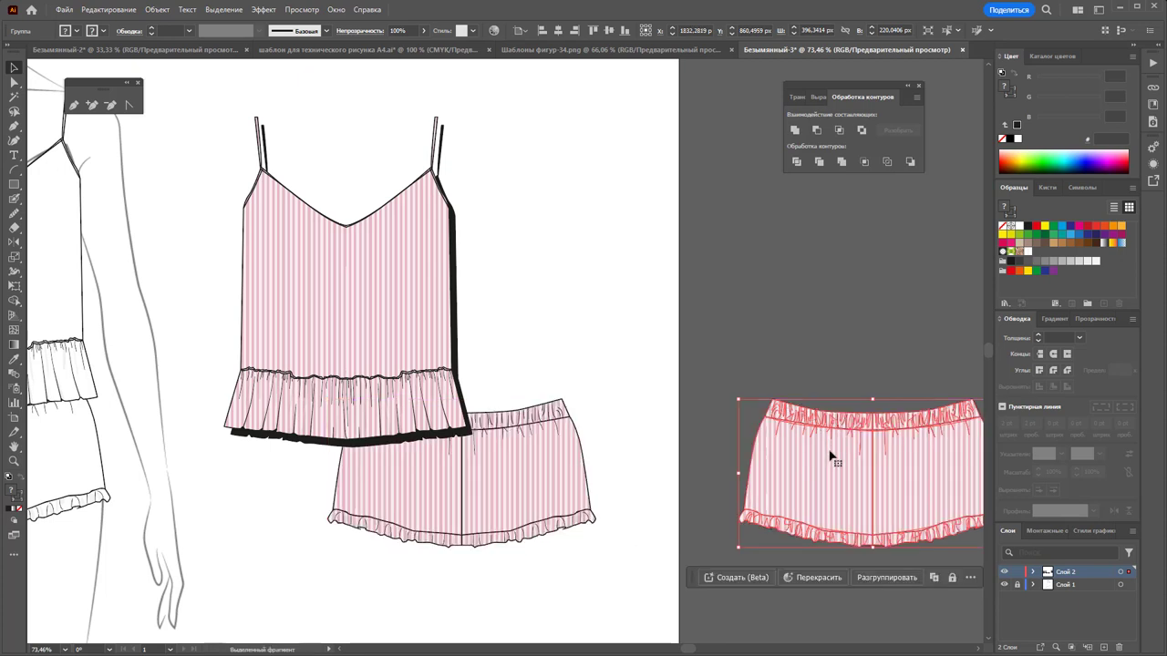
click(795, 131)
drag(746, 505, 485, 508)
right_click(485, 508)
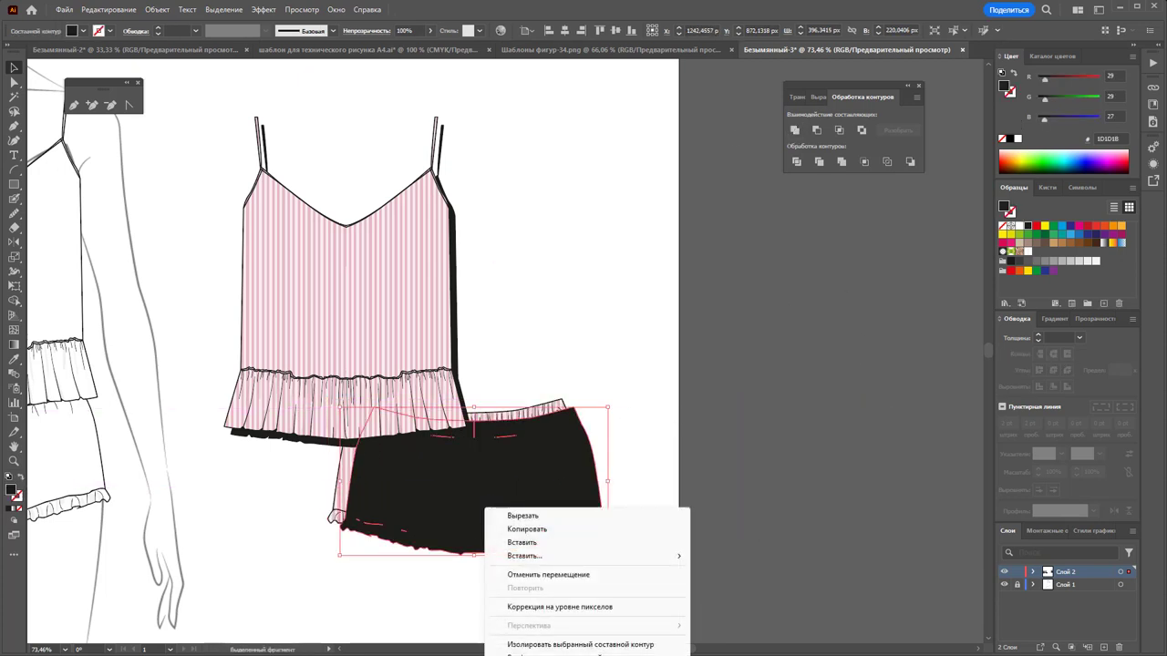
key(ctrl+shift+bracketleft)
click(643, 497)
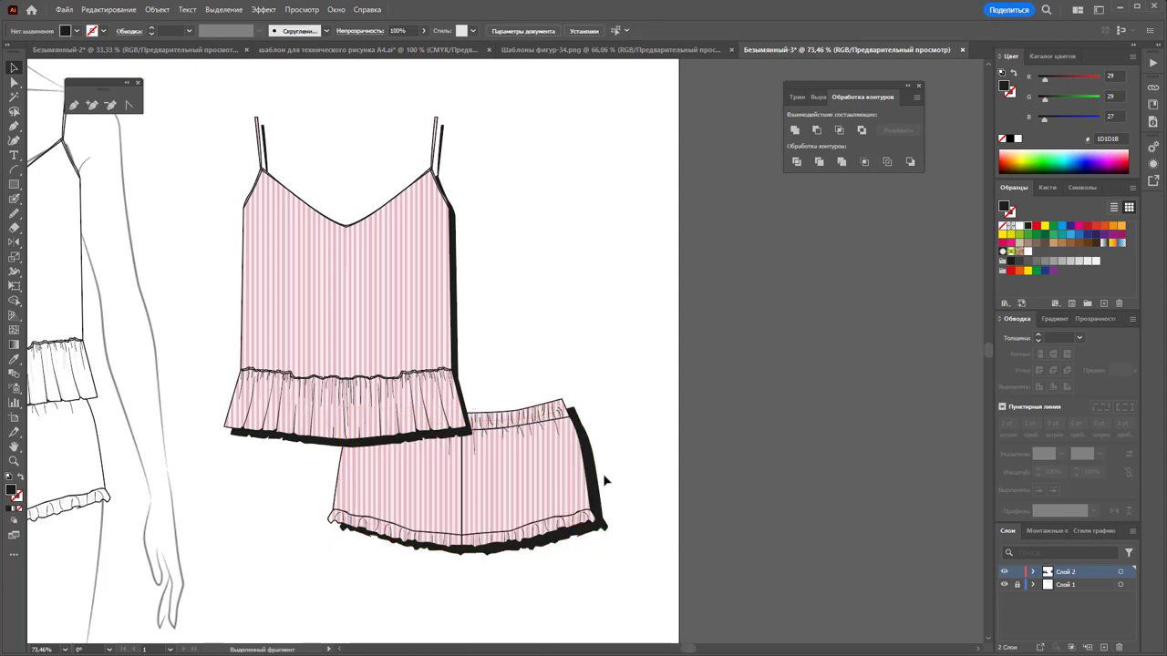
drag(605, 481, 601, 477)
click(638, 461)
key(z)
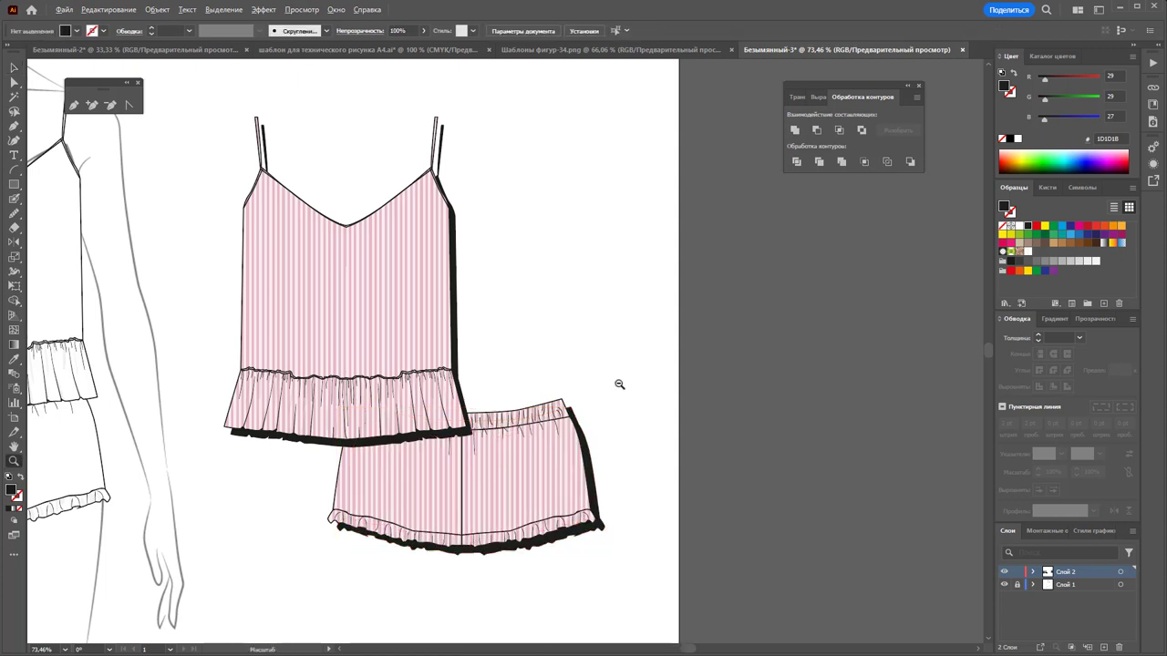
alt+click(619, 384)
alt+click(507, 341)
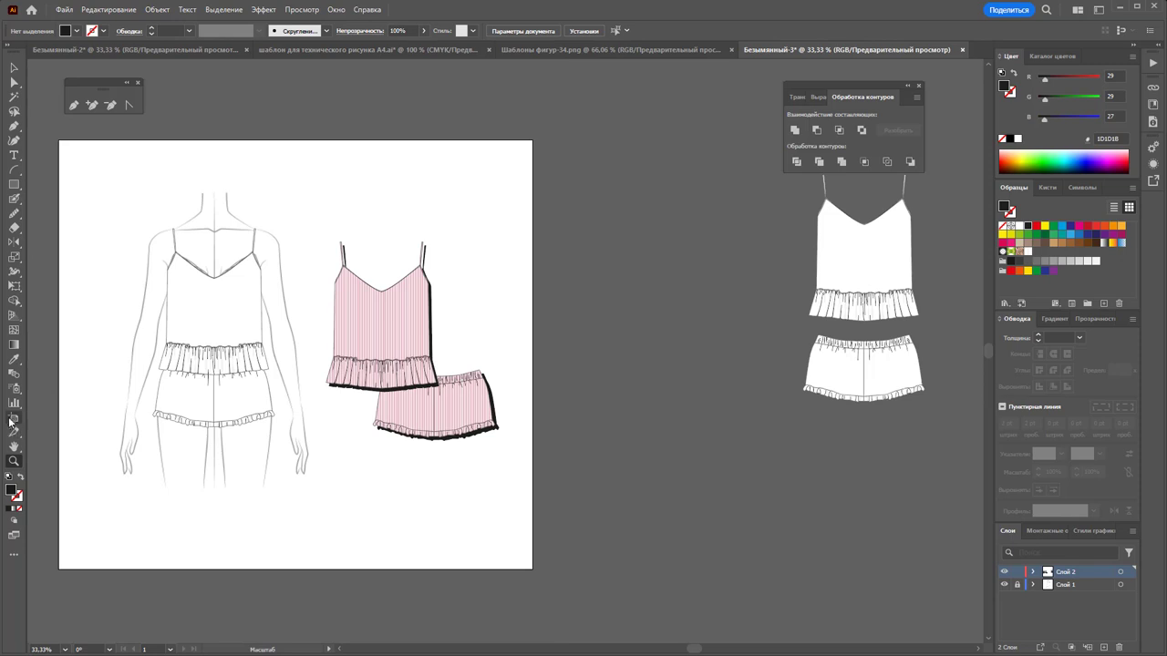
Widen the artboard to the right and place a copy of the pink outfit beside the original
click(12, 419)
drag(532, 355, 686, 356)
click(13, 66)
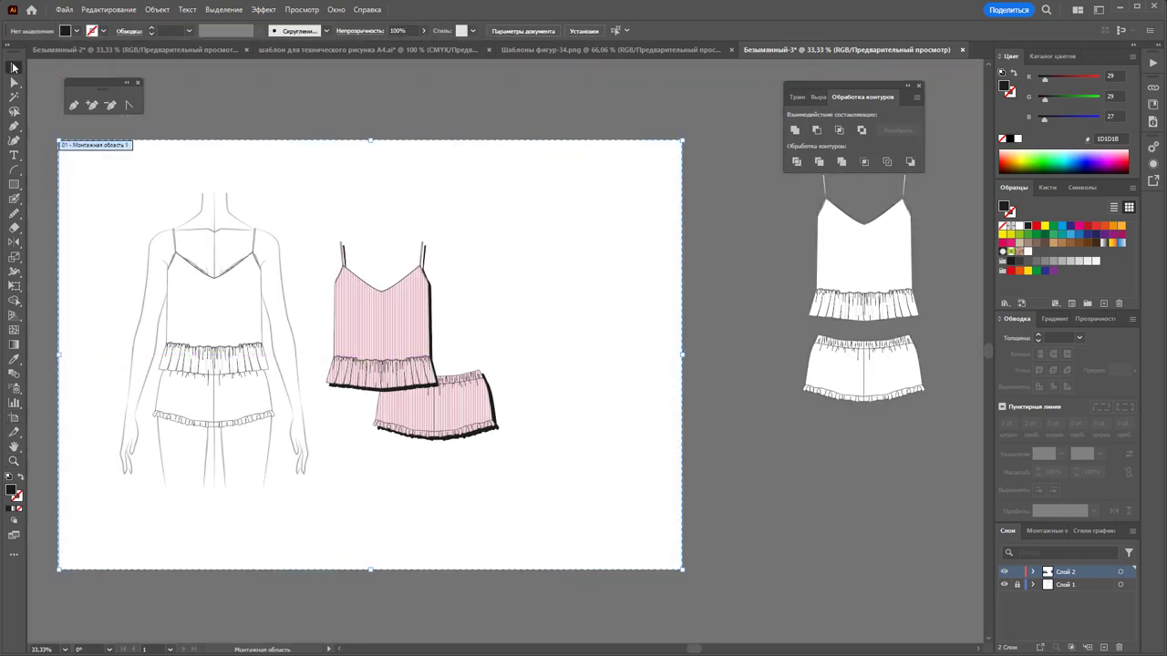
drag(542, 220, 361, 447)
drag(441, 355, 618, 356)
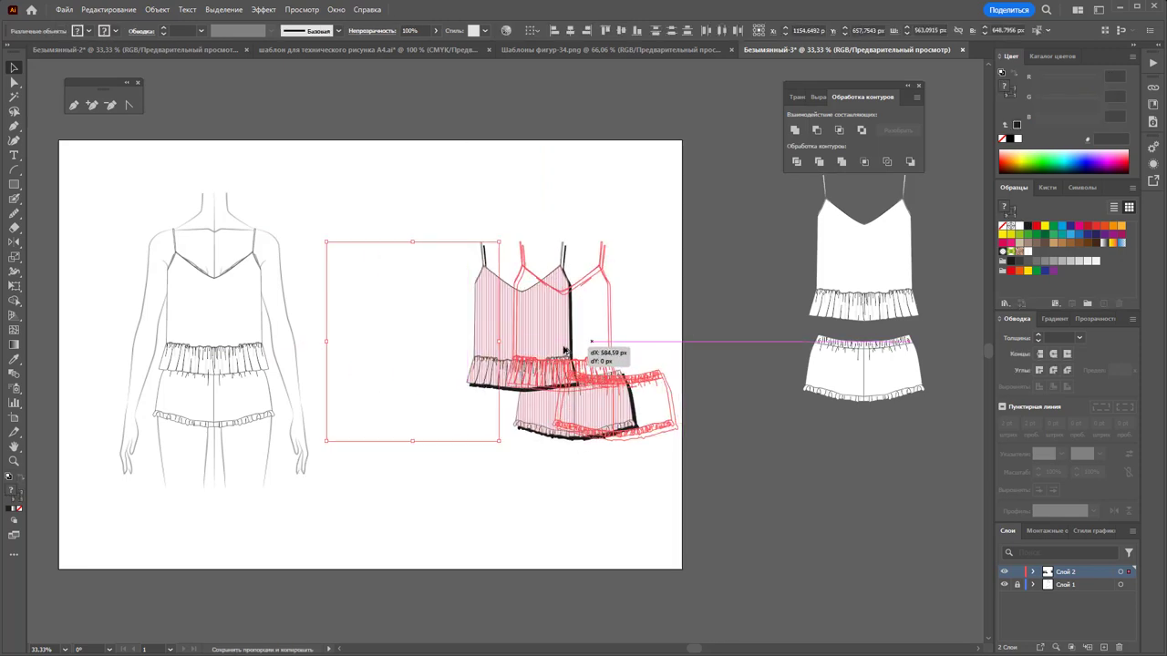
Blur the copied camisole and shorts shadows with a Gaussian Blur of about 36.5 px
click(657, 278)
click(611, 313)
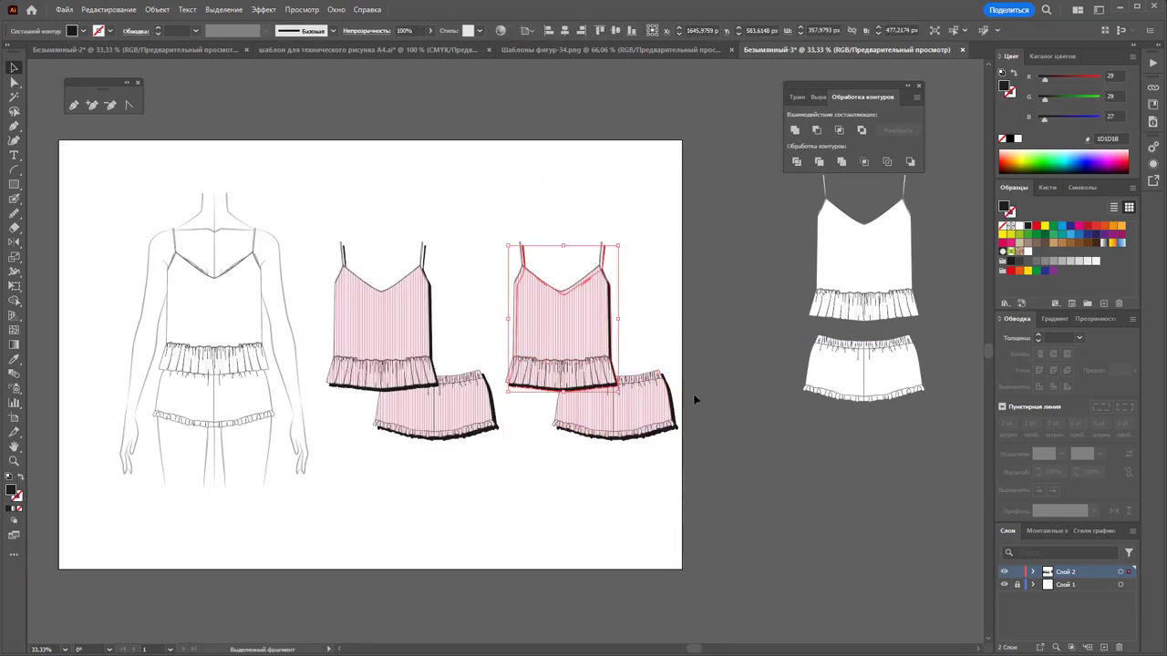
shift+click(677, 406)
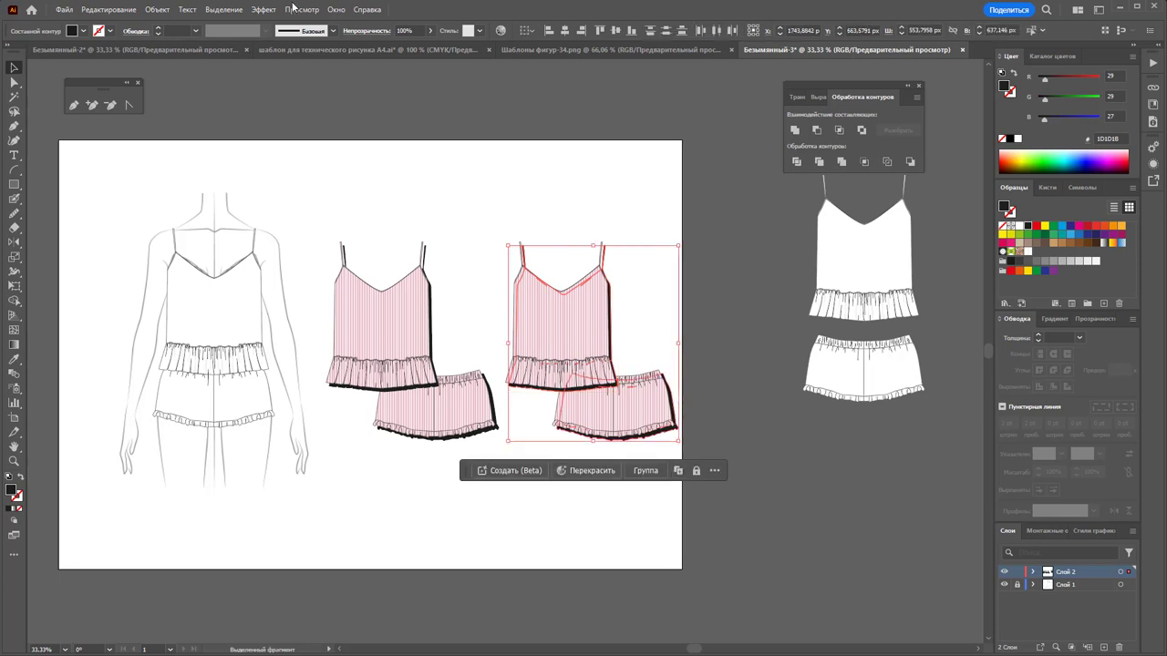
click(265, 9)
mouse_move(284, 241)
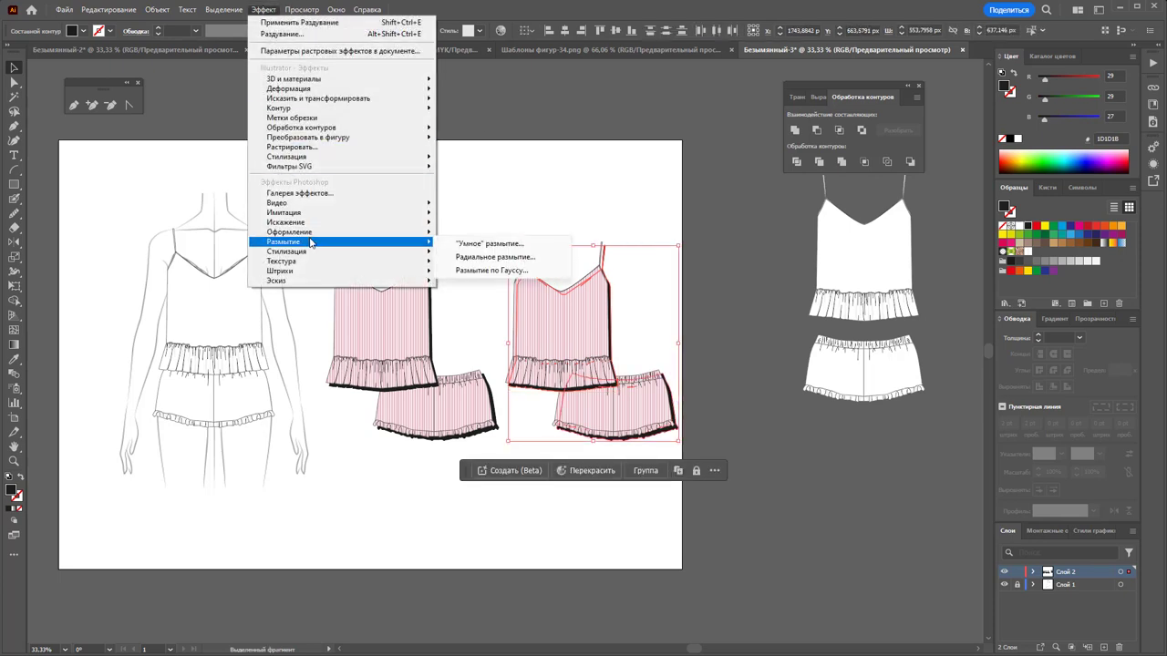
click(494, 270)
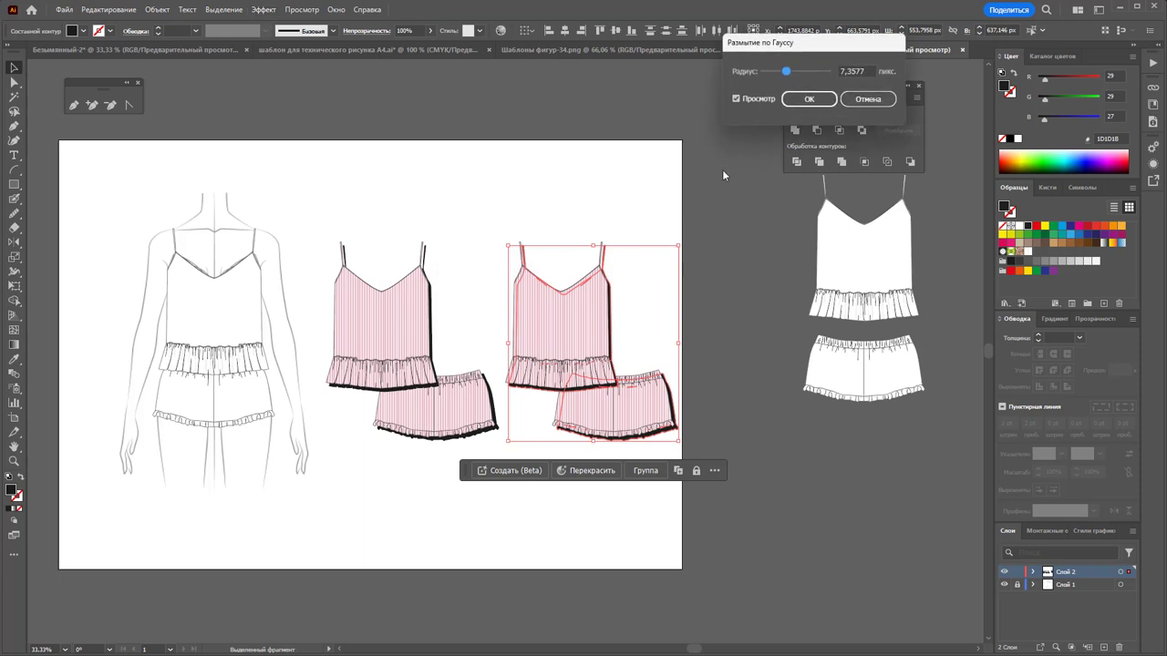
mouse_move(788, 57)
mouse_down()
mouse_move(777, 108)
mouse_move(790, 126)
mouse_up()
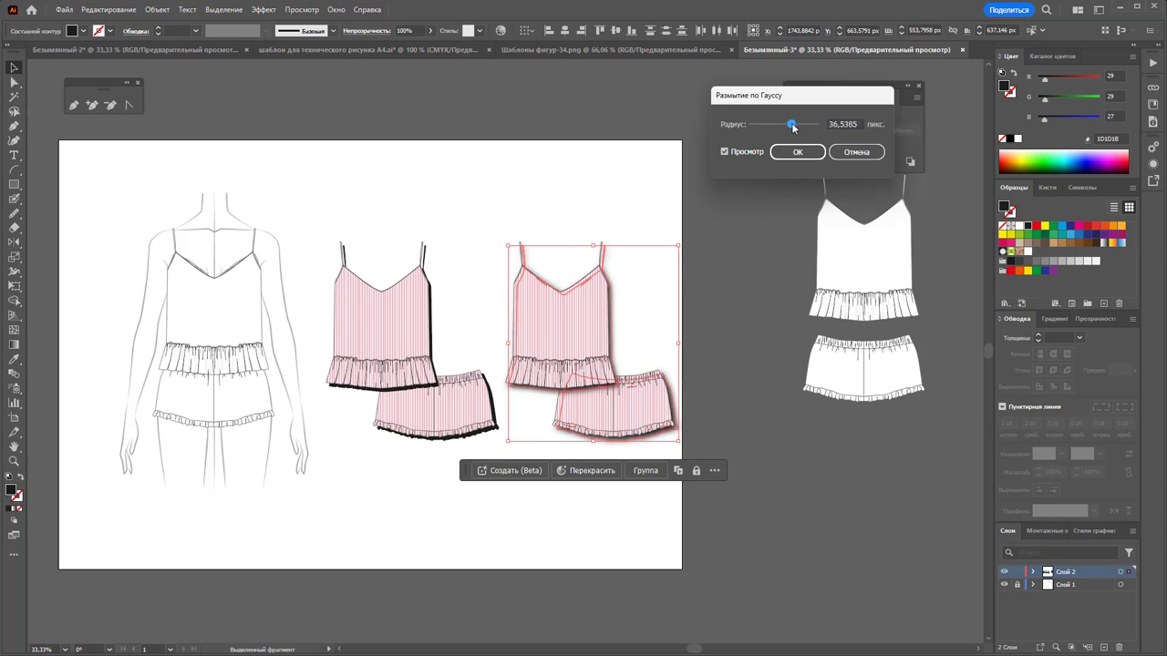
click(807, 154)
click(596, 170)
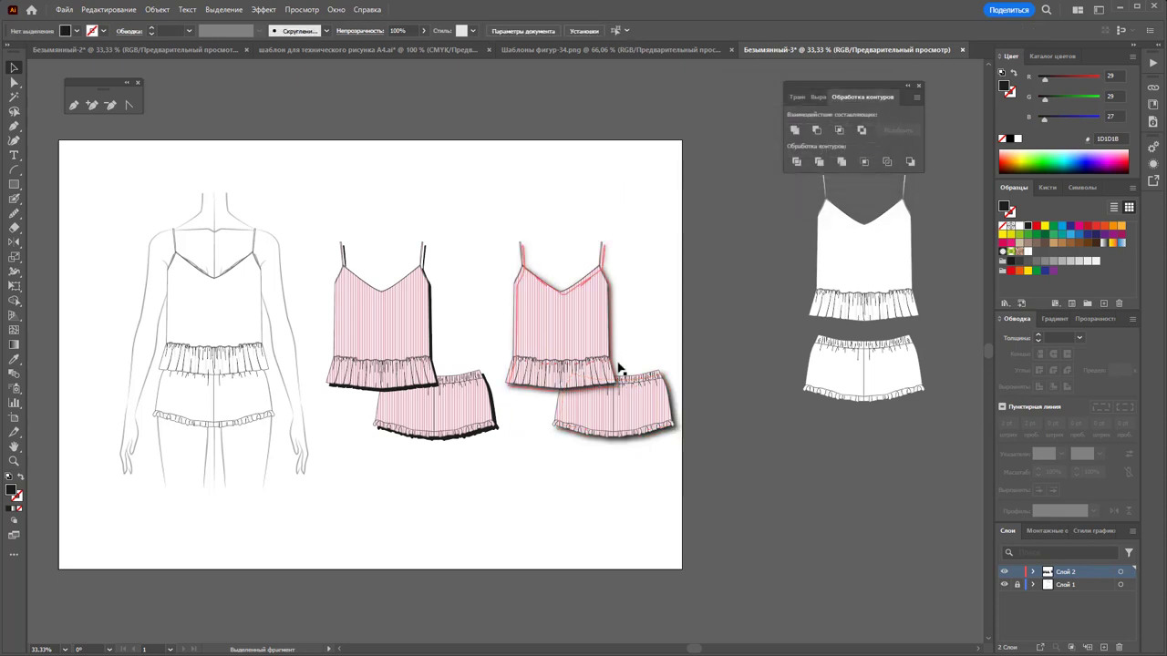